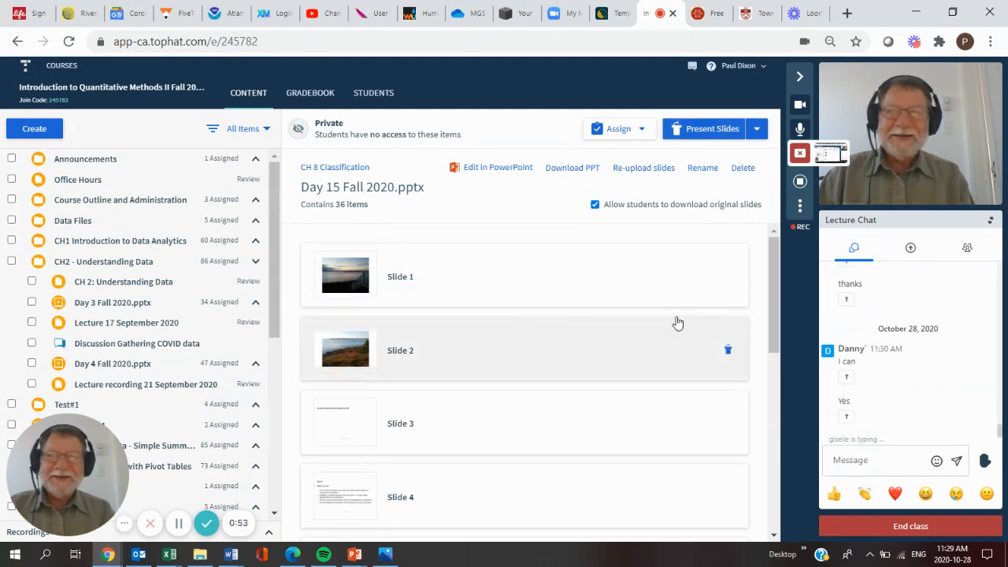
Start presenting the Day 15 Fall 2020 slides in a window beside the lecture chat and advance to slide 3 on Assignment #3 questions.
{"action": "left_click", "coordinate": [699, 131]}
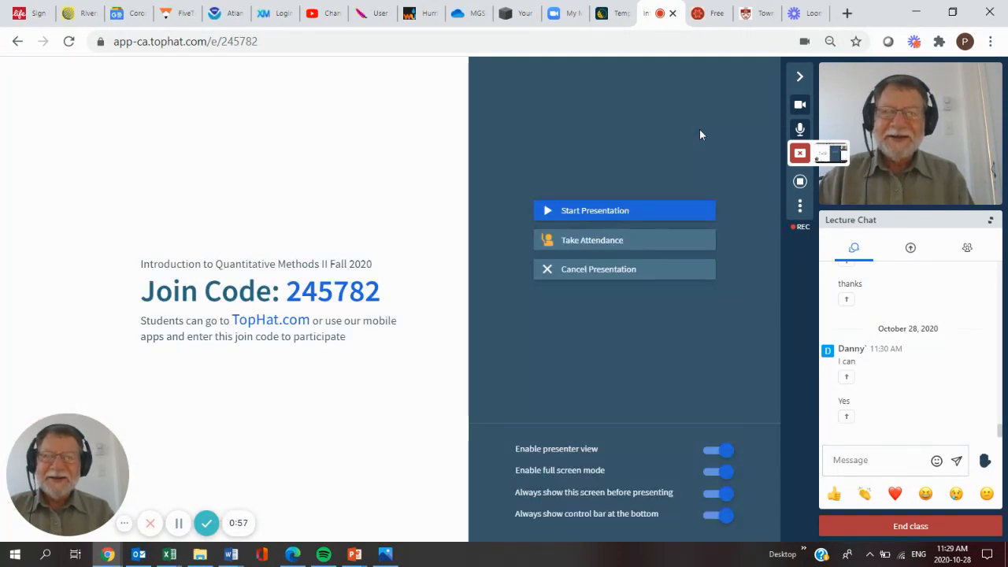
{"action": "left_click", "coordinate": [619, 212]}
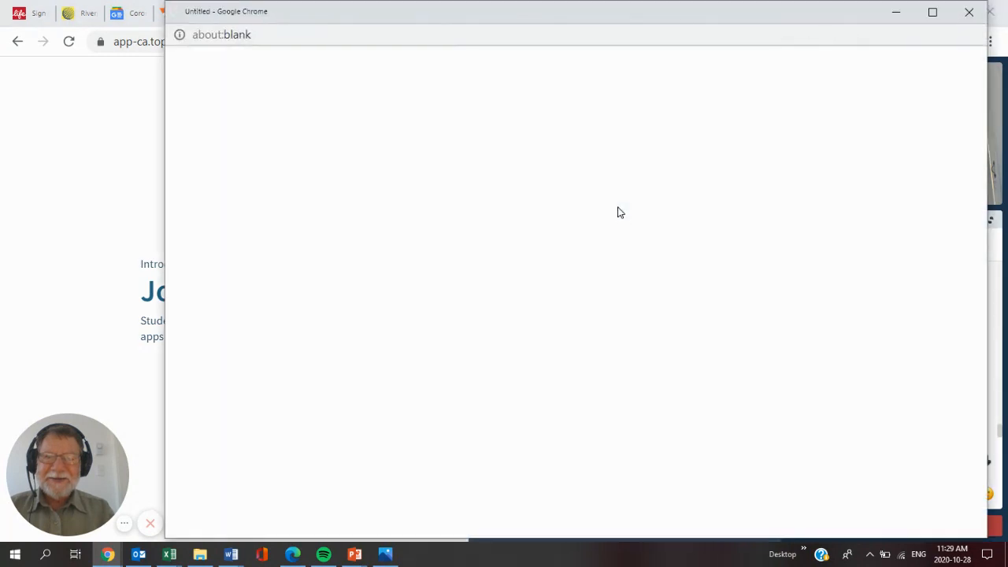
{"action": "left_click_drag", "start_coordinate": [681, 11], "coordinate": [501, 9]}
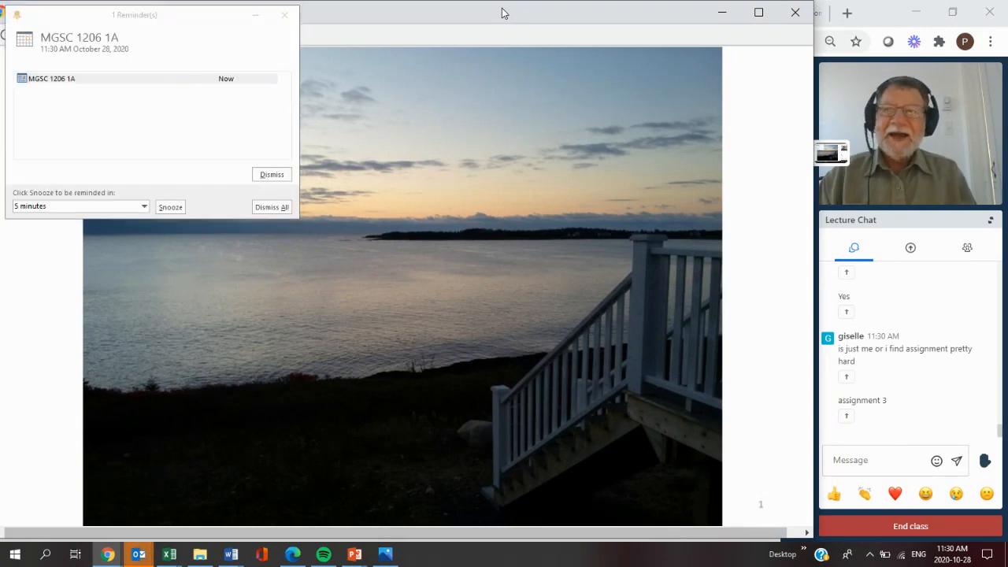
{"action": "left_click", "coordinate": [287, 174]}
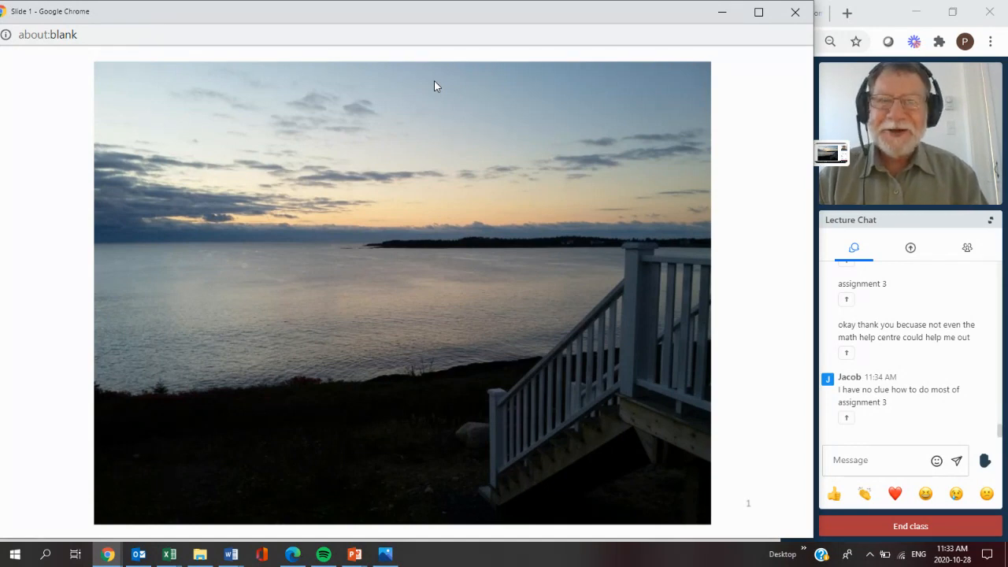
{"action": "key", "text": "Right"}
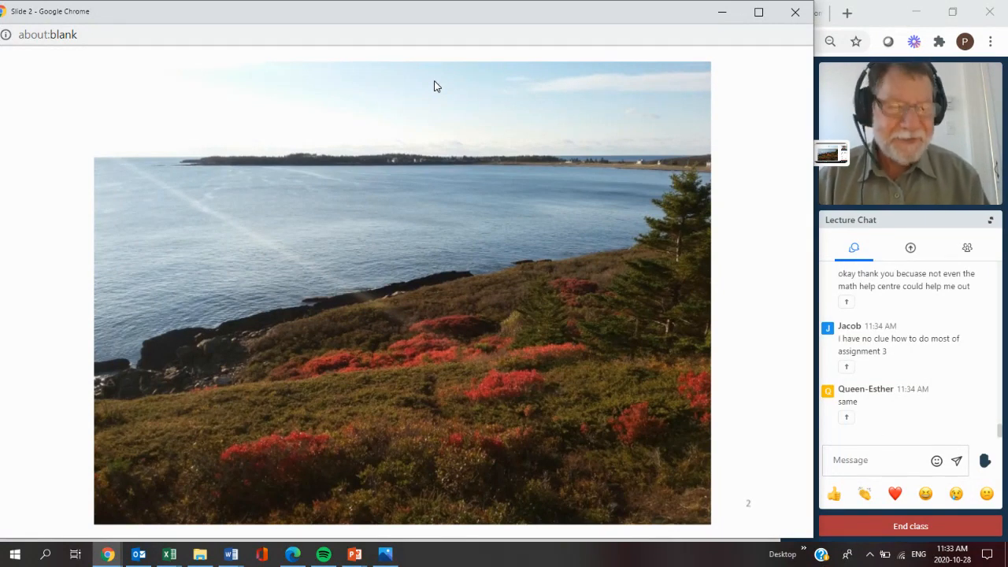
{"action": "key", "text": "Right"}
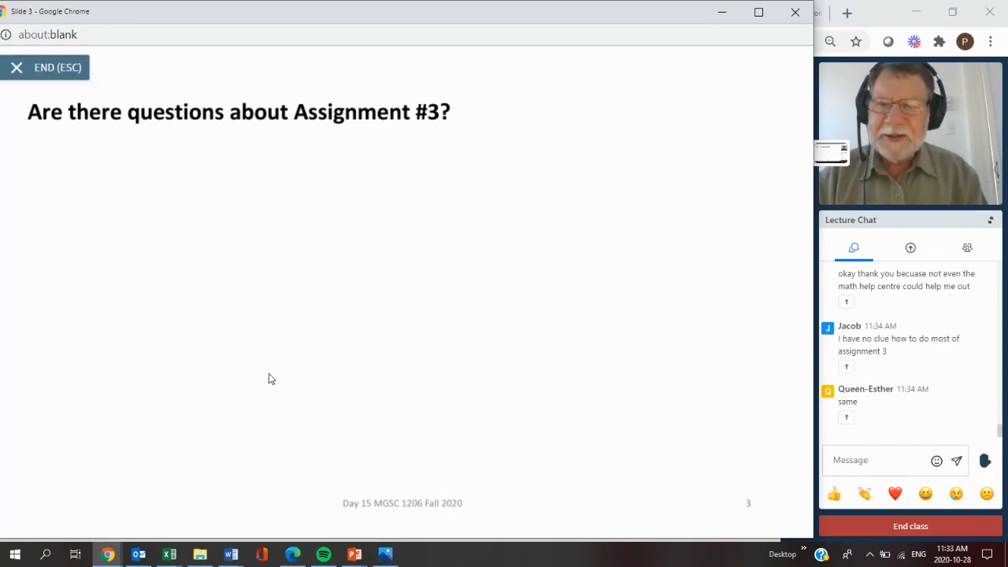
Switch to the MGSC 1206 Fall 2020 Assignment 3 document in Word and resize its window so the lecture chat stays uncovered.
{"action": "left_click", "coordinate": [231, 555]}
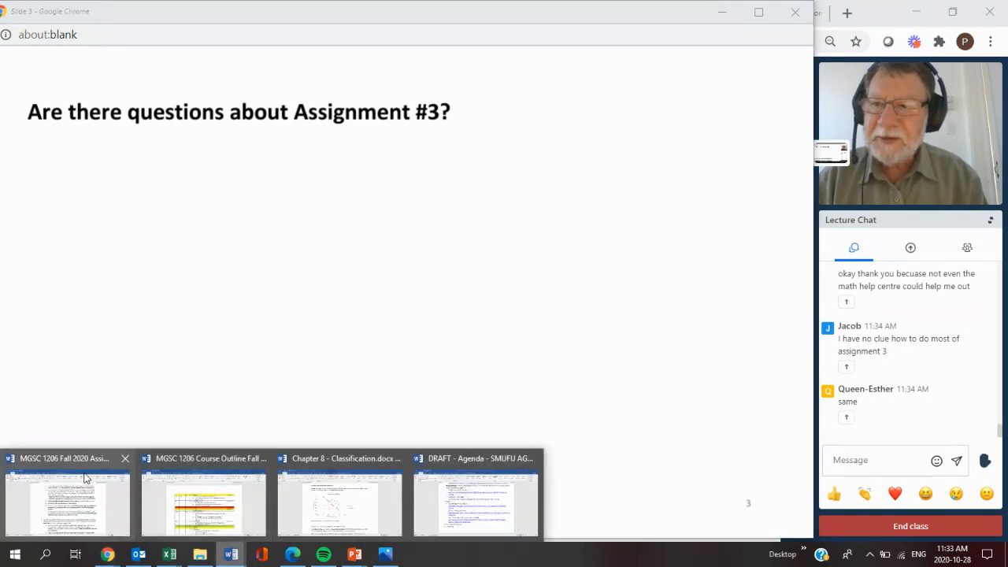
{"action": "left_click", "coordinate": [81, 458]}
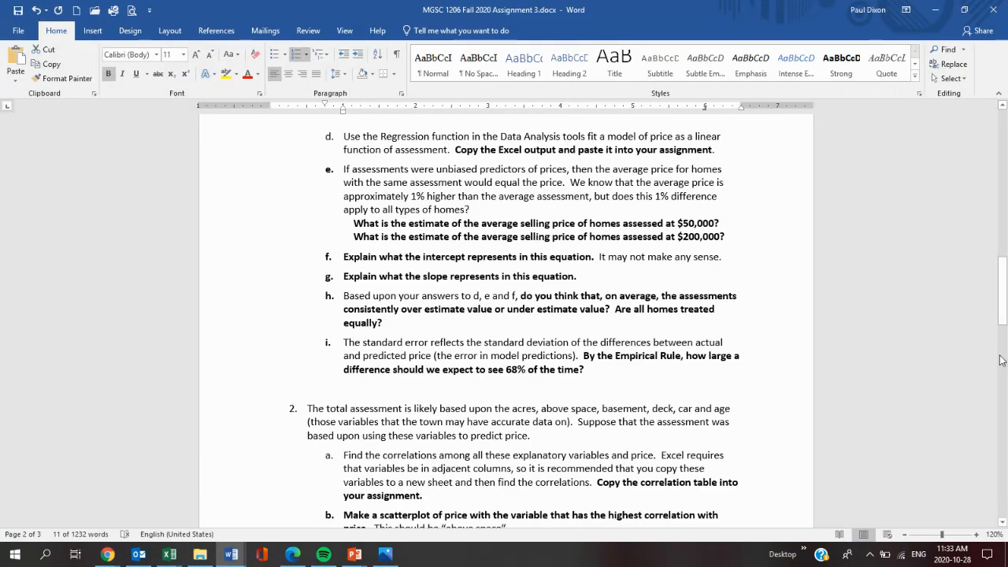
{"action": "left_click", "coordinate": [968, 14]}
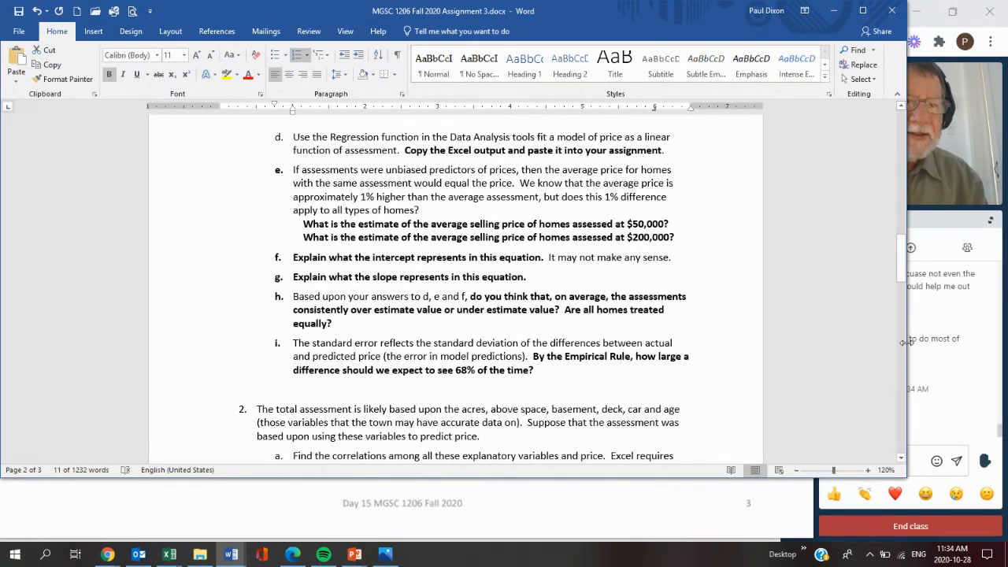
{"action": "left_click_drag", "start_coordinate": [905, 346], "coordinate": [810, 354]}
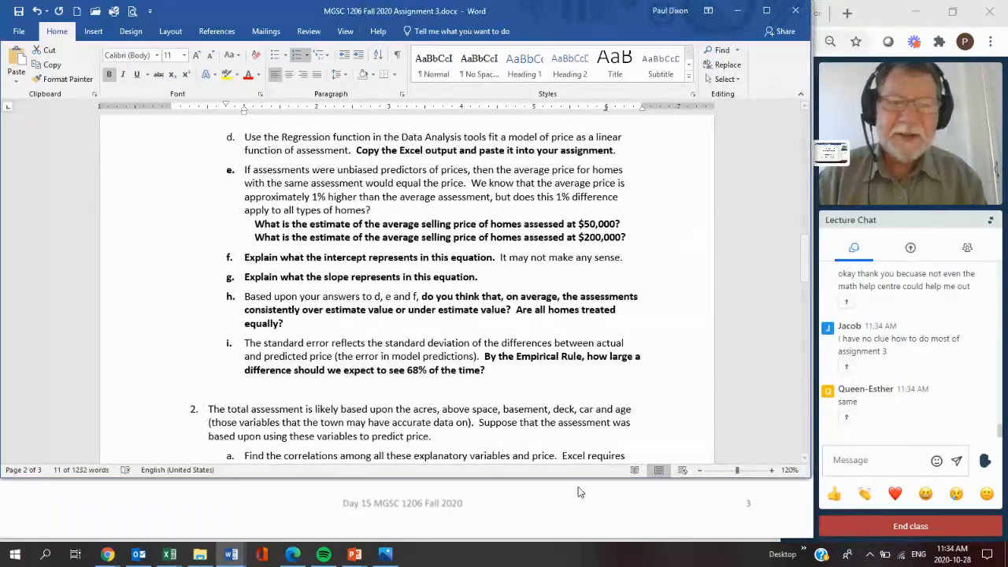
{"action": "left_click_drag", "start_coordinate": [561, 479], "coordinate": [562, 538]}
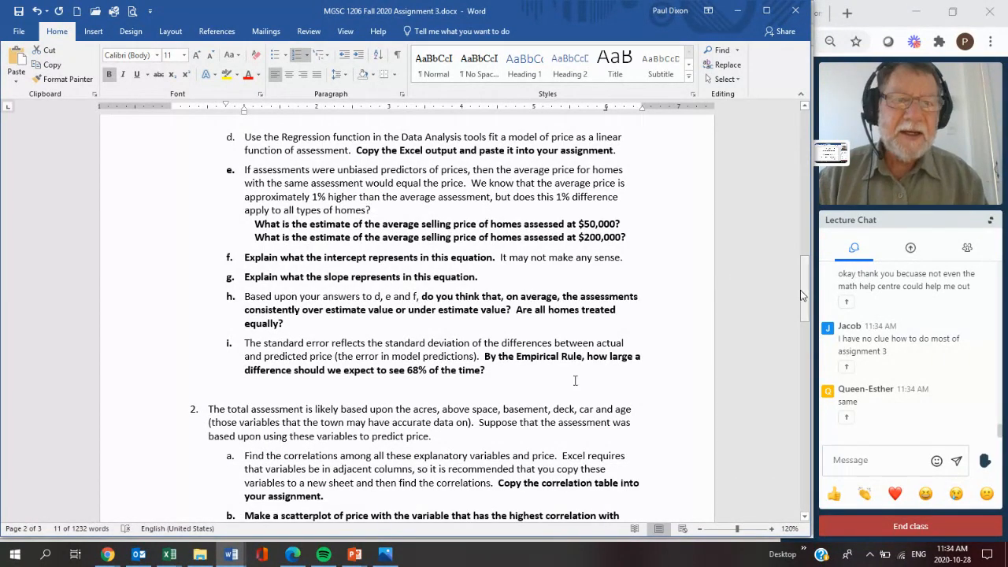
Show question 1 of the assignment, about assessments as indicators of house prices, at 150% zoom.
{"action": "left_click_drag", "start_coordinate": [803, 290], "coordinate": [803, 237]}
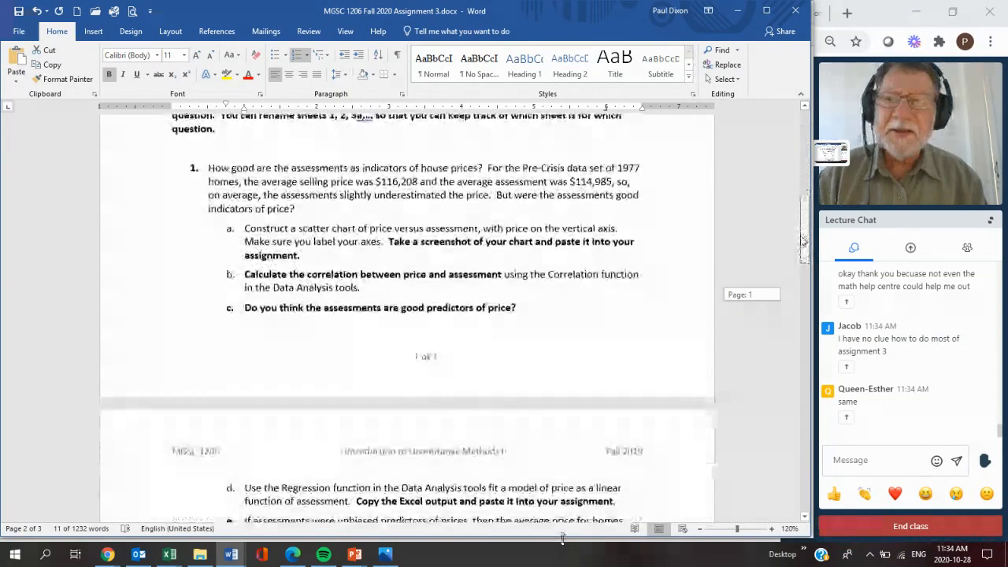
{"action": "left_click", "coordinate": [772, 528]}
{"action": "left_click", "coordinate": [772, 529]}
{"action": "left_click", "coordinate": [772, 528]}
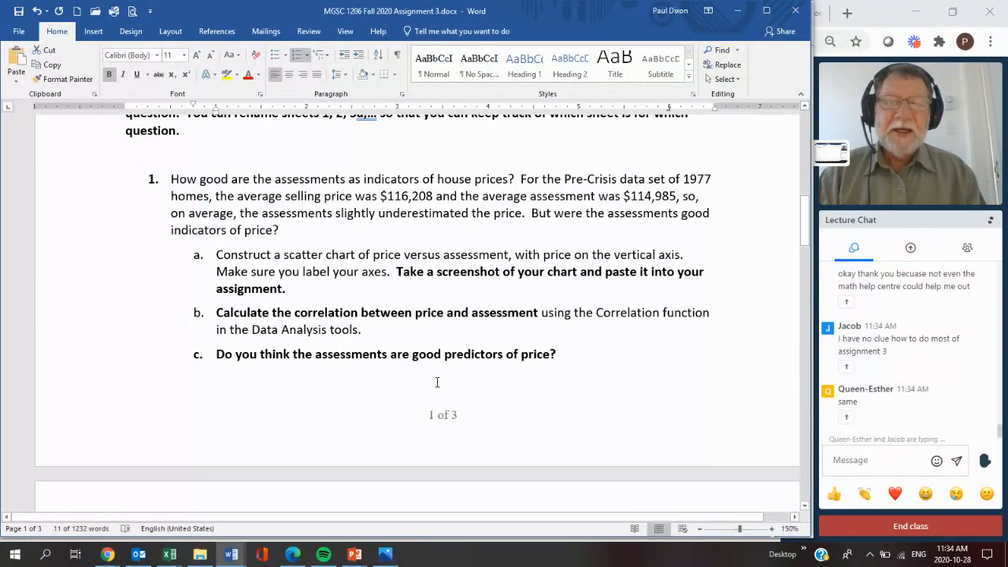
Switch to the HousingBubble.xlsx workbook in Excel and examine the Pre-Crisis sheet's columns from Acres to total assess.
{"action": "mouse_move", "coordinate": [176, 556]}
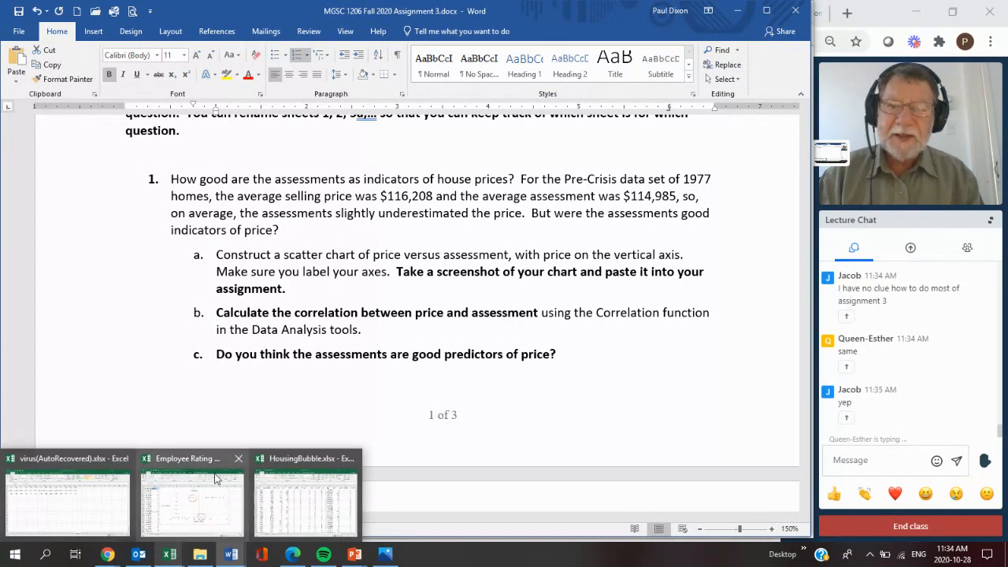
{"action": "left_click", "coordinate": [300, 459]}
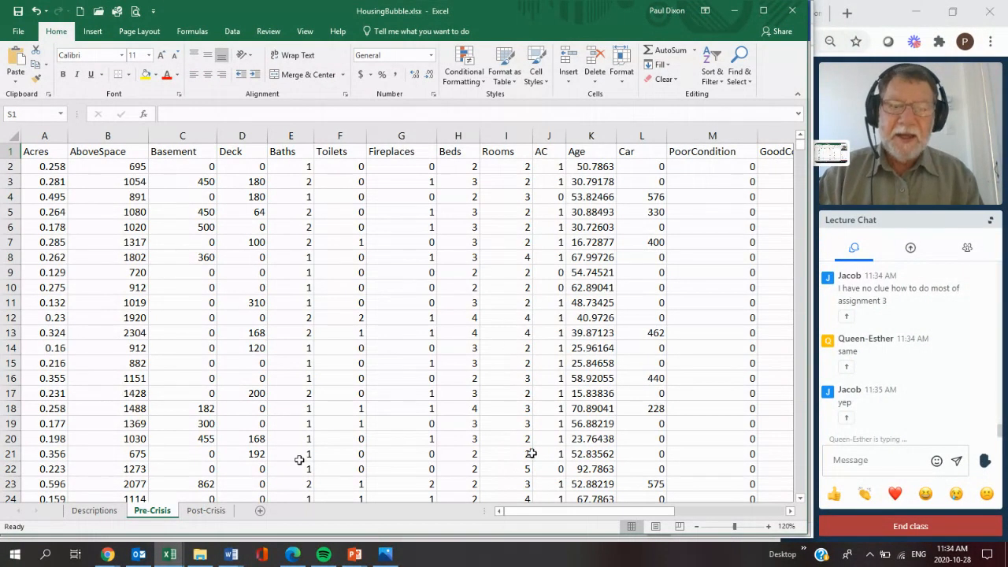
{"action": "left_click_drag", "start_coordinate": [570, 516], "coordinate": [692, 493]}
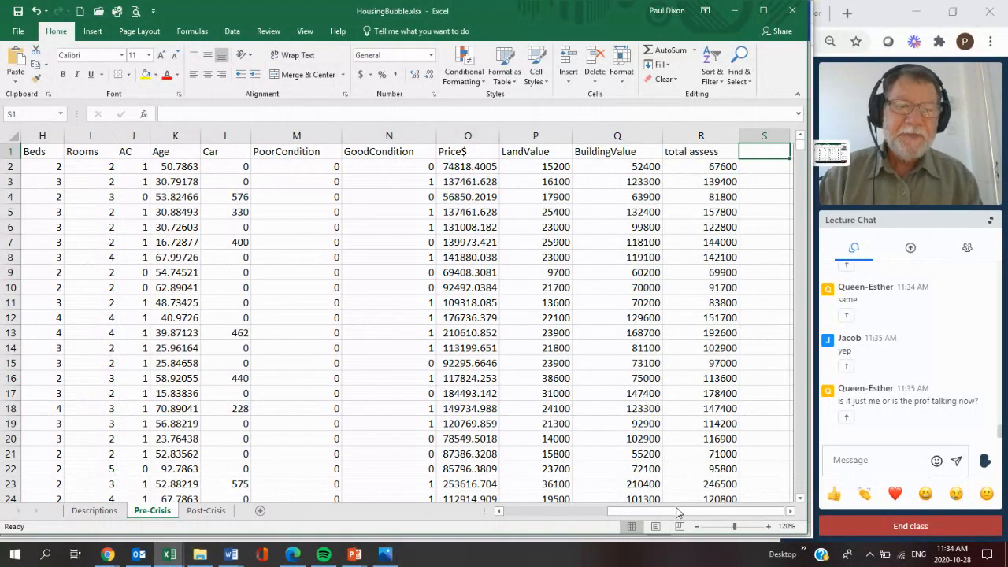
{"action": "left_click_drag", "start_coordinate": [683, 515], "coordinate": [675, 516]}
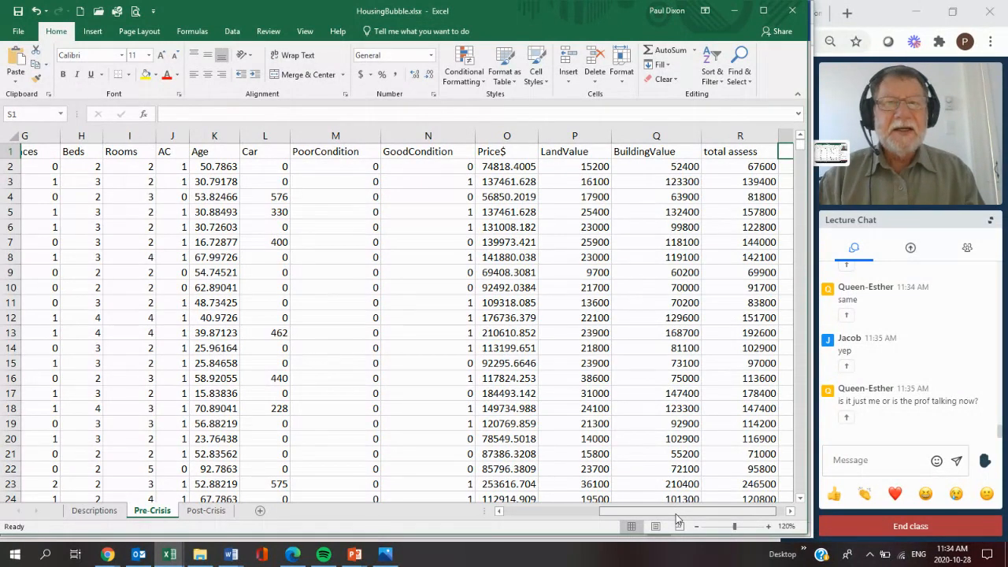
{"action": "left_click_drag", "start_coordinate": [676, 514], "coordinate": [675, 514]}
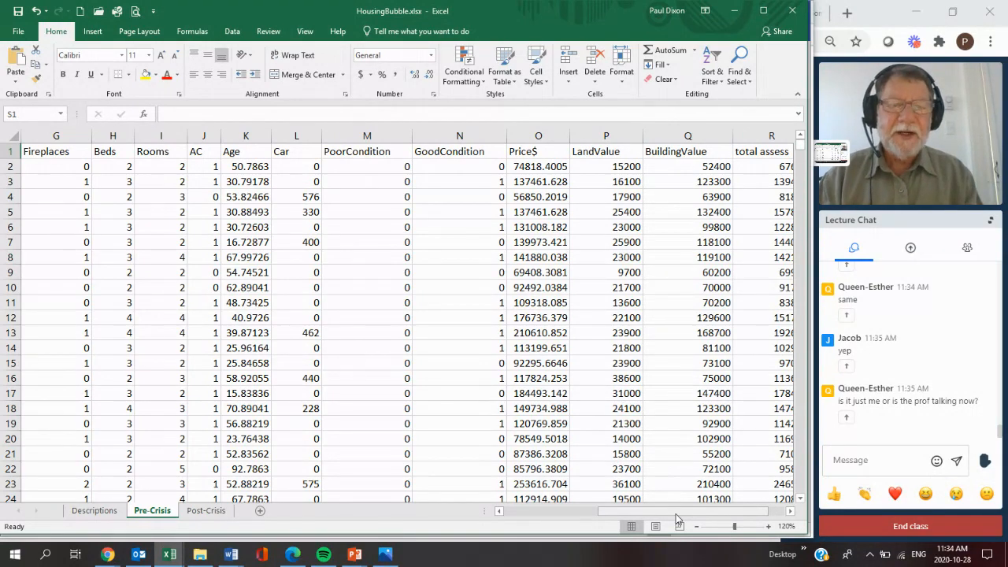
{"action": "left_click_drag", "start_coordinate": [675, 513], "coordinate": [492, 512]}
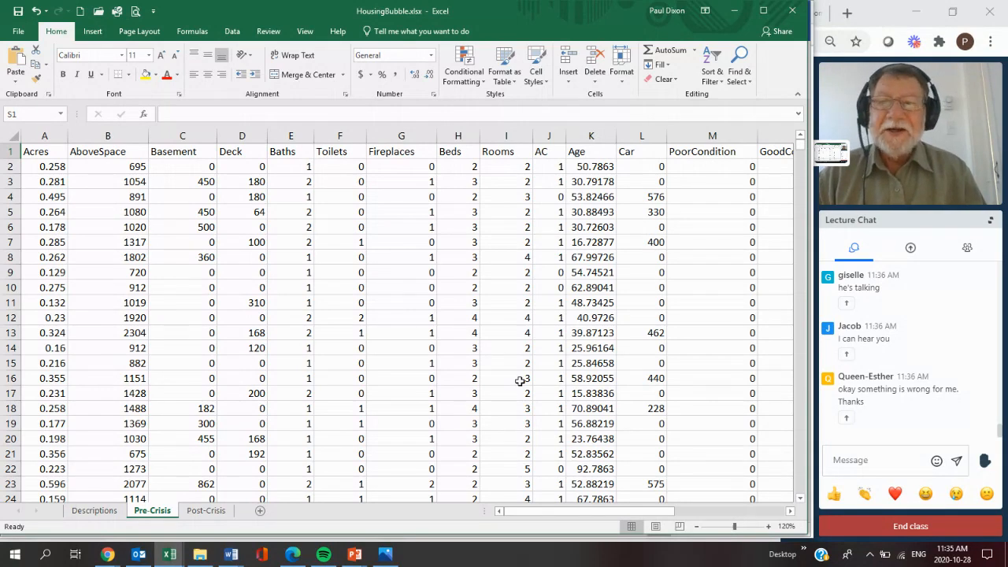
{"action": "left_click_drag", "start_coordinate": [519, 381], "coordinate": [486, 467]}
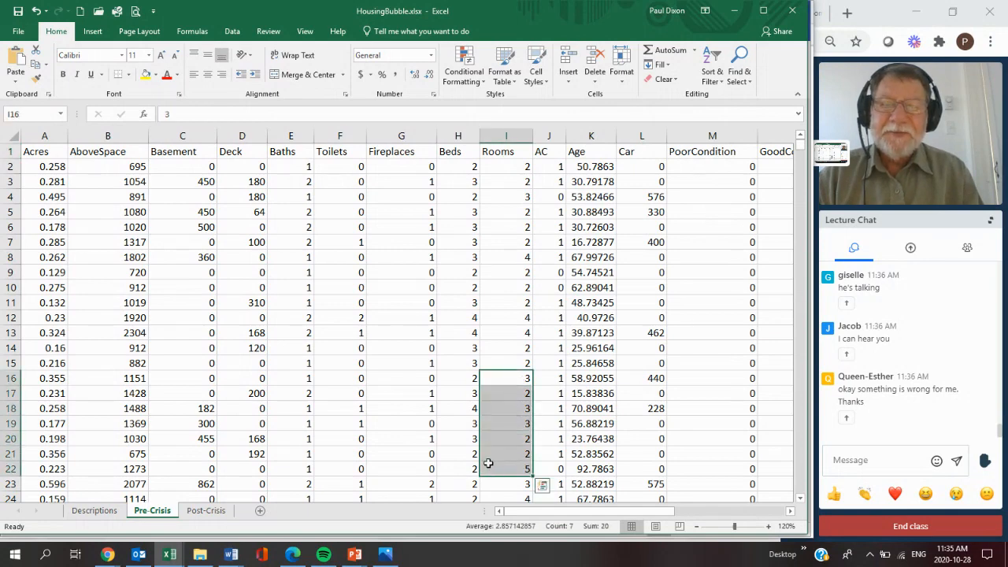
{"action": "left_click", "coordinate": [277, 259]}
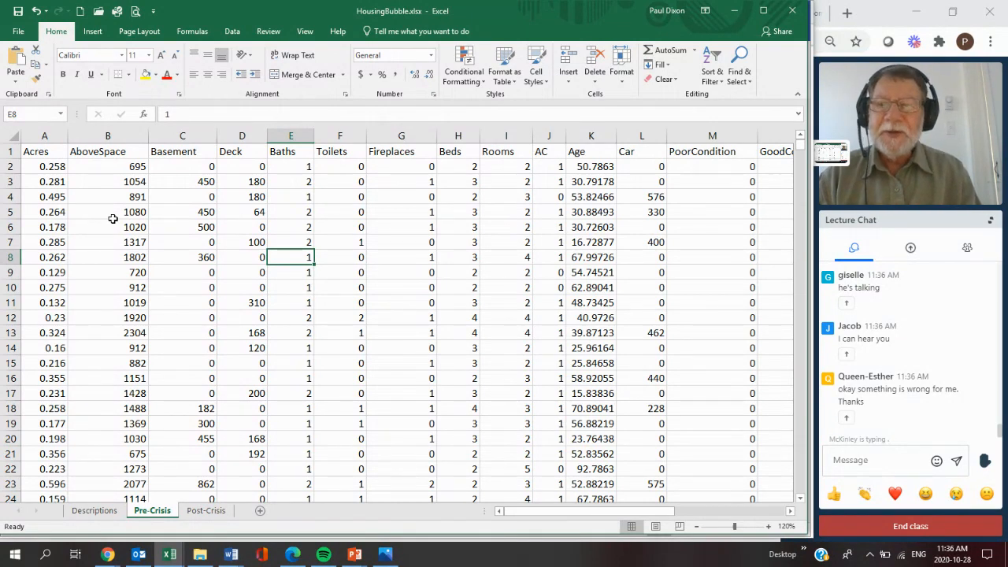
Copy columns A through R, Acres to total assess, of the Pre-Crisis sheet.
{"action": "left_click", "coordinate": [43, 138]}
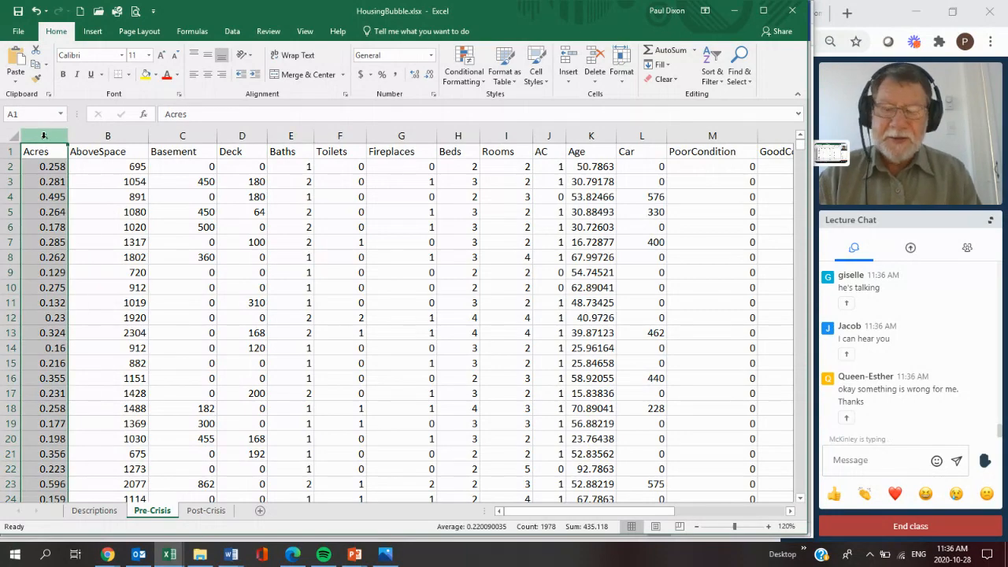
{"action": "key", "text": "shift+Right"}
{"action": "key", "text": "shift+Right"}
{"action": "key", "text": "shift+Right"}
{"action": "key", "text": "shift+Right"}
{"action": "key", "text": "shift+Right"}
{"action": "key", "text": "shift+Right"}
{"action": "key", "text": "shift+Right"}
{"action": "key", "text": "shift+Right"}
{"action": "key", "text": "shift+Right"}
{"action": "key", "text": "shift+Right"}
{"action": "key", "text": "shift+Right"}
{"action": "key", "text": "shift+Right"}
{"action": "key", "text": "shift+Right"}
{"action": "key", "text": "shift+Right"}
{"action": "key", "text": "shift+Right"}
{"action": "key", "text": "shift+Right"}
{"action": "key", "text": "shift+Right"}
{"action": "key", "text": "shift+Right"}
{"action": "key", "text": "shift+Right"}
{"action": "key", "text": "shift+Right"}
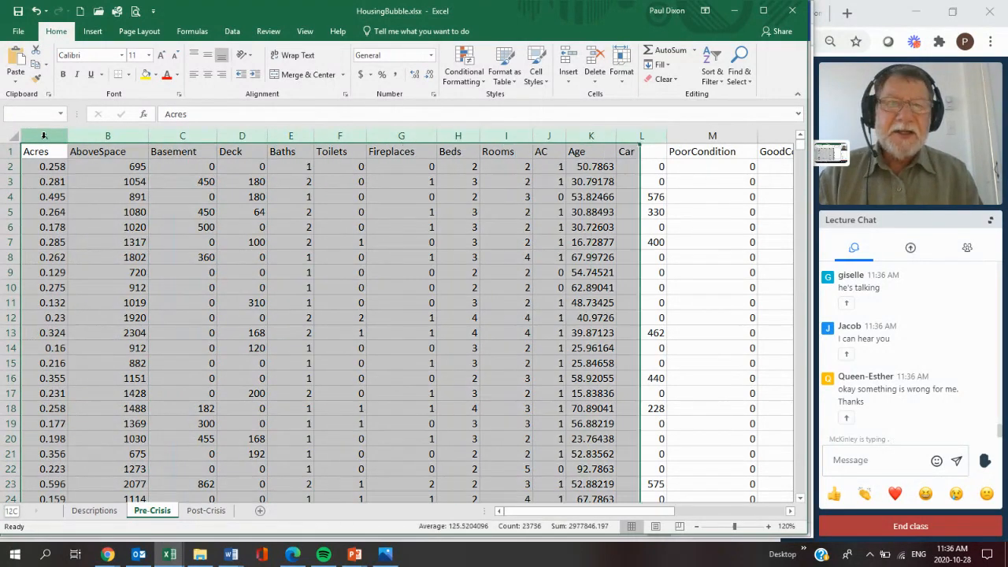
{"action": "key", "text": "shift+Left"}
{"action": "key", "text": "shift+Left"}
{"action": "key", "text": "shift+Left"}
{"action": "key", "text": "shift+Left"}
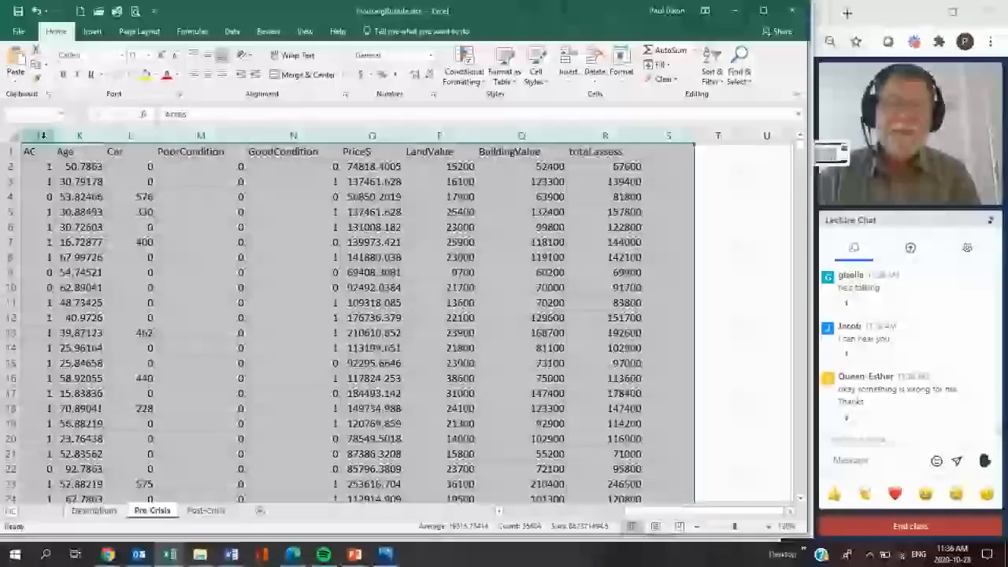
{"action": "key", "text": "shift+Right"}
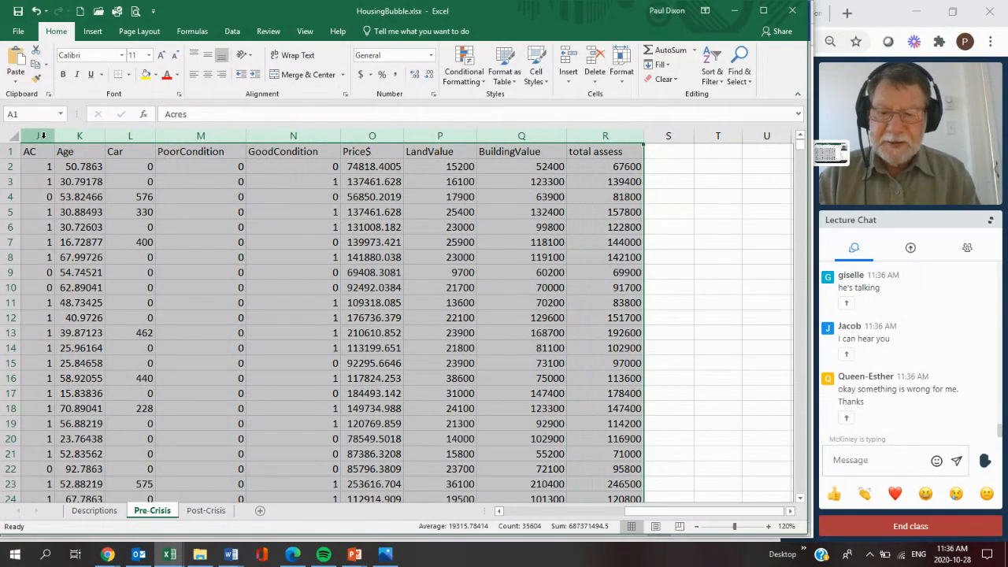
{"action": "key", "text": "ctrl+c"}
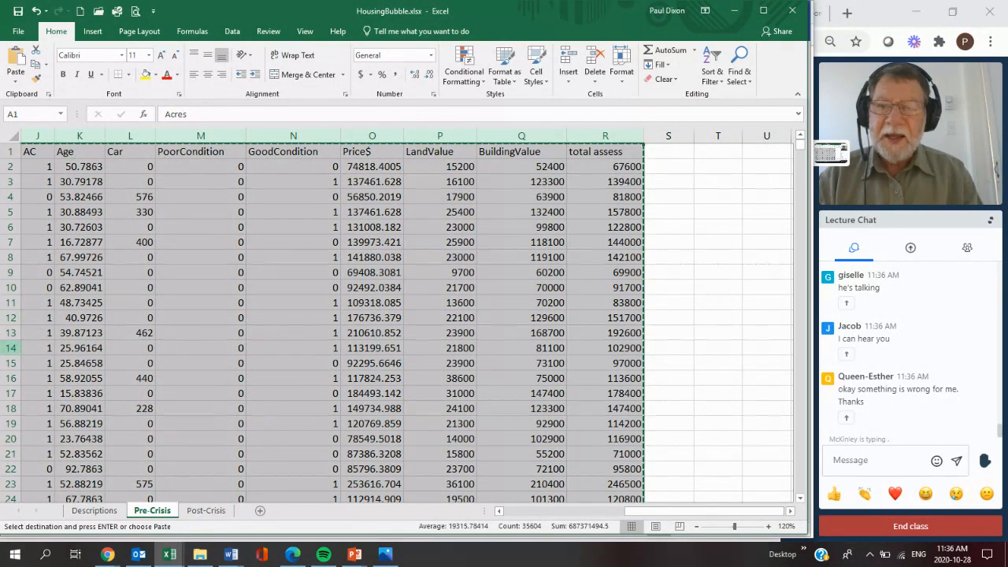
Add a new worksheet after Pre-Crisis and paste the copied columns at A1 of the Post-Crisis sheet.
{"action": "left_click", "coordinate": [260, 510]}
{"action": "left_click", "coordinate": [256, 513]}
{"action": "key", "text": "Return"}
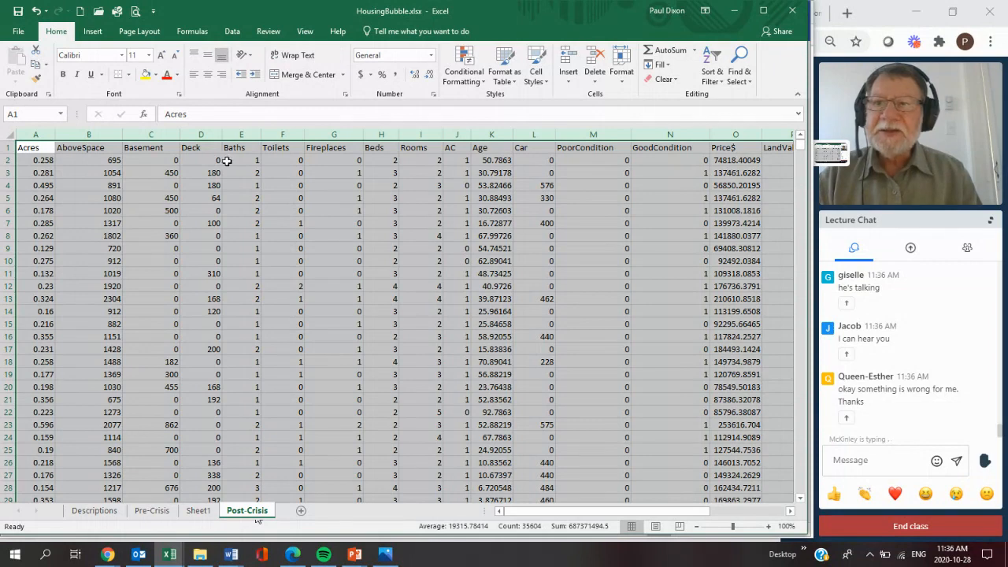
Delete the Baths through AC columns and the PoorCondition and GoodCondition columns from the pasted data.
{"action": "left_click_drag", "start_coordinate": [240, 134], "coordinate": [451, 134]}
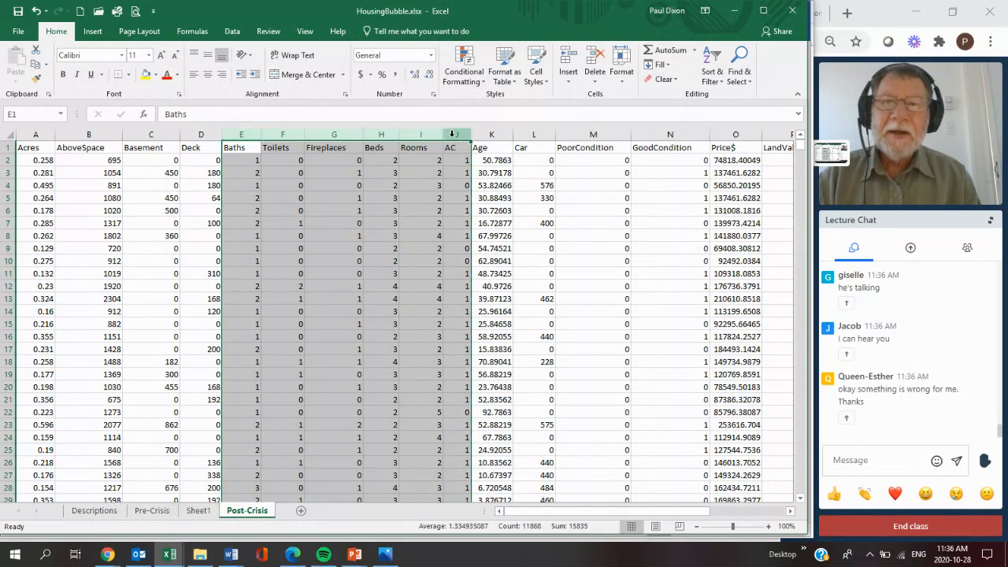
{"action": "right_click", "coordinate": [452, 135]}
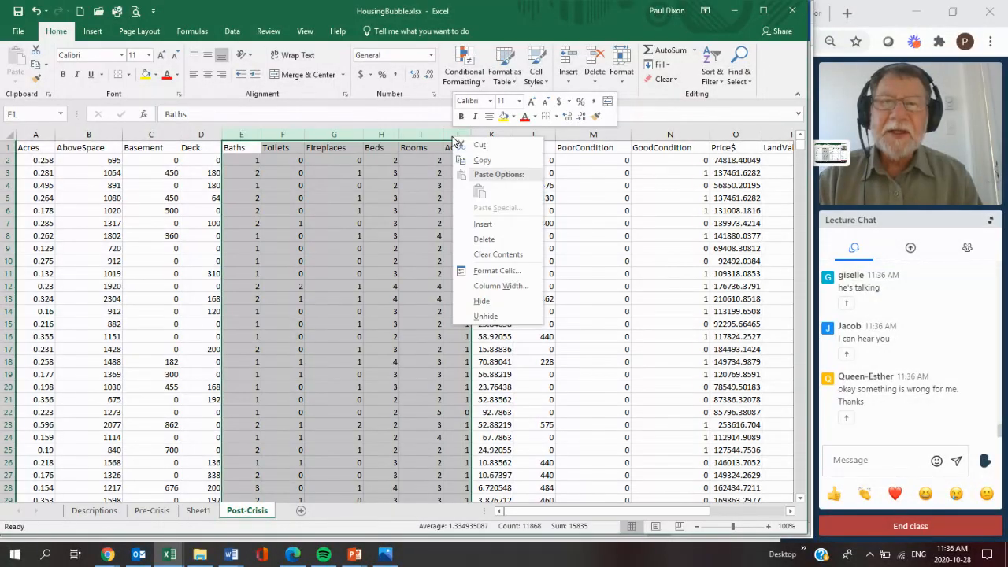
{"action": "left_click", "coordinate": [477, 239]}
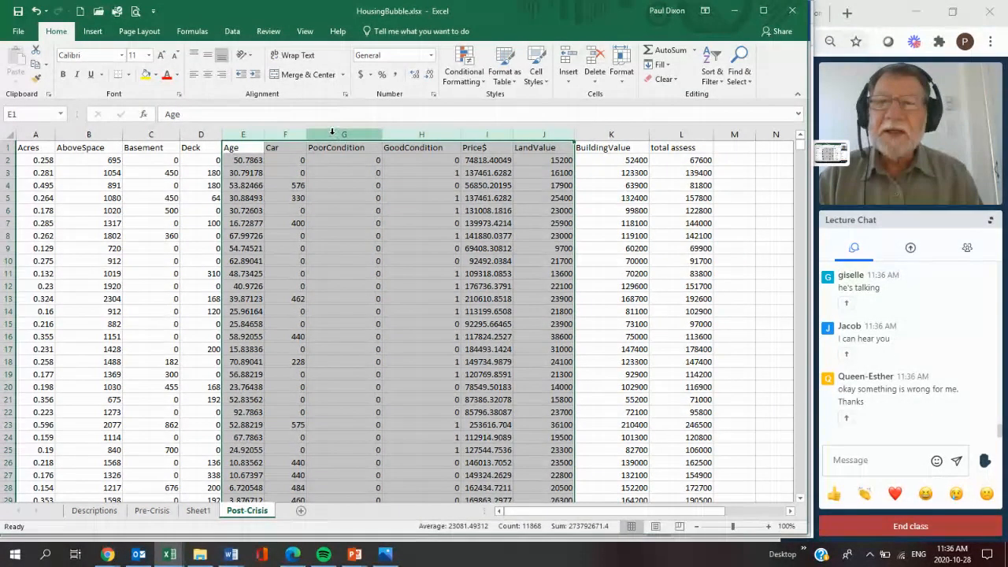
{"action": "left_click_drag", "start_coordinate": [339, 135], "coordinate": [428, 130]}
{"action": "right_click", "coordinate": [428, 130]}
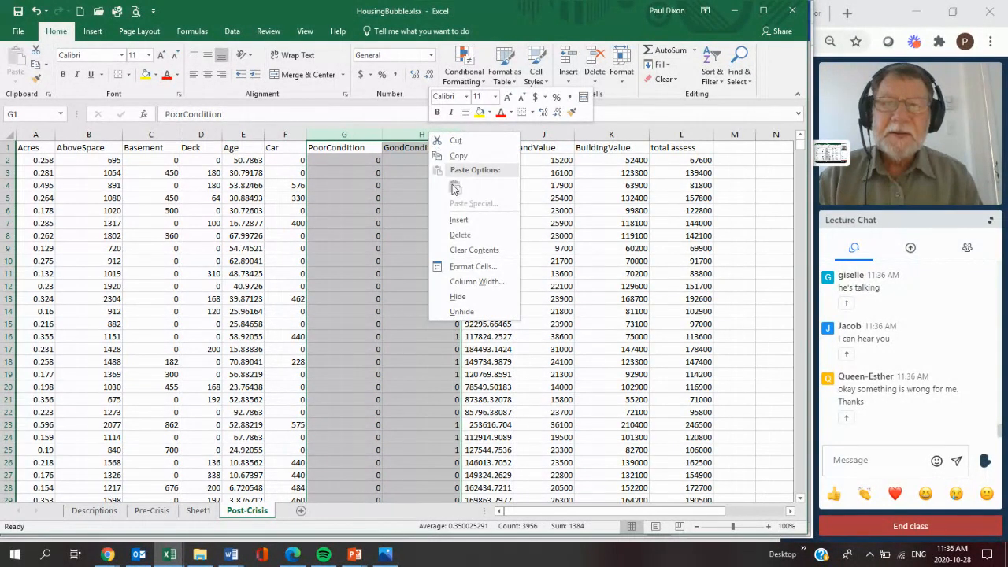
{"action": "left_click", "coordinate": [465, 235]}
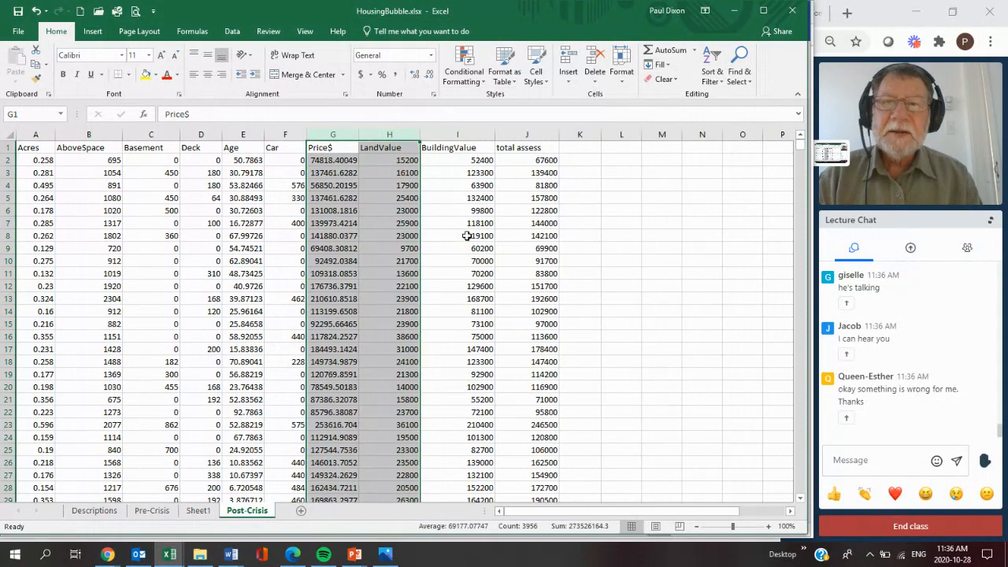
Delete the LandValue and BuildingValue columns from the Post-Crisis sheet.
{"action": "left_click", "coordinate": [391, 135]}
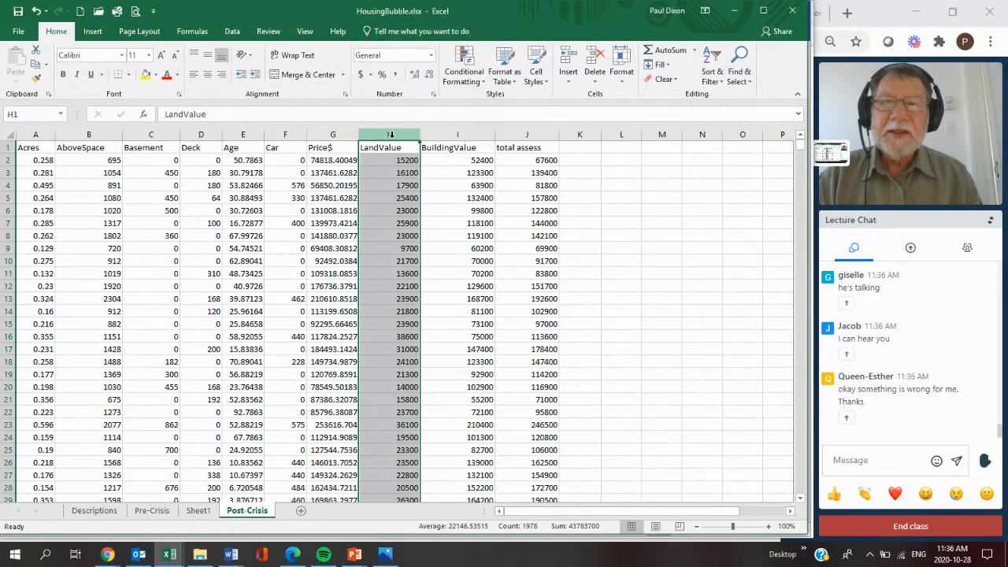
{"action": "left_click", "coordinate": [539, 163]}
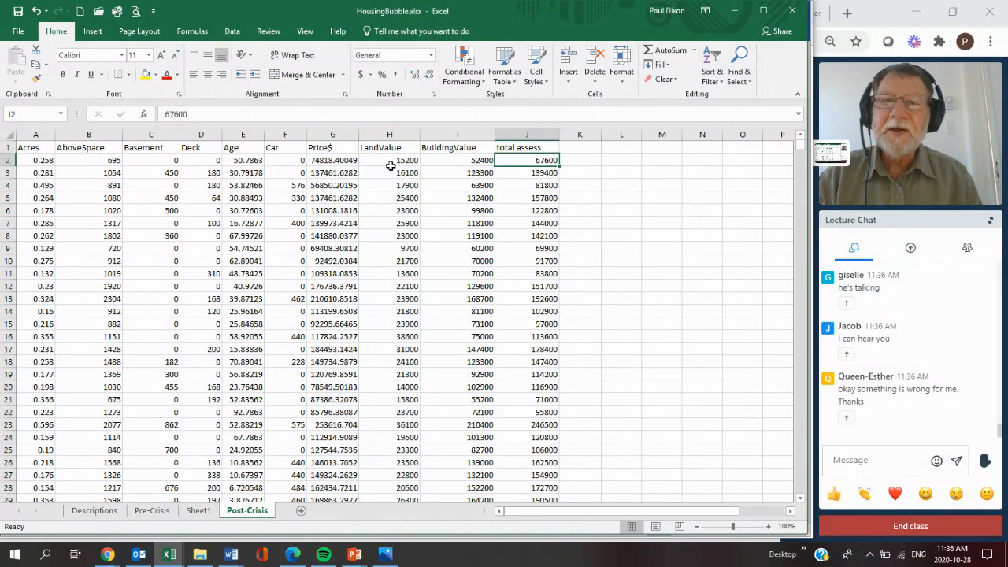
{"action": "left_click_drag", "start_coordinate": [373, 135], "coordinate": [459, 138]}
{"action": "right_click", "coordinate": [459, 138]}
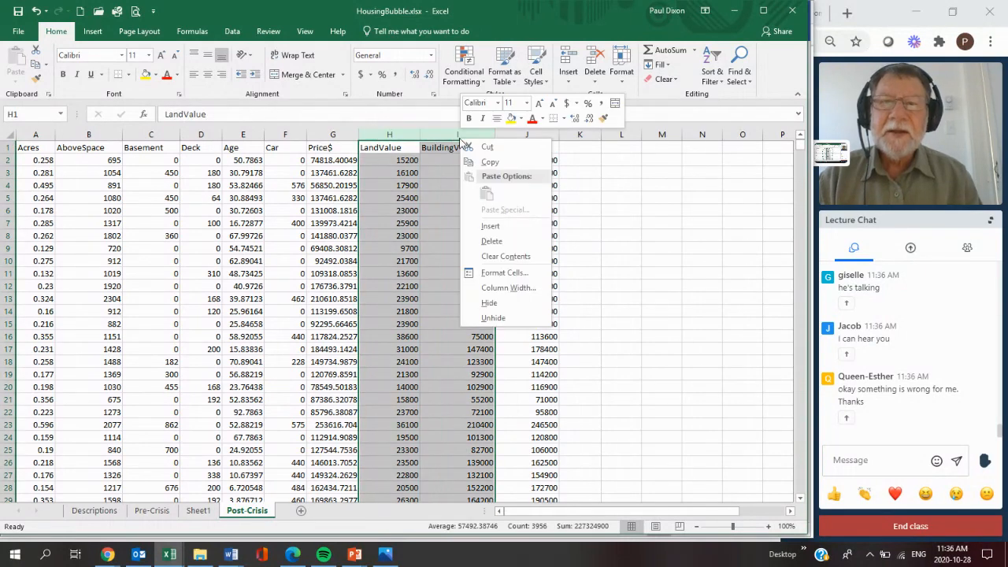
{"action": "left_click", "coordinate": [491, 241]}
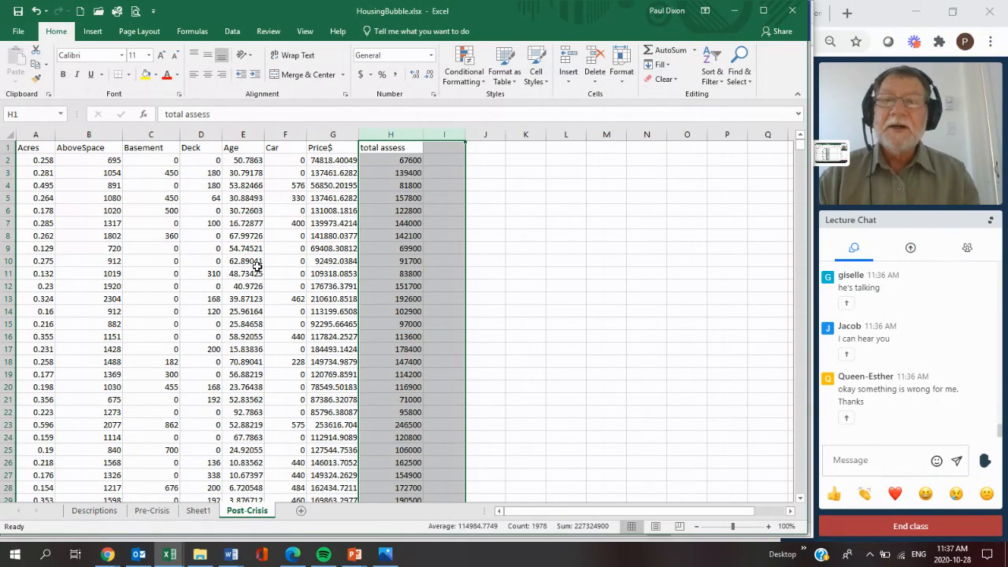
Enlarge the sheet to 160%, consult question 1 of the Assignment 3 document in Word, and return to the HousingBubble.xlsx workbook in Excel.
{"action": "left_click", "coordinate": [768, 526]}
{"action": "left_click", "coordinate": [768, 526]}
{"action": "left_click", "coordinate": [767, 526]}
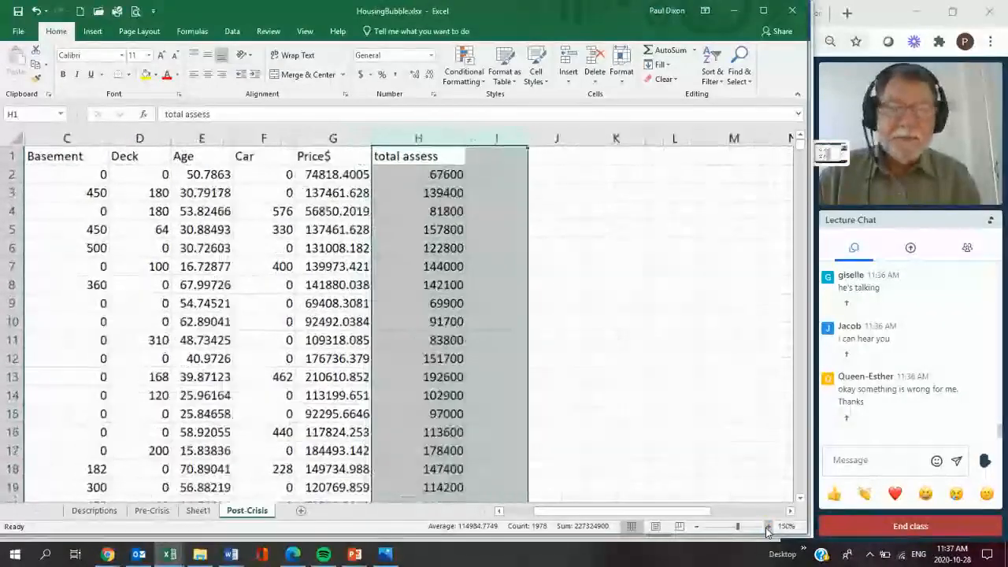
{"action": "left_click", "coordinate": [767, 526]}
{"action": "left_click_drag", "start_coordinate": [592, 510], "coordinate": [562, 511]}
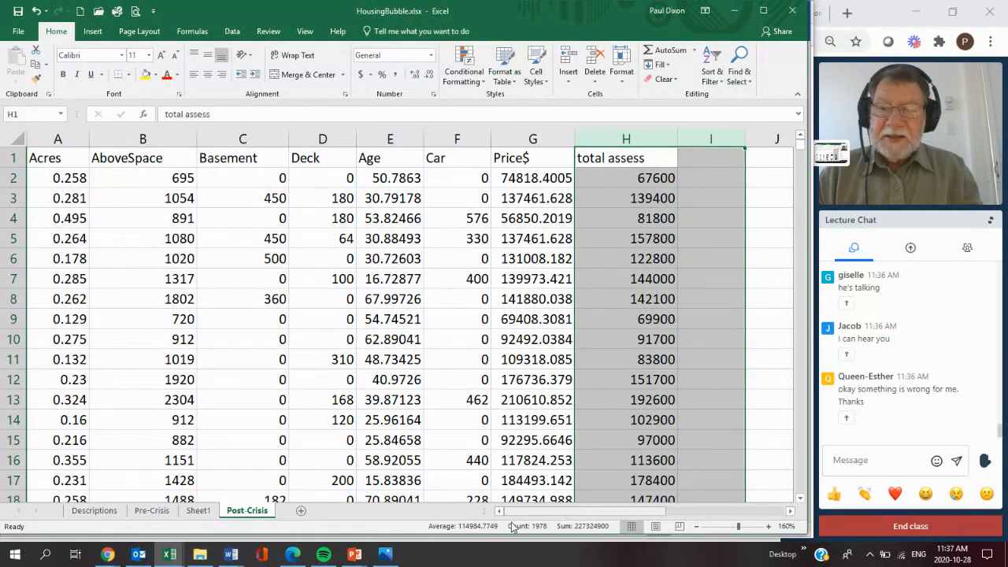
{"action": "left_click", "coordinate": [231, 554]}
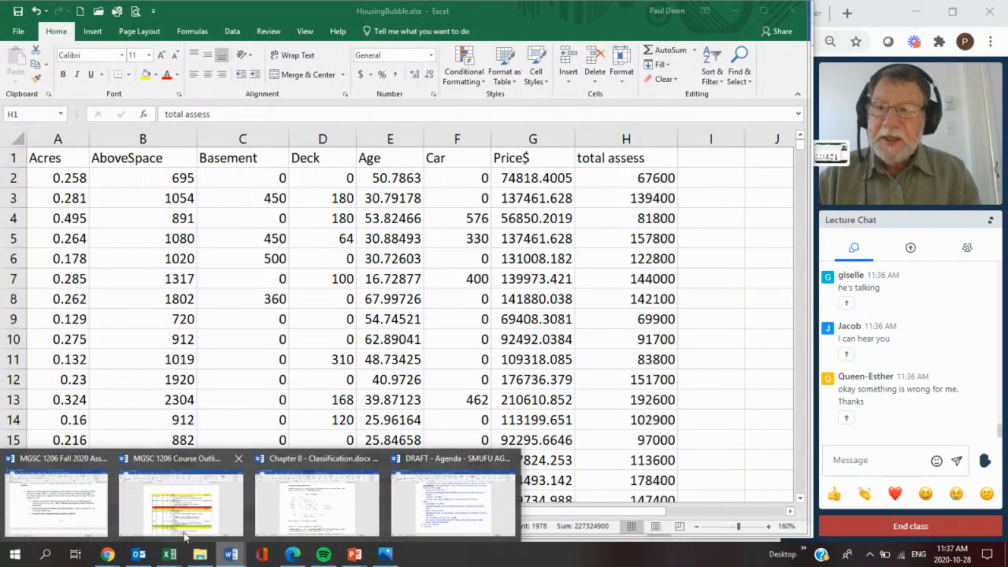
{"action": "left_click", "coordinate": [65, 508]}
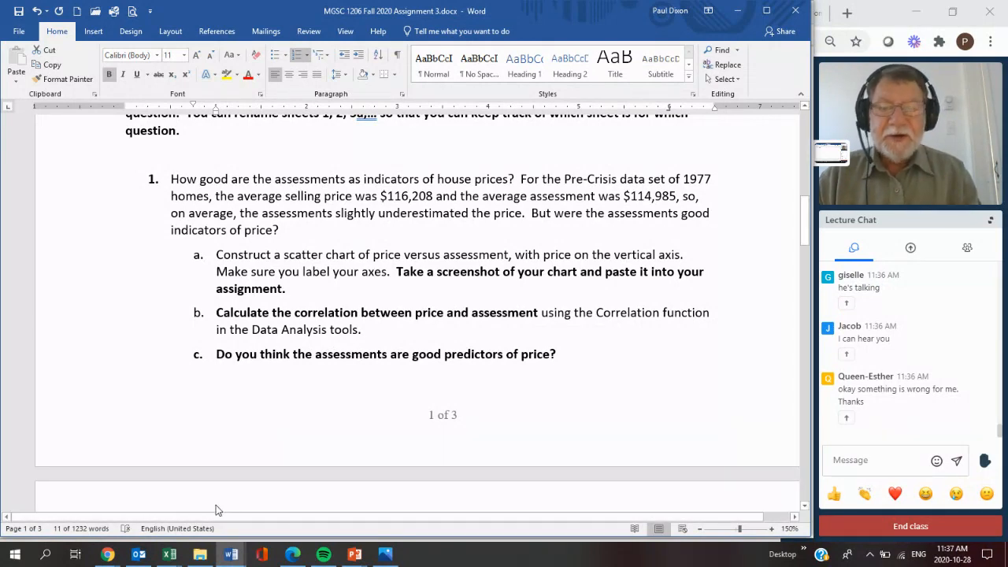
{"action": "mouse_move", "coordinate": [169, 554]}
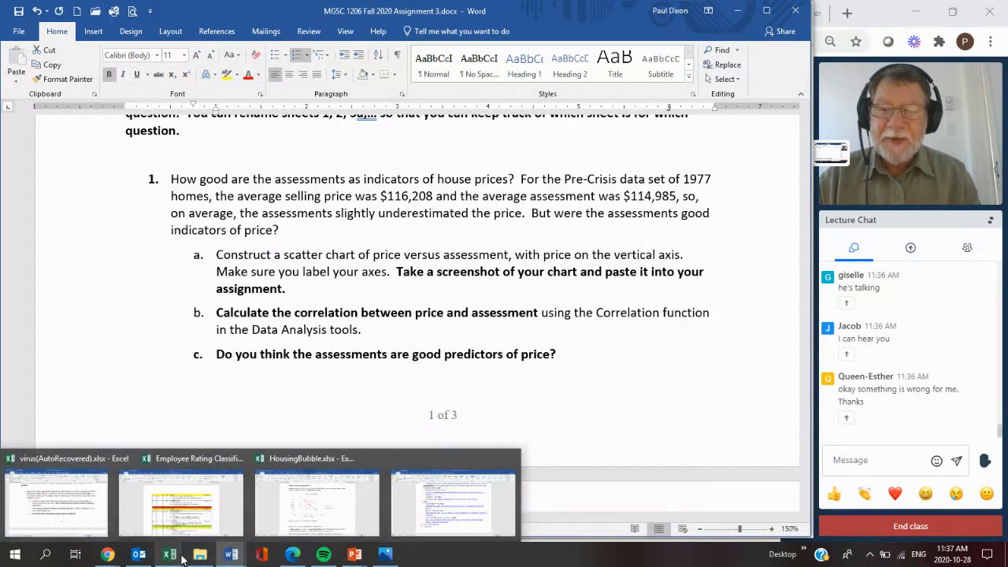
{"action": "left_click", "coordinate": [321, 513]}
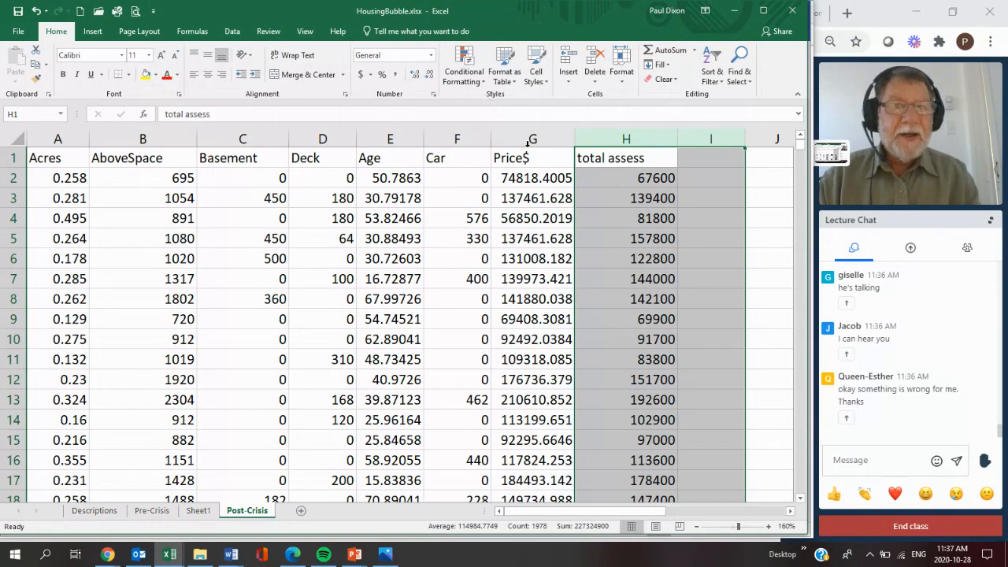
Insert the recommended scatter chart for the Price$ and total assess columns and try to switch its rows and columns.
{"action": "left_click_drag", "start_coordinate": [530, 139], "coordinate": [625, 139]}
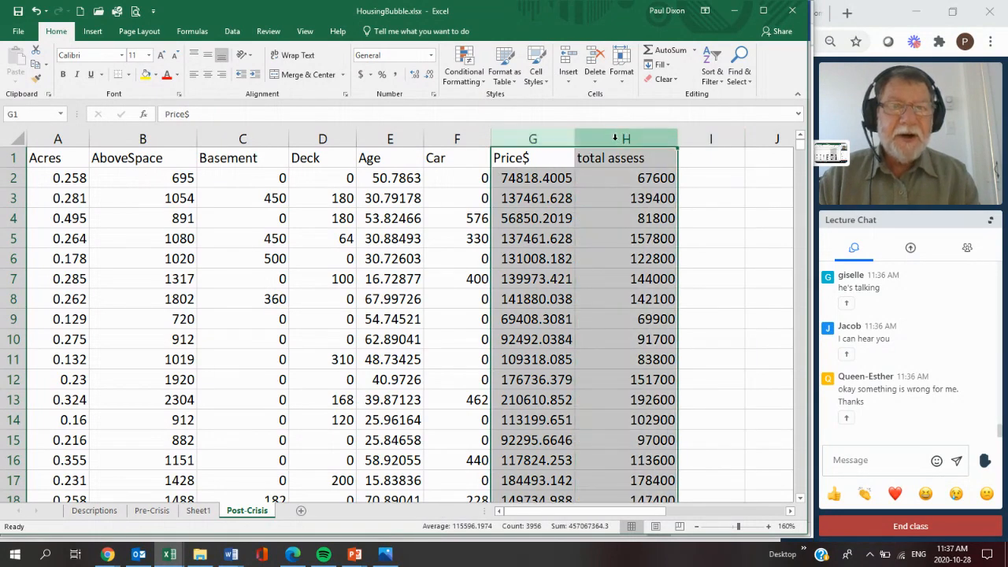
{"action": "left_click", "coordinate": [93, 31]}
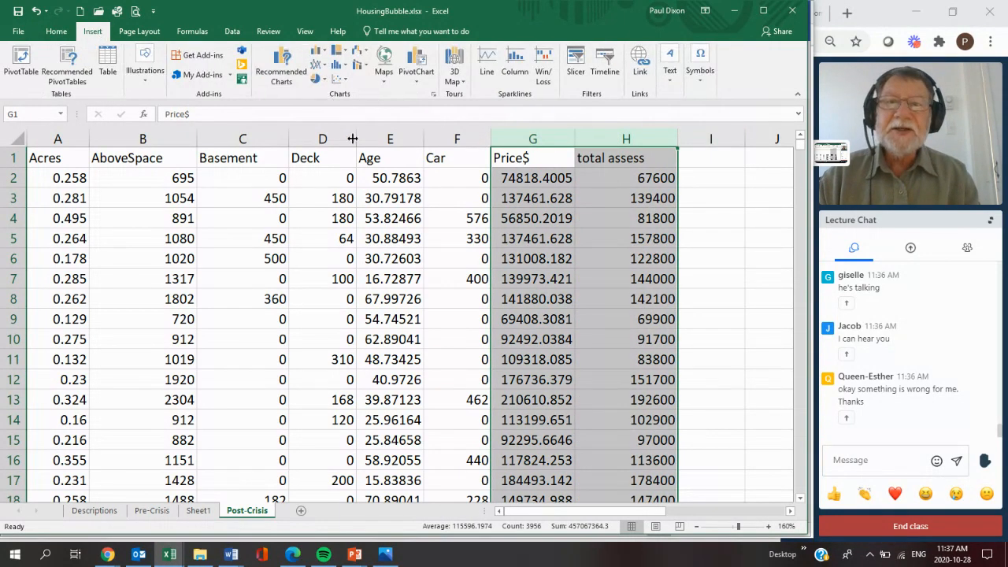
{"action": "left_click", "coordinate": [282, 75]}
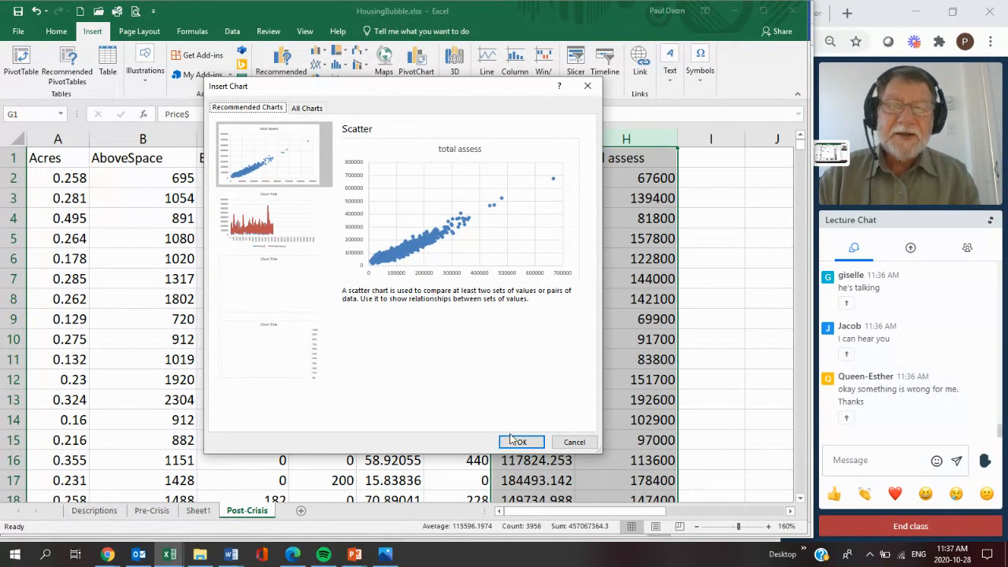
{"action": "left_click", "coordinate": [522, 443]}
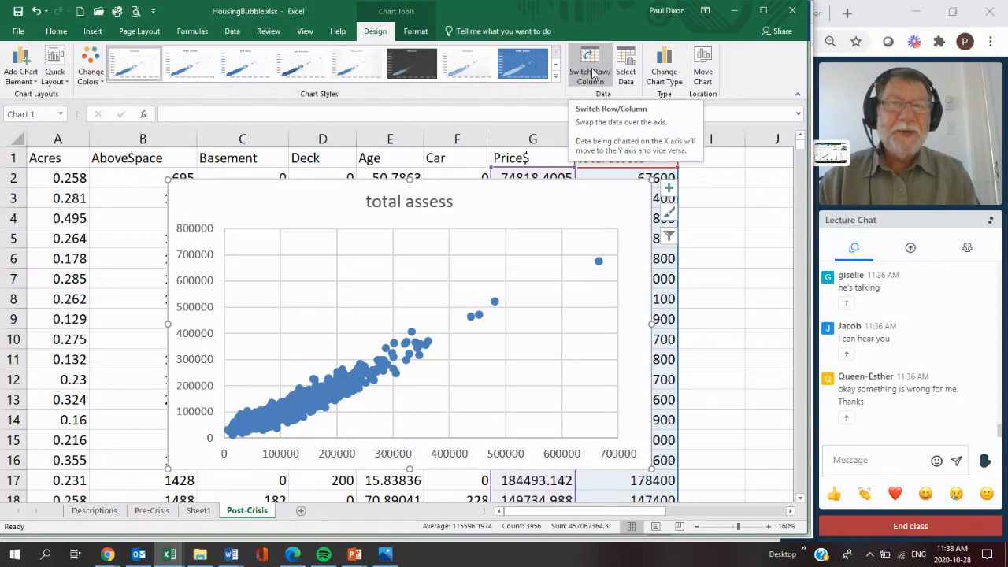
{"action": "left_click", "coordinate": [592, 73]}
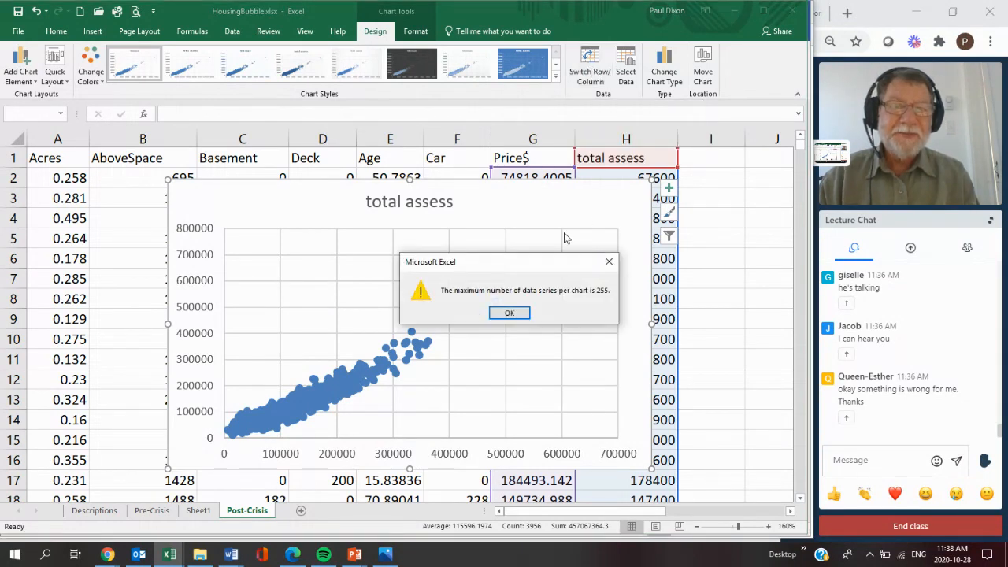
{"action": "left_click", "coordinate": [512, 312]}
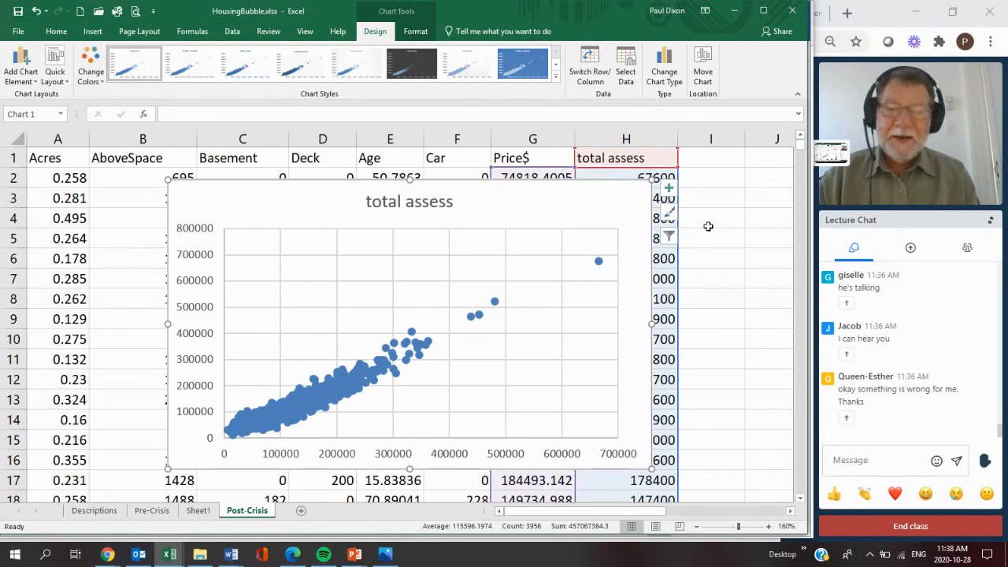
Move the Price$ column to column I, after total assess, and delete the emptied column G.
{"action": "left_click", "coordinate": [543, 138]}
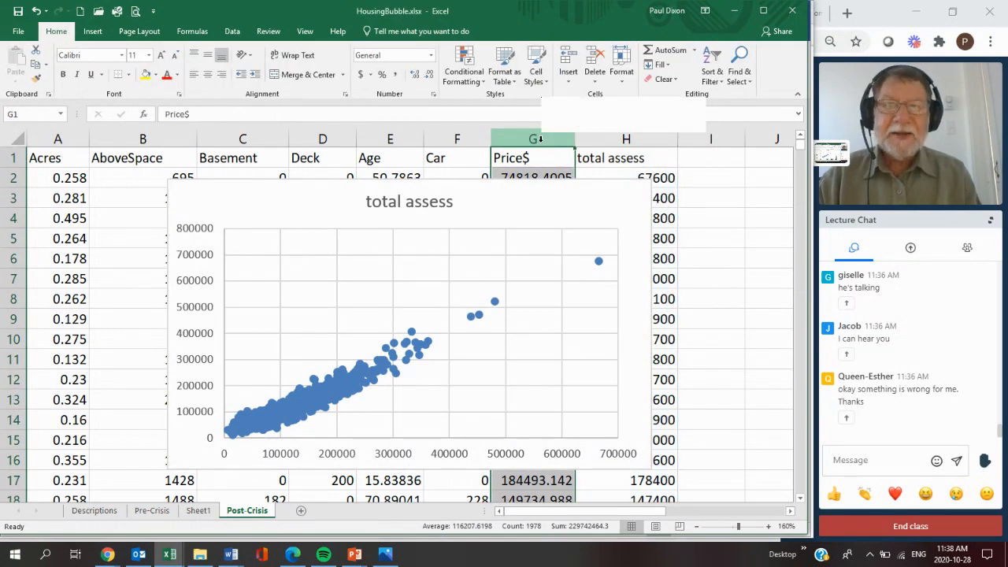
{"action": "right_click", "coordinate": [540, 139]}
{"action": "left_click", "coordinate": [568, 151]}
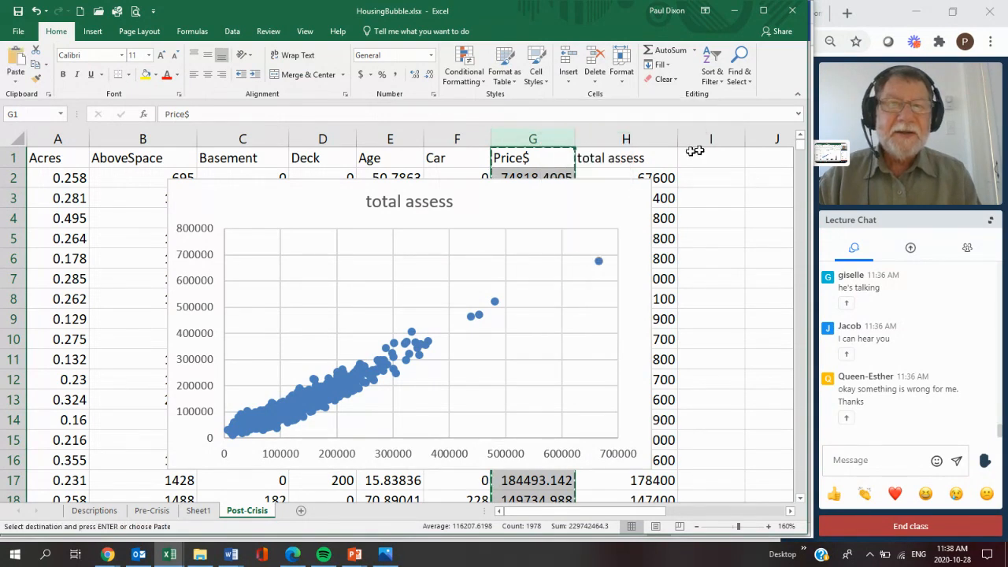
{"action": "left_click", "coordinate": [696, 156]}
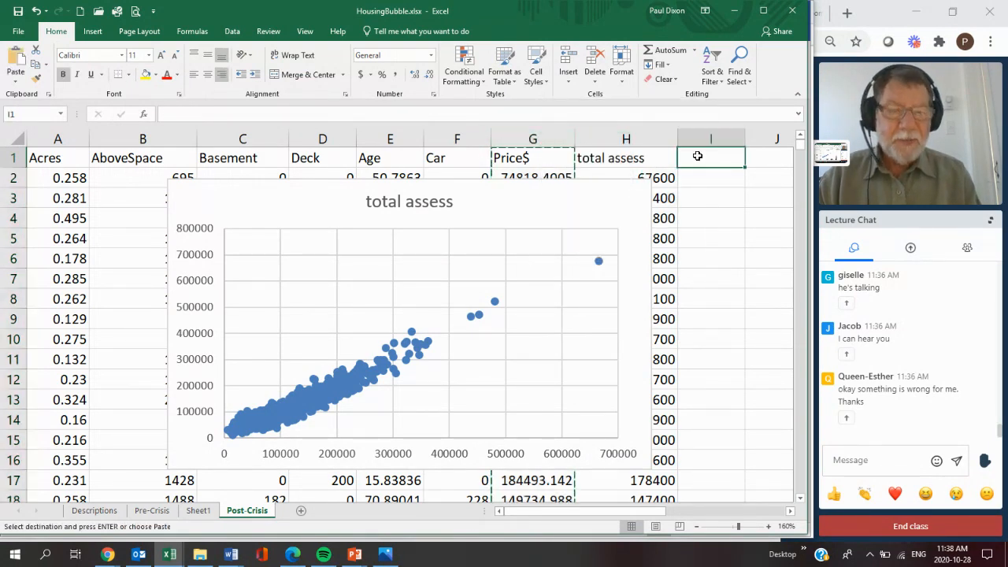
{"action": "key", "text": "Return"}
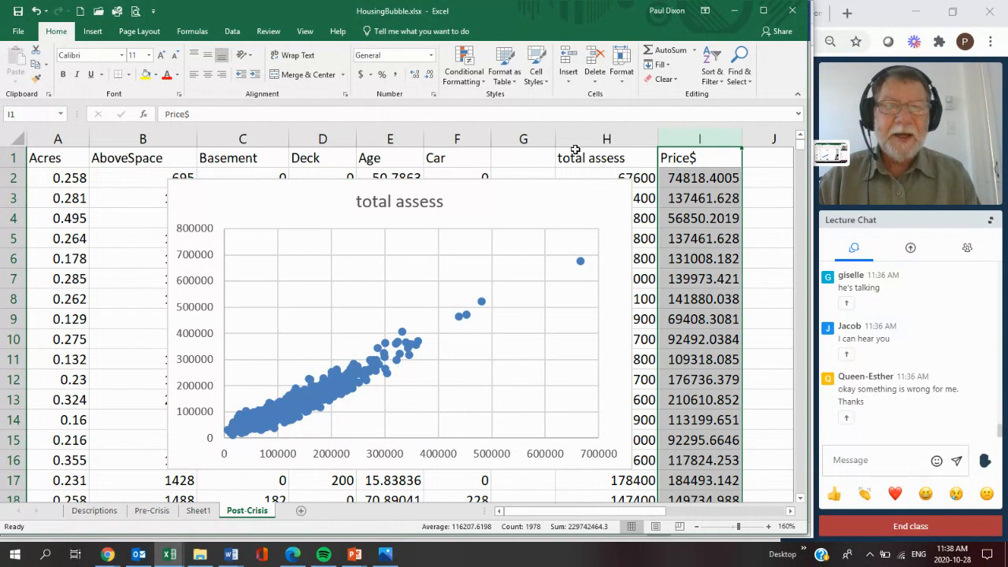
{"action": "left_click", "coordinate": [524, 139]}
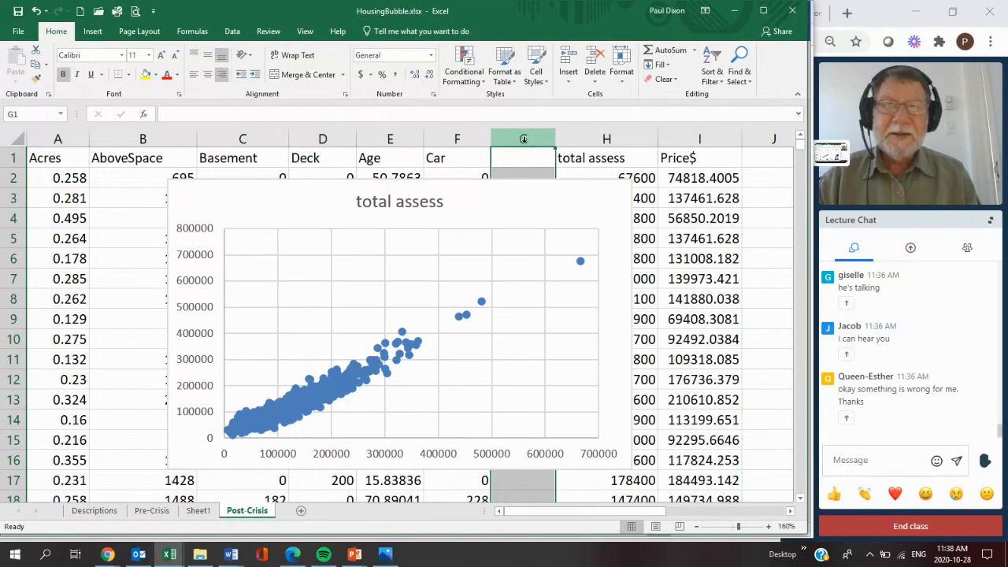
{"action": "right_click", "coordinate": [524, 140]}
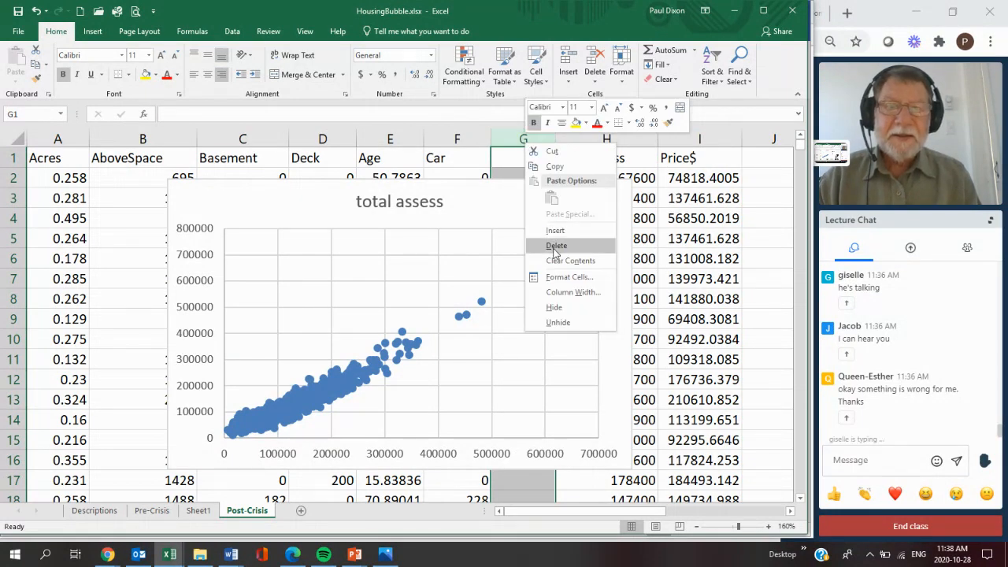
{"action": "left_click", "coordinate": [556, 246]}
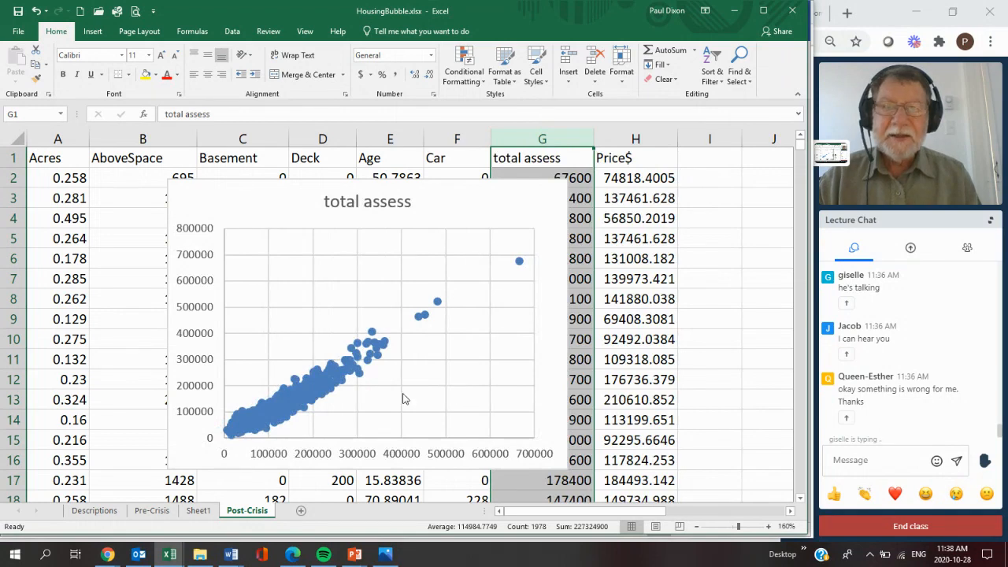
Replace the existing scatter chart with a new recommended scatter chart built from the total assess and Price$ columns.
{"action": "left_click", "coordinate": [552, 194]}
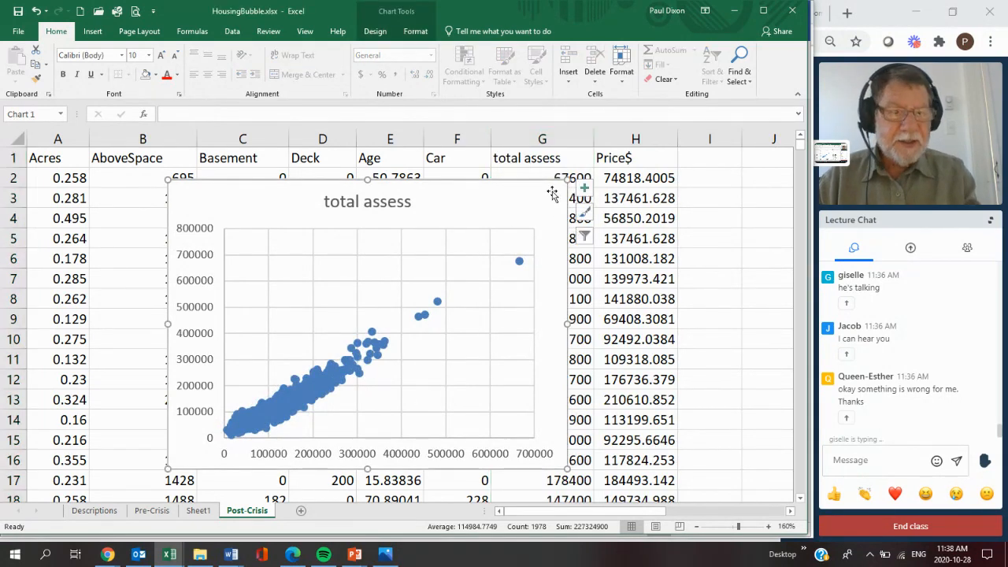
{"action": "key", "text": "Delete"}
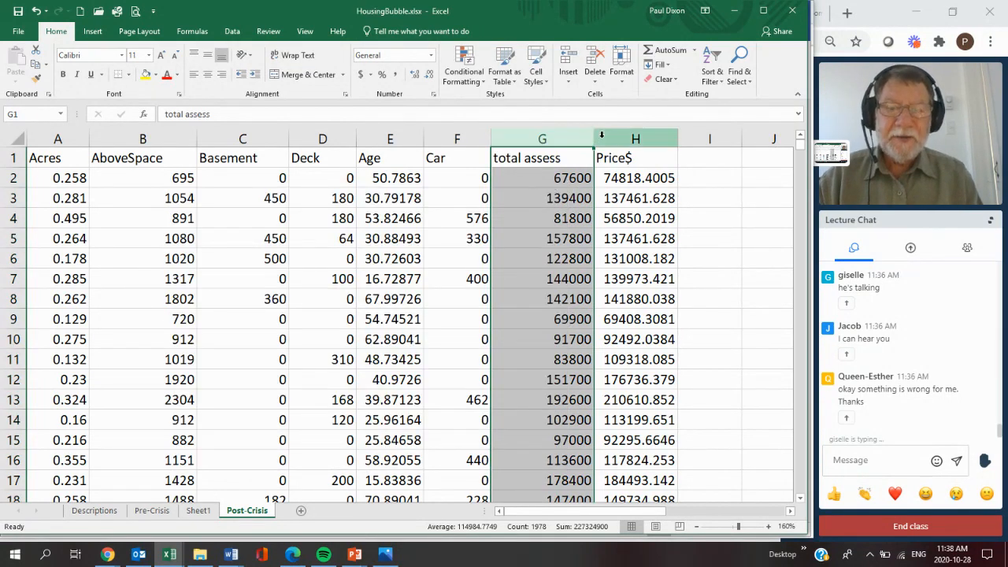
{"action": "left_click", "coordinate": [628, 136], "text": "shift"}
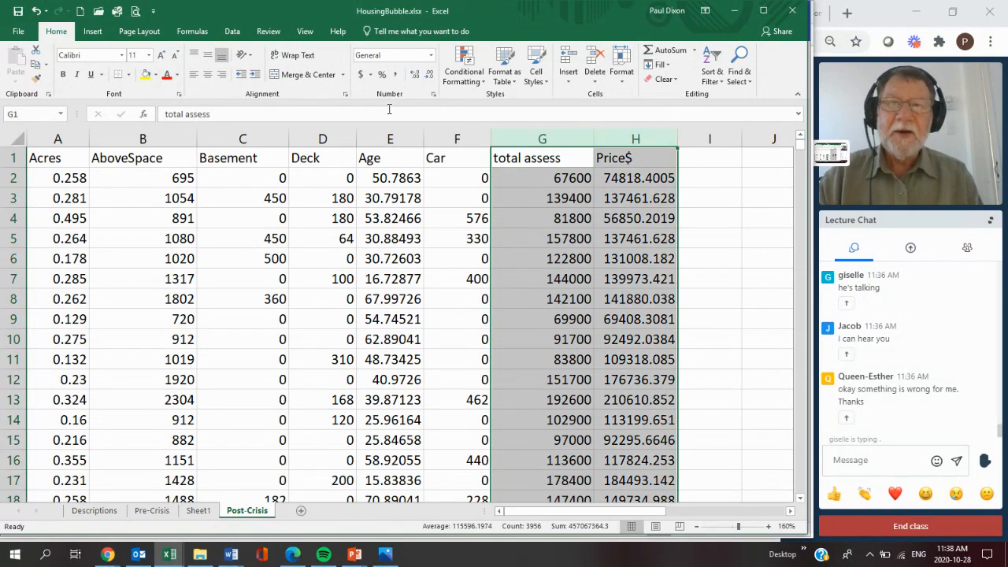
{"action": "left_click", "coordinate": [91, 32]}
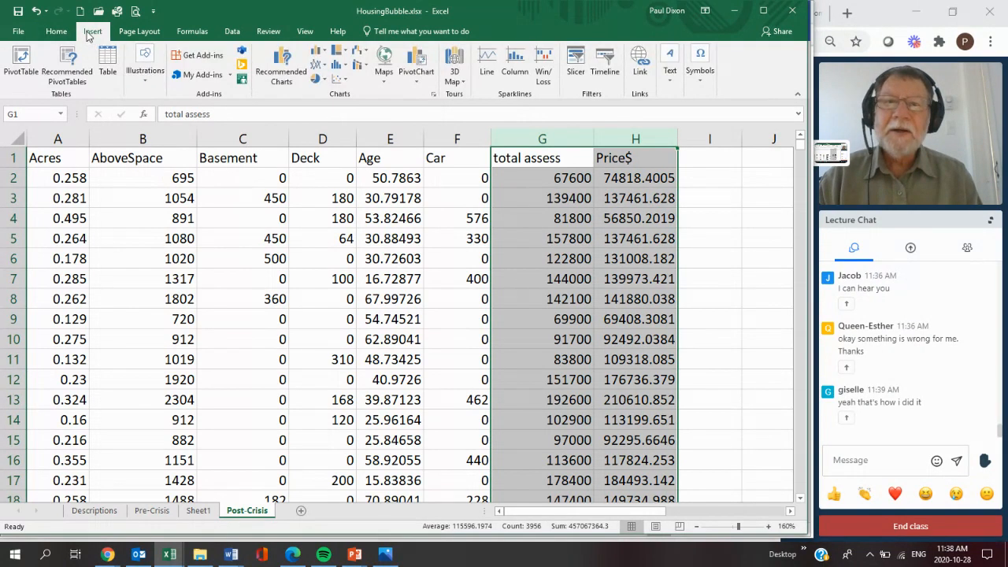
{"action": "left_click", "coordinate": [276, 75]}
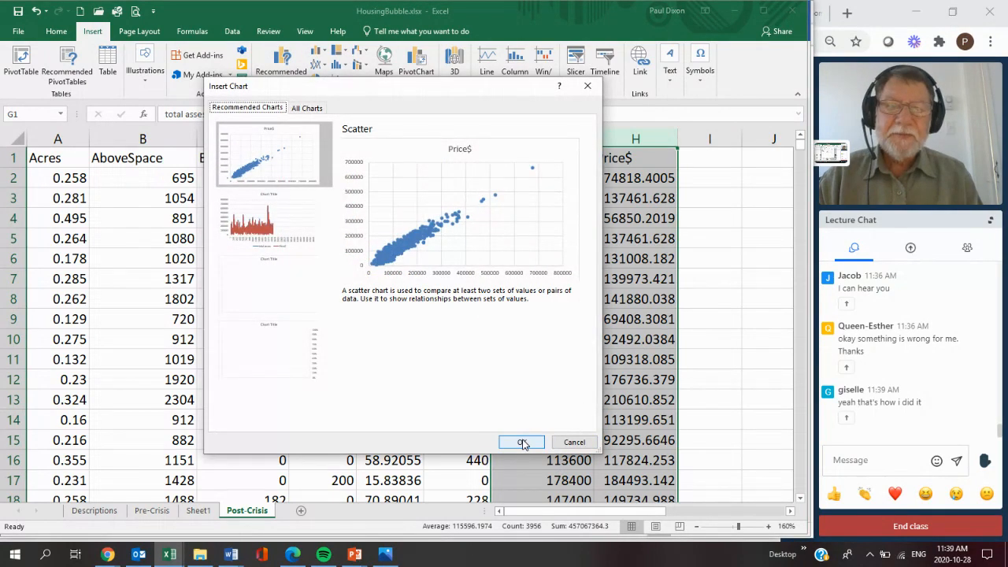
{"action": "left_click", "coordinate": [522, 444]}
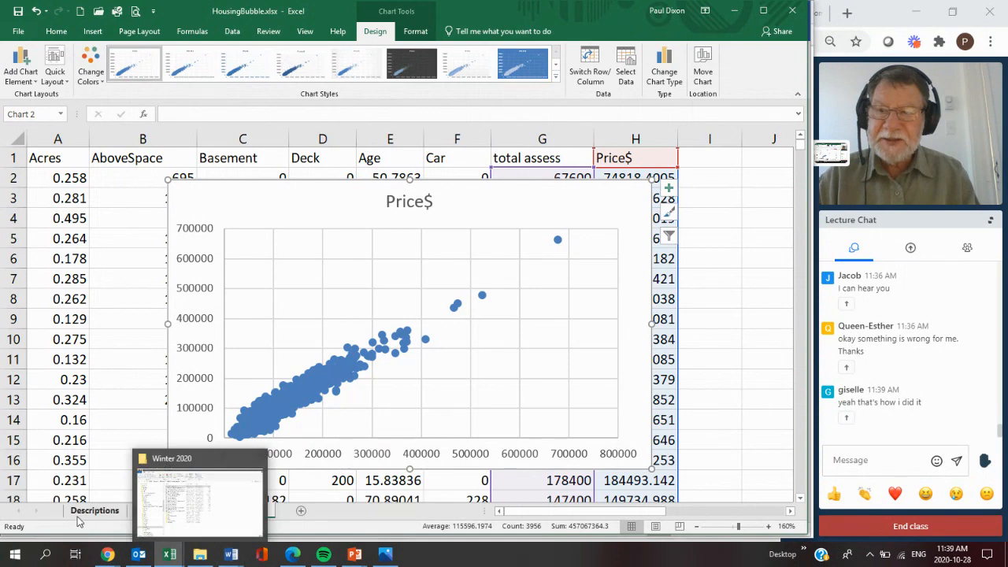
Review the chart and correlation instructions of question 1 in the Word assignment and return to the HousingBubble.xlsx workbook.
{"action": "left_click", "coordinate": [232, 555]}
{"action": "left_click", "coordinate": [75, 510]}
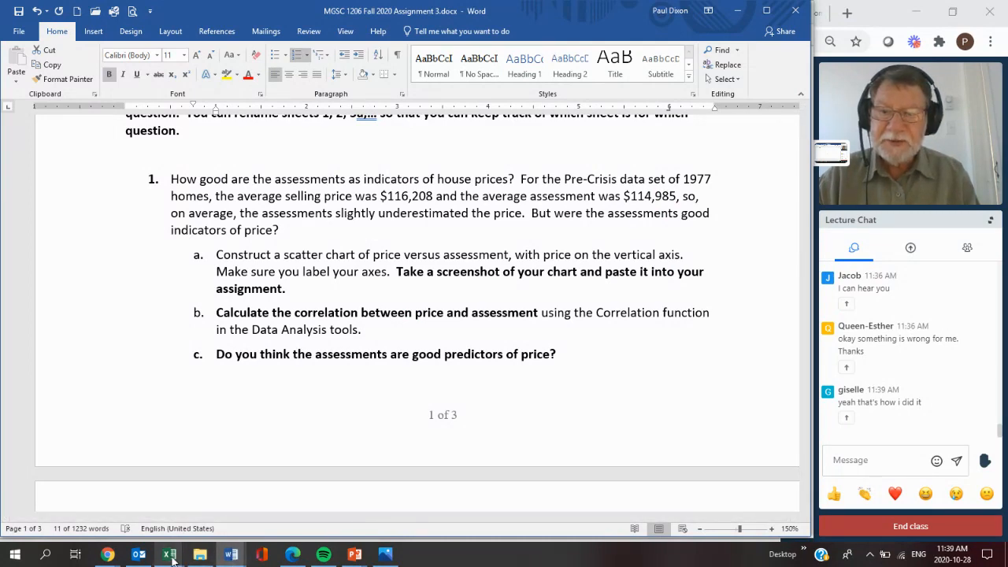
{"action": "mouse_move", "coordinate": [170, 555]}
{"action": "mouse_move", "coordinate": [93, 456]}
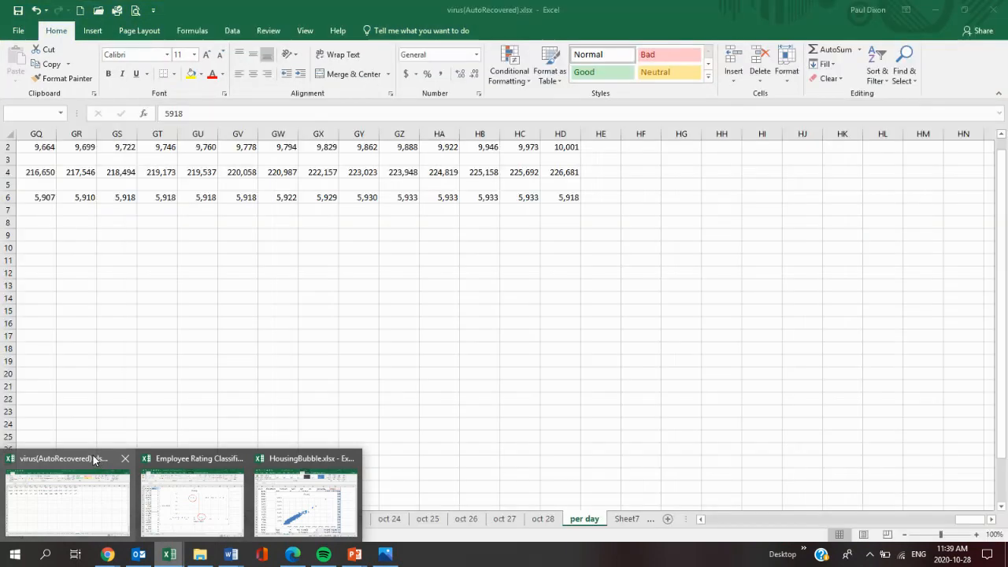
{"action": "left_click", "coordinate": [308, 473]}
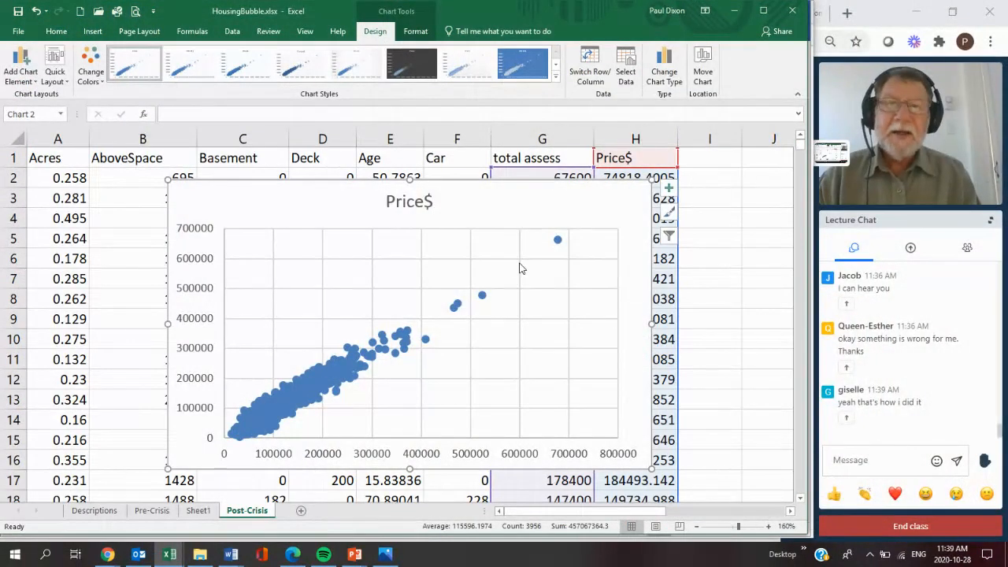
Move the scatter chart clear of the total assess and Price$ columns and start the Correlation data analysis tool.
{"action": "left_click_drag", "start_coordinate": [581, 204], "coordinate": [402, 222]}
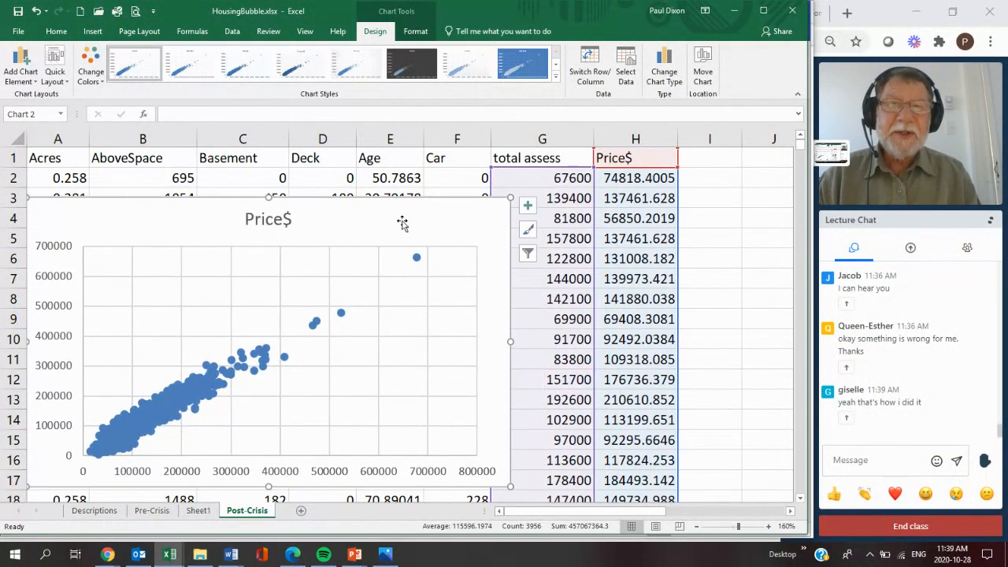
{"action": "left_click", "coordinate": [232, 33]}
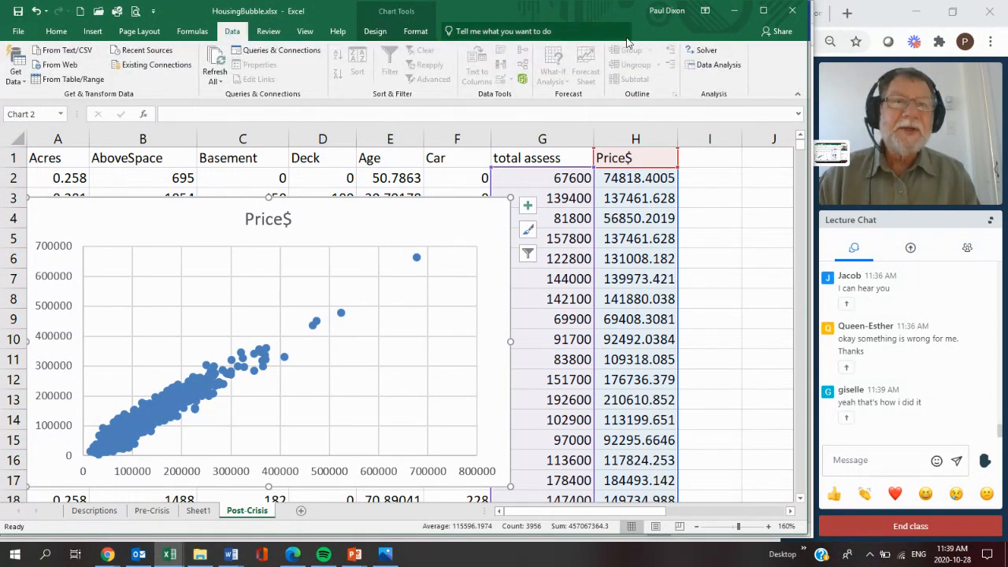
{"action": "left_click", "coordinate": [706, 68]}
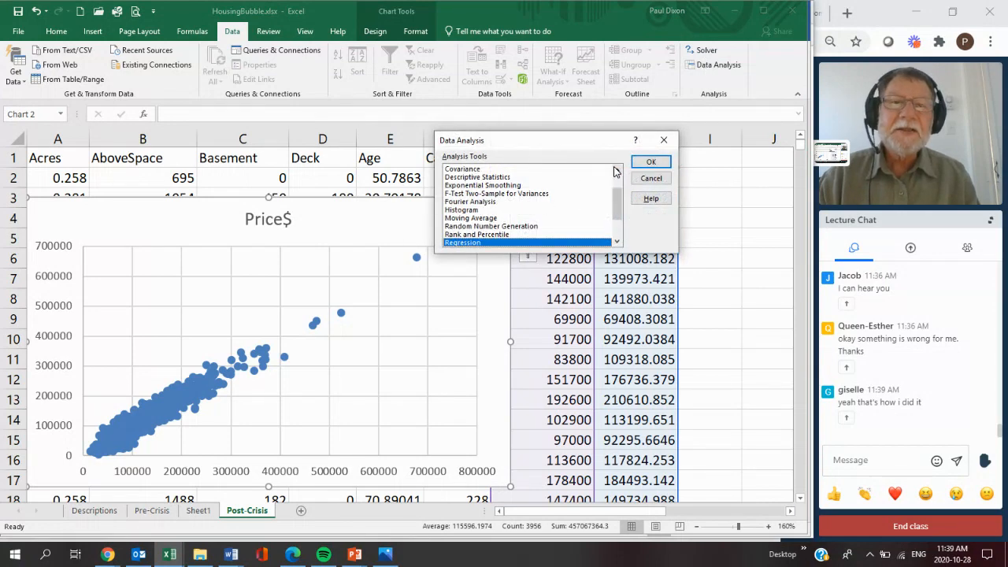
{"action": "scroll", "coordinate": [598, 173], "scroll_direction": "up", "scroll_amount": 2}
{"action": "left_click", "coordinate": [470, 185]}
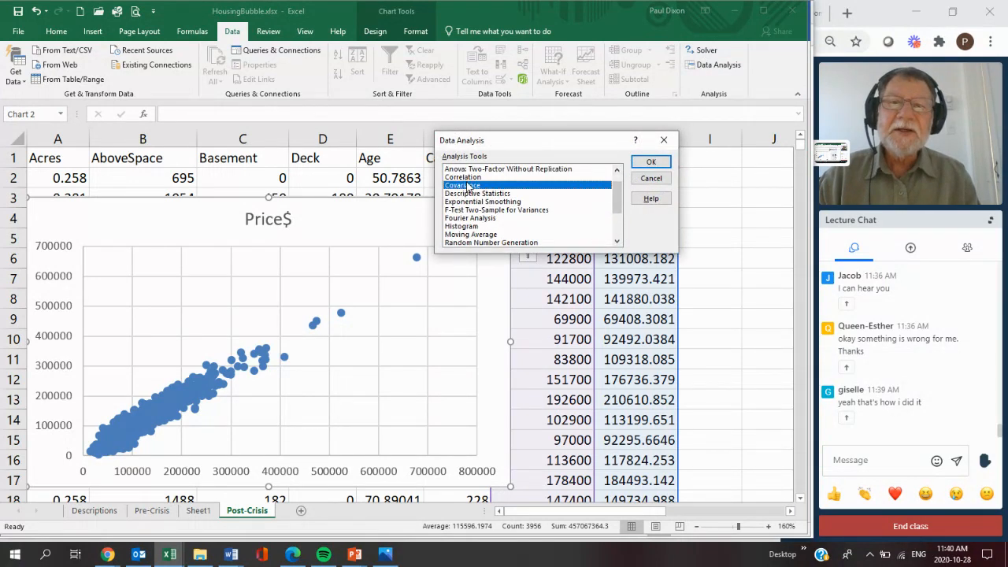
{"action": "left_click", "coordinate": [472, 177]}
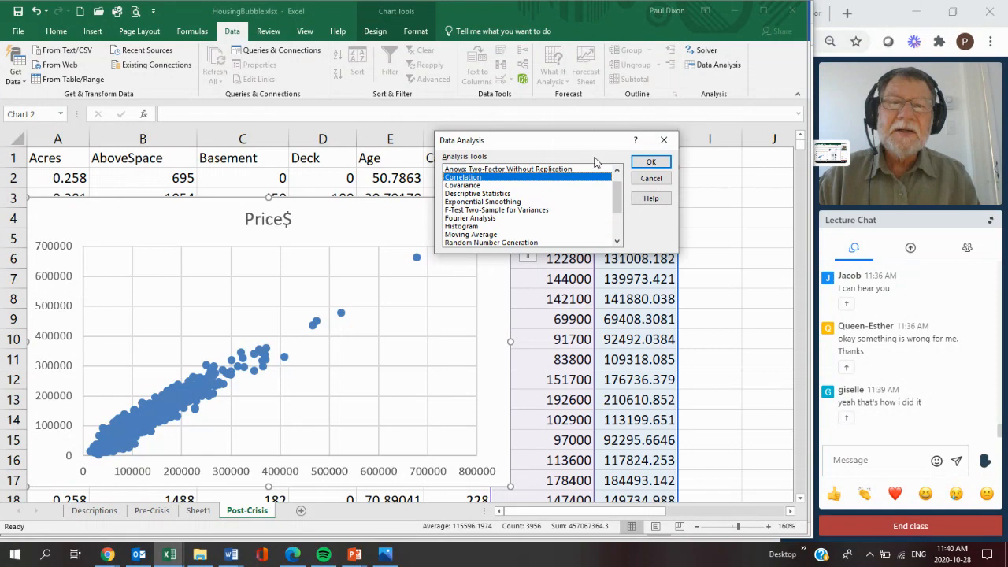
{"action": "left_click", "coordinate": [650, 161]}
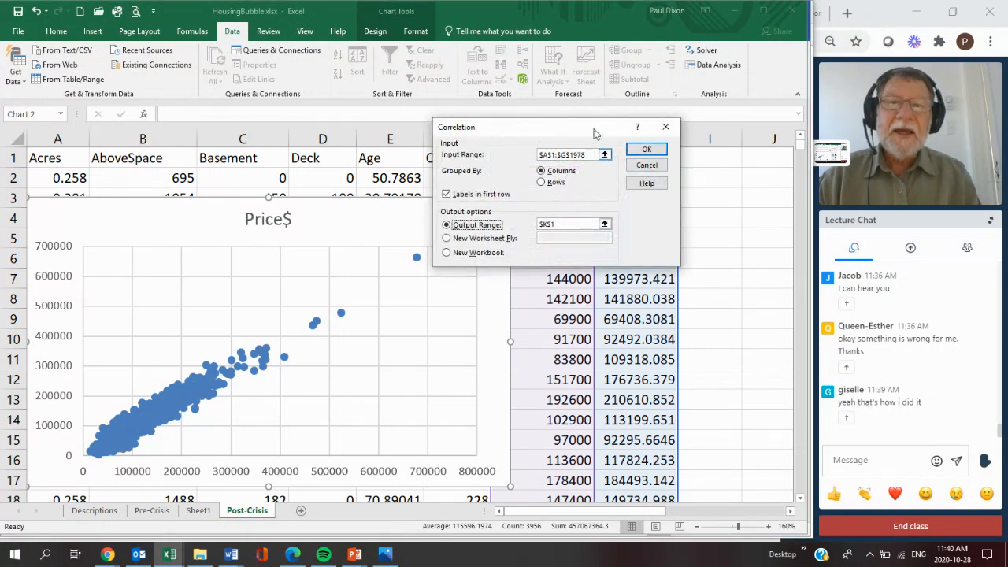
Set the correlation's input range to $G$1:$H$1978, covering the total assess and Price$ columns.
{"action": "left_click_drag", "start_coordinate": [595, 132], "coordinate": [426, 184]}
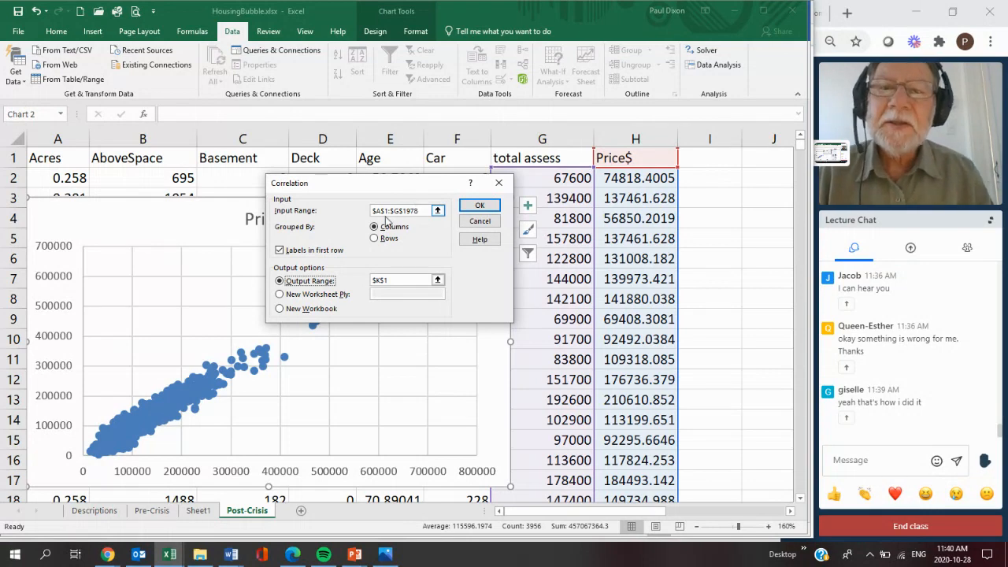
{"action": "left_click", "coordinate": [383, 210]}
{"action": "key", "text": "BackSpace"}
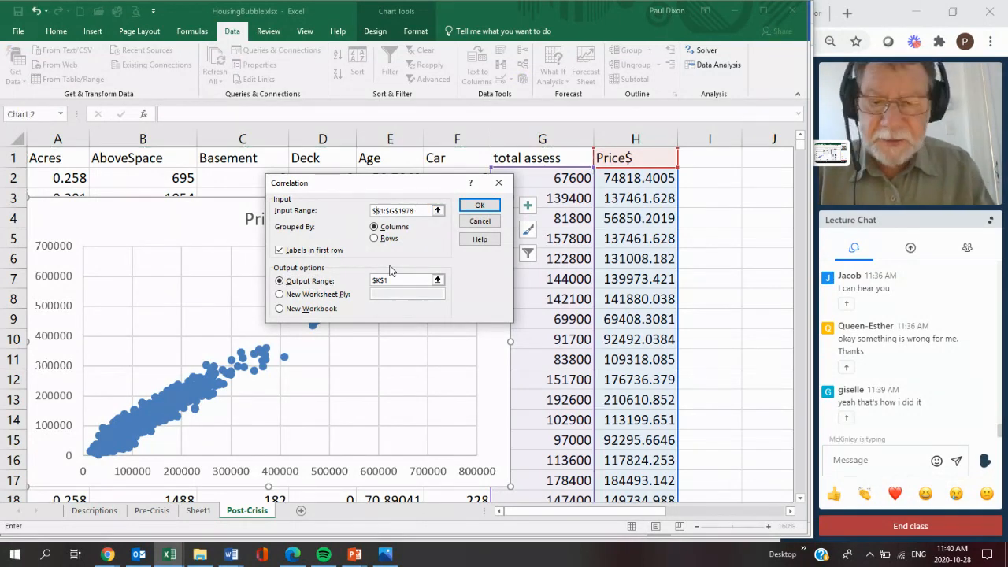
{"action": "type", "text": "G"}
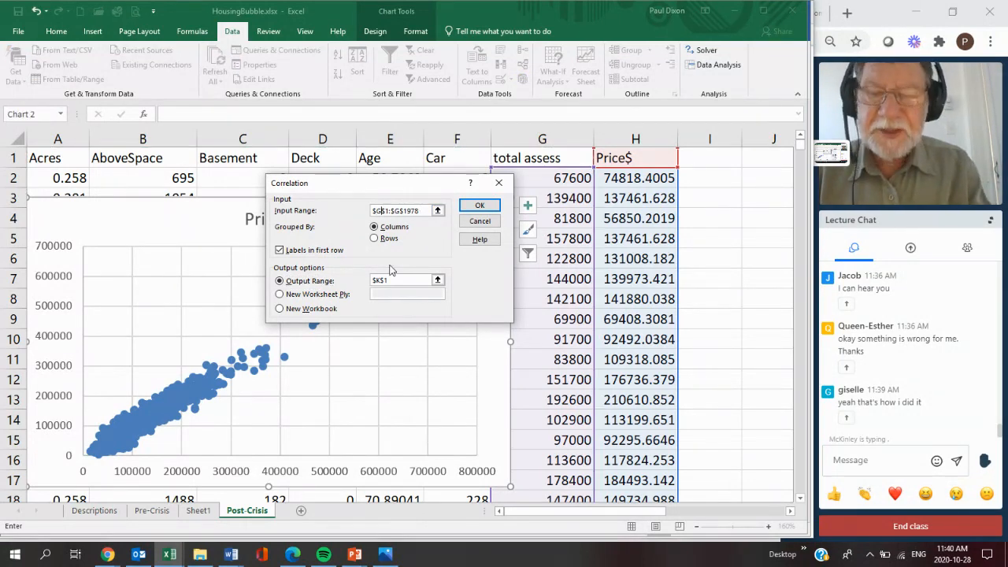
{"action": "left_click", "coordinate": [399, 211]}
{"action": "key", "text": "BackSpace"}
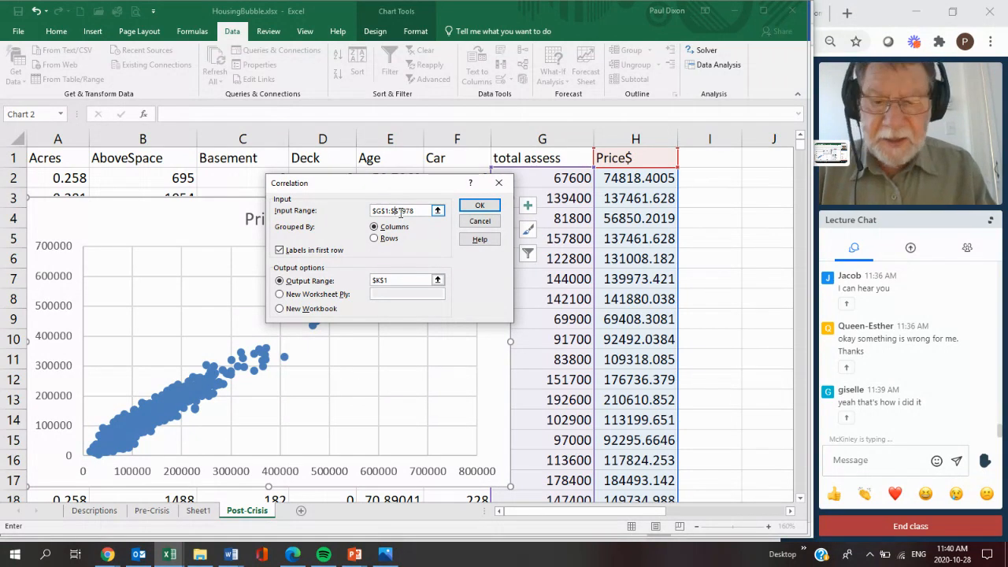
{"action": "type", "text": "H"}
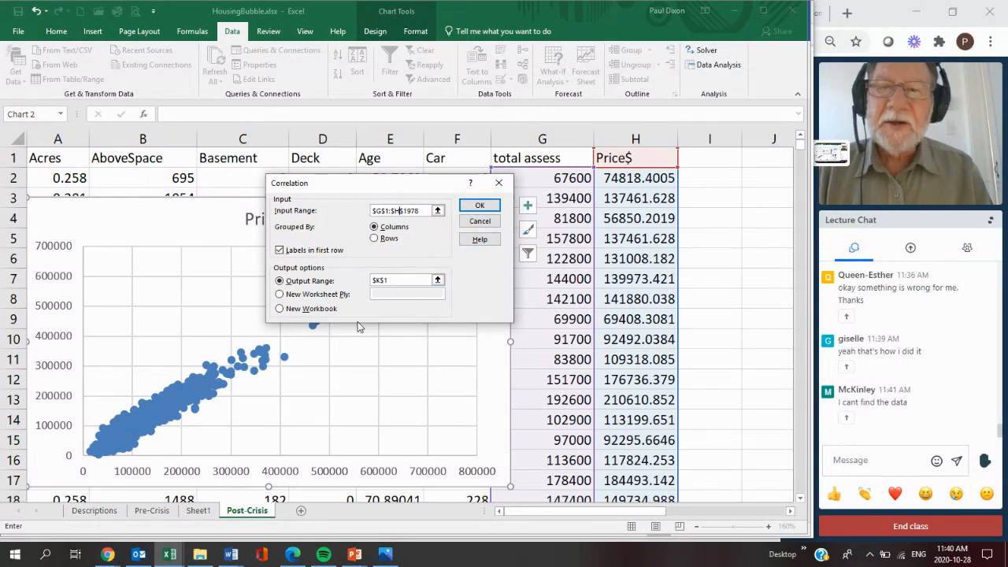
Set the correlation's output range to $J$1 and run the analysis.
{"action": "left_click", "coordinate": [377, 281]}
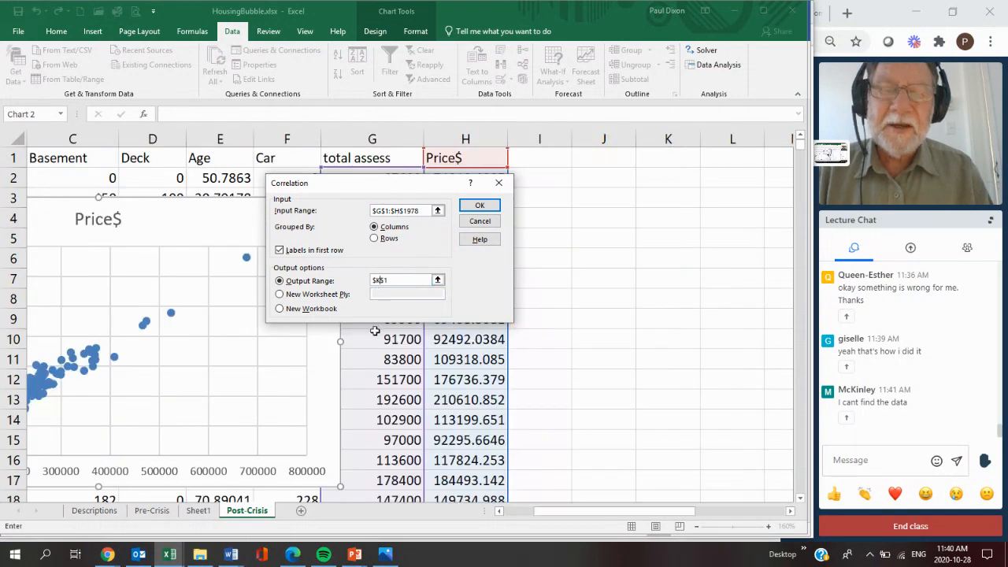
{"action": "key", "text": "BackSpace"}
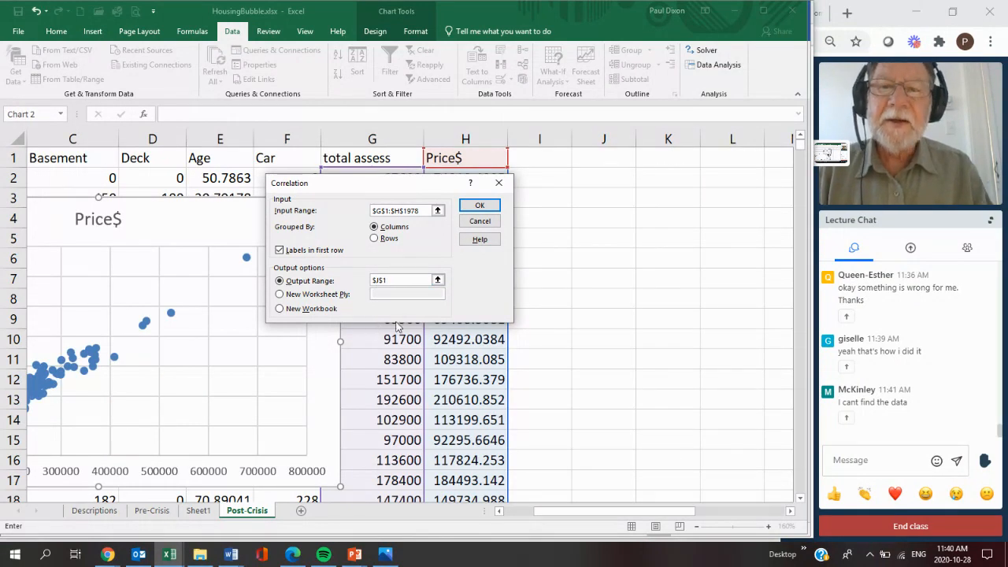
{"action": "left_click", "coordinate": [479, 207]}
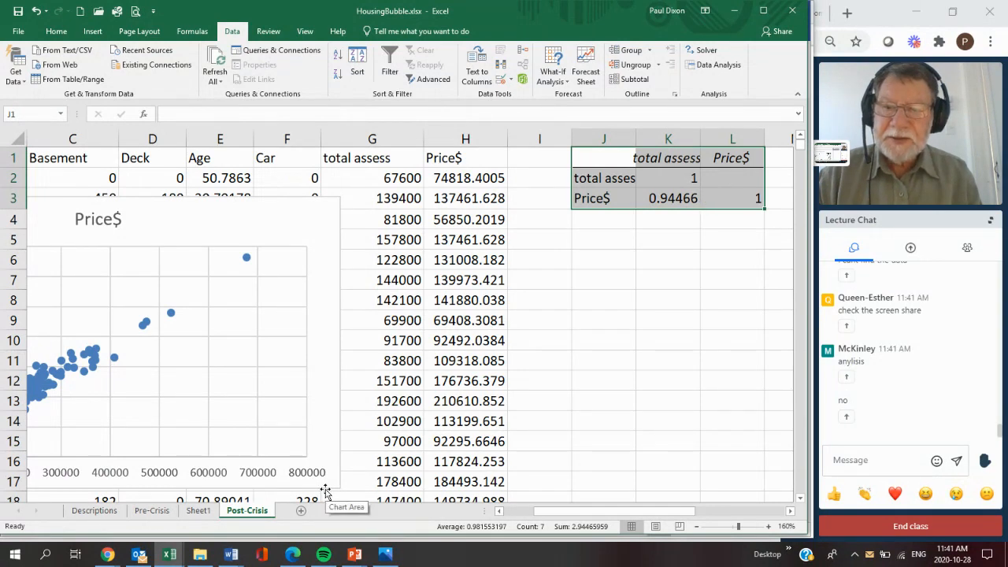
Switch to the Top Hat lecture page in Chrome to check it, and return to the HousingBubble.xlsx workbook.
{"action": "left_click", "coordinate": [107, 555]}
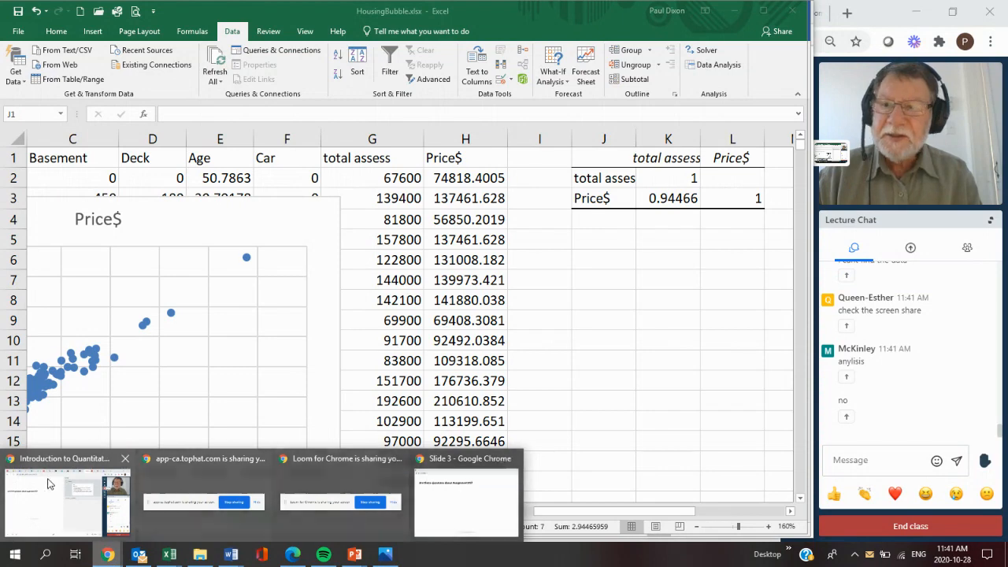
{"action": "left_click", "coordinate": [44, 467]}
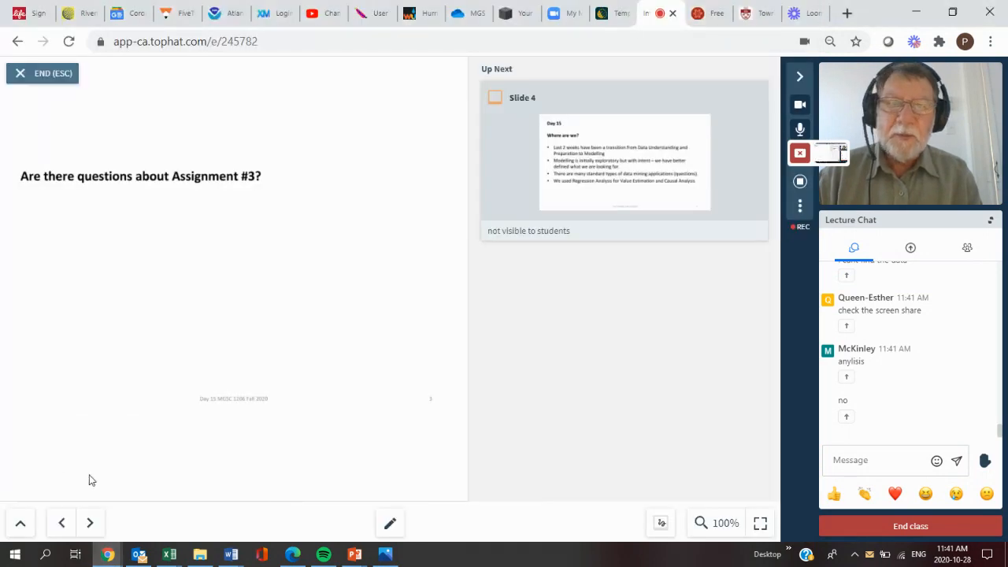
{"action": "left_click", "coordinate": [226, 555]}
{"action": "mouse_move", "coordinate": [167, 557]}
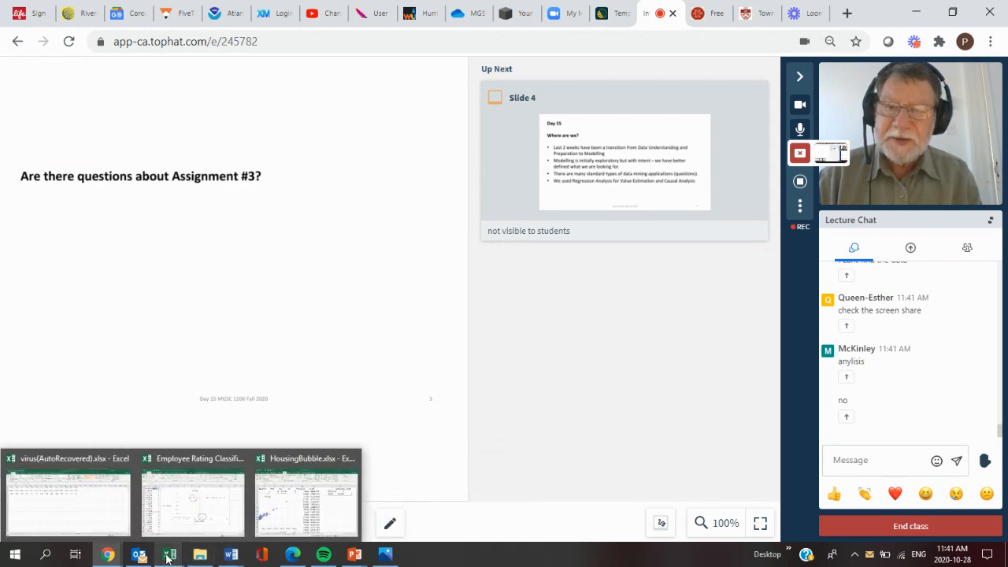
{"action": "left_click", "coordinate": [312, 511]}
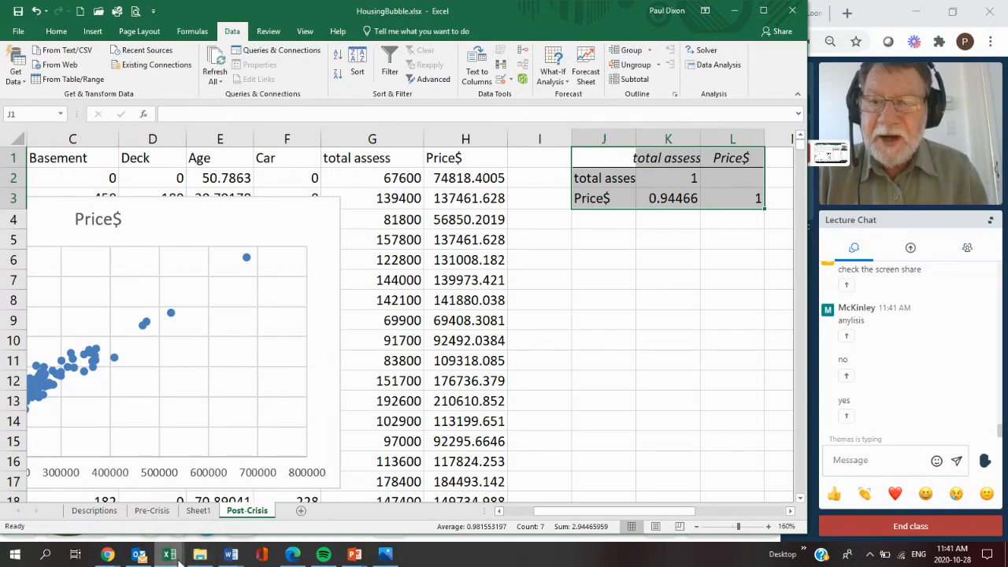
Read parts d to i of question 1 in the Word assignment and return to the HousingBubble.xlsx workbook.
{"action": "mouse_move", "coordinate": [230, 554]}
{"action": "left_click", "coordinate": [77, 501]}
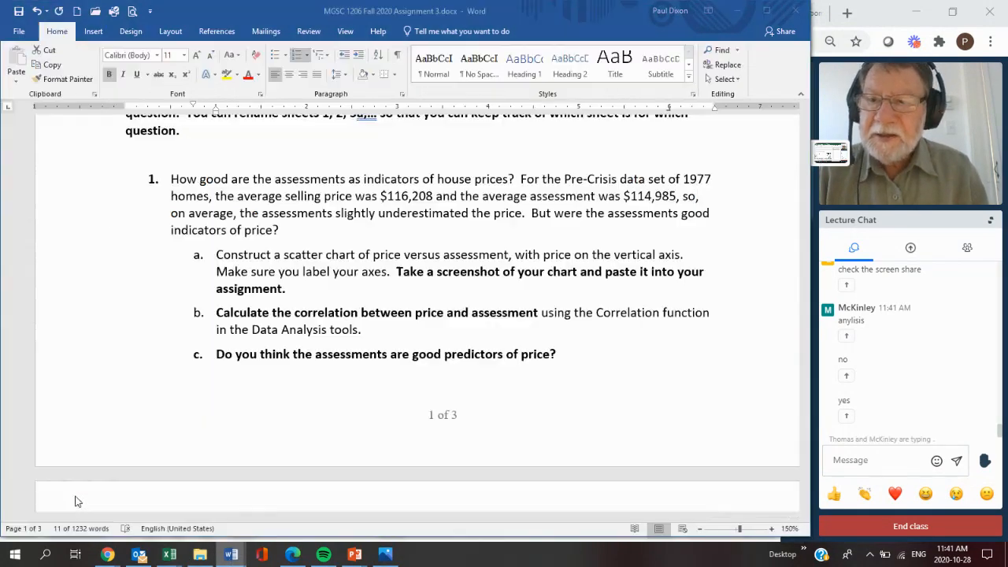
{"action": "left_click", "coordinate": [804, 457]}
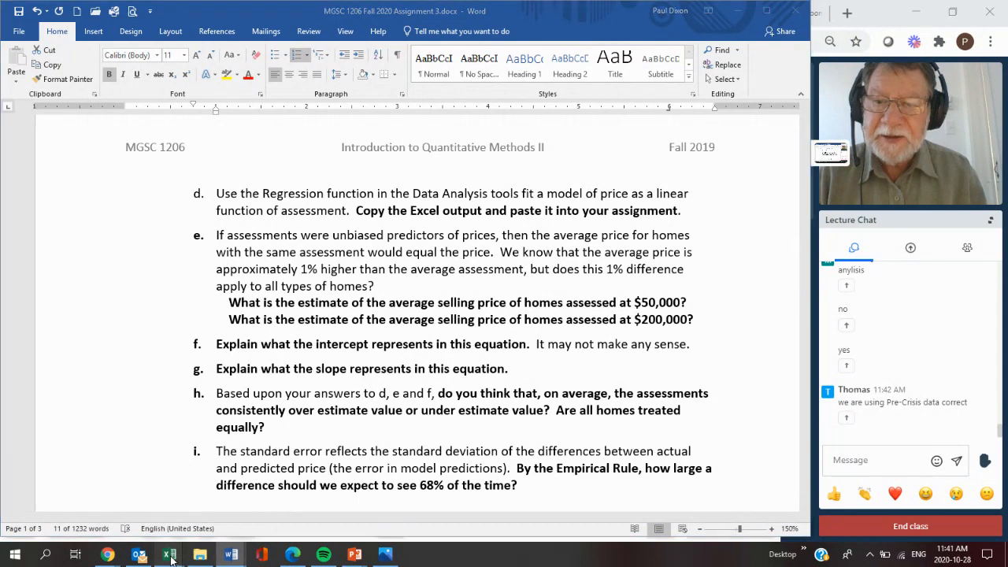
{"action": "mouse_move", "coordinate": [170, 555]}
{"action": "left_click", "coordinate": [299, 517]}
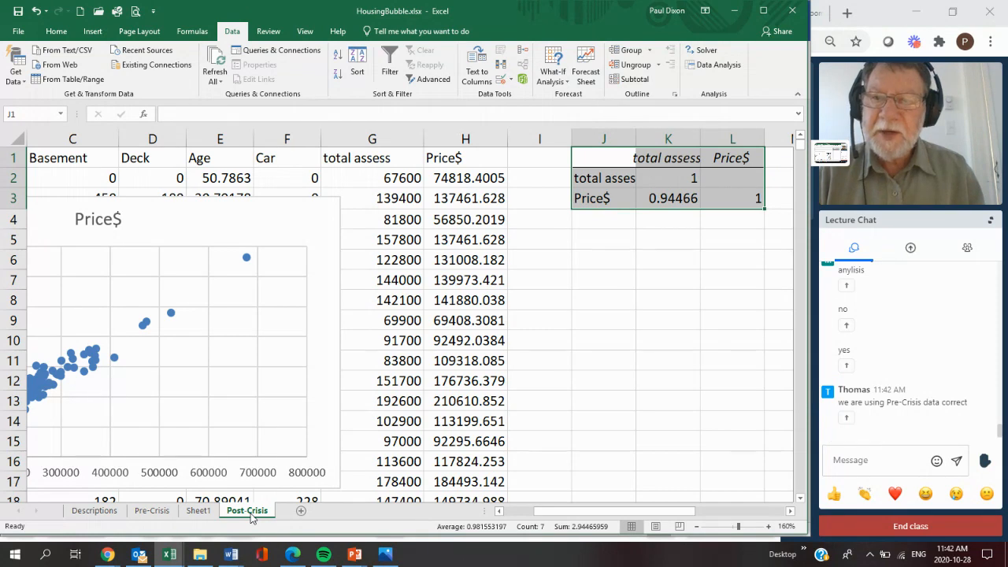
Look through the Sheet1, Pre-Crisis and Post-Crisis sheets to check which data set the chart and correlation use.
{"action": "left_click", "coordinate": [196, 511]}
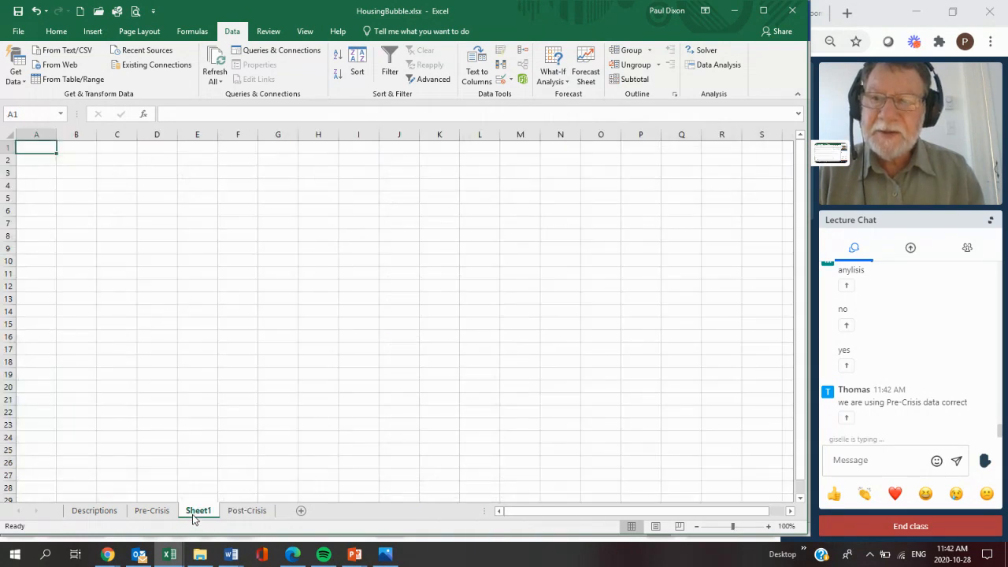
{"action": "left_click", "coordinate": [152, 511]}
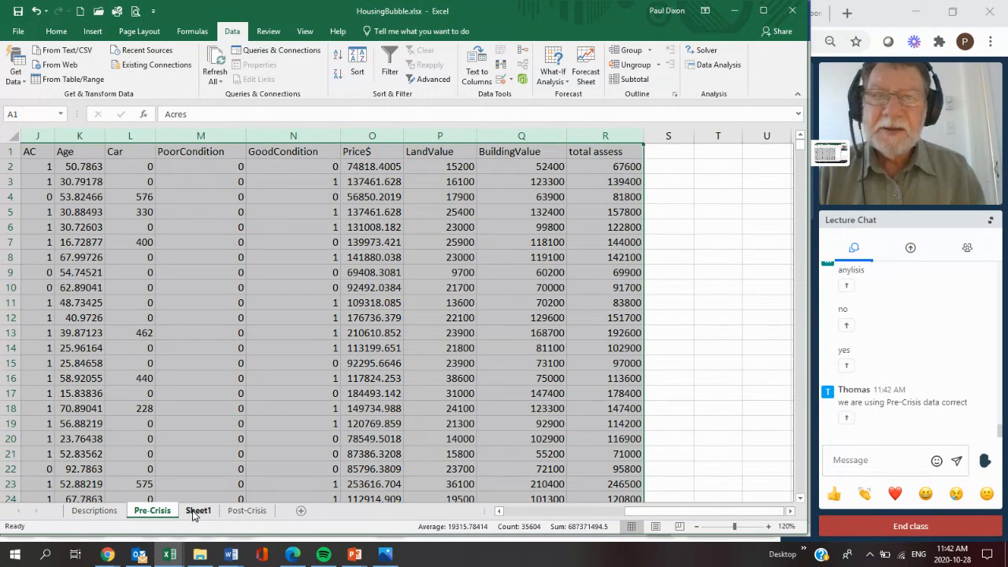
{"action": "left_click", "coordinate": [243, 511]}
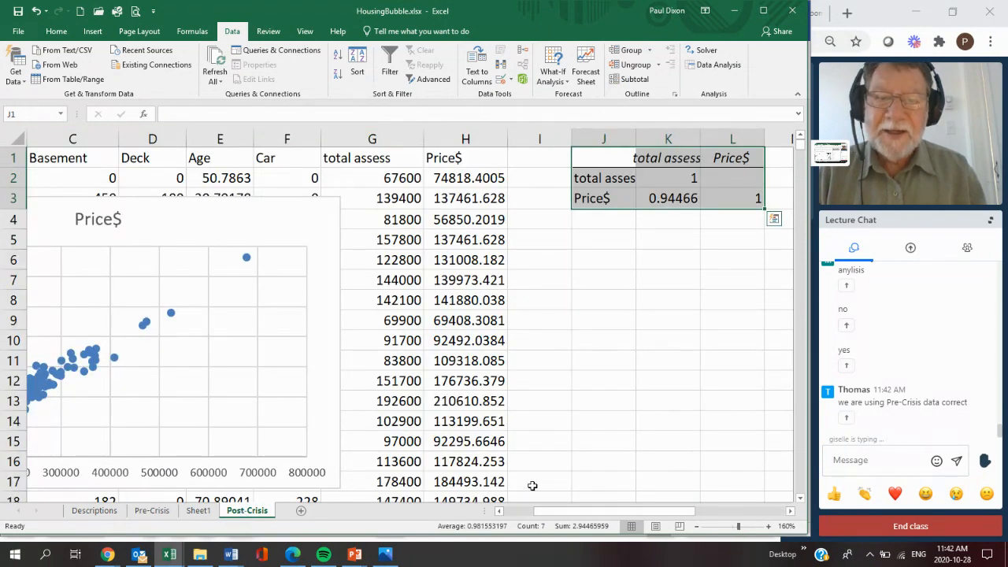
{"action": "left_click_drag", "start_coordinate": [584, 512], "coordinate": [517, 513]}
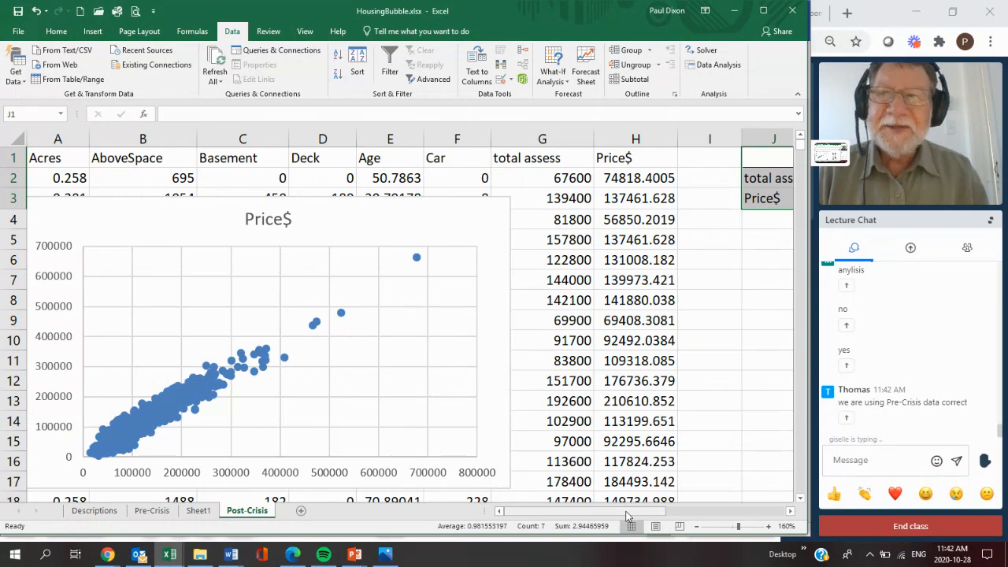
{"action": "mouse_move", "coordinate": [628, 516]}
{"action": "left_mouse_down"}
{"action": "mouse_move", "coordinate": [671, 510]}
{"action": "mouse_move", "coordinate": [627, 509]}
{"action": "left_mouse_up"}
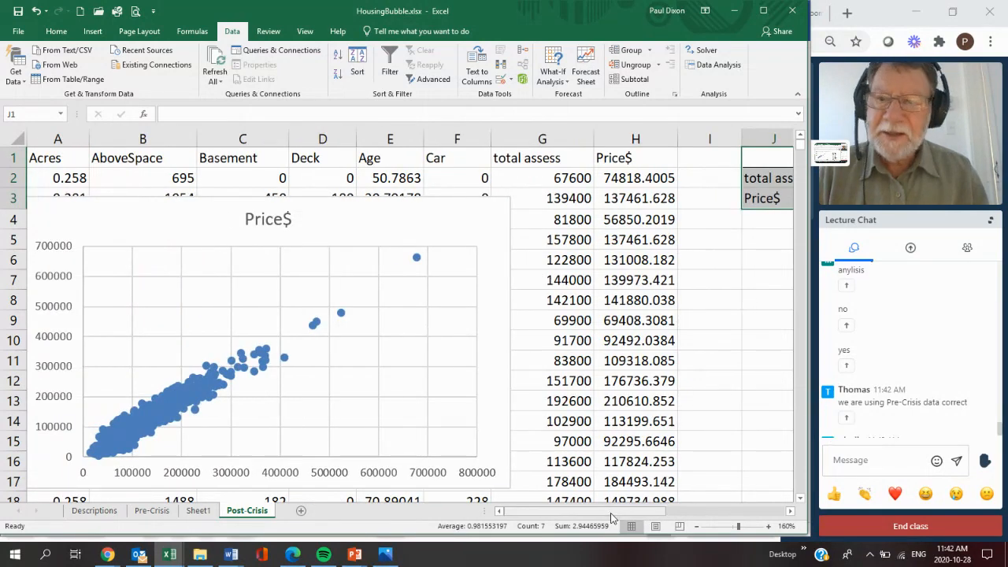
{"action": "left_click", "coordinate": [195, 511]}
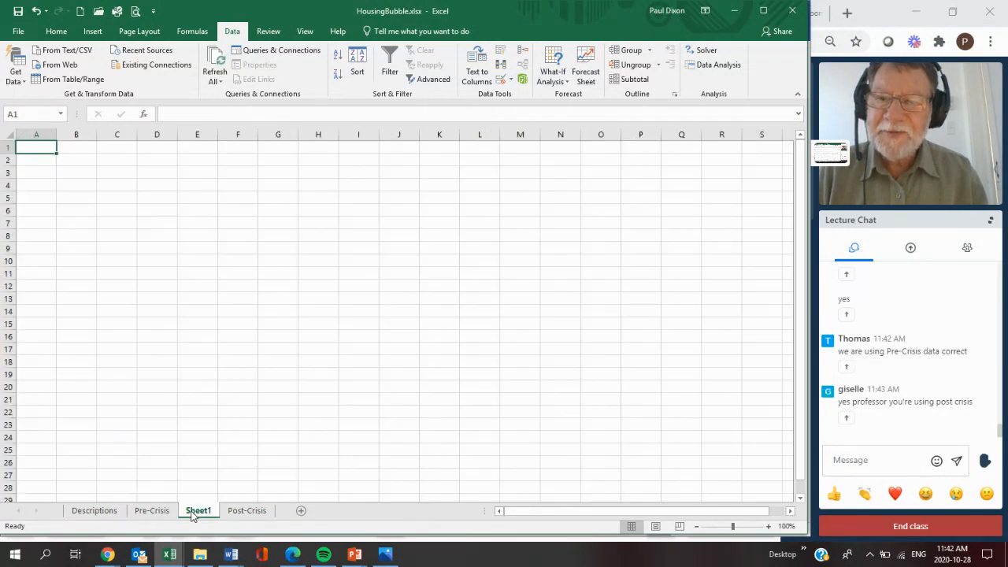
{"action": "left_click", "coordinate": [242, 511]}
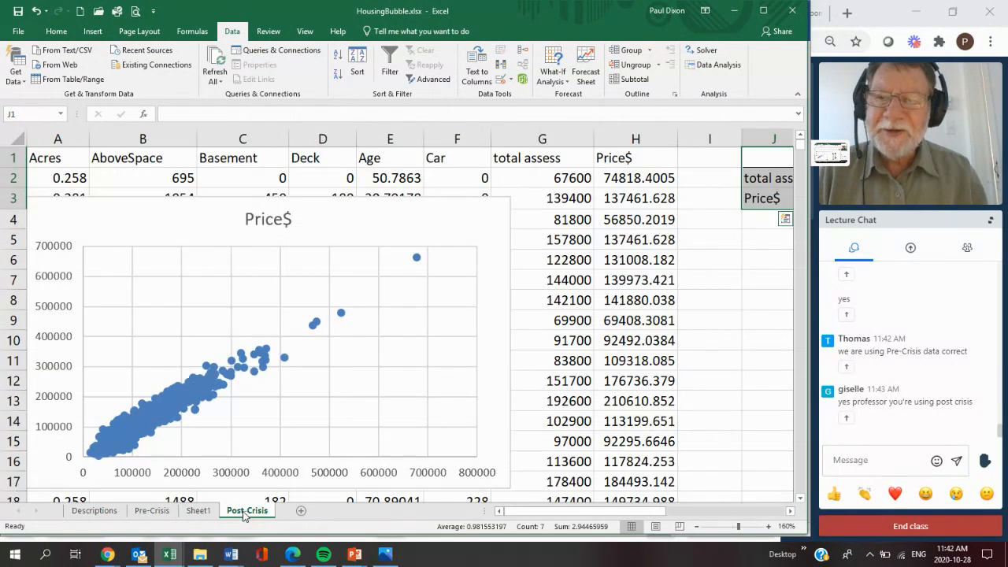
{"action": "right_click", "coordinate": [241, 513]}
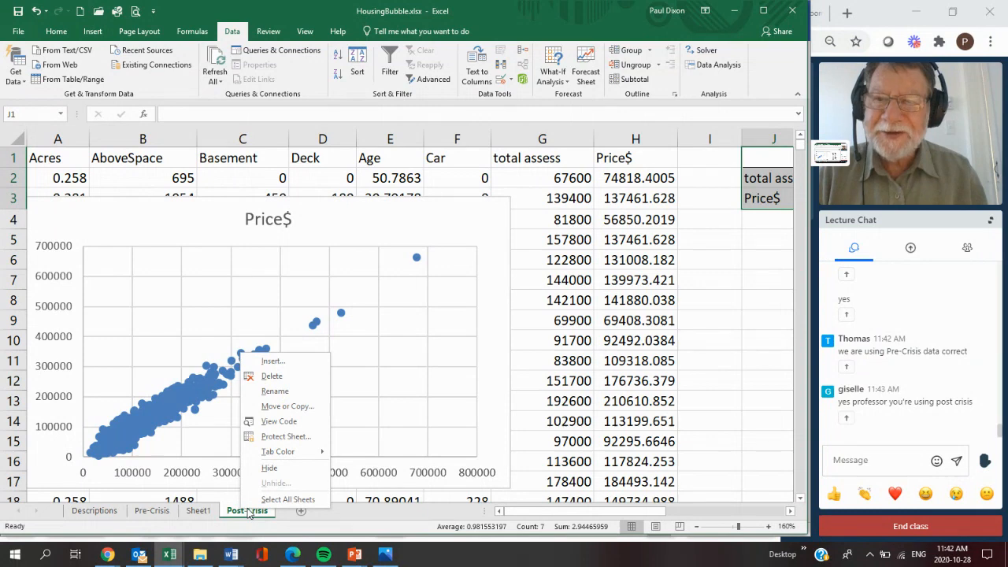
{"action": "left_click", "coordinate": [144, 517]}
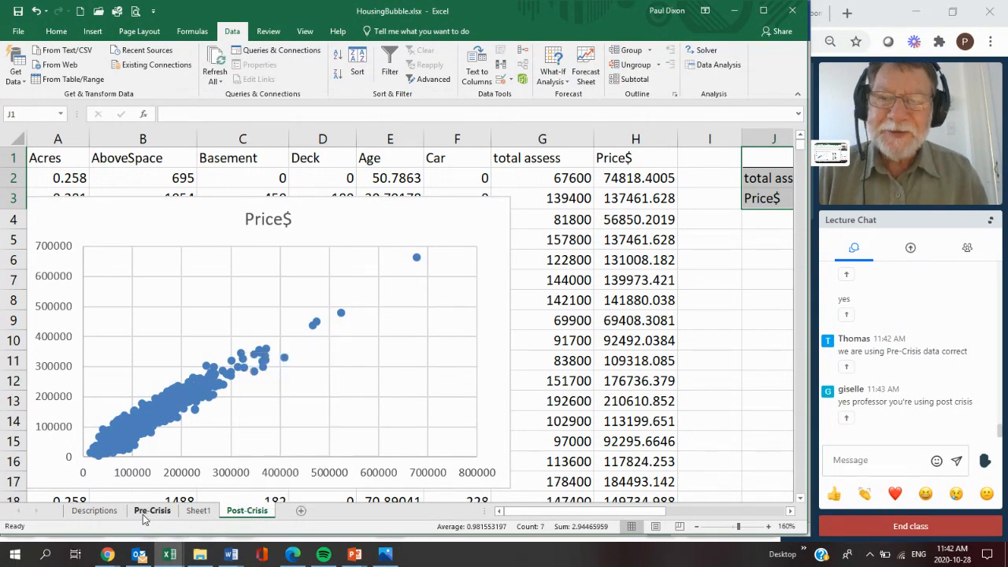
Copy the full data set from the Pre-Crisis sheet and paste it into Sheet1 starting at cell A1.
{"action": "left_click", "coordinate": [144, 513]}
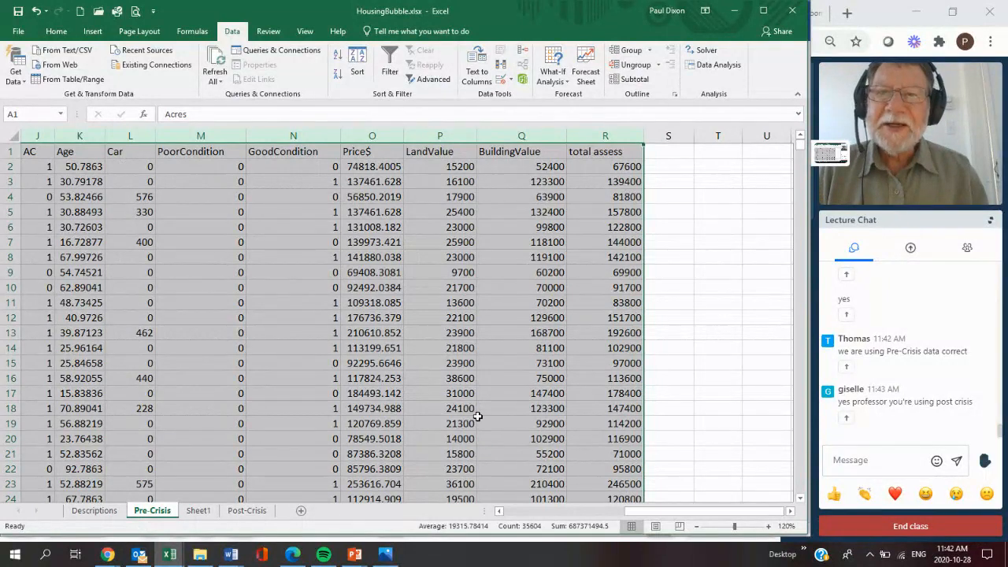
{"action": "left_click_drag", "start_coordinate": [644, 513], "coordinate": [468, 518]}
{"action": "key", "text": "ctrl+c"}
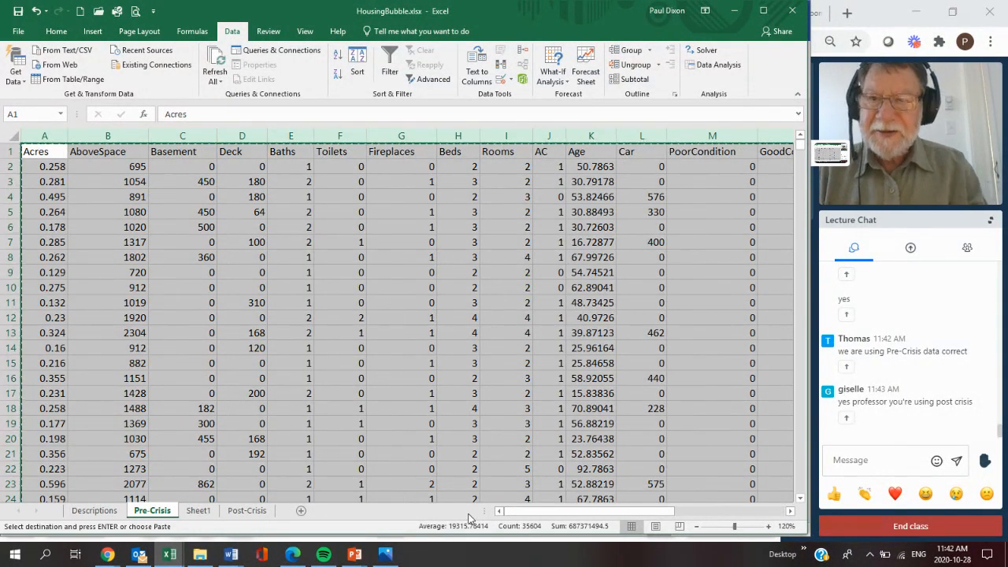
{"action": "left_click", "coordinate": [198, 511]}
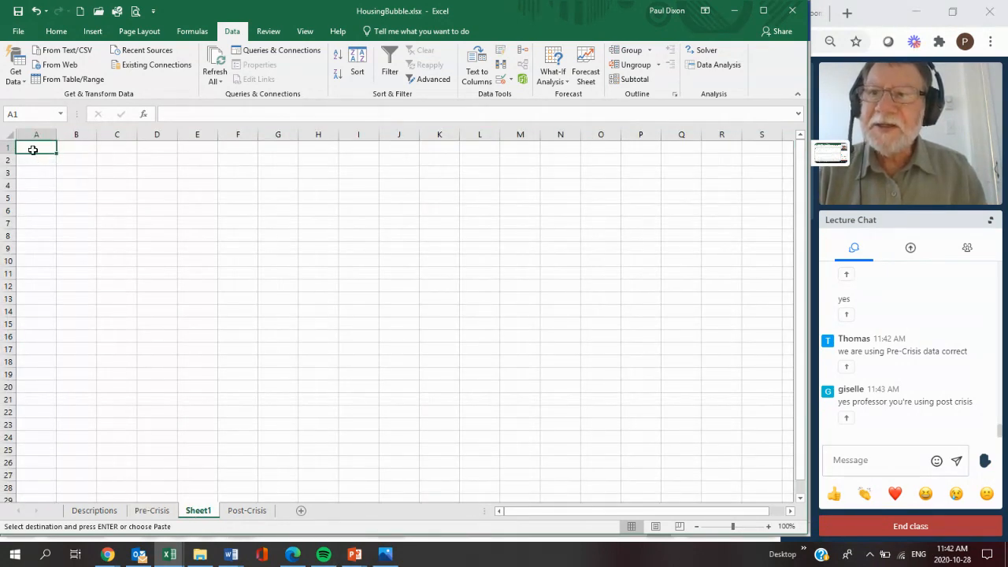
{"action": "key", "text": "Return"}
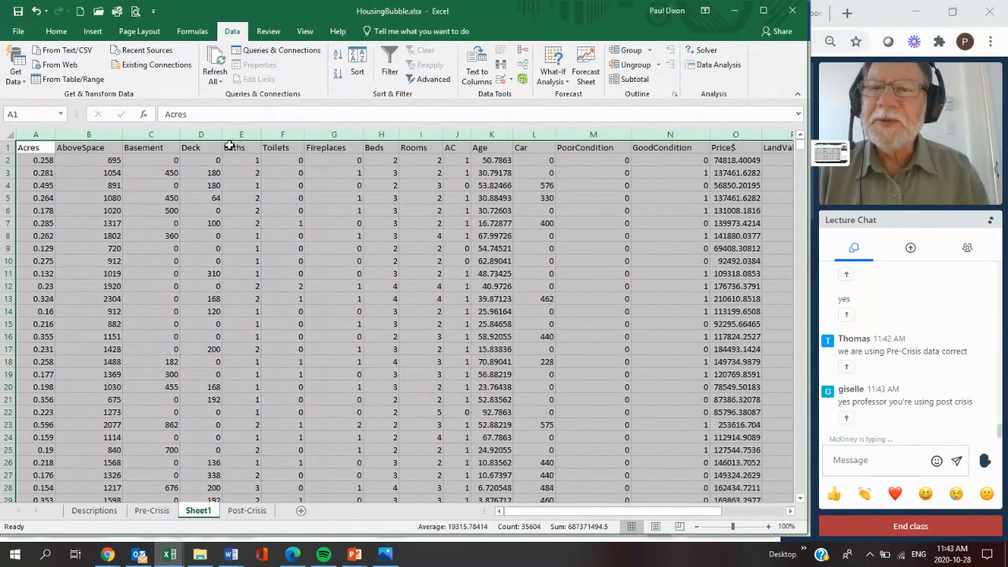
Delete the columns Baths through AC, PoorCondition, GoodCondition, LandValue and BuildingValue from Sheet1.
{"action": "left_click_drag", "start_coordinate": [240, 135], "coordinate": [451, 128]}
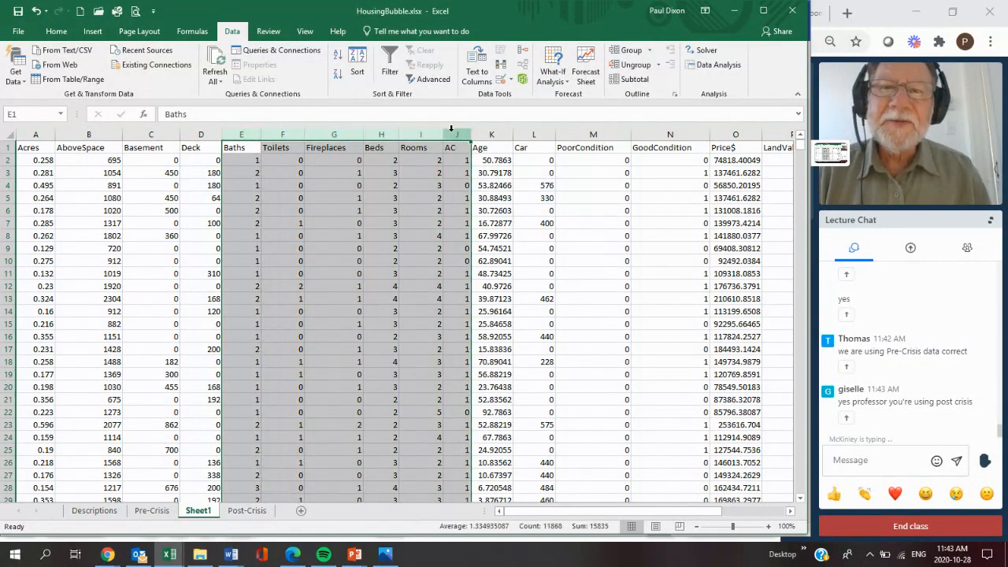
{"action": "right_click", "coordinate": [454, 133]}
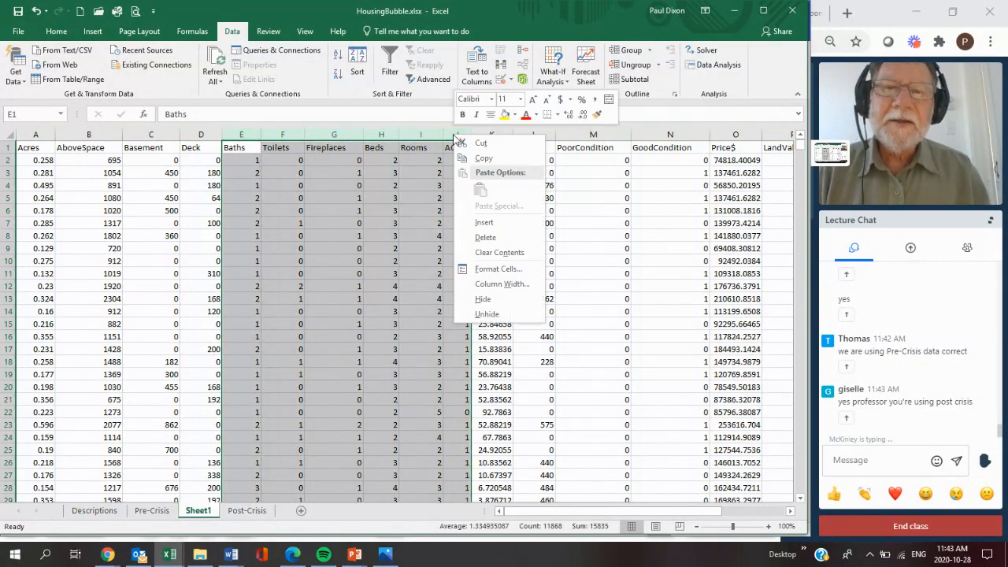
{"action": "left_click", "coordinate": [485, 238]}
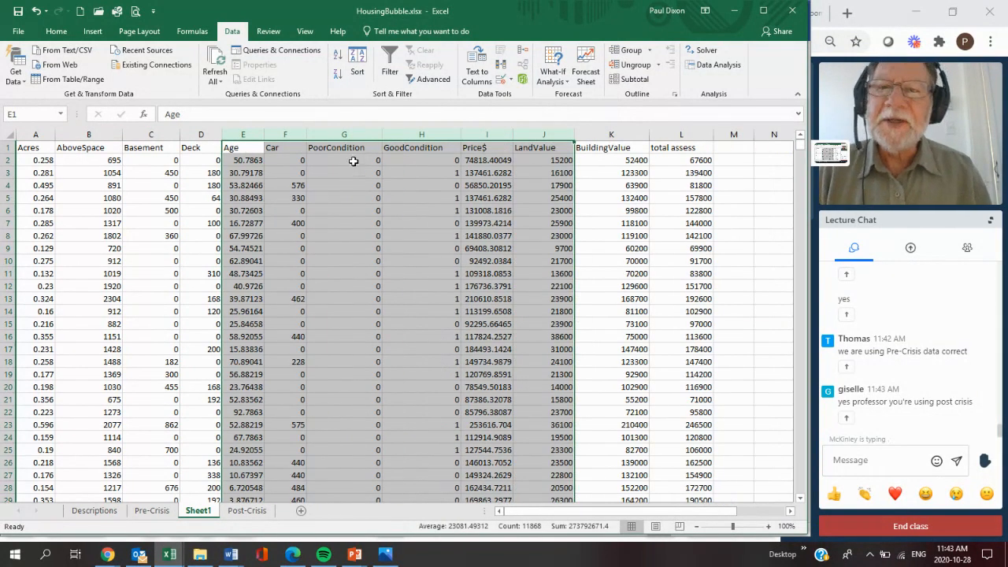
{"action": "left_click_drag", "start_coordinate": [318, 135], "coordinate": [421, 135]}
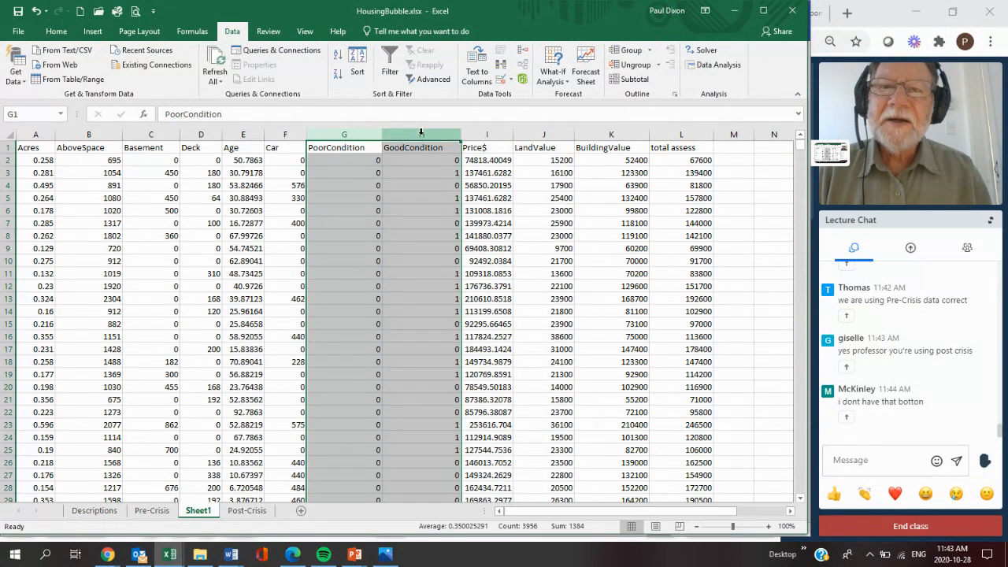
{"action": "right_click", "coordinate": [421, 135]}
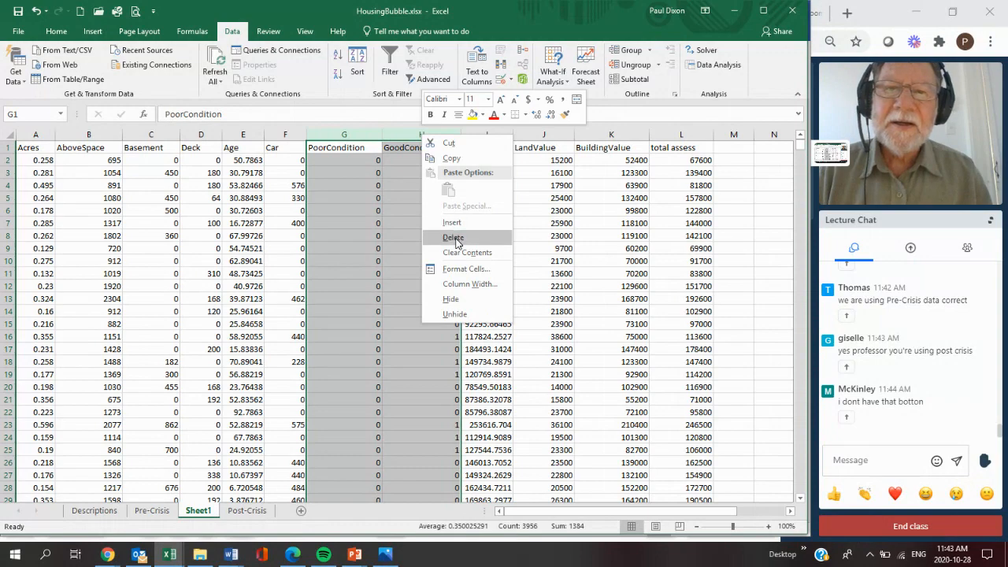
{"action": "left_click", "coordinate": [454, 237]}
{"action": "left_click_drag", "start_coordinate": [389, 134], "coordinate": [450, 136]}
{"action": "right_click", "coordinate": [451, 136]}
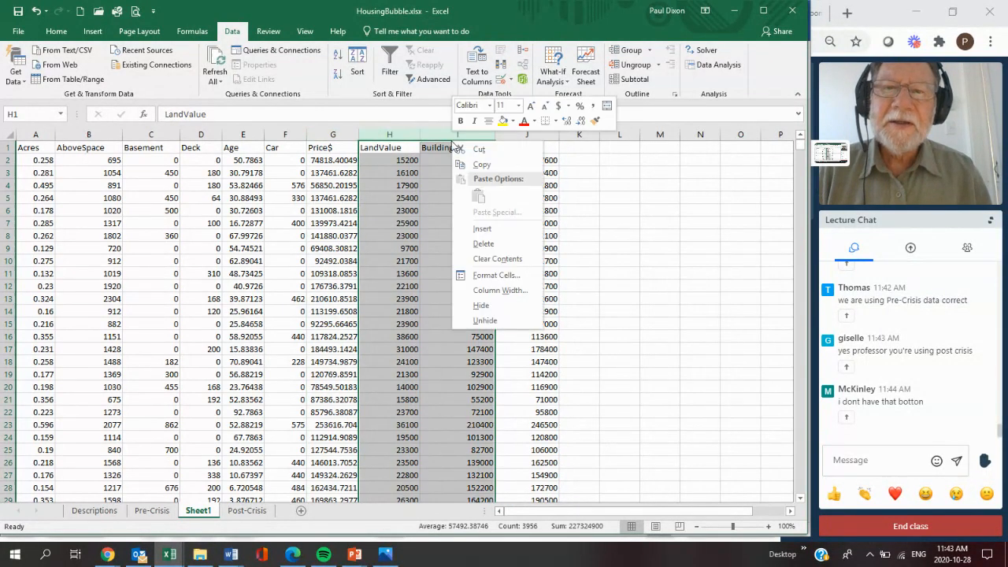
{"action": "left_click", "coordinate": [476, 238]}
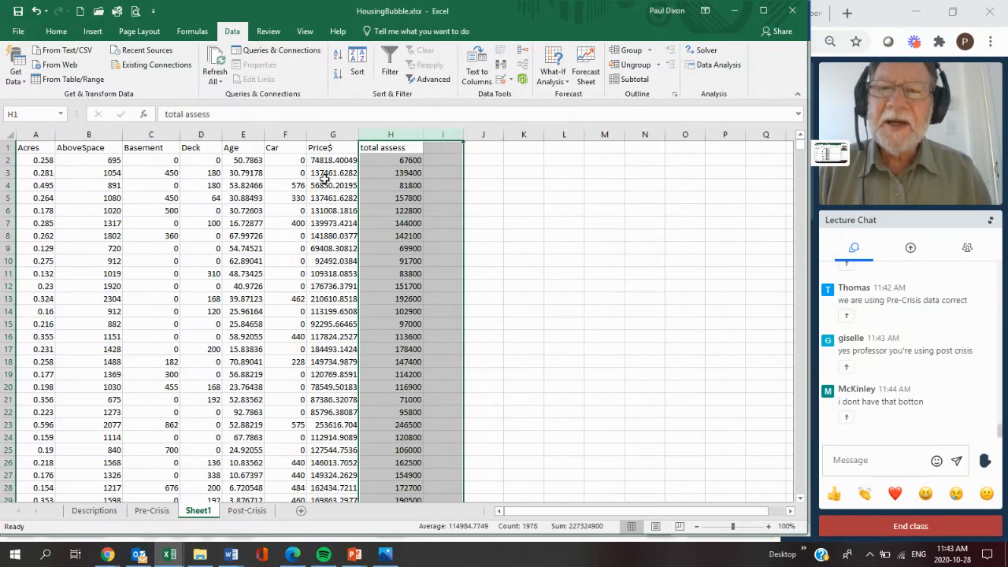
Move the Price$ column to directly after total assess and delete the emptied column G.
{"action": "left_click", "coordinate": [326, 134]}
{"action": "right_click", "coordinate": [327, 134]}
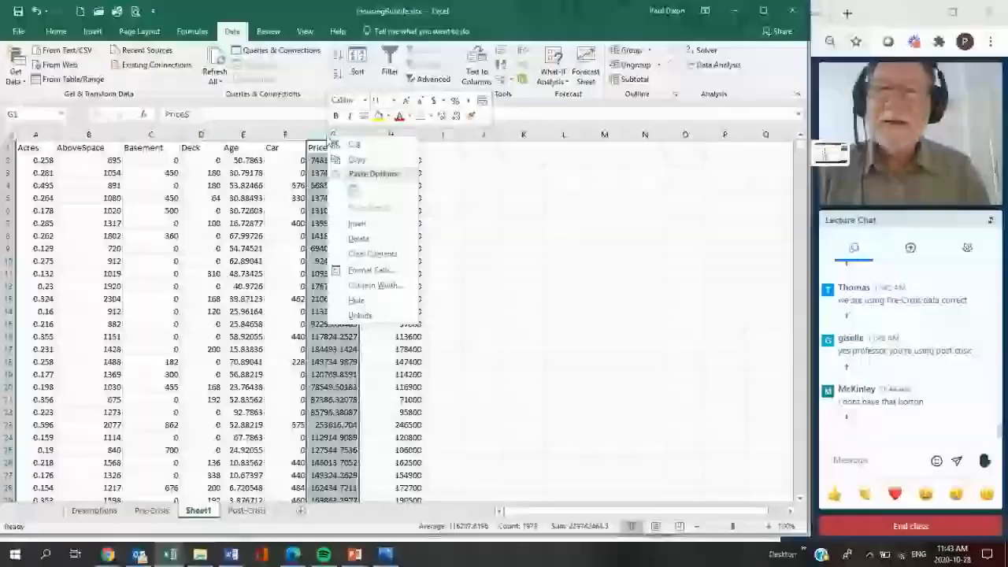
{"action": "key", "text": "Escape"}
{"action": "key", "text": "ctrl+c"}
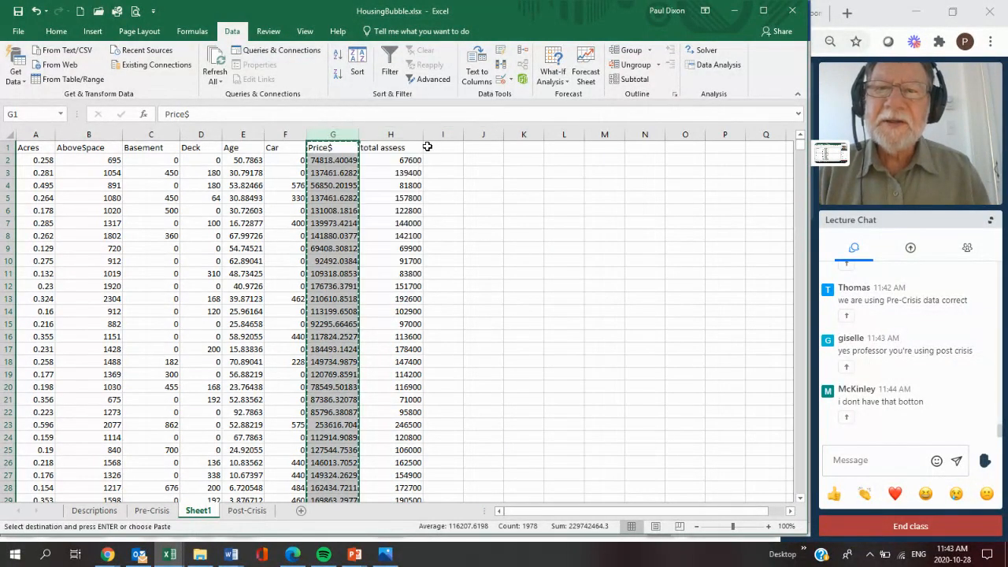
{"action": "left_click", "coordinate": [442, 149]}
{"action": "key", "text": "ctrl+v"}
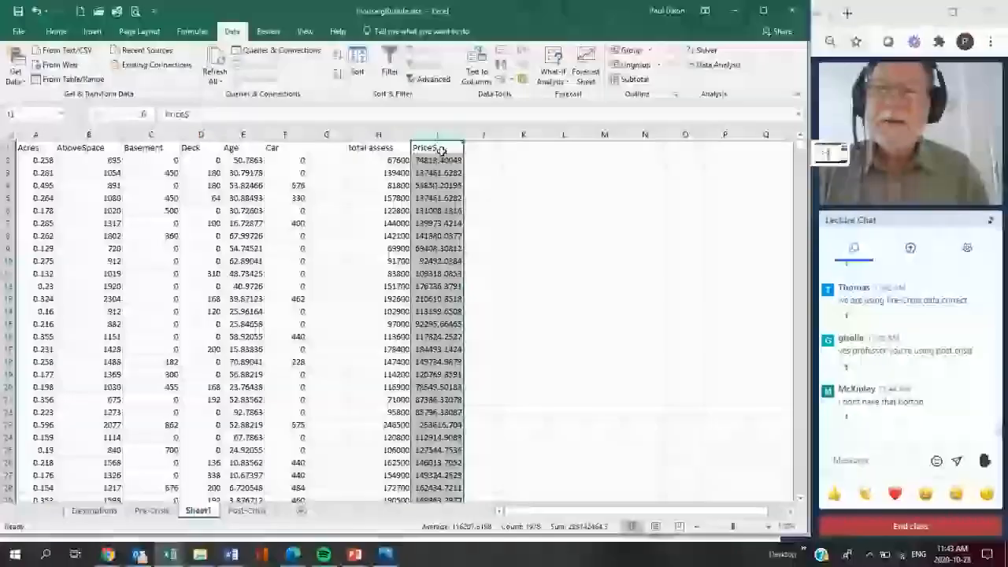
{"action": "left_click", "coordinate": [328, 134]}
{"action": "right_click", "coordinate": [332, 134]}
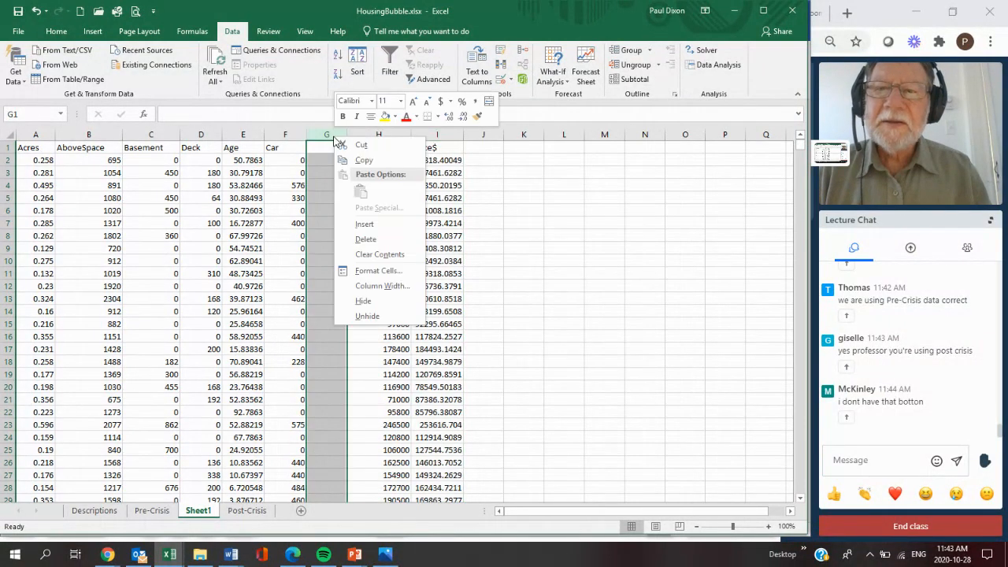
{"action": "left_click", "coordinate": [373, 240]}
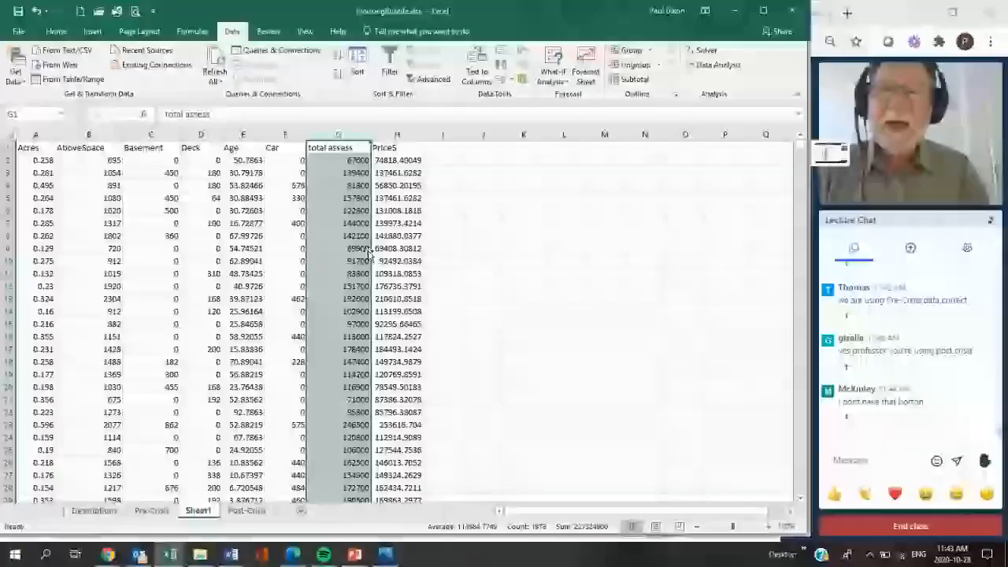
Run a Correlation on G1:H1978 grouped by columns with labels in the first row, output to J1, and enlarge the sheet to 150%.
{"action": "left_click", "coordinate": [717, 66]}
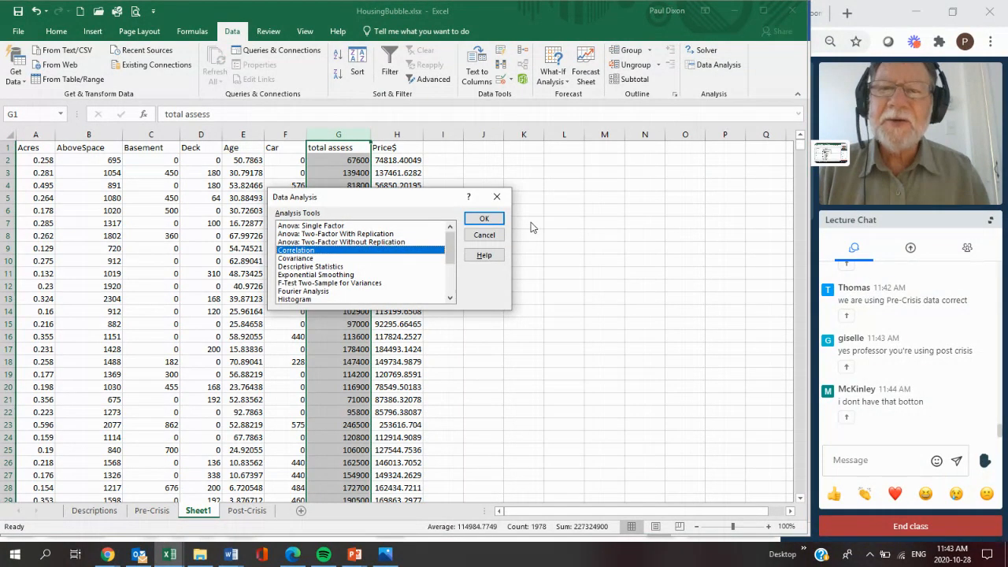
{"action": "left_click", "coordinate": [486, 219]}
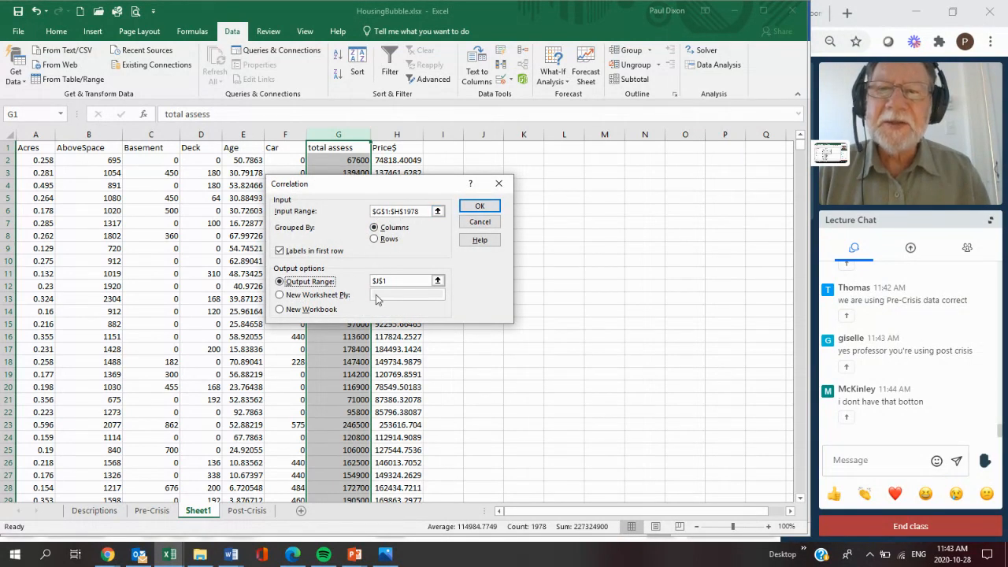
{"action": "left_click", "coordinate": [481, 207]}
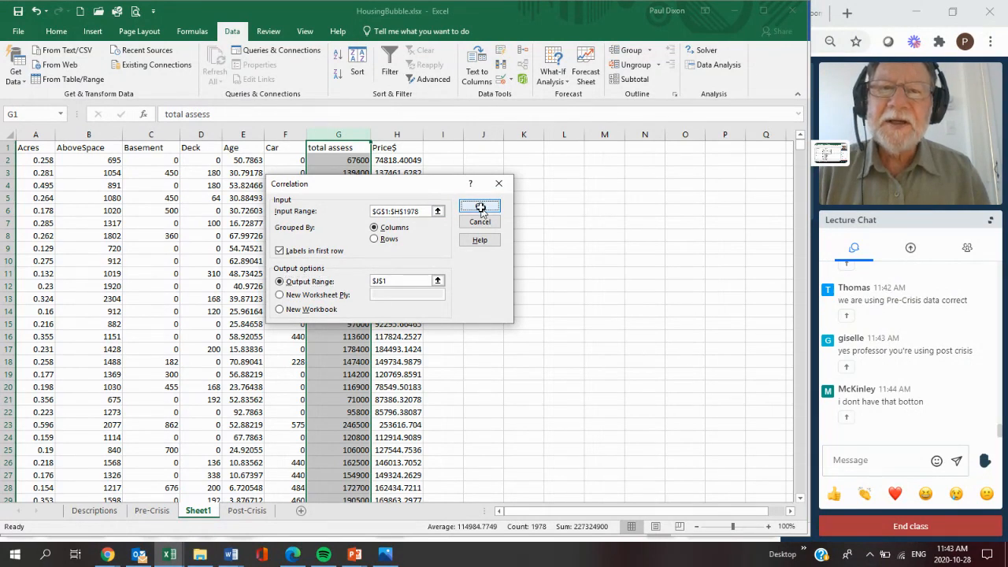
{"action": "left_click", "coordinate": [768, 526]}
{"action": "left_click", "coordinate": [768, 526]}
{"action": "left_click", "coordinate": [769, 526]}
{"action": "left_click", "coordinate": [768, 526]}
{"action": "left_click", "coordinate": [768, 526]}
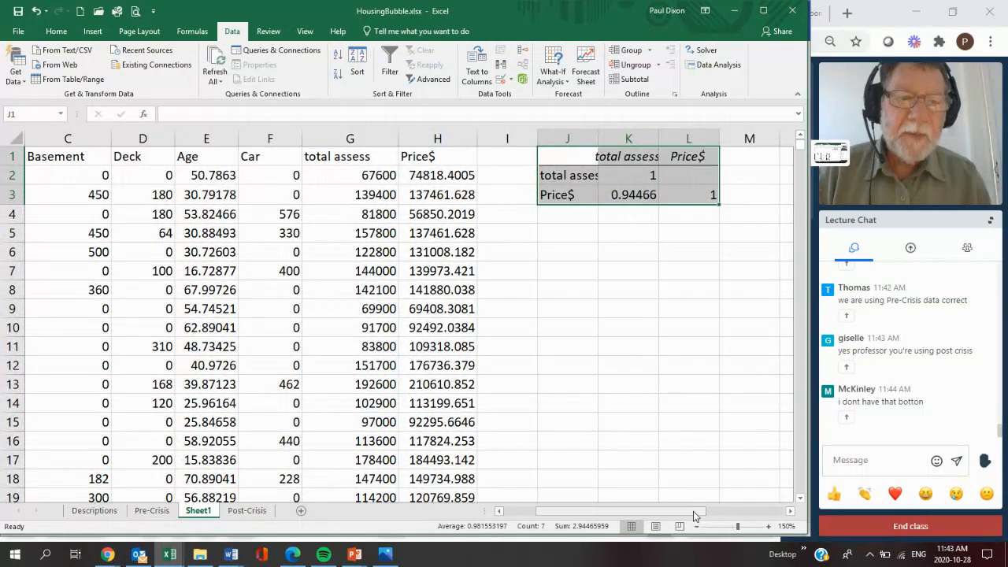
{"action": "left_click_drag", "start_coordinate": [696, 512], "coordinate": [672, 516]}
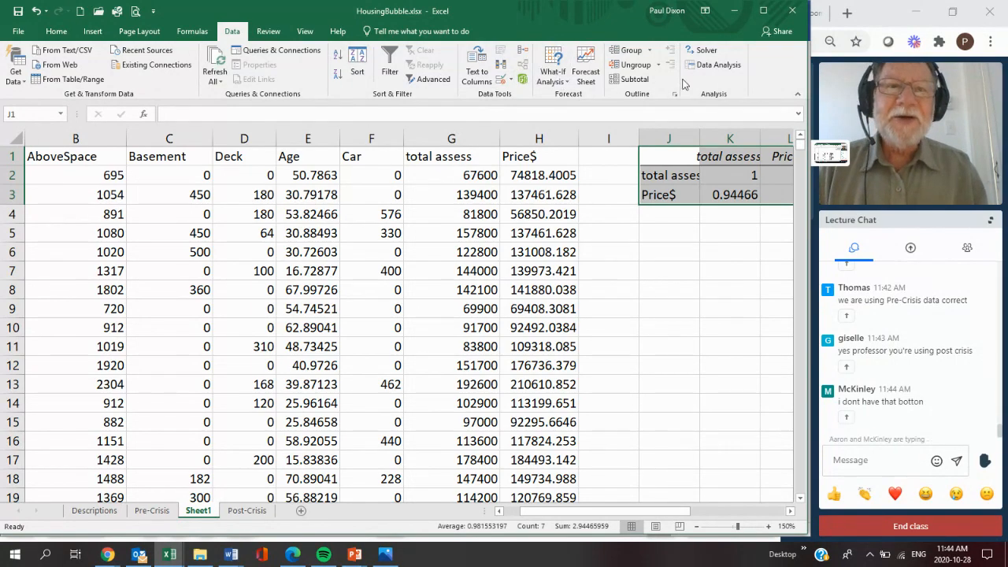
Set up a Regression analysis with Input Y Range H1:H1978 and Input X Range G1:G1978.
{"action": "left_click", "coordinate": [721, 68]}
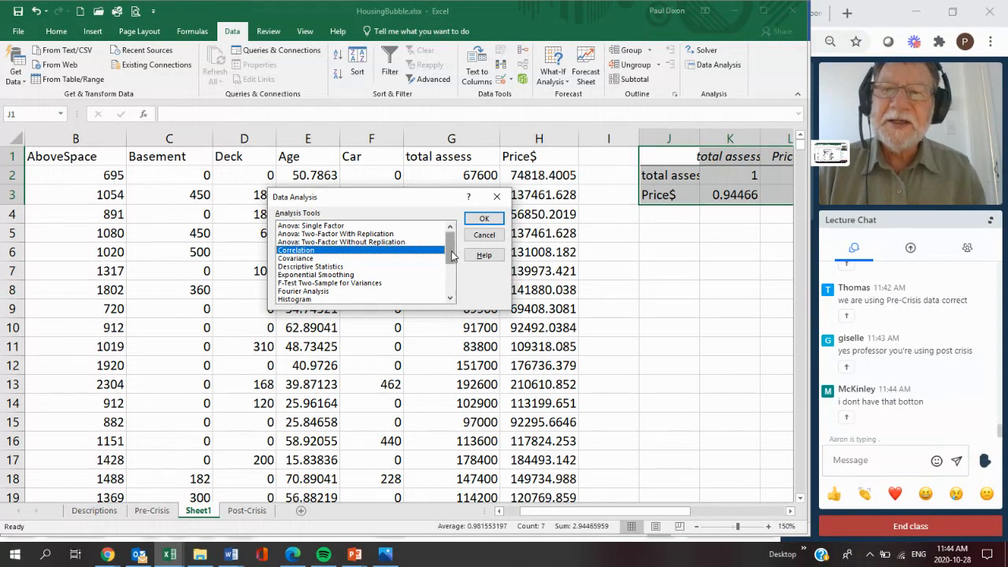
{"action": "left_click_drag", "start_coordinate": [453, 256], "coordinate": [449, 284]}
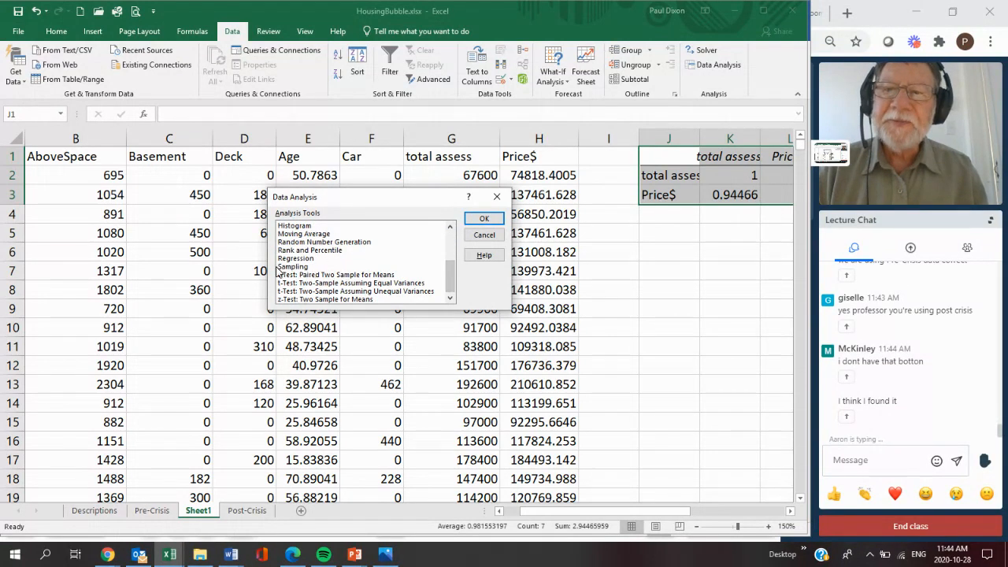
{"action": "left_click", "coordinate": [298, 260]}
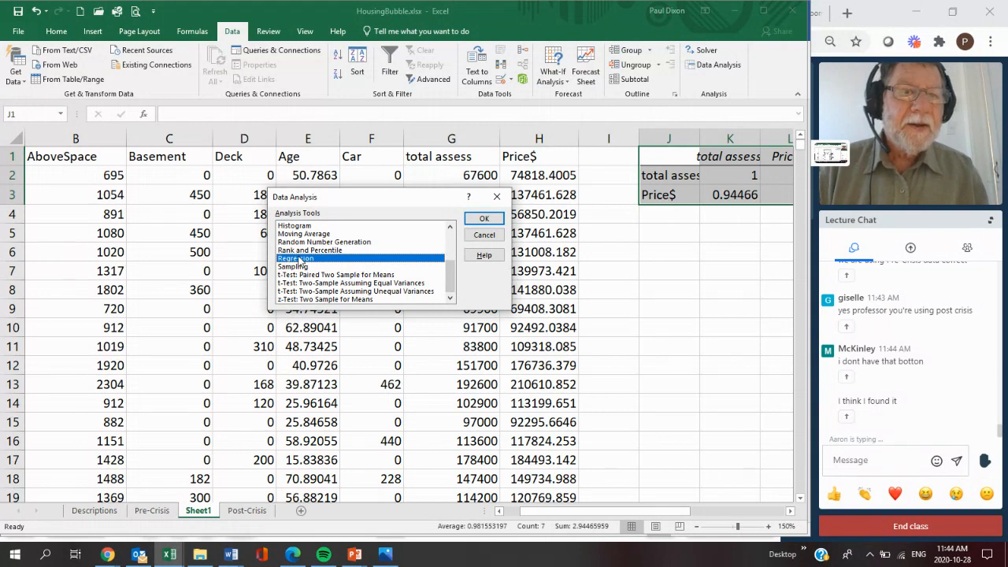
{"action": "left_click", "coordinate": [481, 219]}
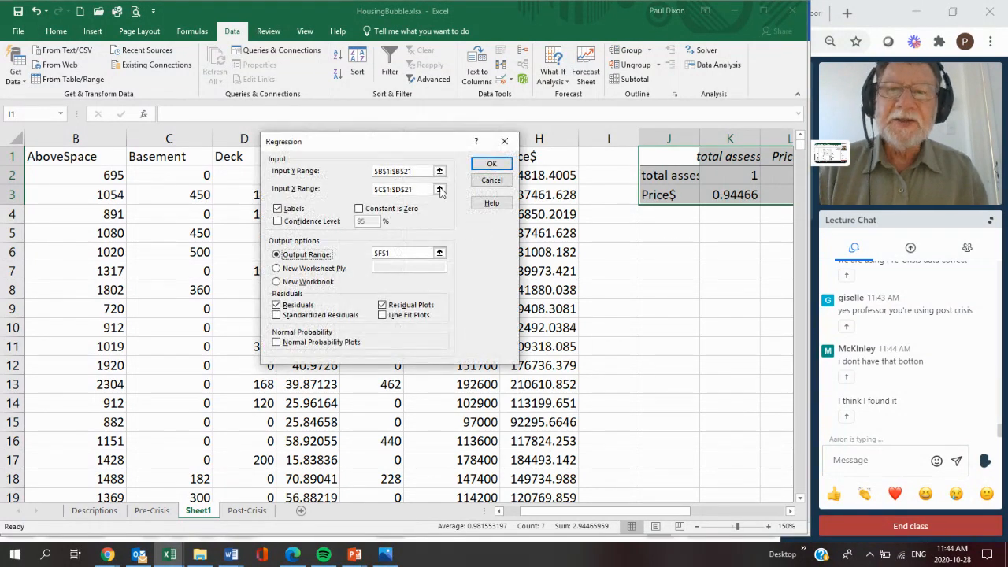
{"action": "left_click_drag", "start_coordinate": [425, 145], "coordinate": [370, 182]}
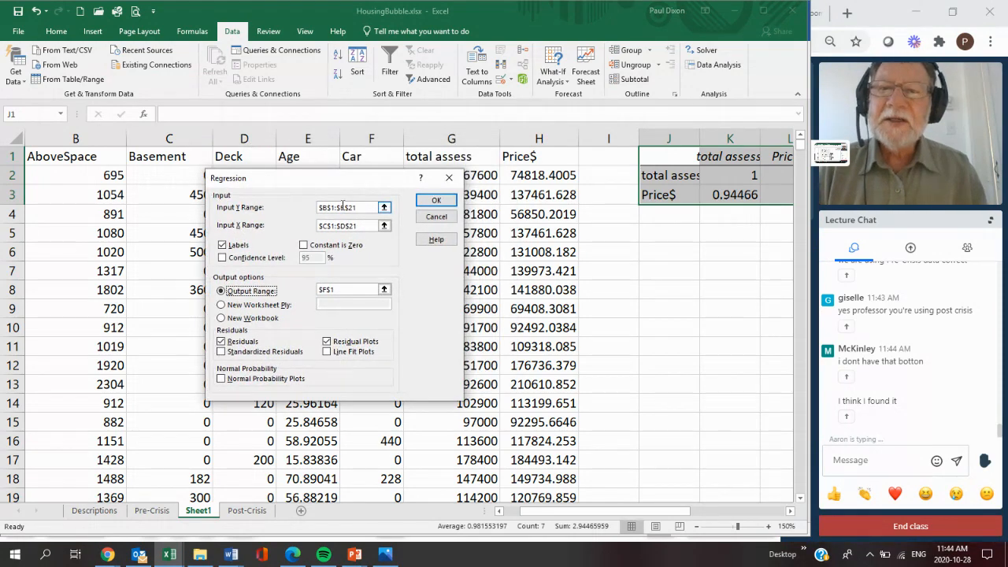
{"action": "left_click", "coordinate": [365, 209]}
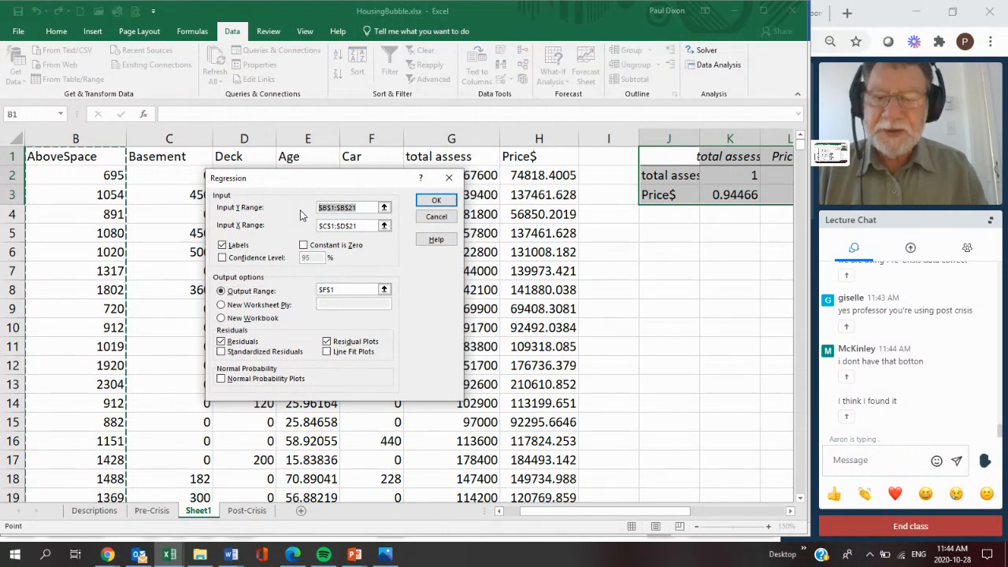
{"action": "type", "text": "H1:H1978"}
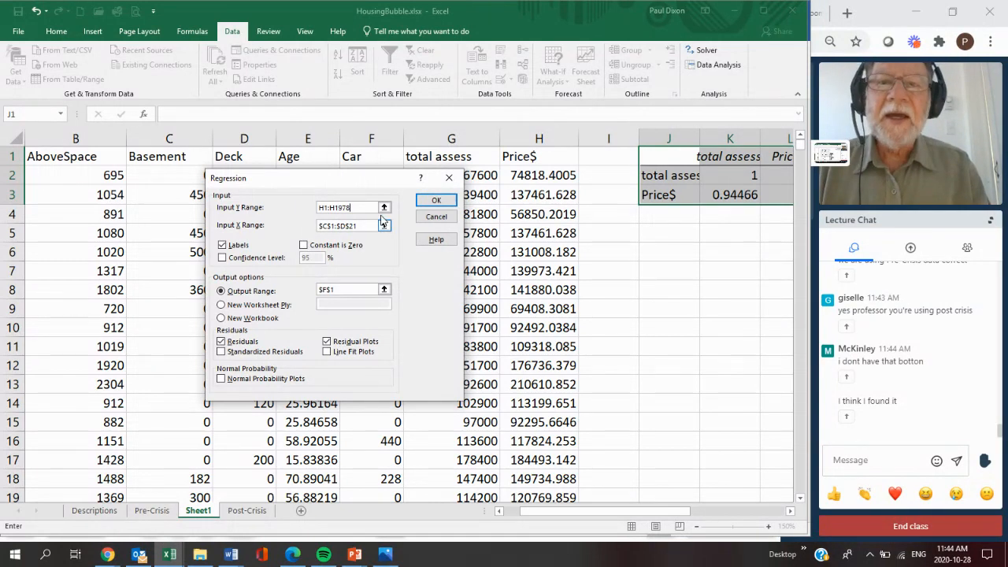
{"action": "left_click", "coordinate": [315, 225]}
{"action": "left_click_drag", "start_coordinate": [314, 220], "coordinate": [297, 221]}
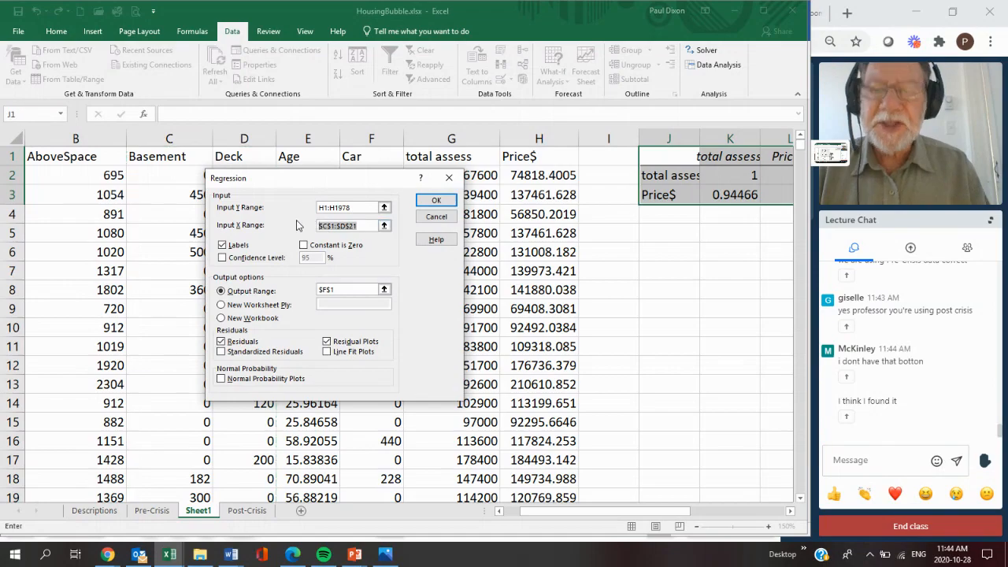
{"action": "type", "text": "G1:G1978"}
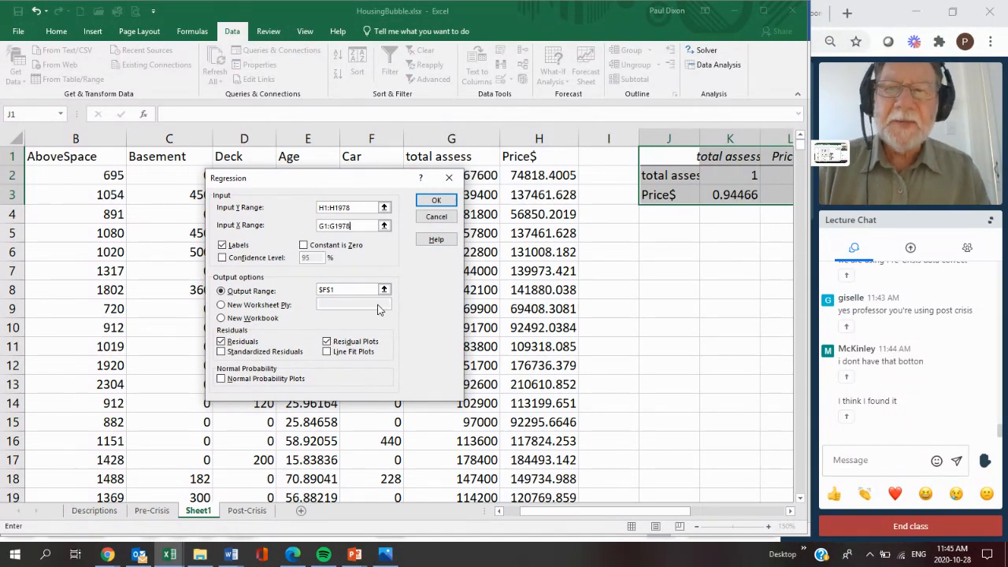
Set the regression's output range to J5 and run it with labels, residuals and residual plots included.
{"action": "left_click_drag", "start_coordinate": [351, 290], "coordinate": [318, 290]}
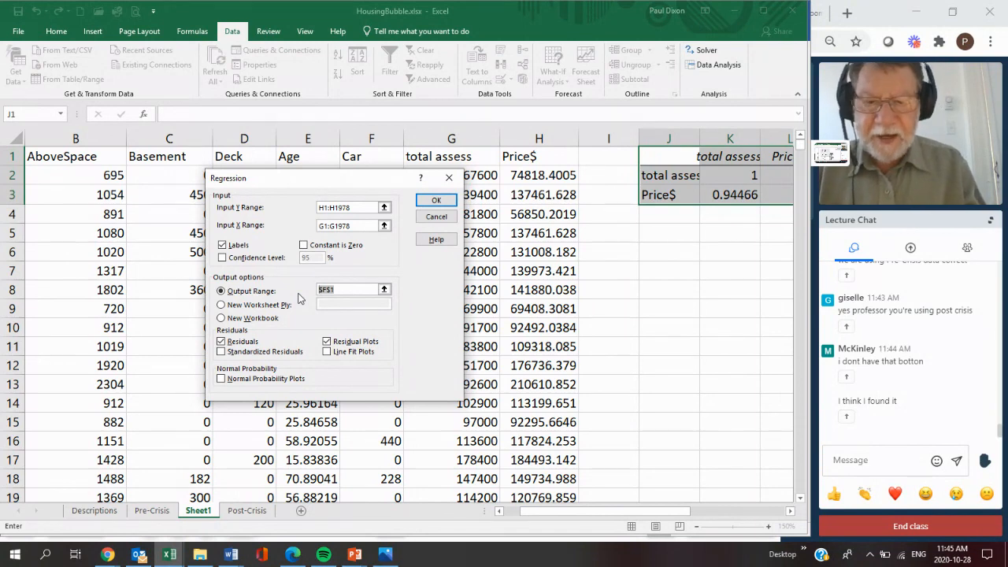
{"action": "type", "text": "J5"}
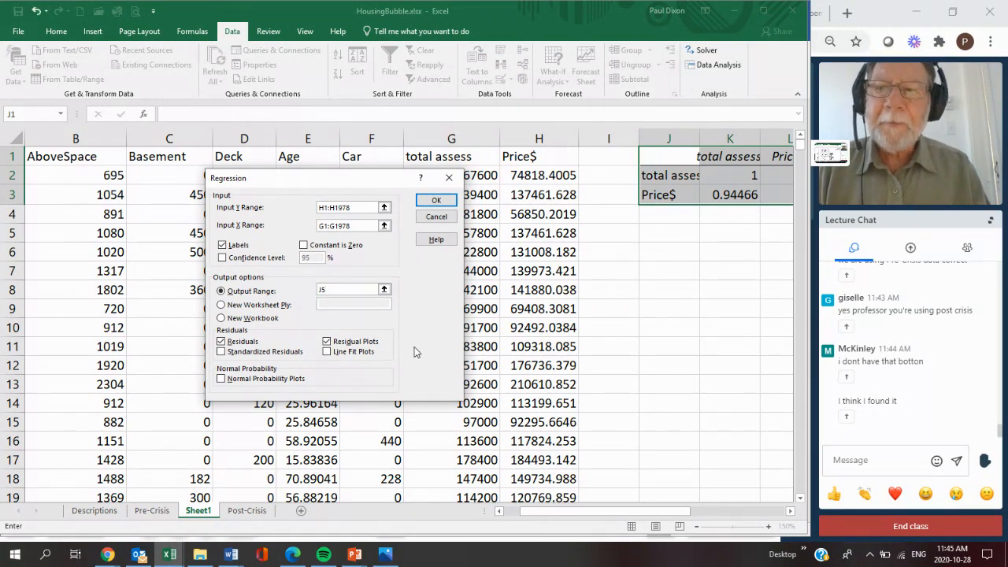
{"action": "left_click", "coordinate": [326, 341]}
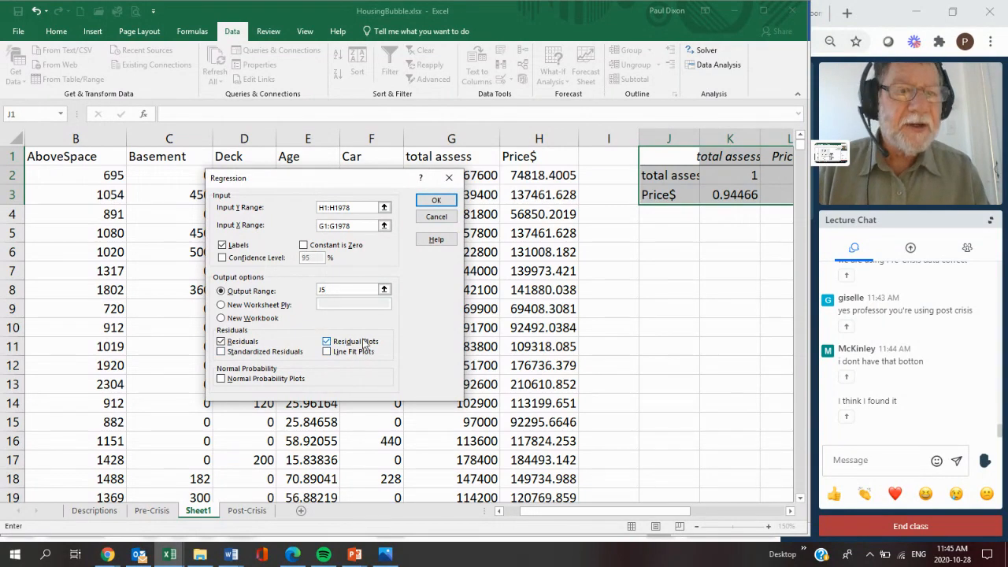
{"action": "left_click", "coordinate": [438, 201]}
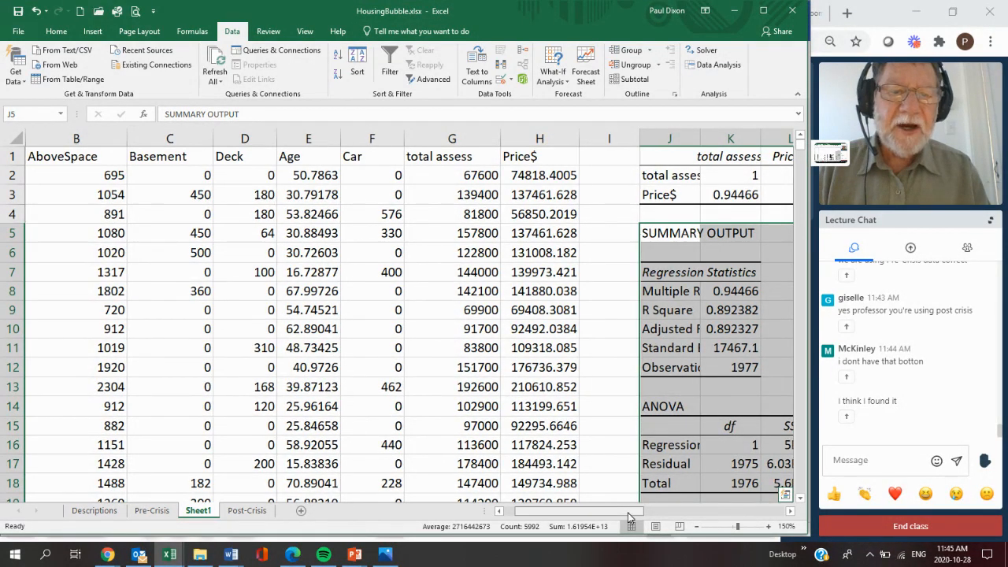
Widen column J to fit the regression output labels and review the standard error, ANOVA and coefficient tables.
{"action": "left_click_drag", "start_coordinate": [629, 517], "coordinate": [659, 516]}
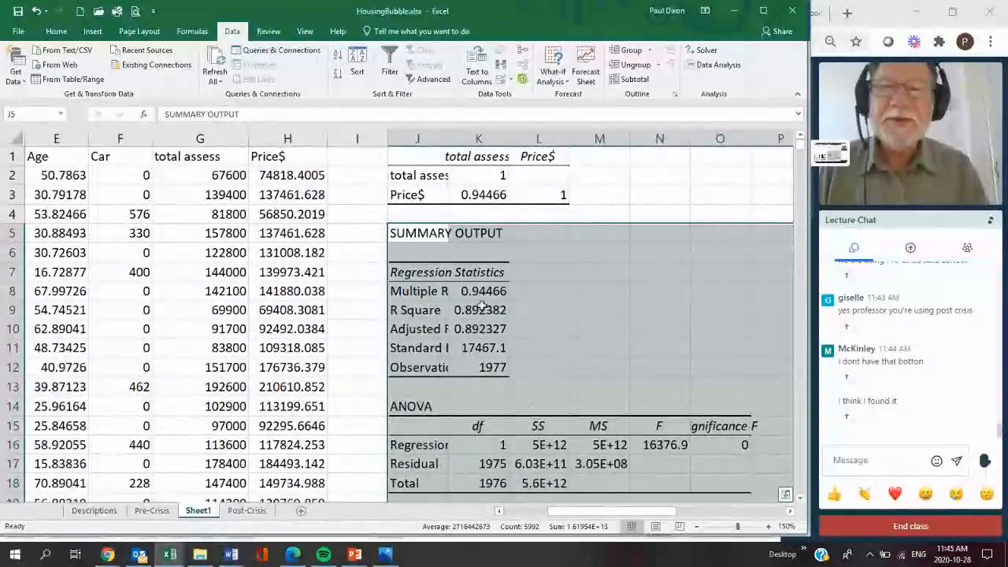
{"action": "left_click_drag", "start_coordinate": [449, 138], "coordinate": [496, 135]}
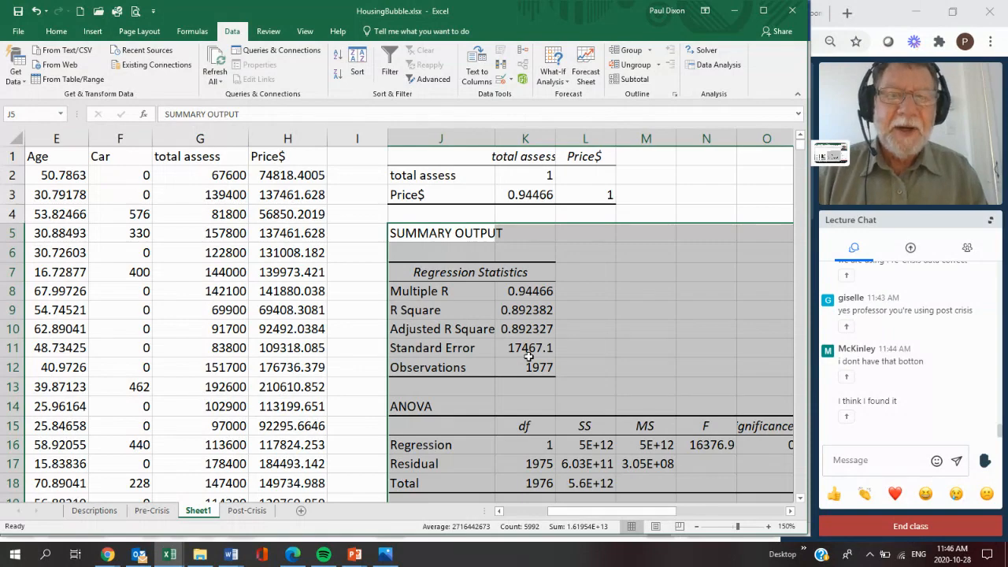
{"action": "left_click", "coordinate": [529, 345]}
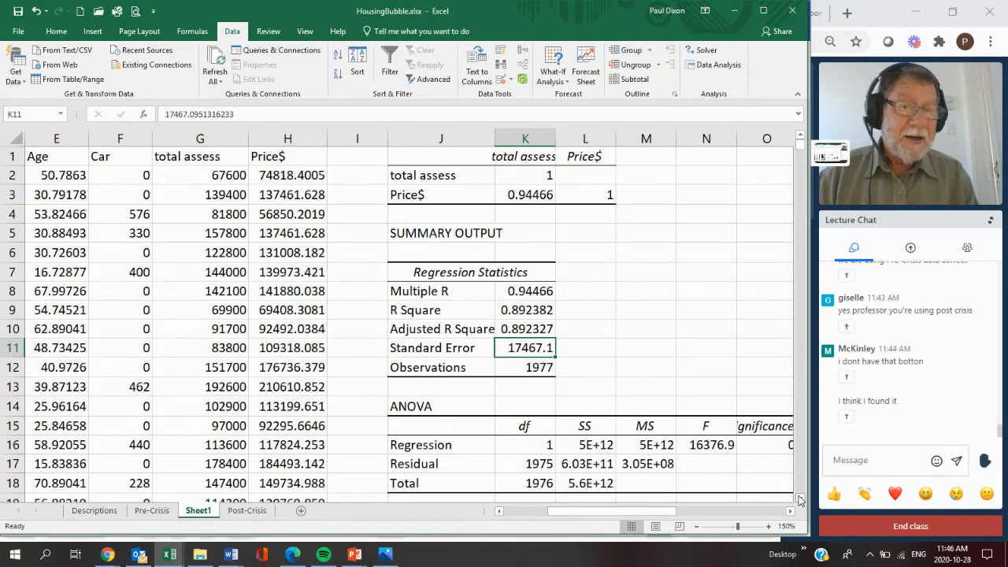
{"action": "left_click_drag", "start_coordinate": [799, 500], "coordinate": [799, 500]}
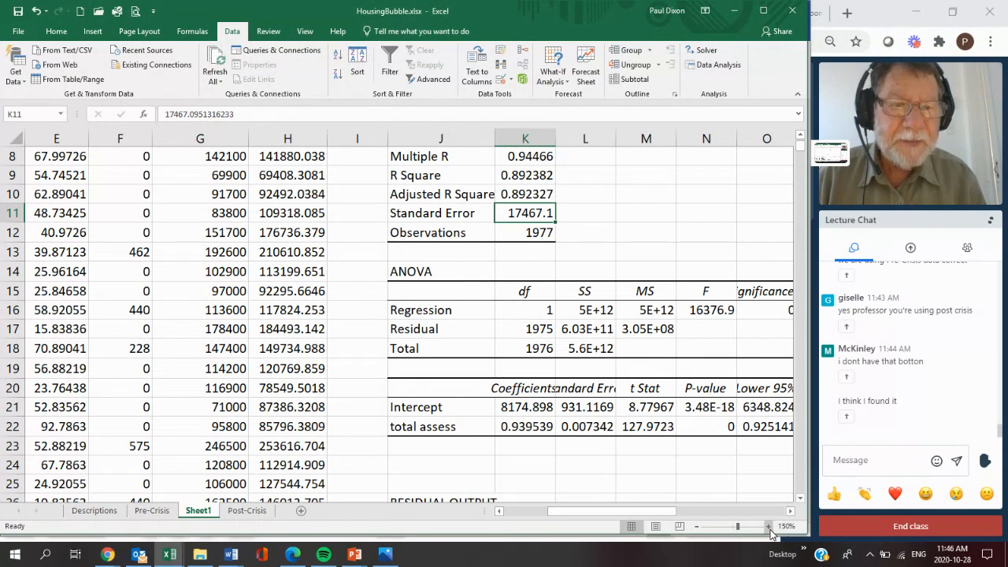
{"action": "left_click", "coordinate": [769, 532]}
{"action": "left_click", "coordinate": [769, 531]}
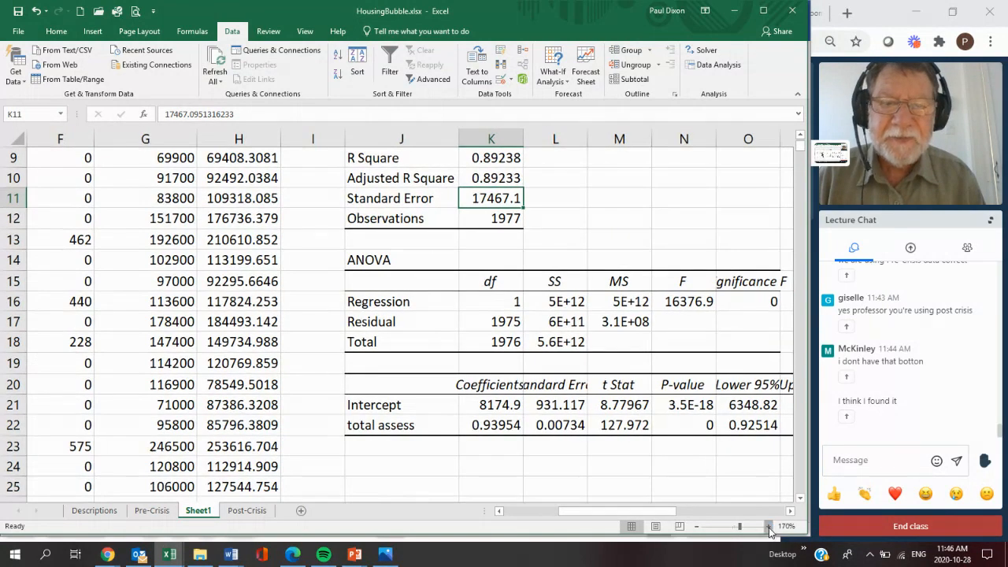
Enter "est Avg Price-8174.90" in cell J23 below the coefficients table as the start of the regression equation.
{"action": "left_click", "coordinate": [769, 531]}
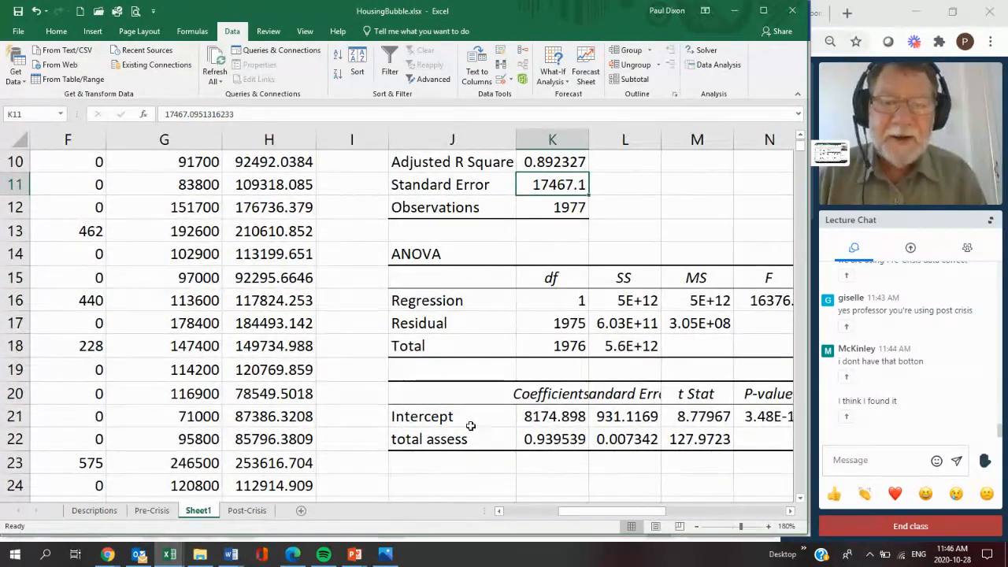
{"action": "left_click", "coordinate": [399, 467]}
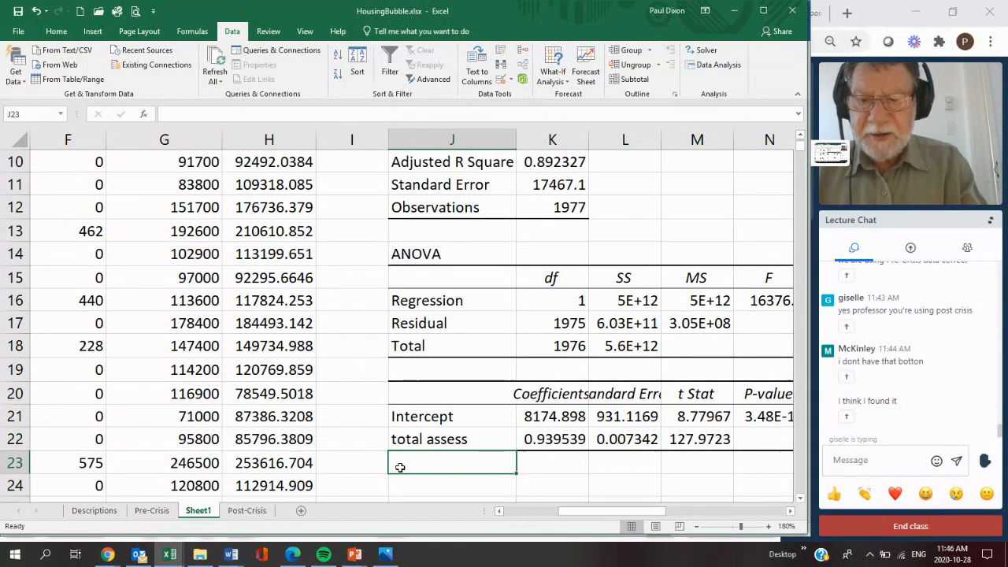
{"action": "type", "text": "est A"}
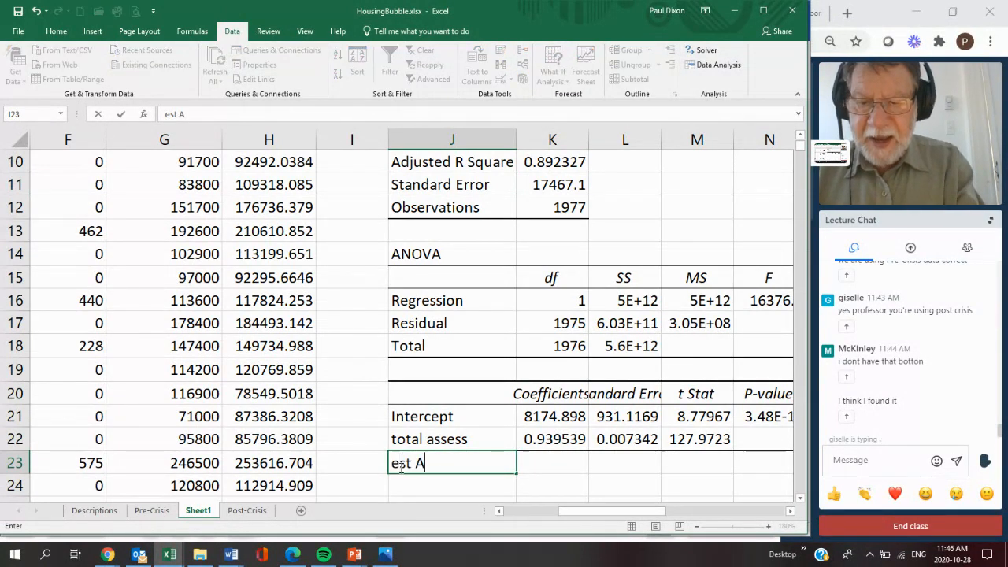
{"action": "type", "text": "vg P"}
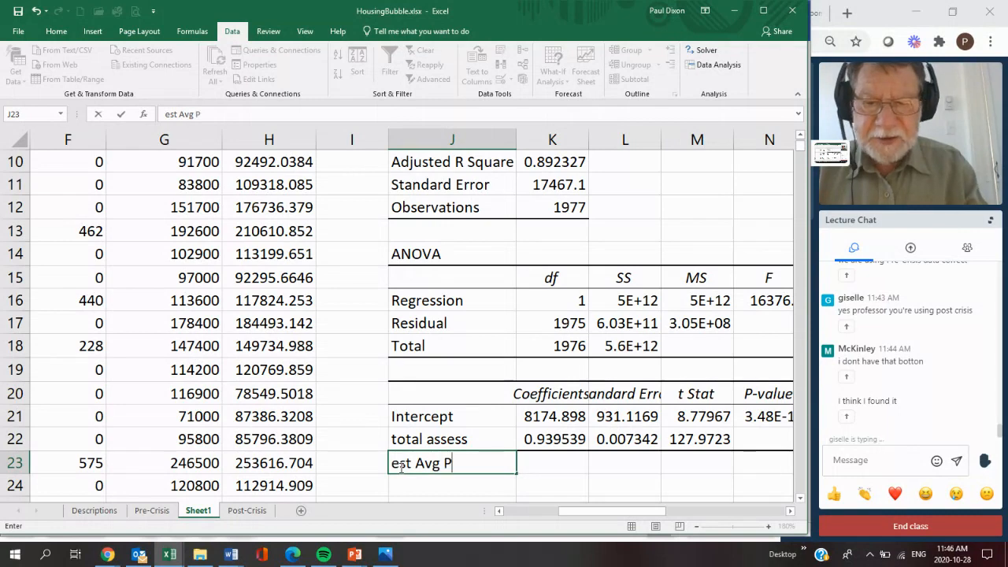
{"action": "type", "text": "rice"}
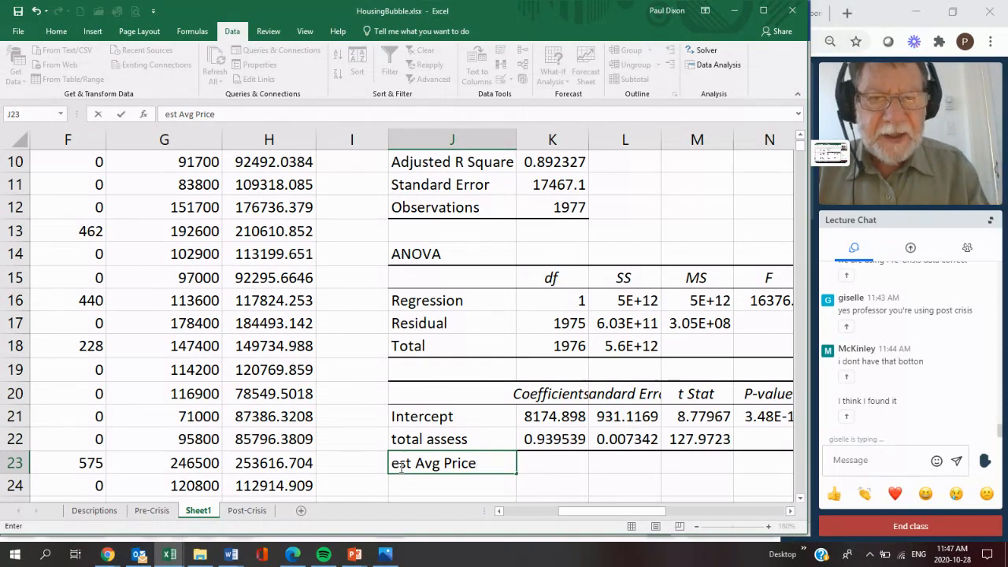
{"action": "type", "text": "-"}
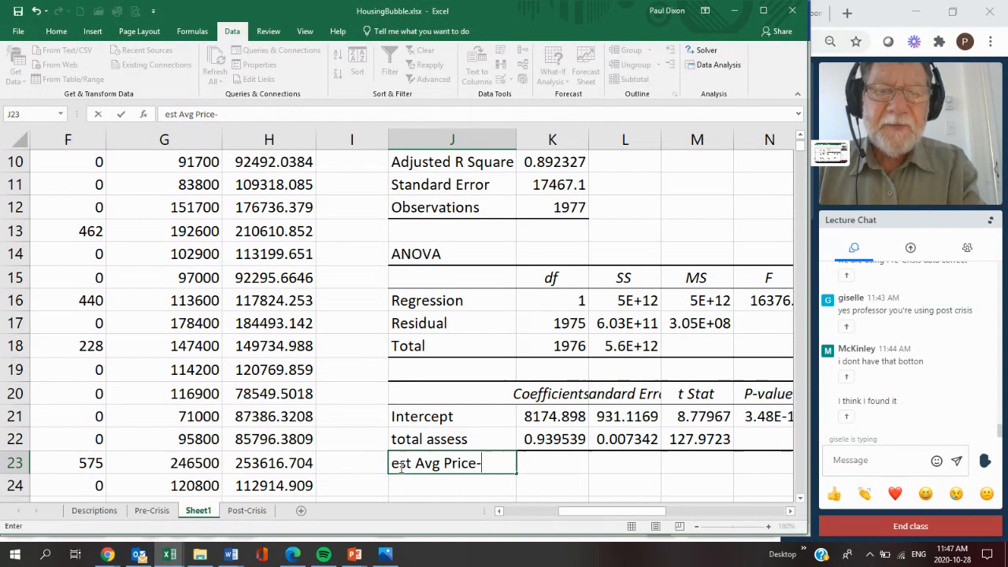
{"action": "type", "text": "8"}
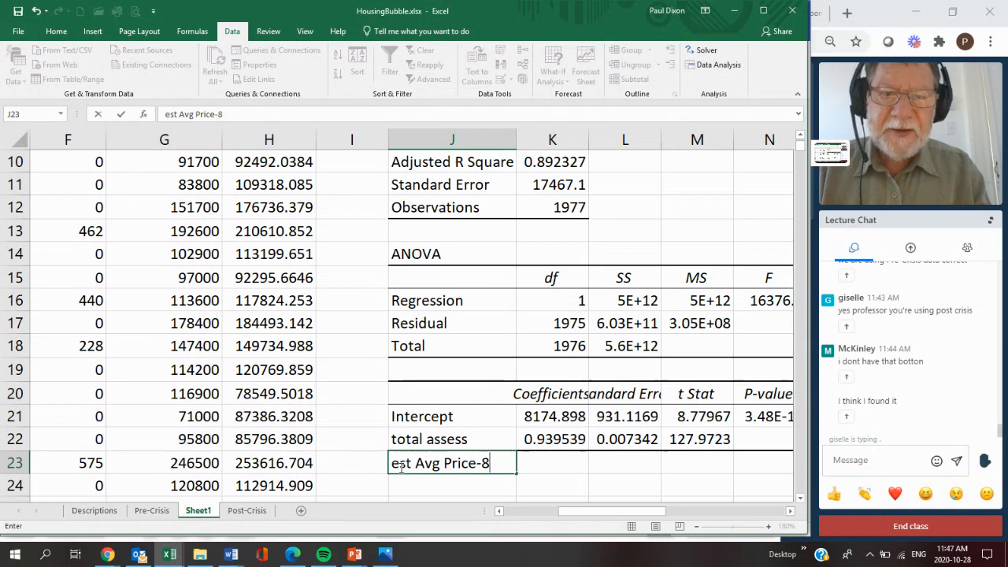
{"action": "type", "text": "174"}
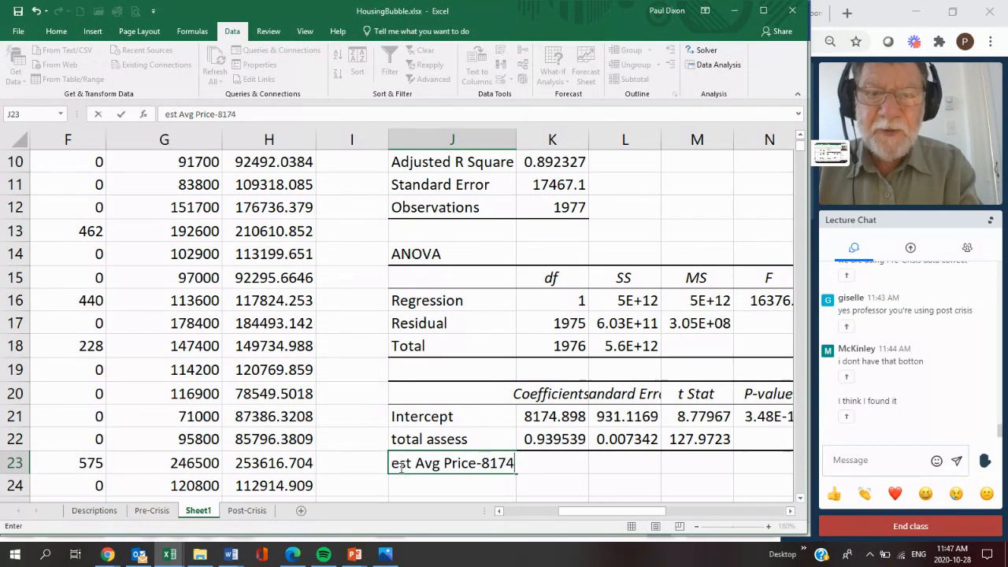
{"action": "type", "text": ".90"}
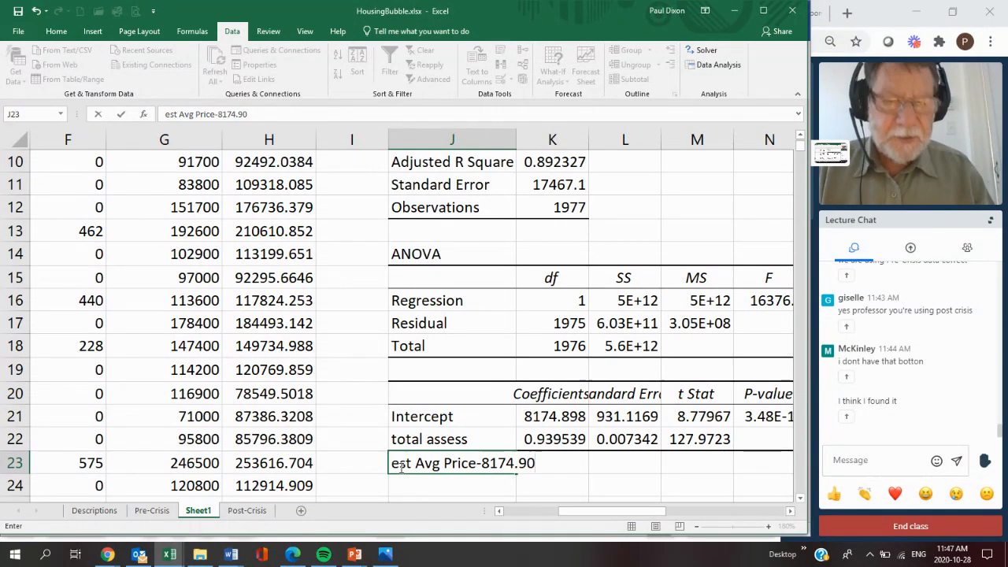
{"action": "key", "text": "Left"}
{"action": "key", "text": "Left"}
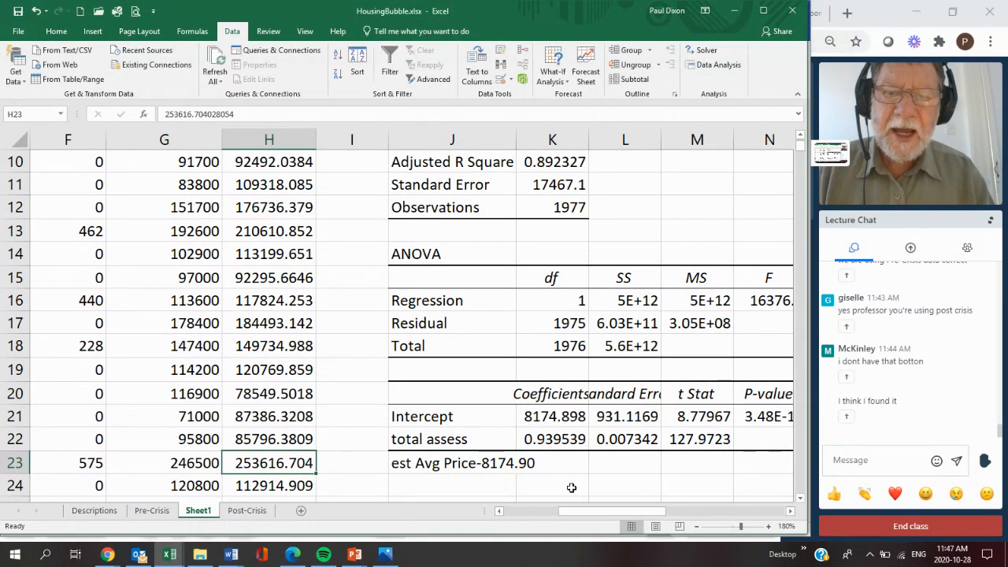
Correct the J23 text by replacing the dash with an equals sign and adding the slope: "est Avg Price = 8174.90 + 0.94".
{"action": "left_click", "coordinate": [481, 466]}
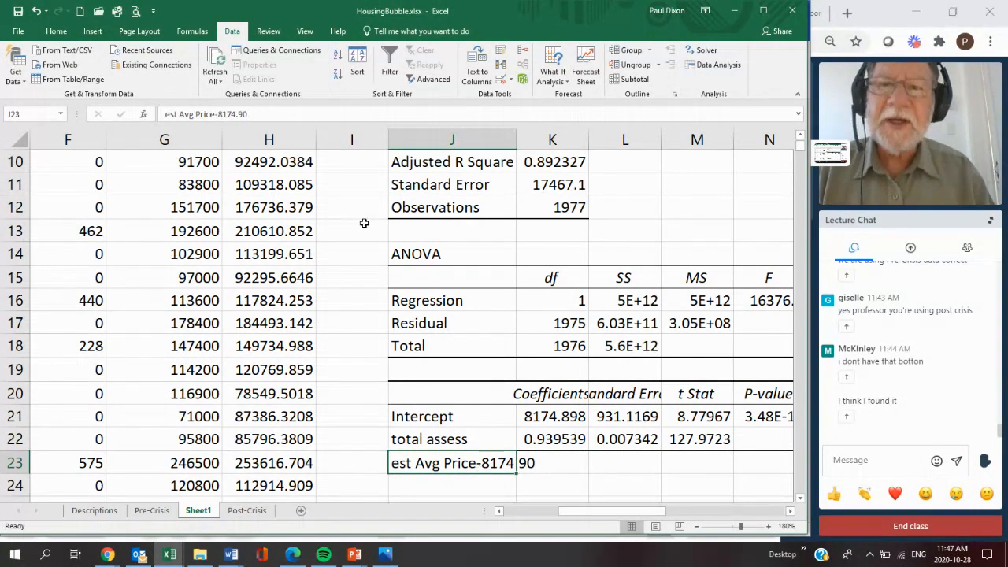
{"action": "left_click", "coordinate": [218, 113]}
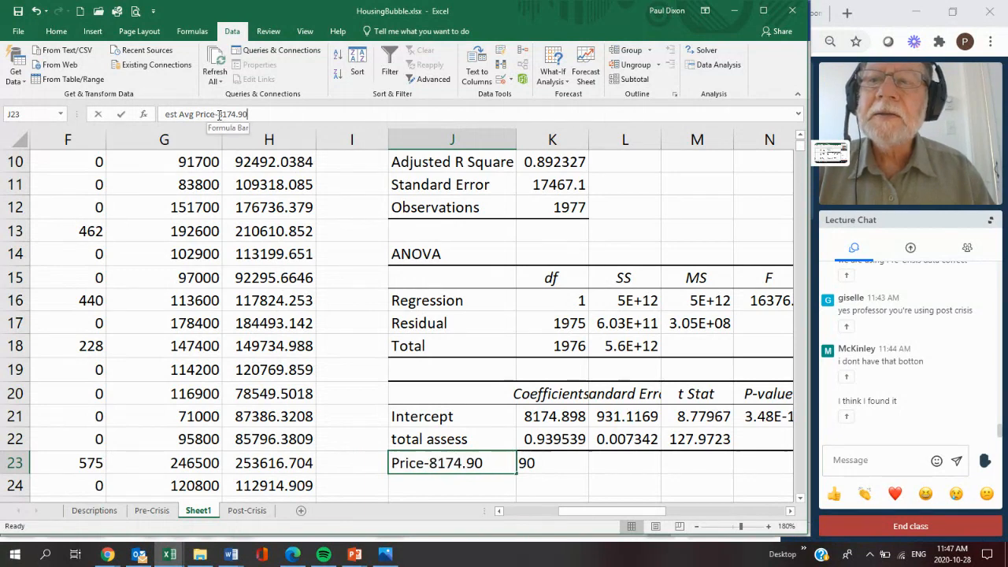
{"action": "key", "text": "BackSpace"}
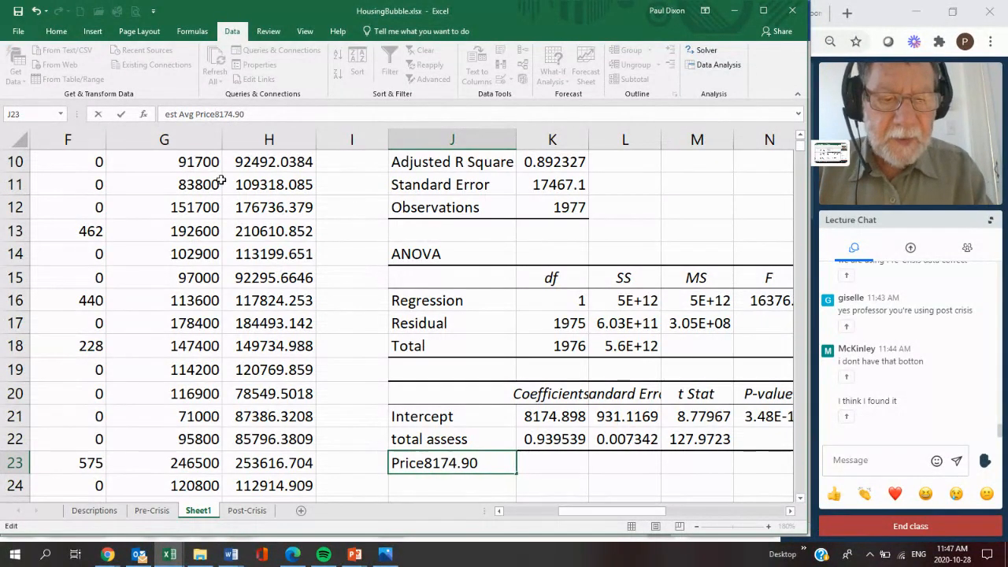
{"action": "type", "text": "="}
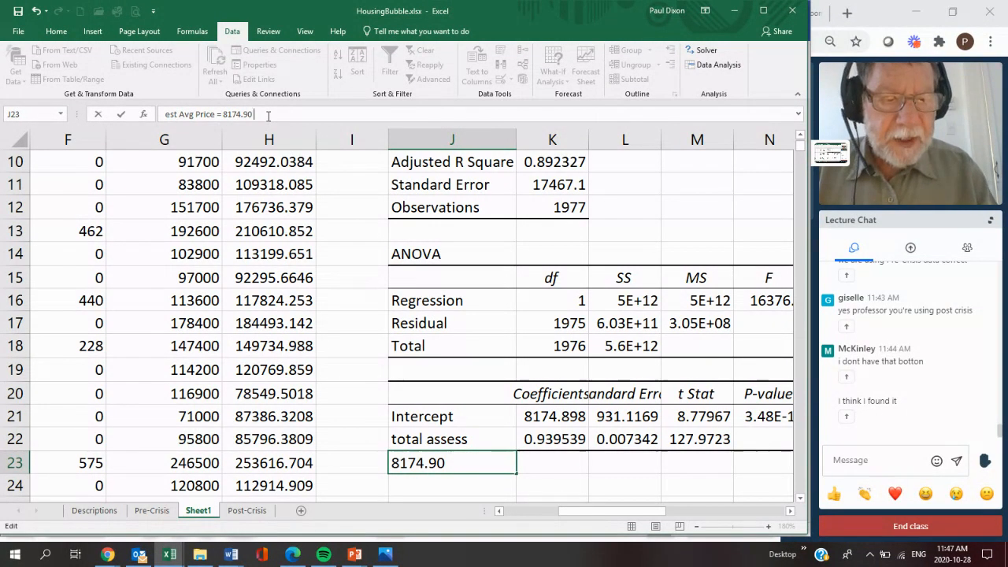
{"action": "type", "text": "+"}
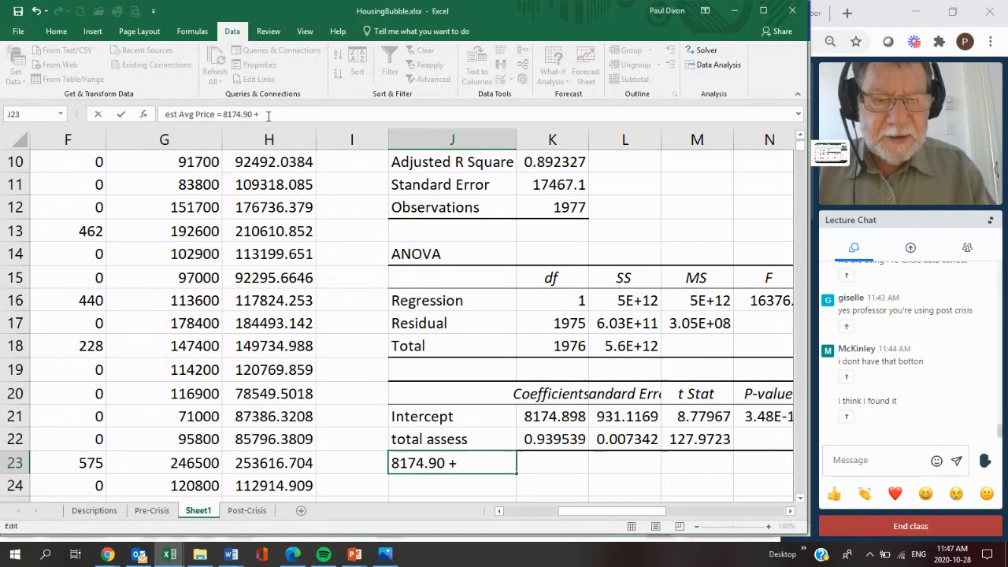
{"action": "type", "text": "0"}
{"action": "key", "text": "BackSpace"}
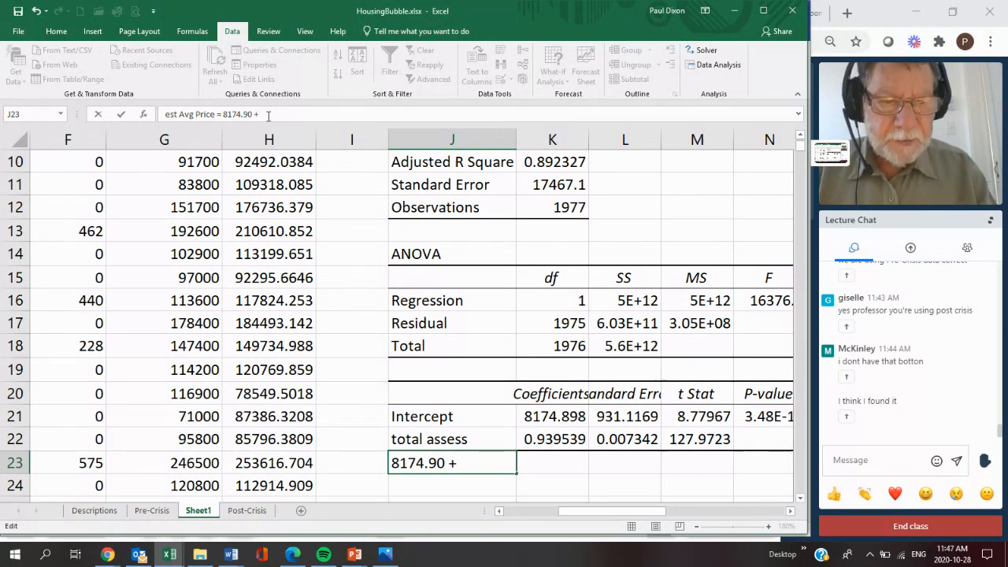
{"action": "type", "text": "0."}
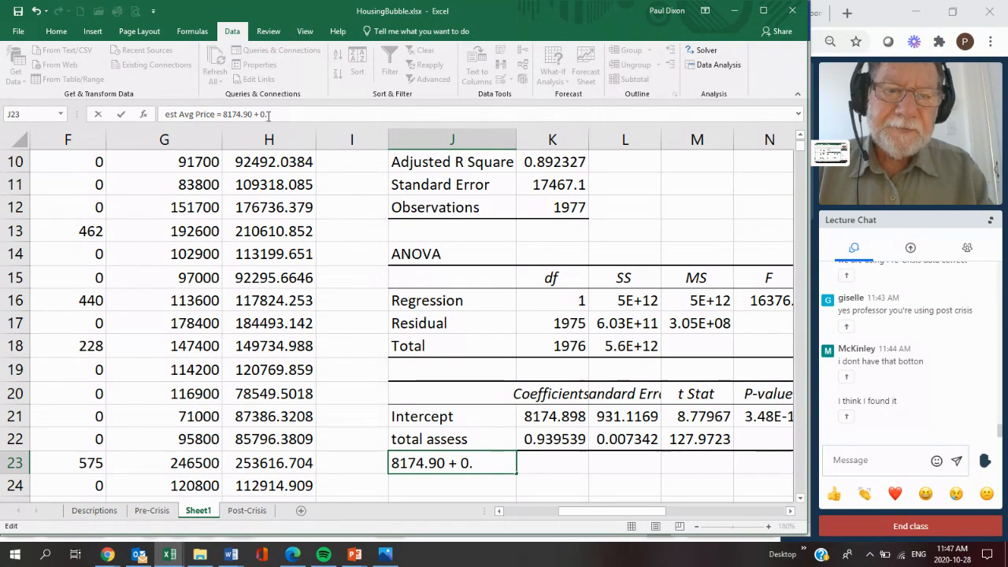
{"action": "type", "text": "9"}
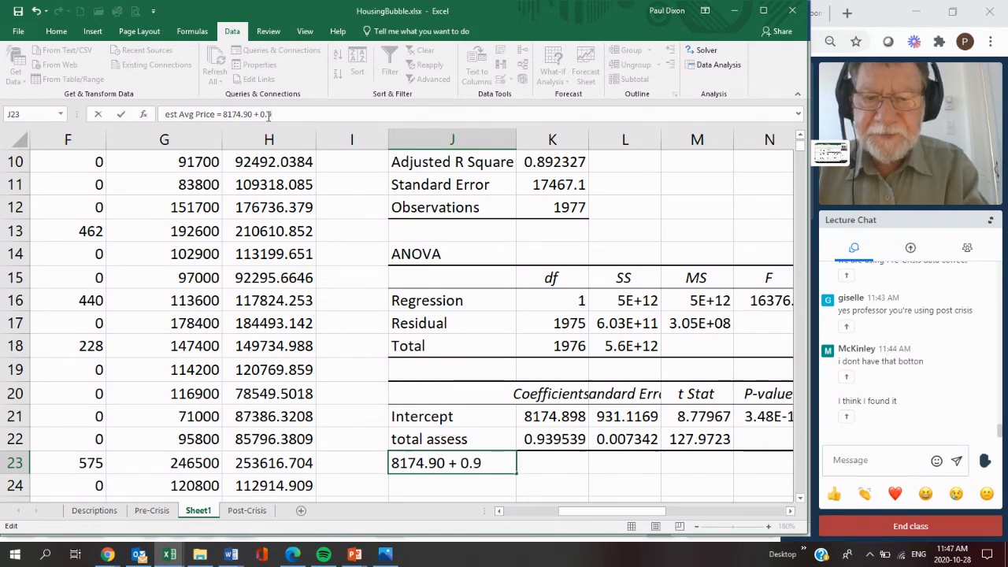
{"action": "type", "text": "4"}
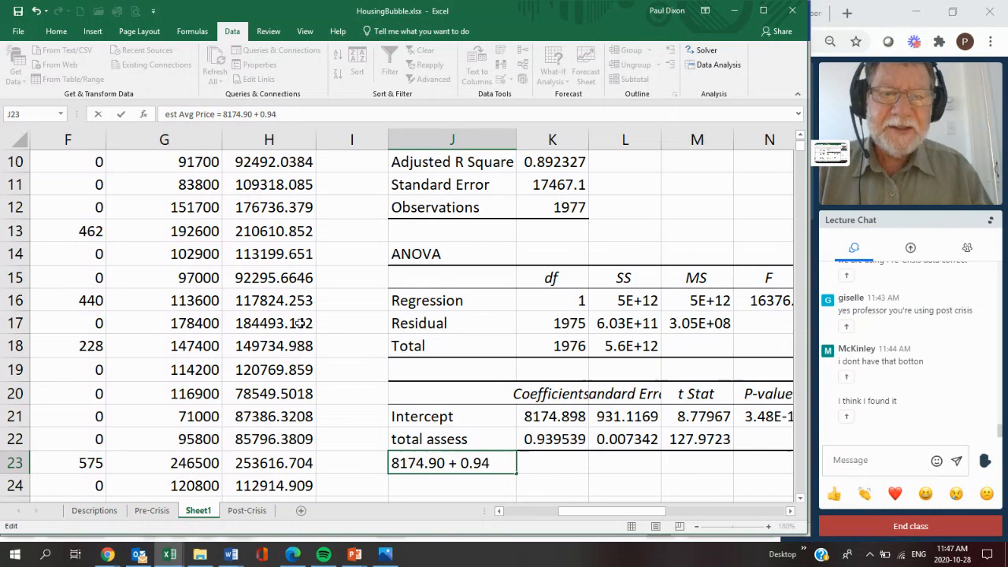
{"action": "left_click", "coordinate": [546, 444]}
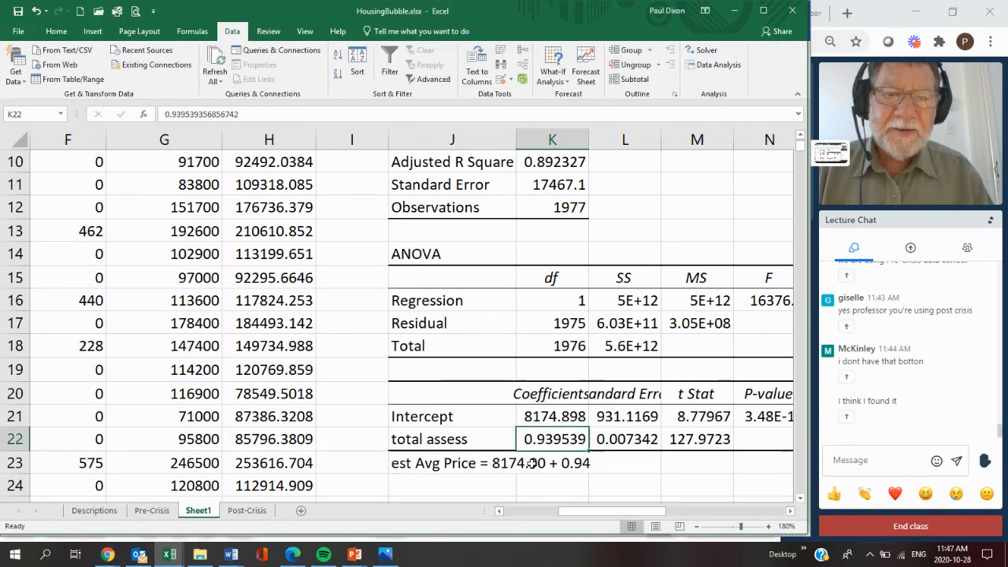
Complete the equation in J23 by appending "*Total Assessment" after the 0.94 slope.
{"action": "left_click", "coordinate": [533, 463]}
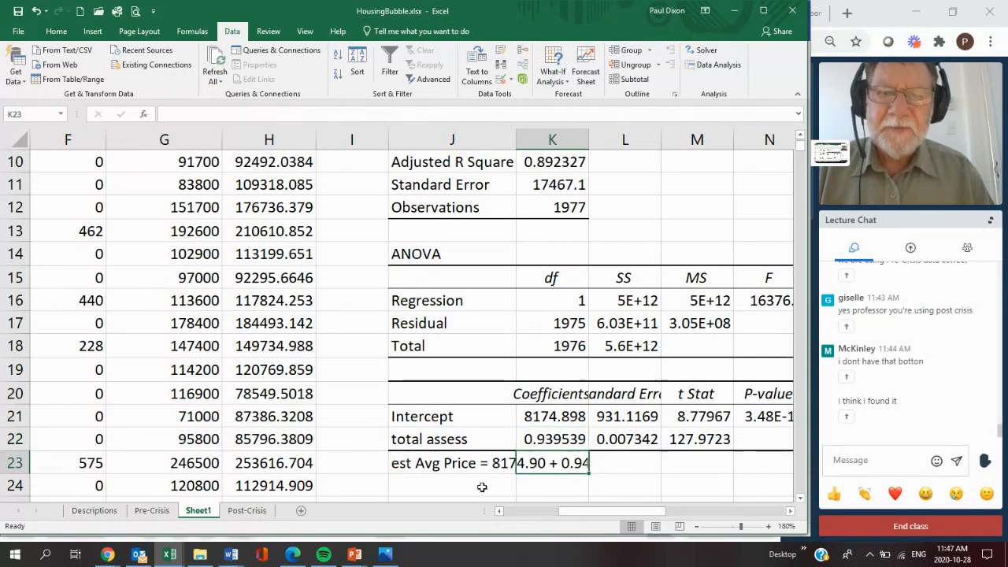
{"action": "left_click", "coordinate": [451, 464]}
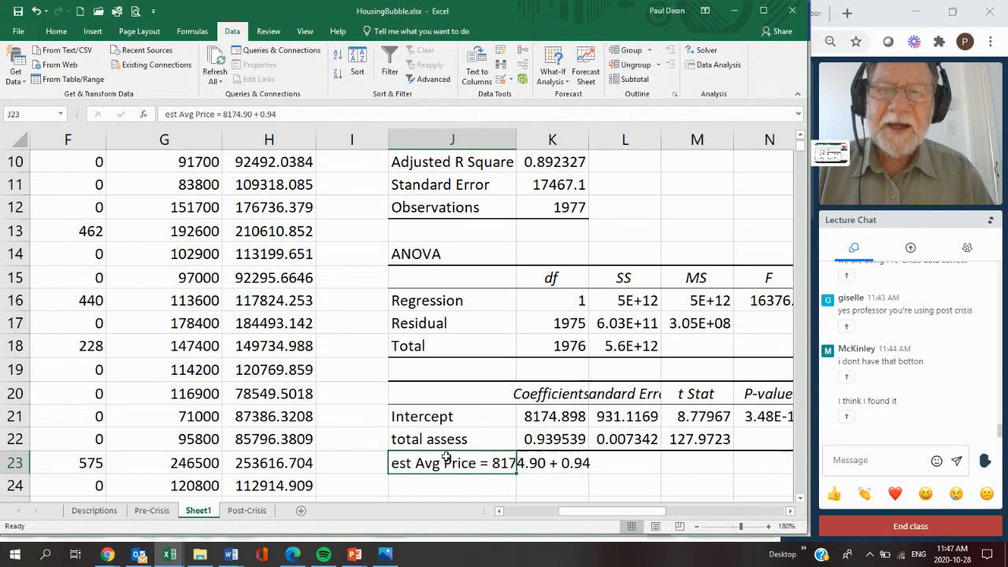
{"action": "left_click", "coordinate": [289, 111]}
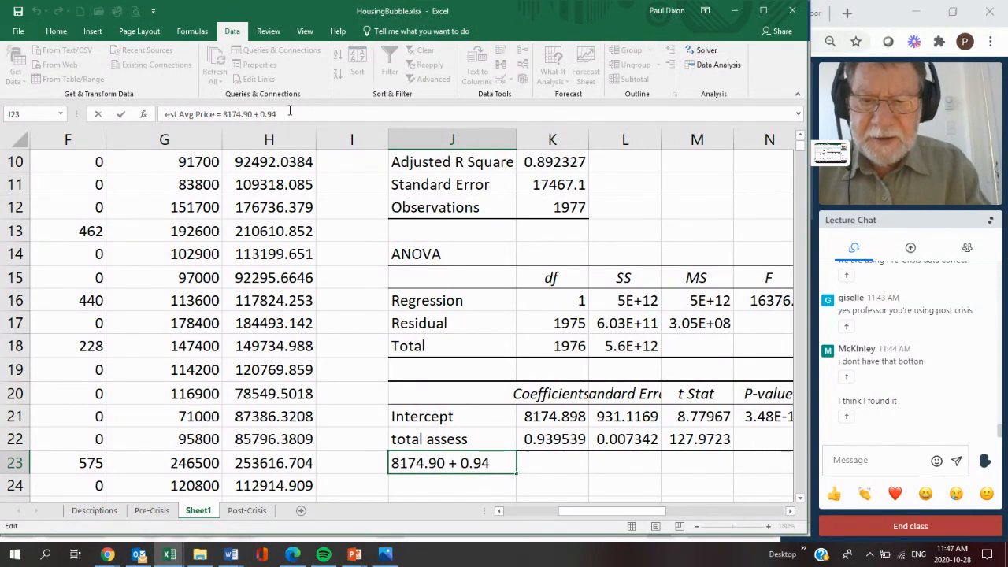
{"action": "type", "text": "*"}
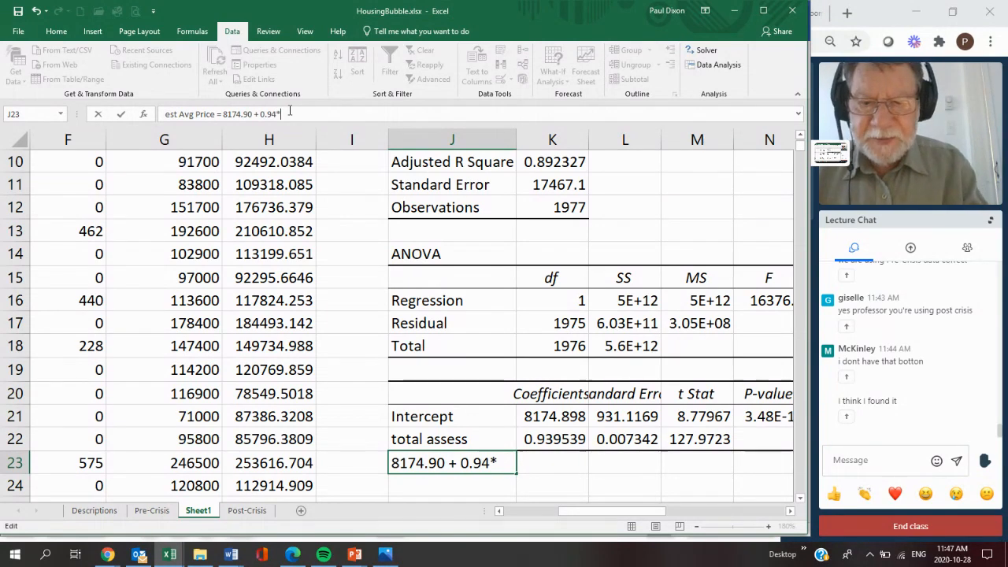
{"action": "type", "text": "Total"}
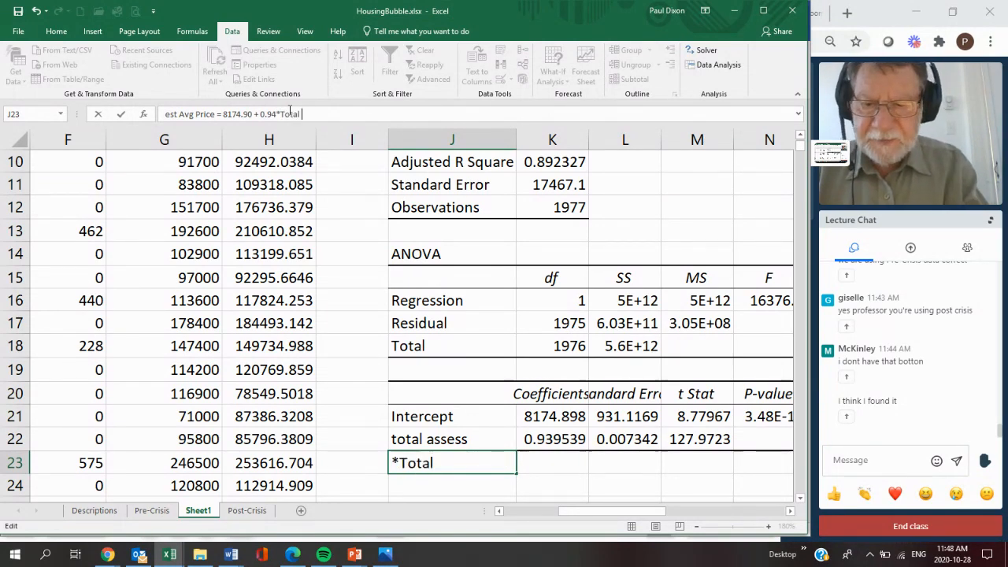
{"action": "type", "text": " Assessment"}
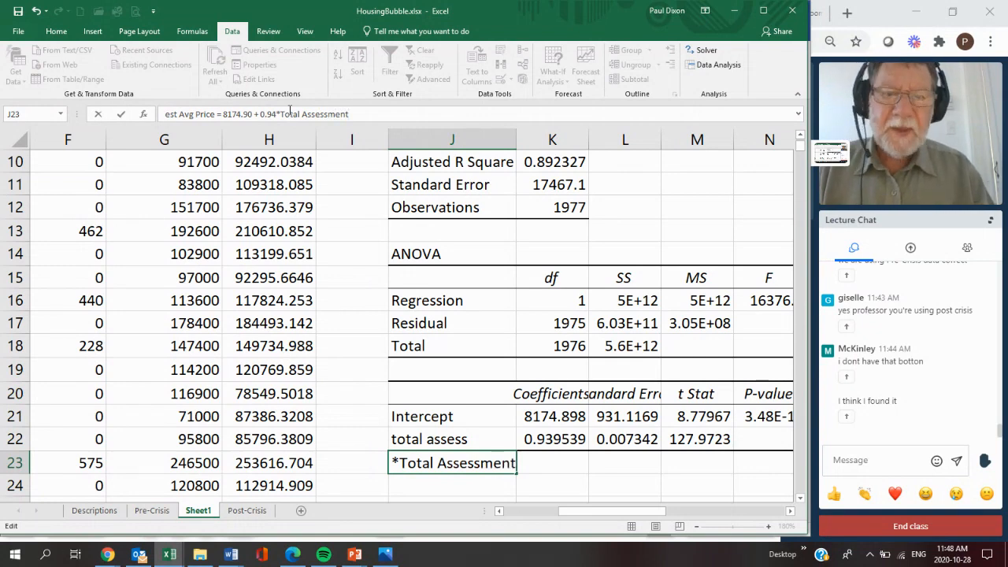
{"action": "key", "text": "Return"}
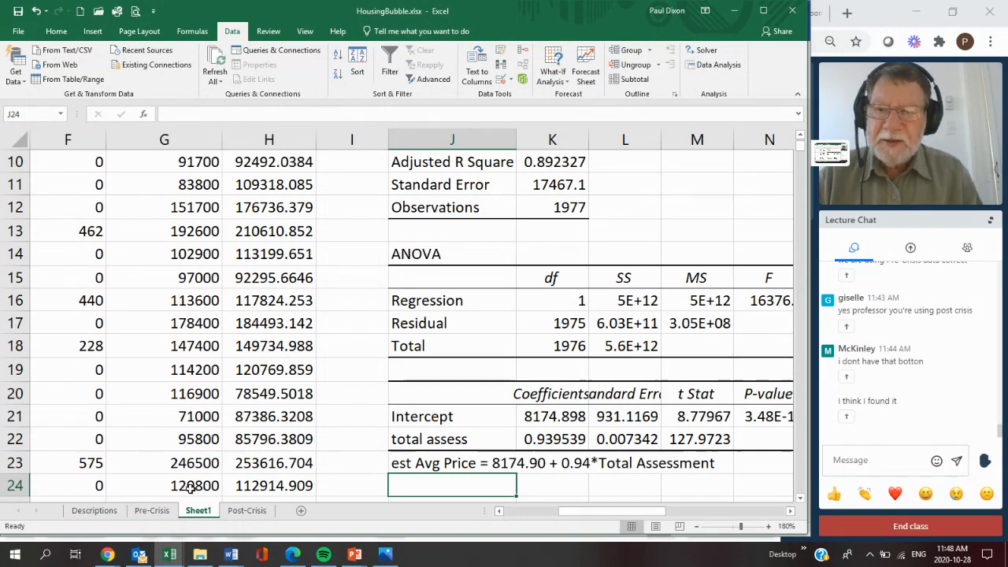
Switch to the Assignment 3 document in Word, read questions d to i on the regression, and return to the HousingBubble workbook in Excel.
{"action": "mouse_move", "coordinate": [232, 554]}
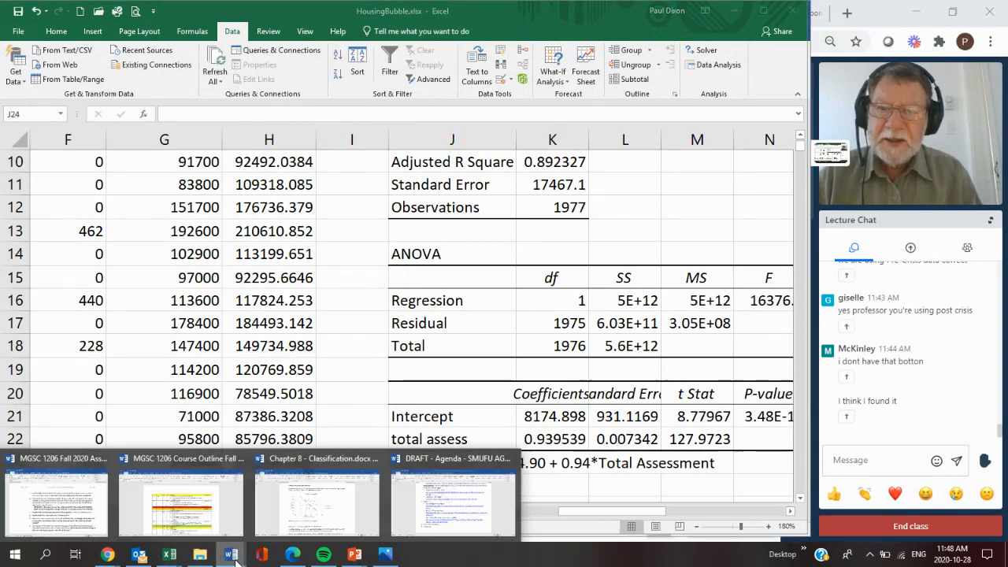
{"action": "left_click", "coordinate": [59, 516]}
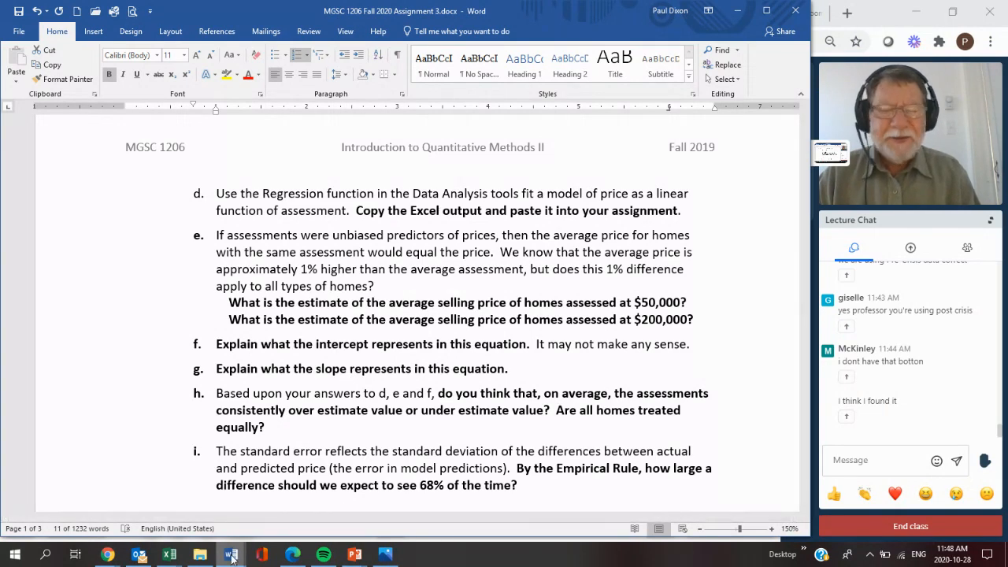
{"action": "mouse_move", "coordinate": [232, 558]}
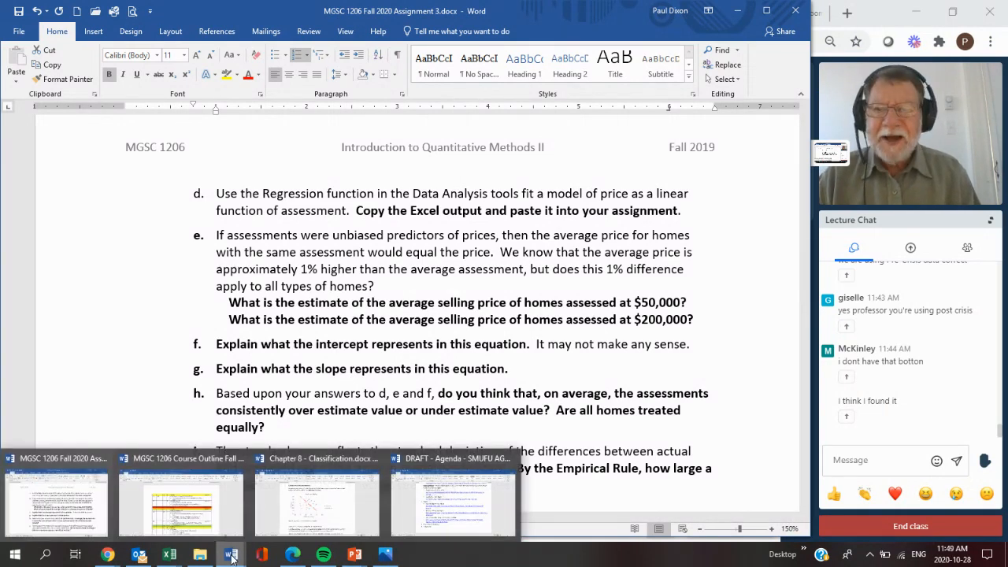
{"action": "mouse_move", "coordinate": [169, 555]}
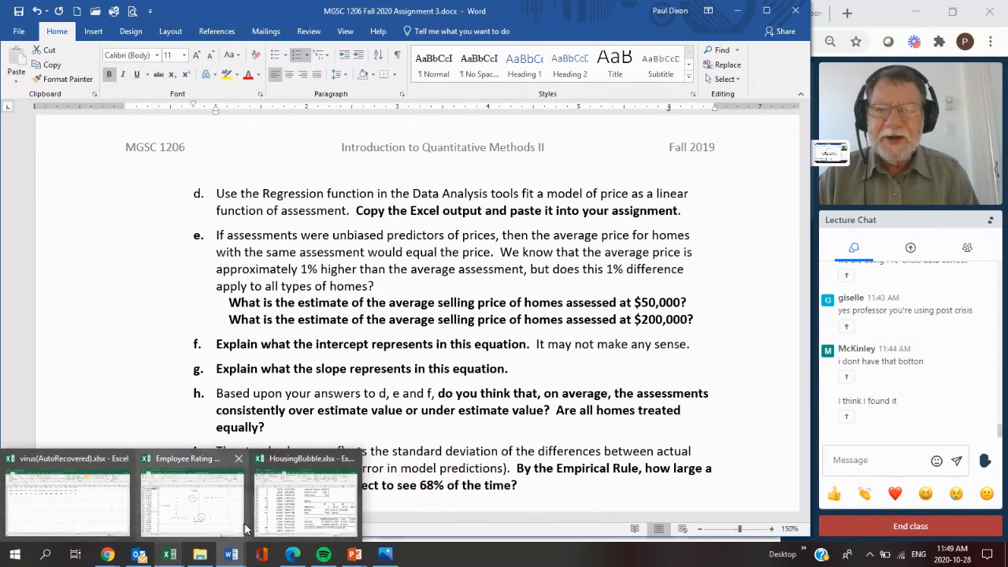
{"action": "left_click", "coordinate": [272, 504]}
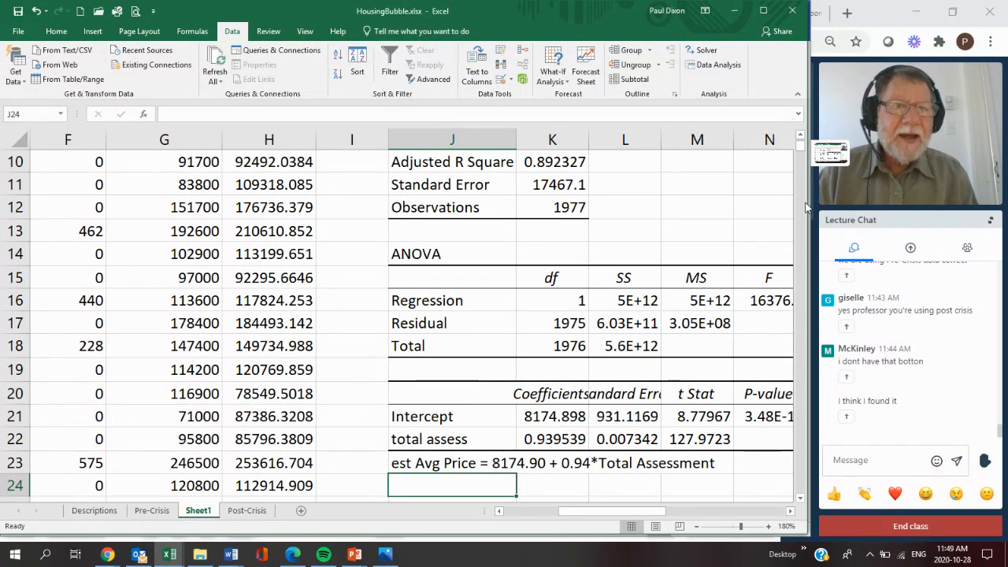
Insert the recommended scatter chart from the total assess and Price$ columns (G and H) and enlarge it slightly.
{"action": "scroll", "coordinate": [801, 152], "scroll_direction": "up", "scroll_amount": 1}
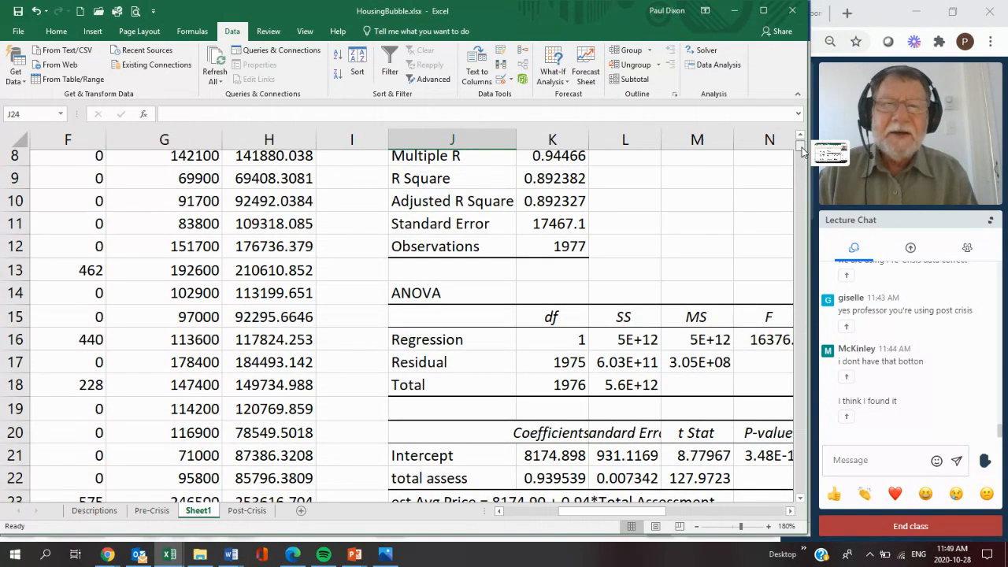
{"action": "scroll", "coordinate": [802, 151], "scroll_direction": "up", "scroll_amount": 3}
{"action": "left_click_drag", "start_coordinate": [154, 139], "coordinate": [254, 144]}
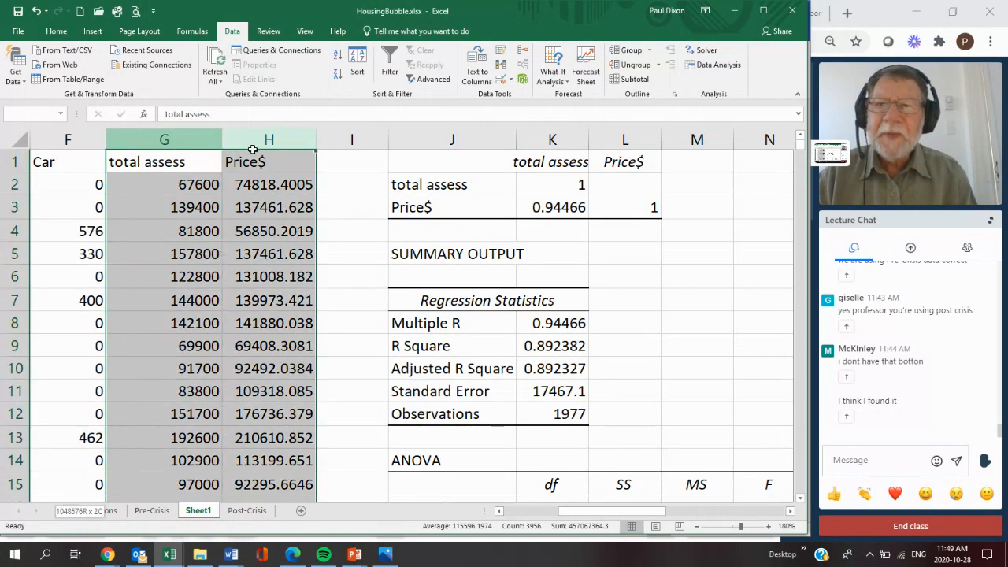
{"action": "left_click", "coordinate": [94, 32]}
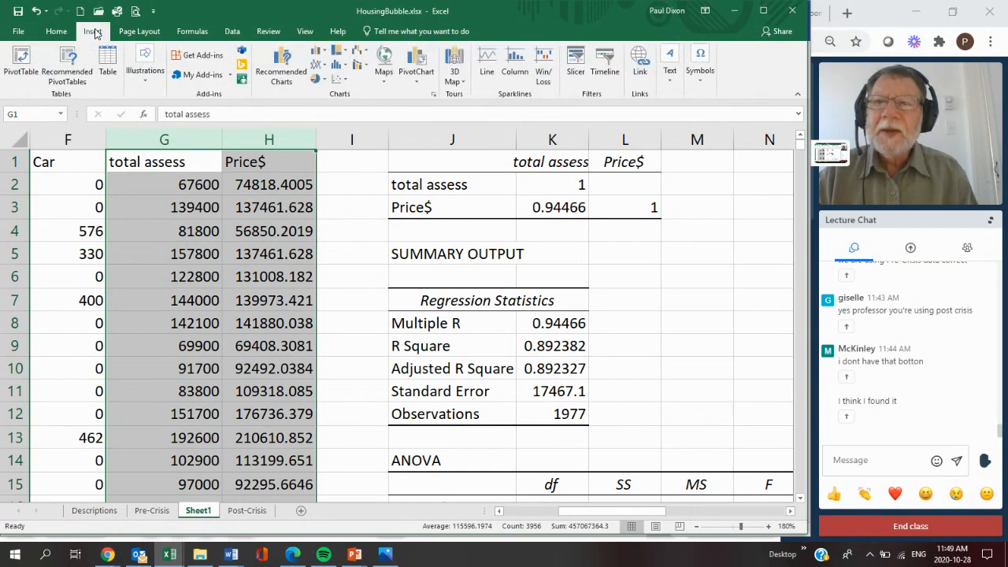
{"action": "left_click", "coordinate": [281, 75]}
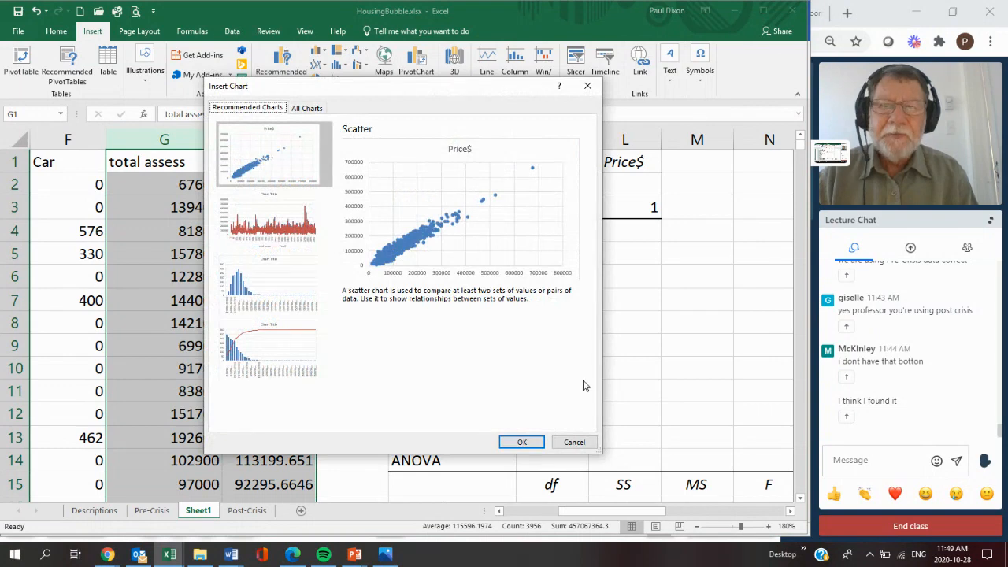
{"action": "left_click", "coordinate": [521, 443]}
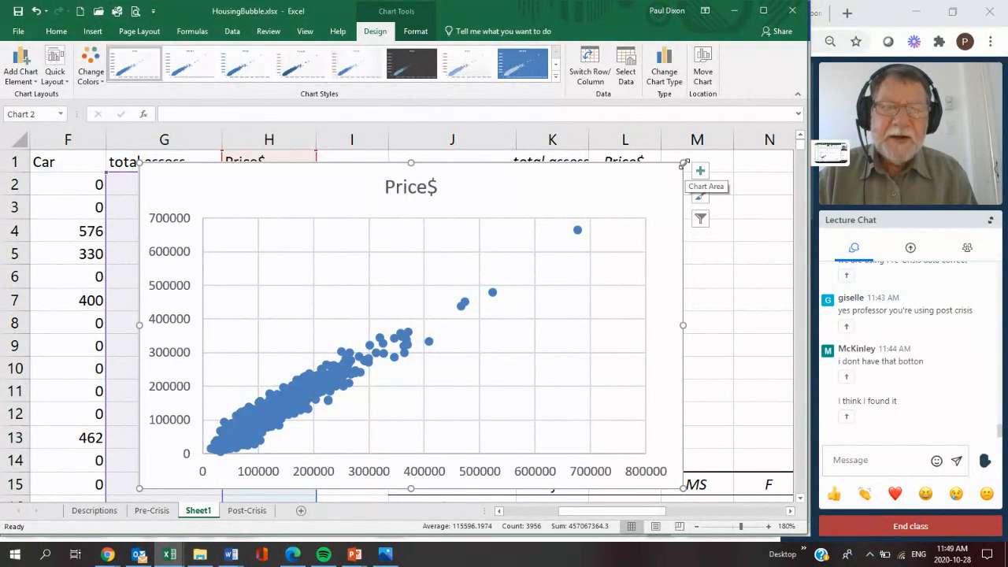
{"action": "left_click_drag", "start_coordinate": [683, 163], "coordinate": [705, 155]}
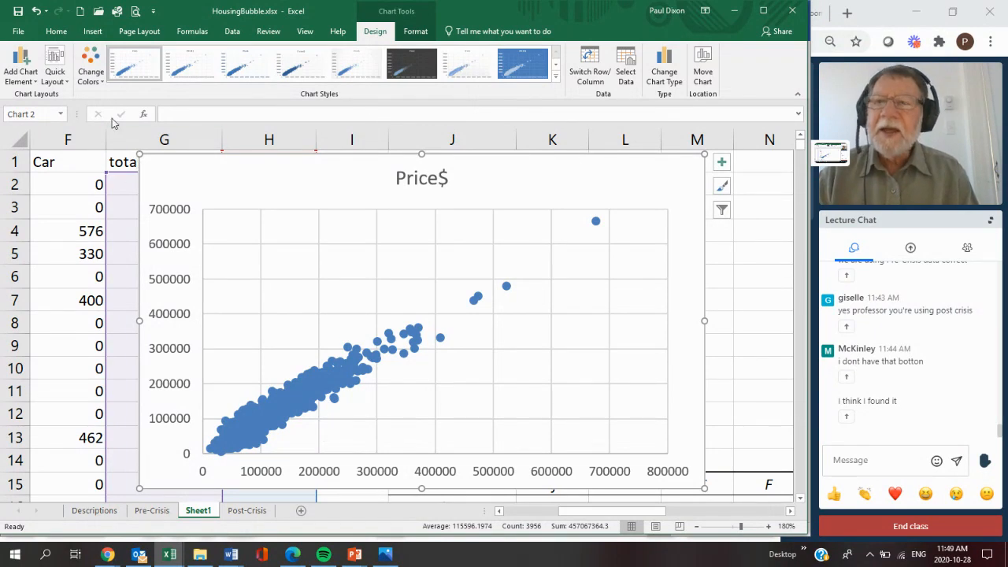
Apply the quick layout with a linear trendline, its equation and R² to the scatter chart, and delete the legend.
{"action": "left_click", "coordinate": [57, 72]}
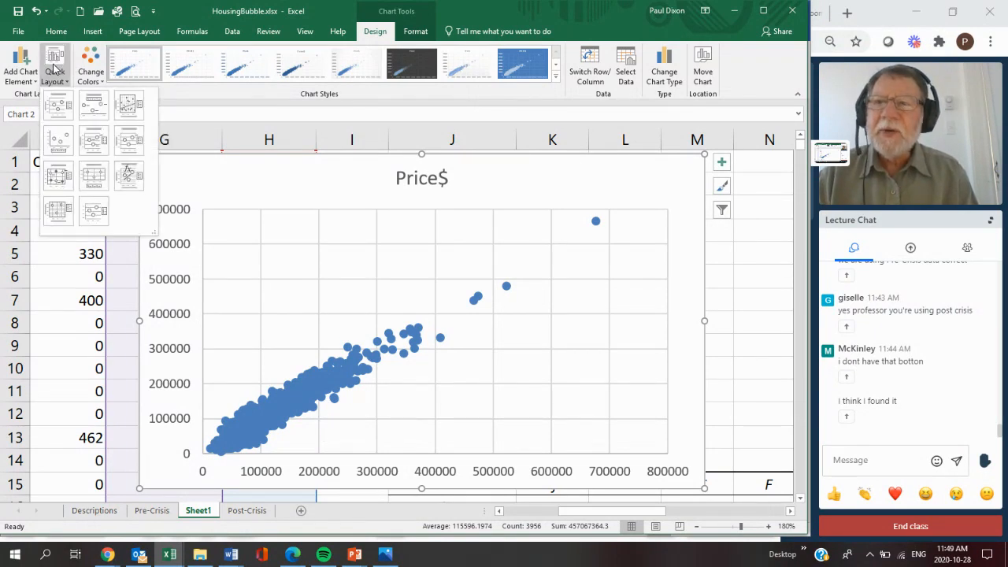
{"action": "left_click", "coordinate": [128, 106]}
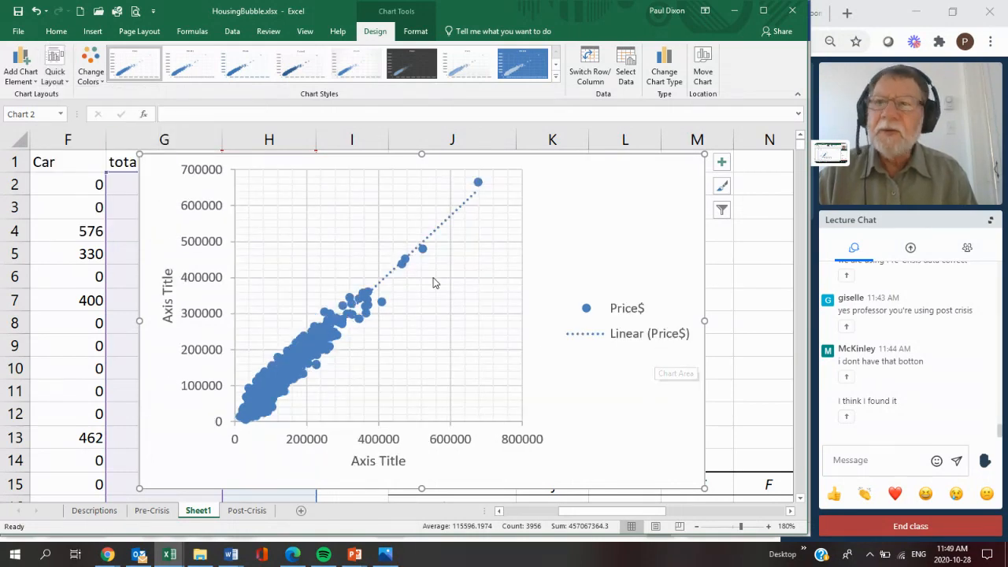
{"action": "left_click", "coordinate": [55, 69]}
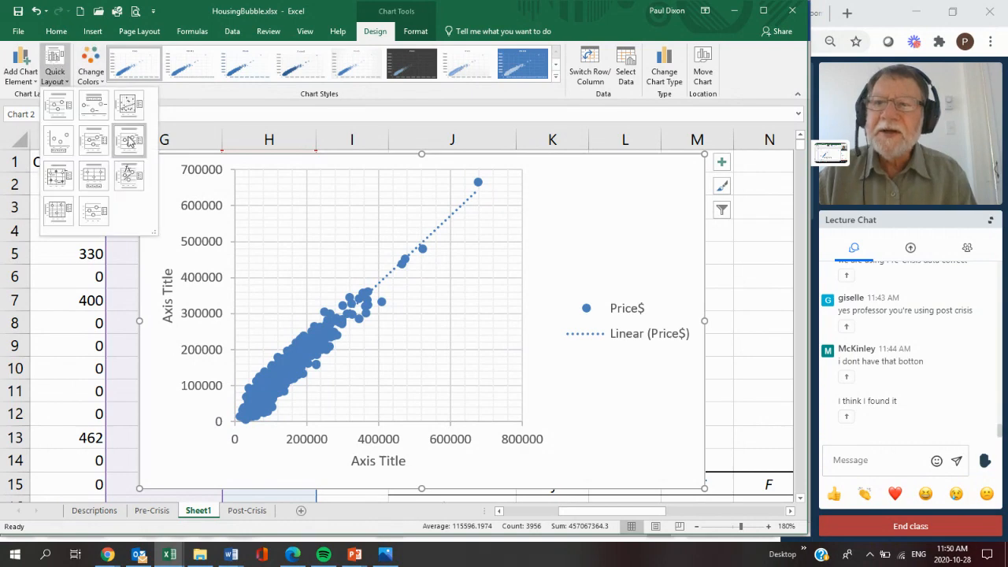
{"action": "left_click", "coordinate": [134, 180]}
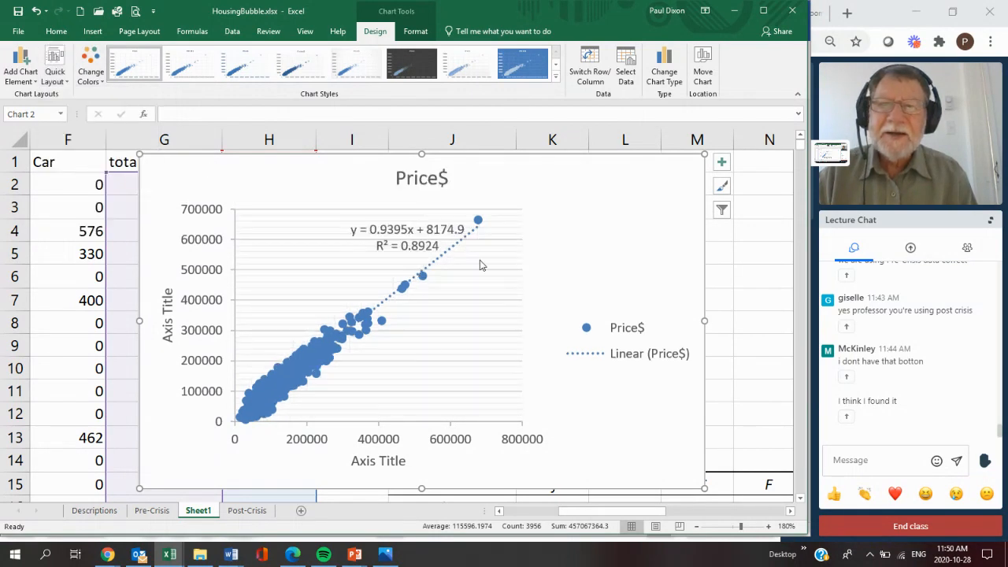
{"action": "left_click", "coordinate": [621, 330]}
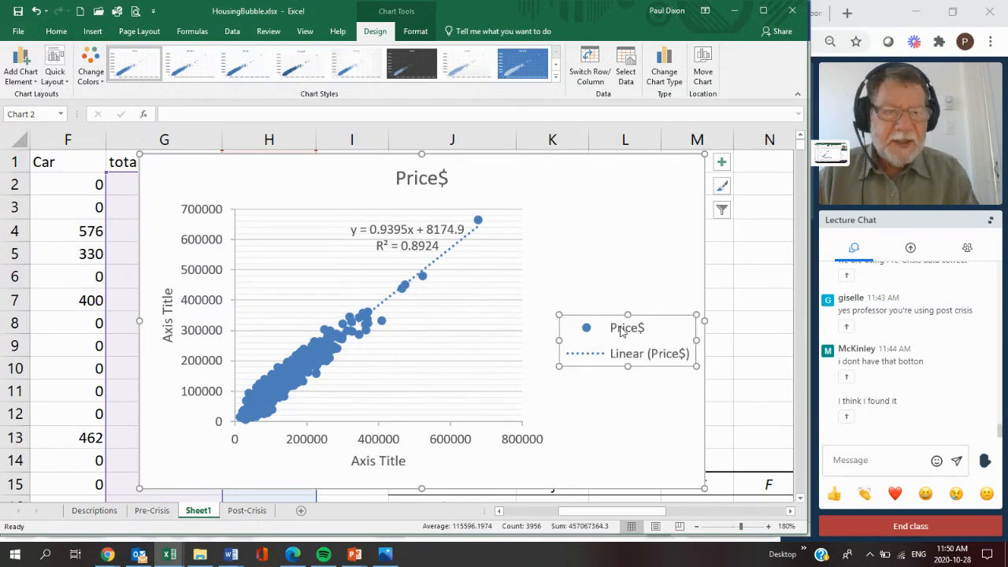
{"action": "key", "text": "Delete"}
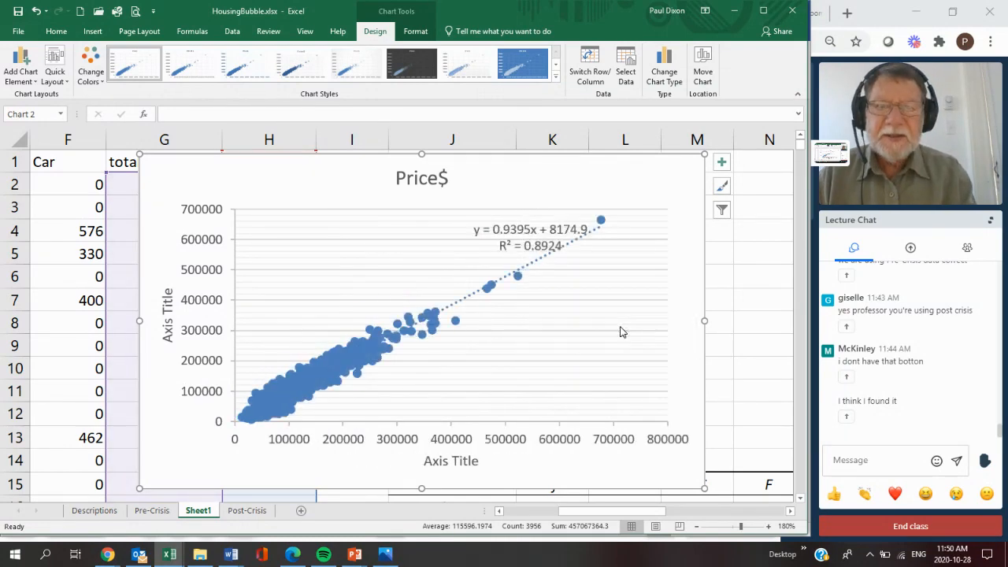
Move the trendline equation label clear of the trendline into the empty area above the data, and select the equation text.
{"action": "left_click", "coordinate": [509, 249]}
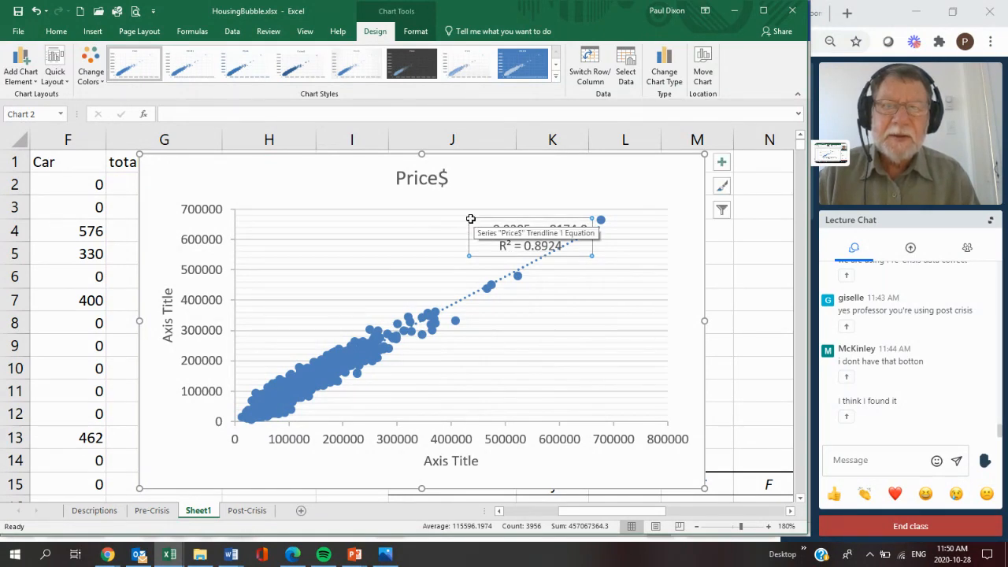
{"action": "left_click_drag", "start_coordinate": [472, 221], "coordinate": [400, 219]}
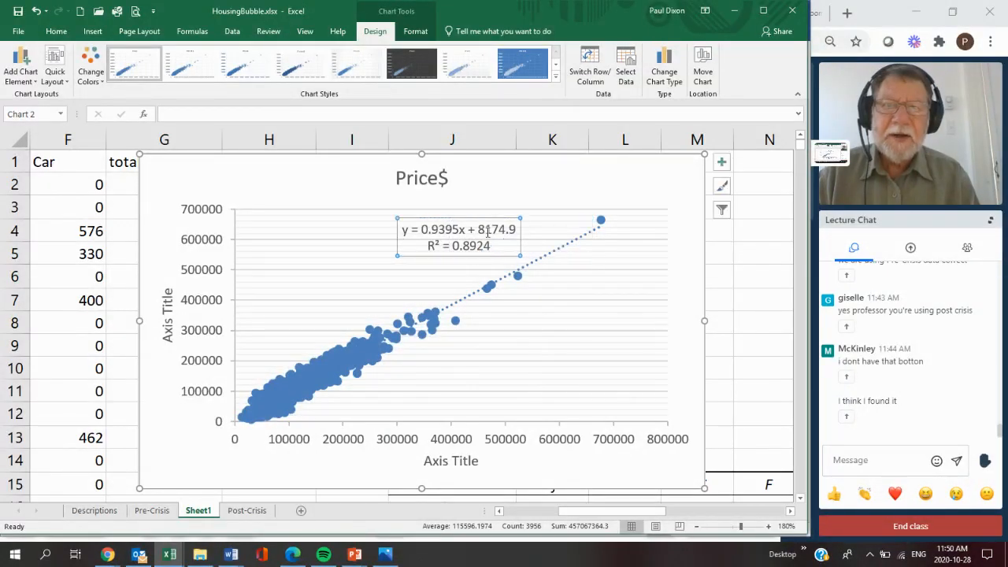
{"action": "left_click", "coordinate": [399, 223]}
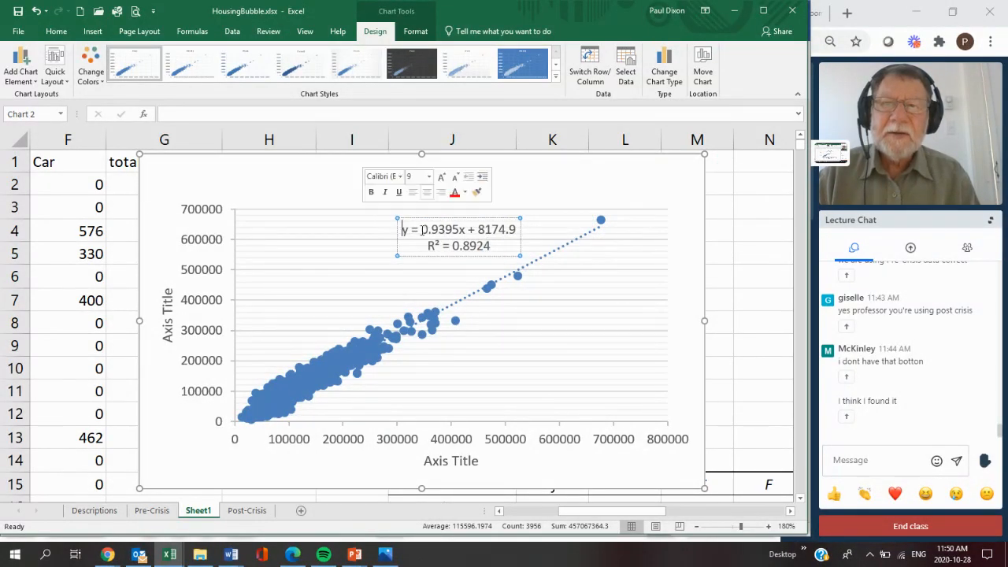
{"action": "left_click_drag", "start_coordinate": [399, 223], "coordinate": [449, 214]}
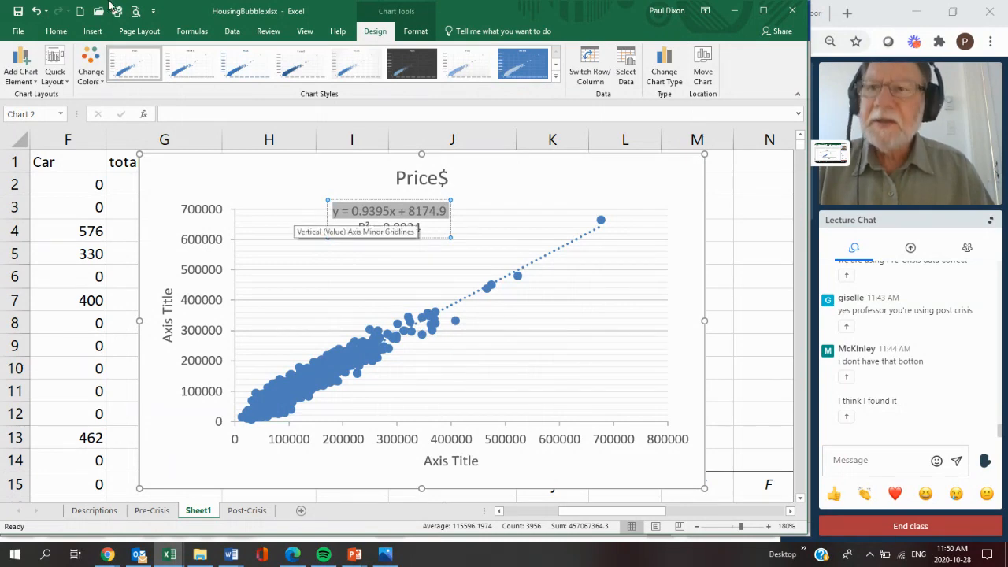
Increase the font size of the trendline equation text to 18.
{"action": "left_click", "coordinate": [56, 32]}
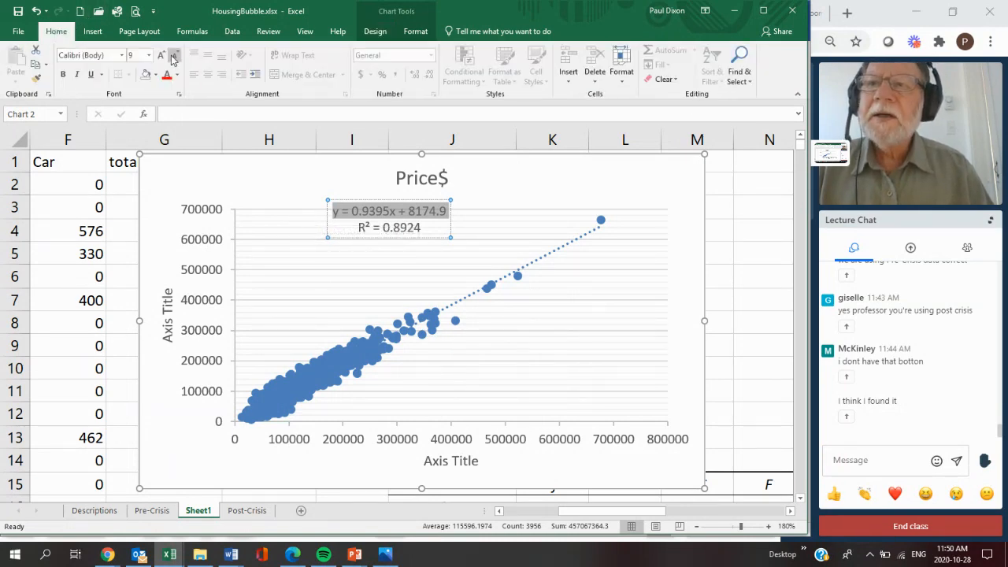
{"action": "left_click", "coordinate": [162, 57]}
{"action": "left_click", "coordinate": [162, 57]}
{"action": "left_click", "coordinate": [162, 57]}
{"action": "left_click", "coordinate": [161, 56]}
{"action": "left_click", "coordinate": [162, 57]}
{"action": "left_click", "coordinate": [161, 57]}
{"action": "left_click", "coordinate": [161, 56]}
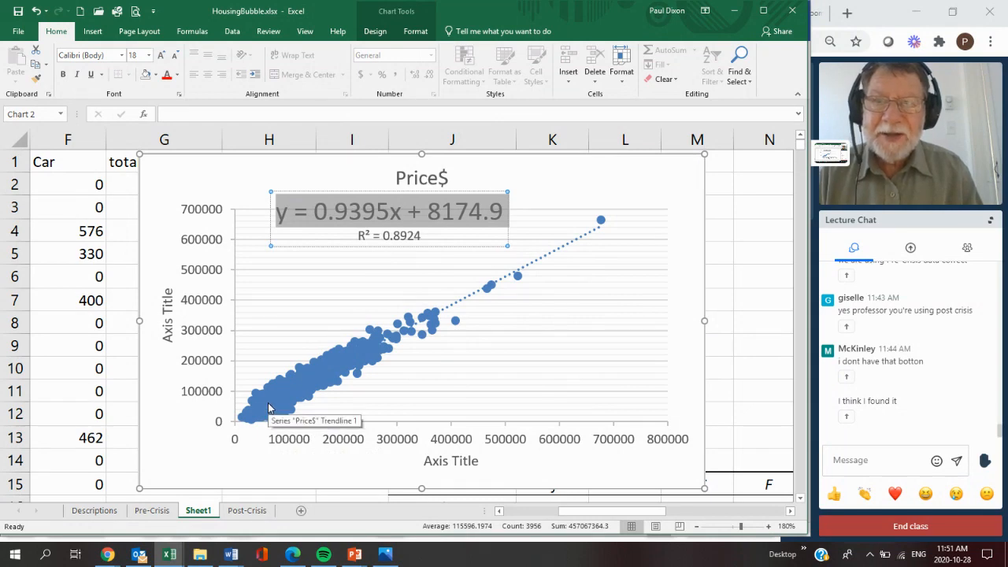
Draw two upward arrows from below the chart's horizontal axis: about 0.76 cm between 0 and 100000, and about 2.15 cm near 200000.
{"action": "left_click", "coordinate": [415, 32]}
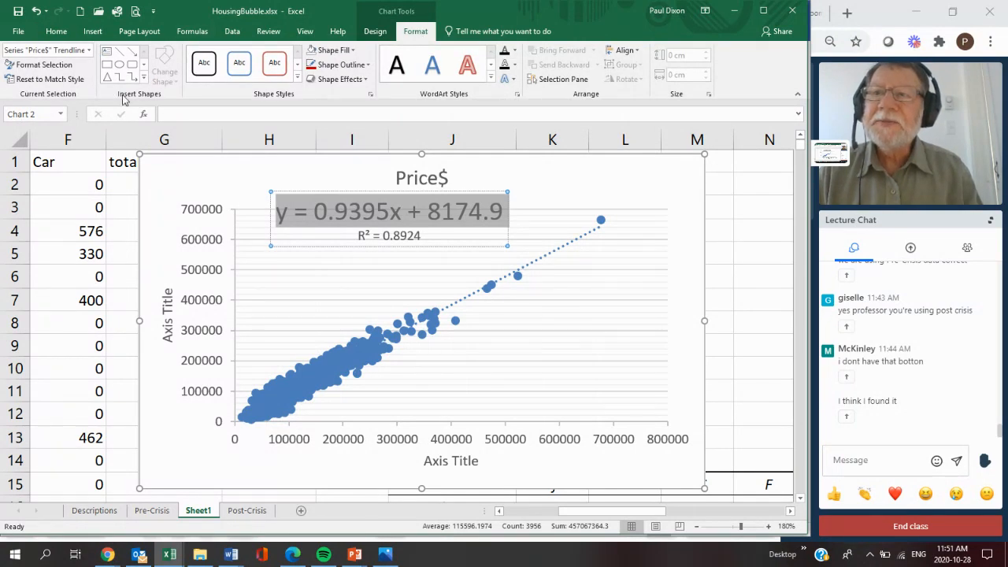
{"action": "left_click", "coordinate": [131, 51]}
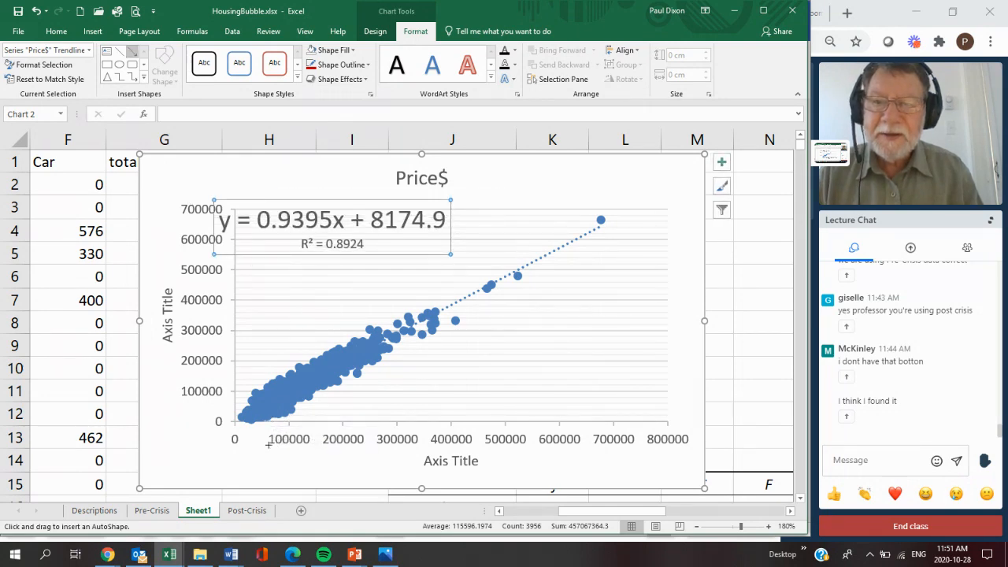
{"action": "left_click_drag", "start_coordinate": [267, 455], "coordinate": [268, 423]}
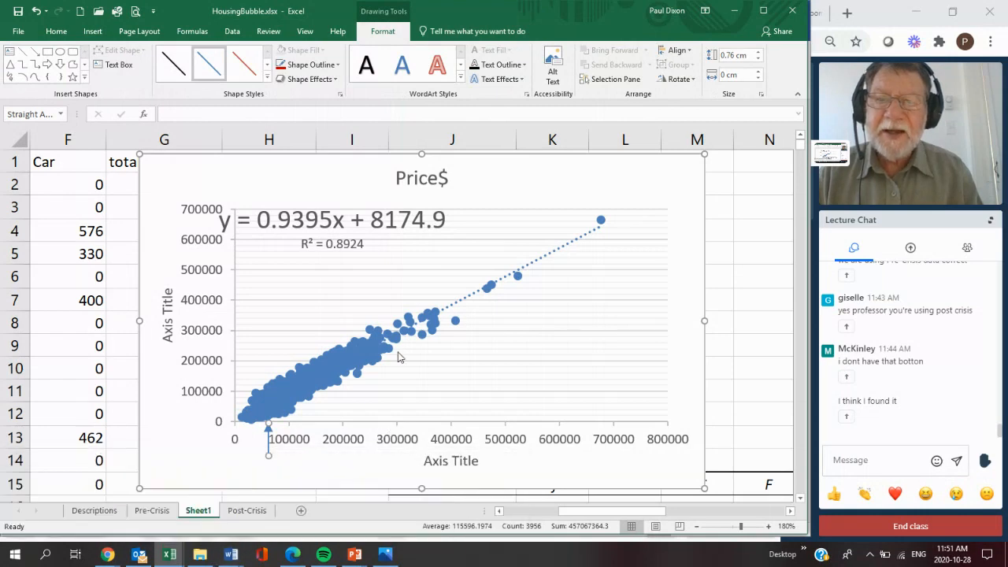
{"action": "left_click", "coordinate": [36, 51]}
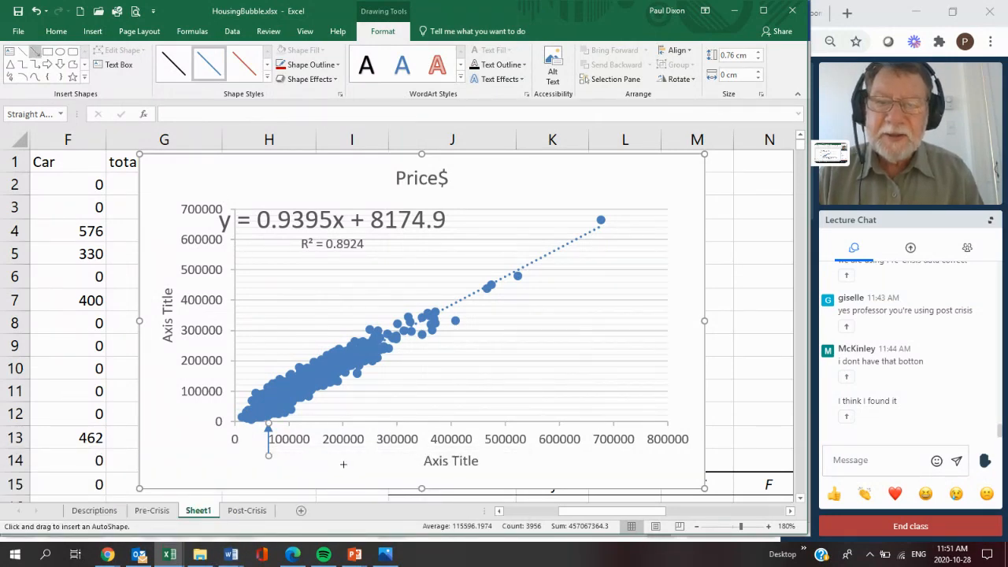
{"action": "left_click_drag", "start_coordinate": [341, 463], "coordinate": [340, 371]}
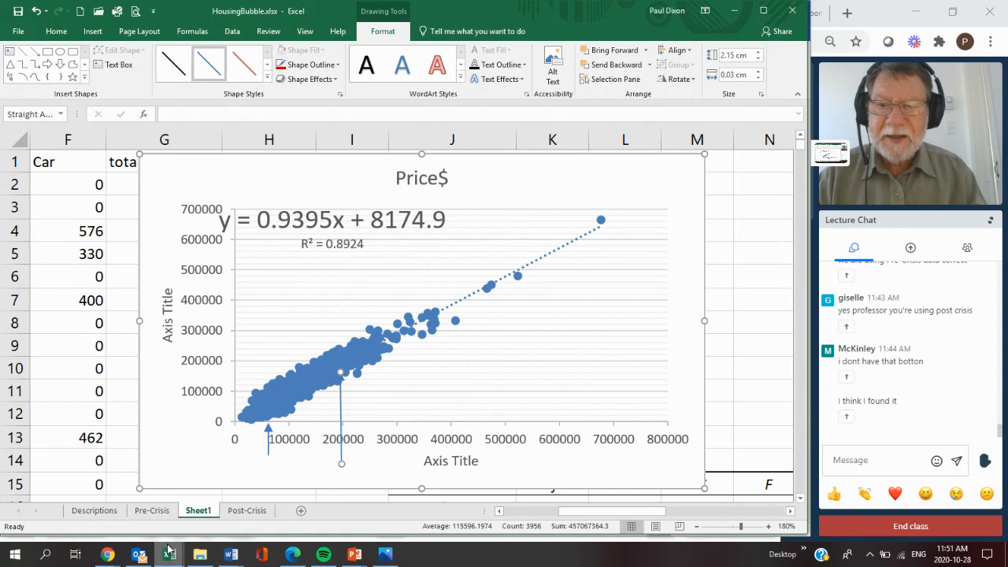
Switch to the Assignment 3 document in Word and read questions 1e to 1i and the parts of question 2.
{"action": "mouse_move", "coordinate": [170, 558]}
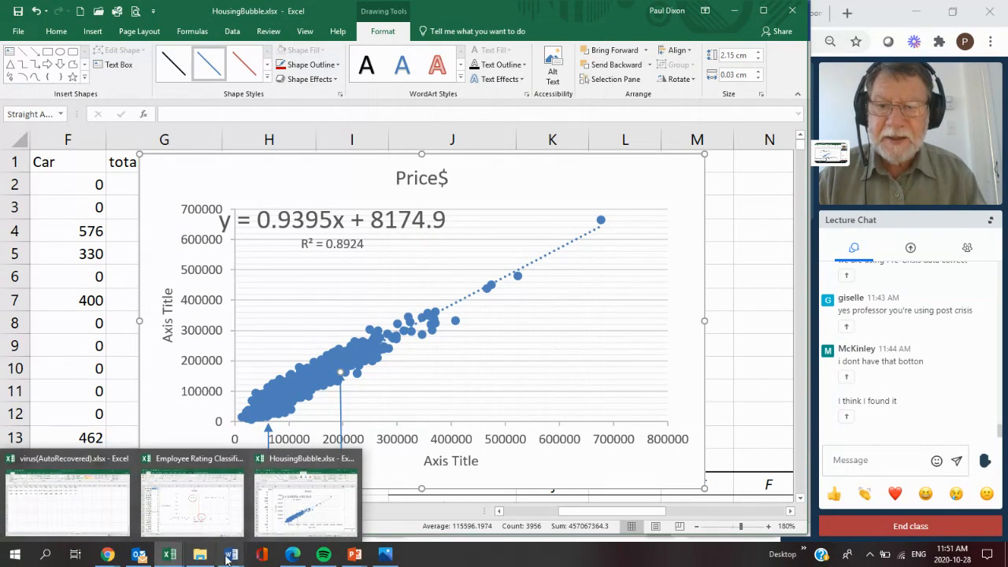
{"action": "mouse_move", "coordinate": [229, 557]}
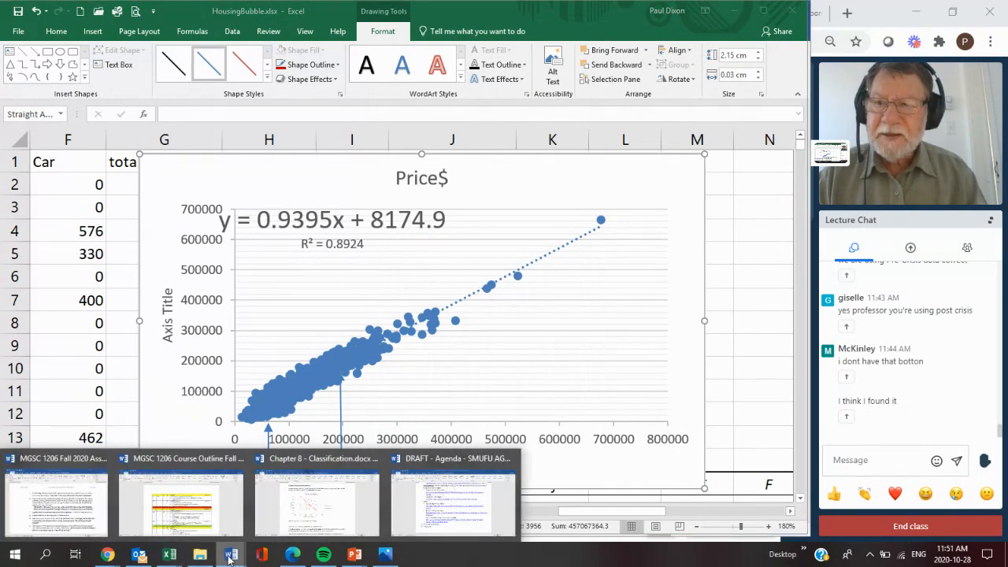
{"action": "left_click", "coordinate": [57, 523]}
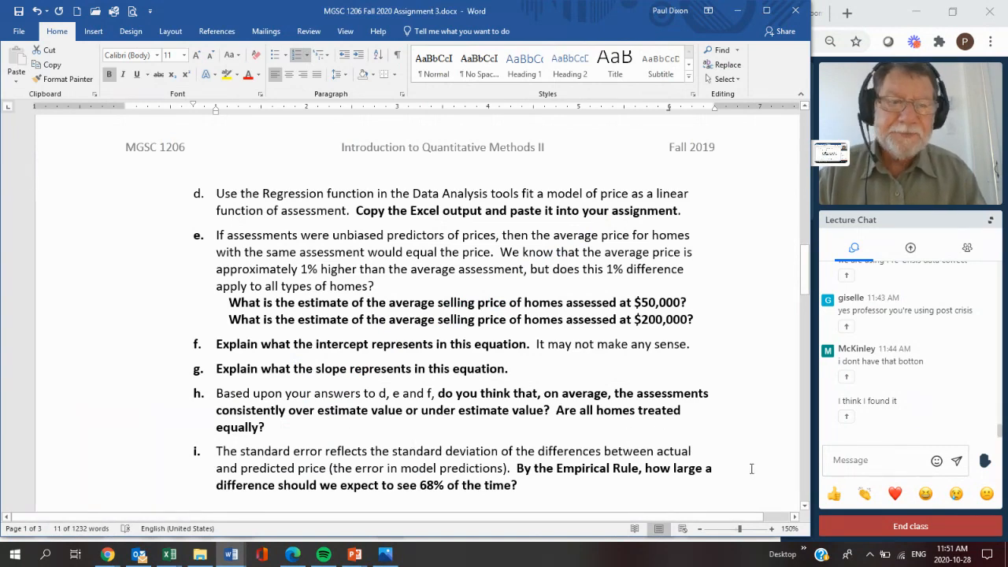
{"action": "left_click", "coordinate": [804, 508]}
{"action": "left_click", "coordinate": [805, 508]}
{"action": "left_click", "coordinate": [804, 508]}
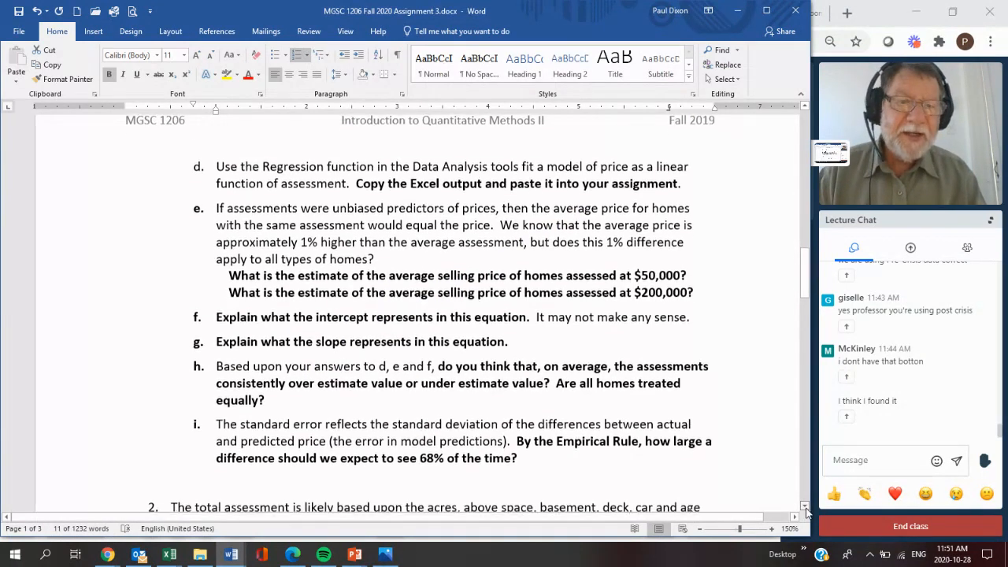
{"action": "left_click", "coordinate": [804, 508]}
{"action": "left_click", "coordinate": [804, 508]}
{"action": "left_click", "coordinate": [805, 508]}
{"action": "left_click", "coordinate": [805, 507]}
{"action": "left_click", "coordinate": [804, 508]}
{"action": "left_click", "coordinate": [804, 508]}
{"action": "left_click", "coordinate": [805, 508]}
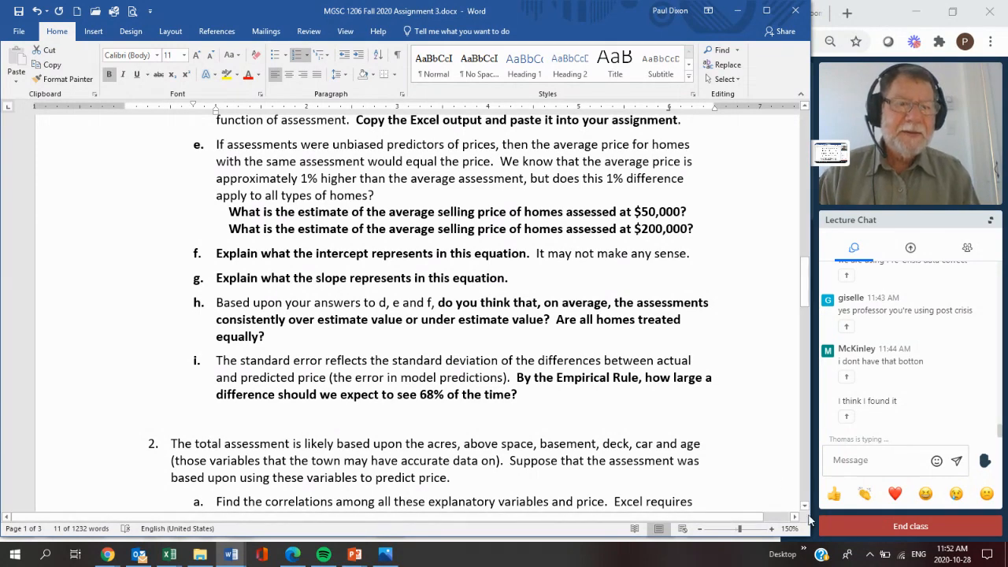
{"action": "left_click_drag", "start_coordinate": [804, 510], "coordinate": [804, 510]}
{"action": "left_click", "coordinate": [804, 511]}
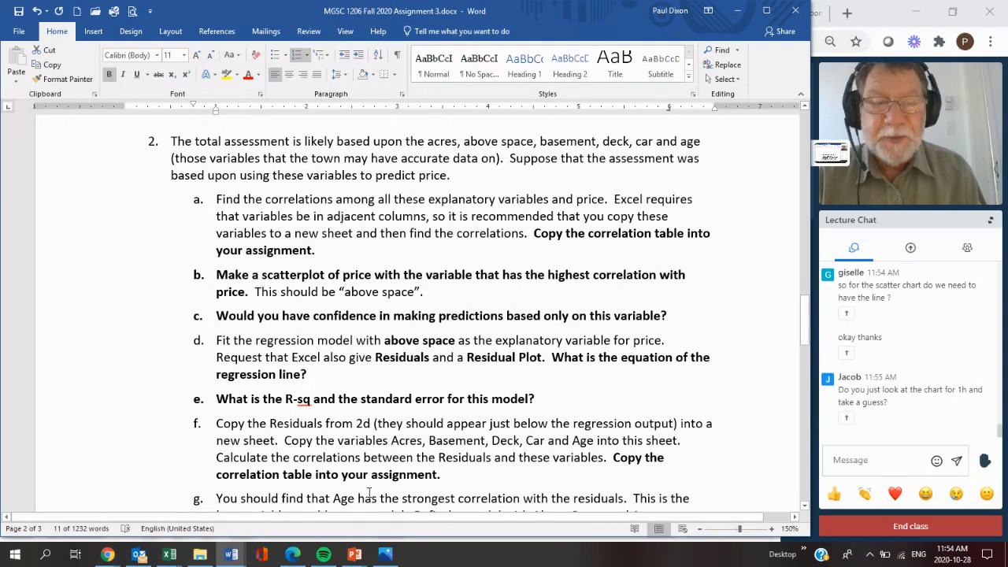
Return to the HousingBubble workbook in Excel and delete the scatter chart from Sheet1.
{"action": "left_click", "coordinate": [168, 555]}
{"action": "left_click", "coordinate": [314, 502]}
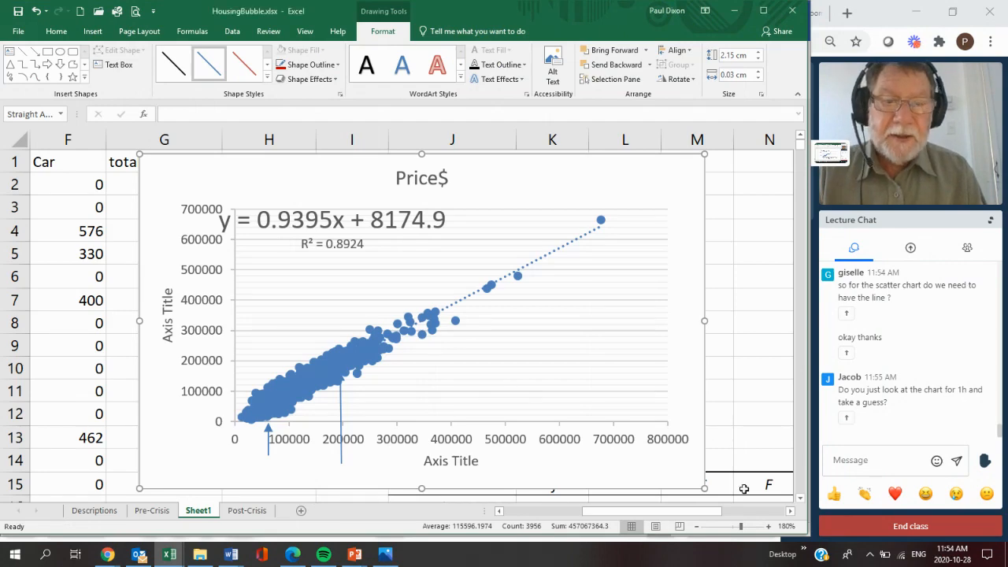
{"action": "left_click", "coordinate": [691, 170]}
{"action": "key", "text": "Delete"}
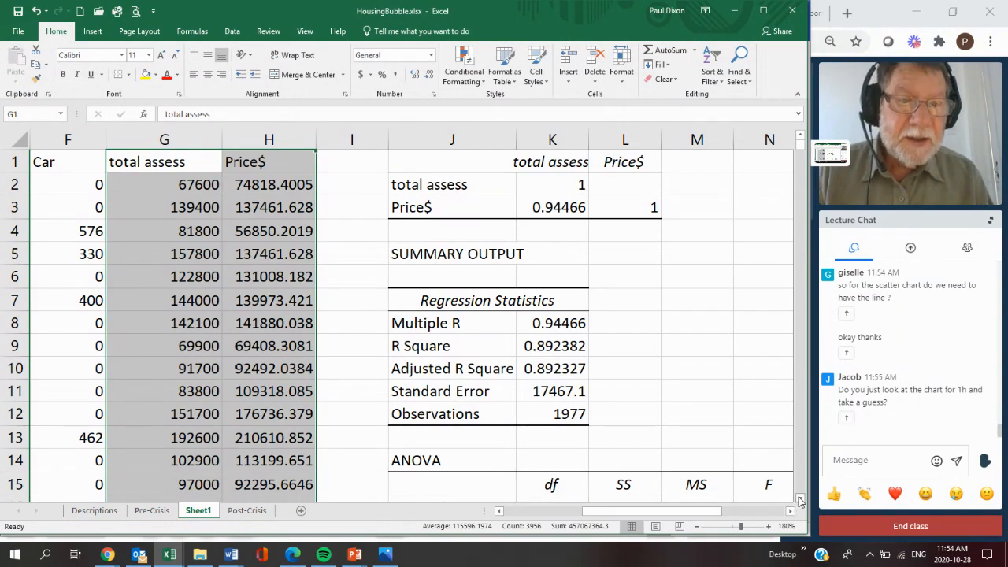
Enter the formula =K21+K22*J50000 in cell J24, directly below the estimated average price equation.
{"action": "left_click_drag", "start_coordinate": [800, 500], "coordinate": [800, 500]}
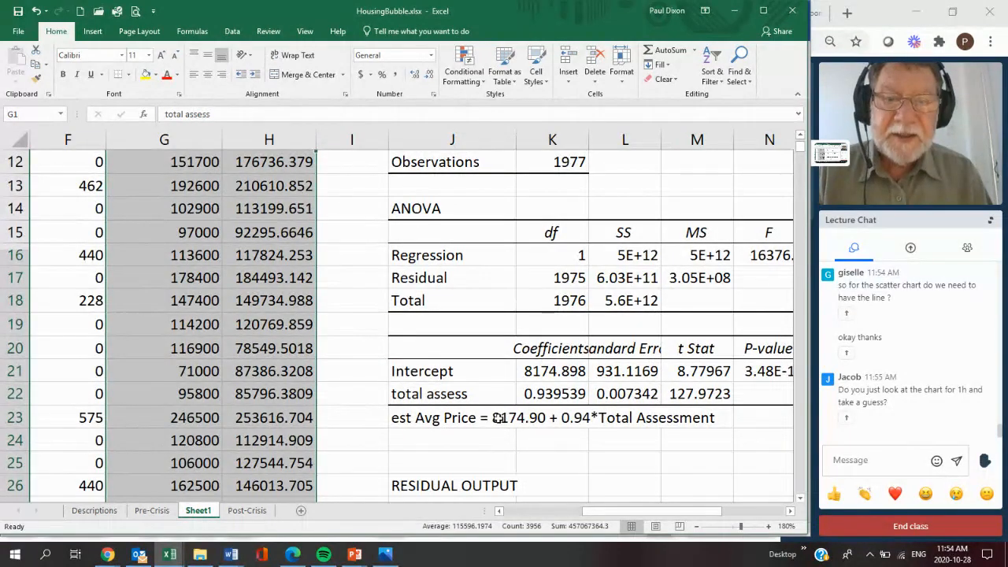
{"action": "left_click", "coordinate": [433, 446]}
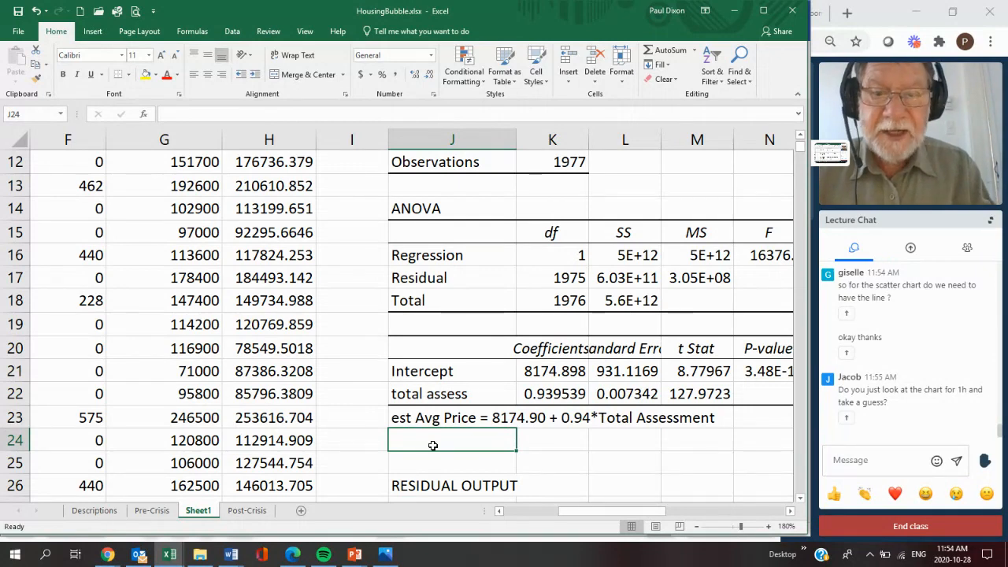
{"action": "type", "text": "="}
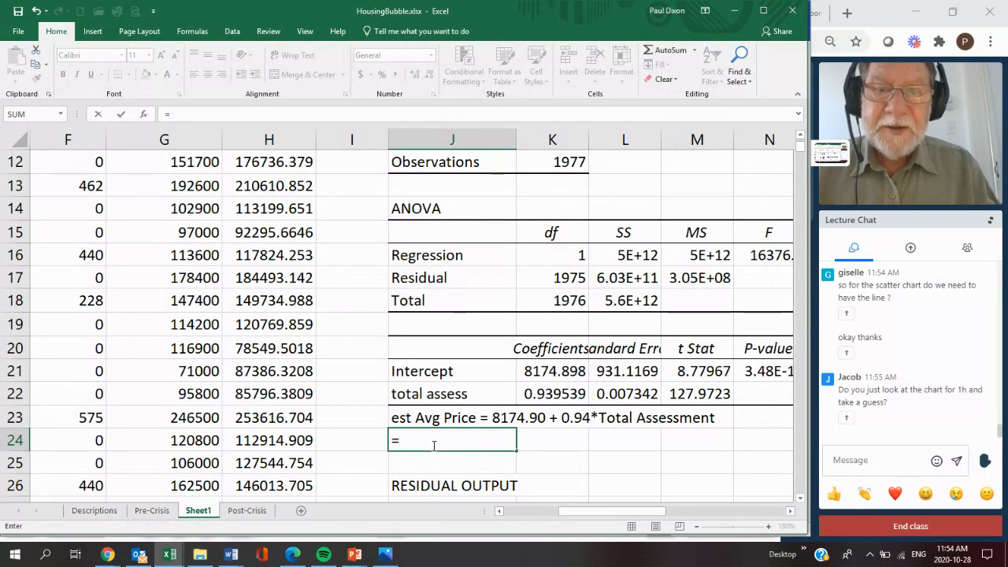
{"action": "left_click", "coordinate": [556, 376]}
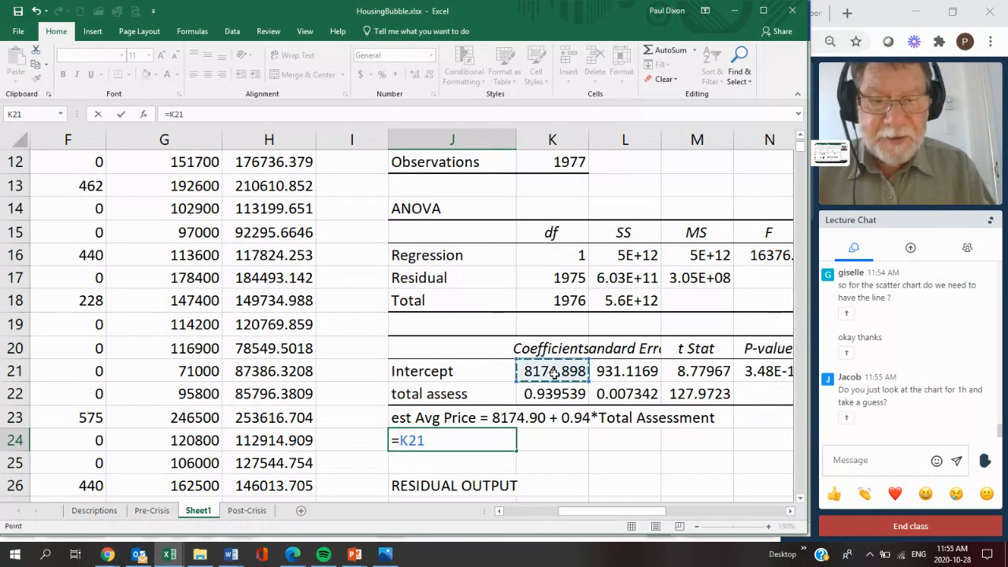
{"action": "type", "text": "+"}
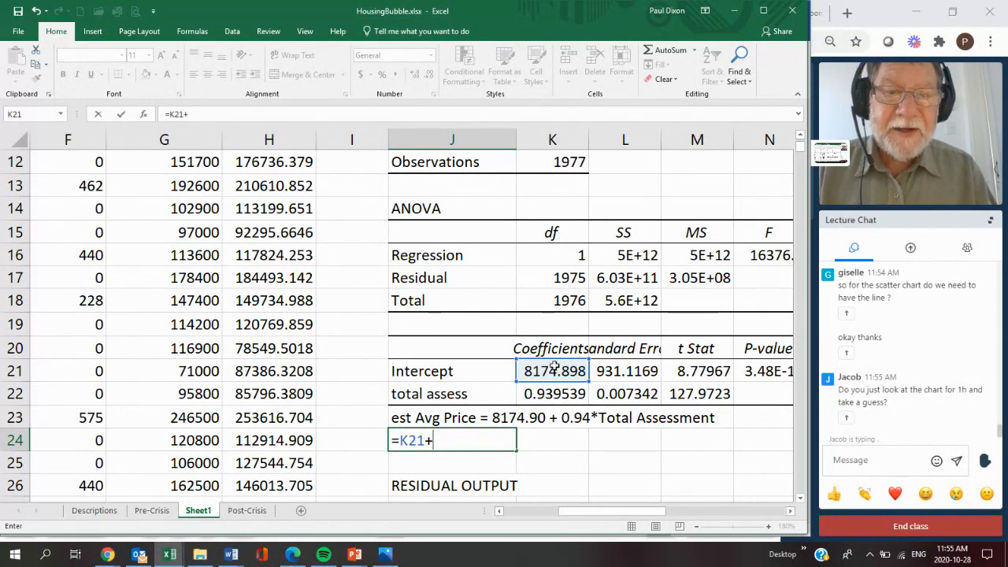
{"action": "left_click", "coordinate": [554, 394]}
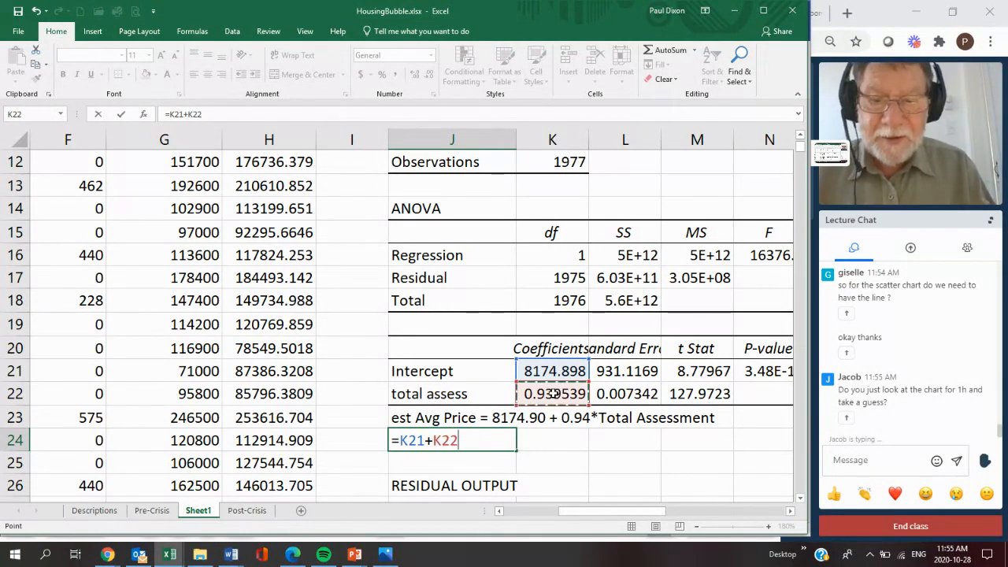
{"action": "type", "text": "*j5"}
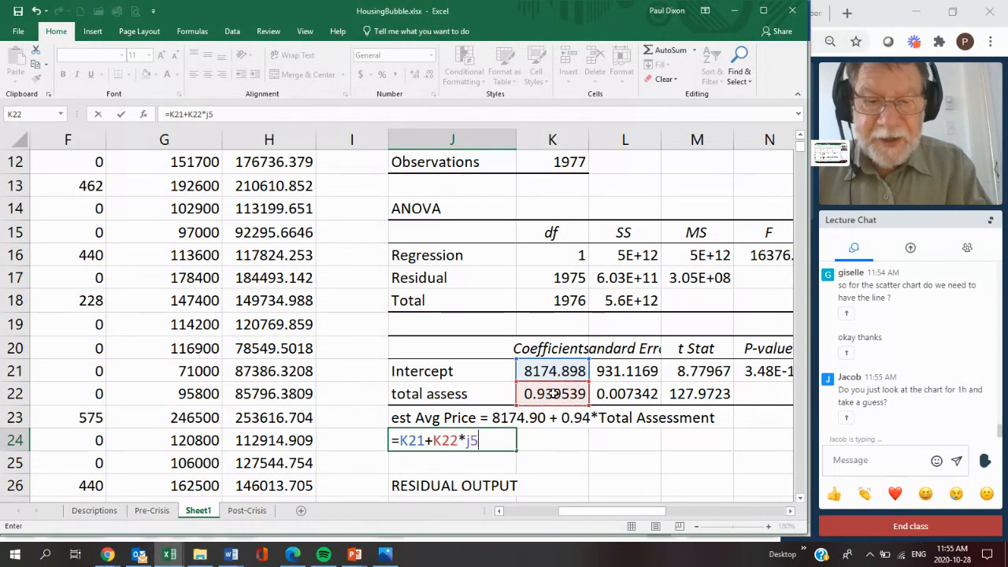
{"action": "type", "text": "0000"}
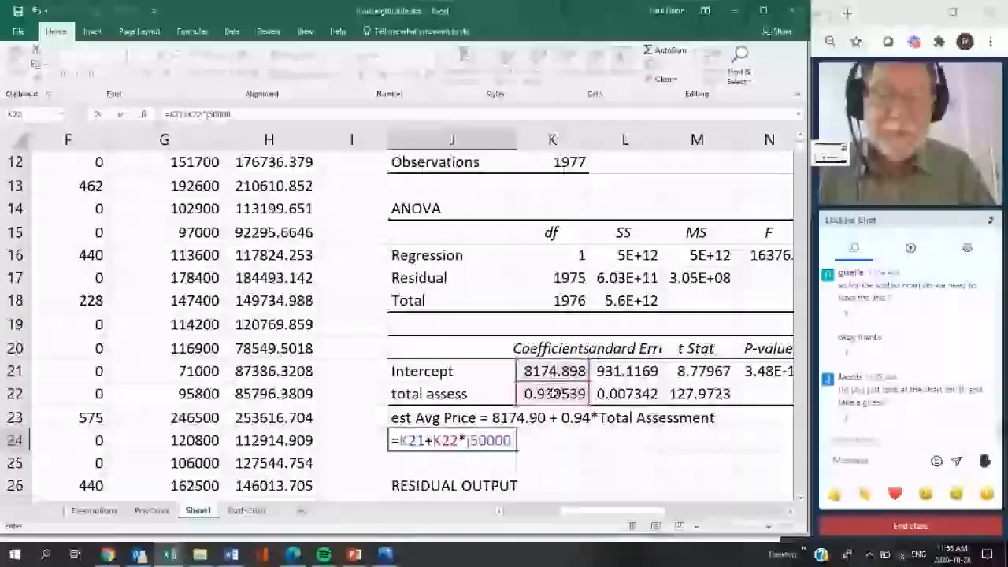
{"action": "key", "text": "Return"}
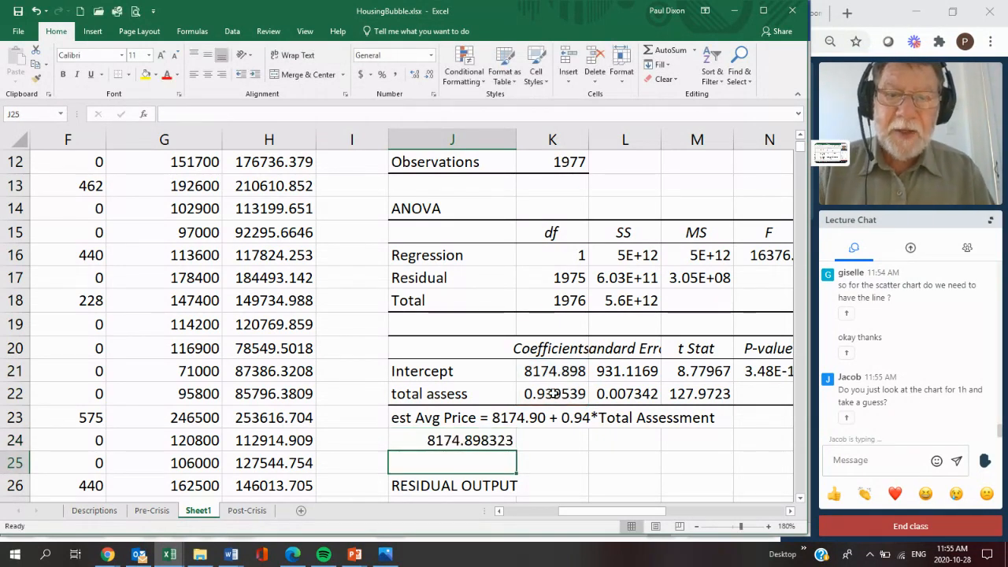
Correct the formula in J24 to =K21+K22*50000 by removing the stray J before the assessment value.
{"action": "left_click", "coordinate": [468, 442]}
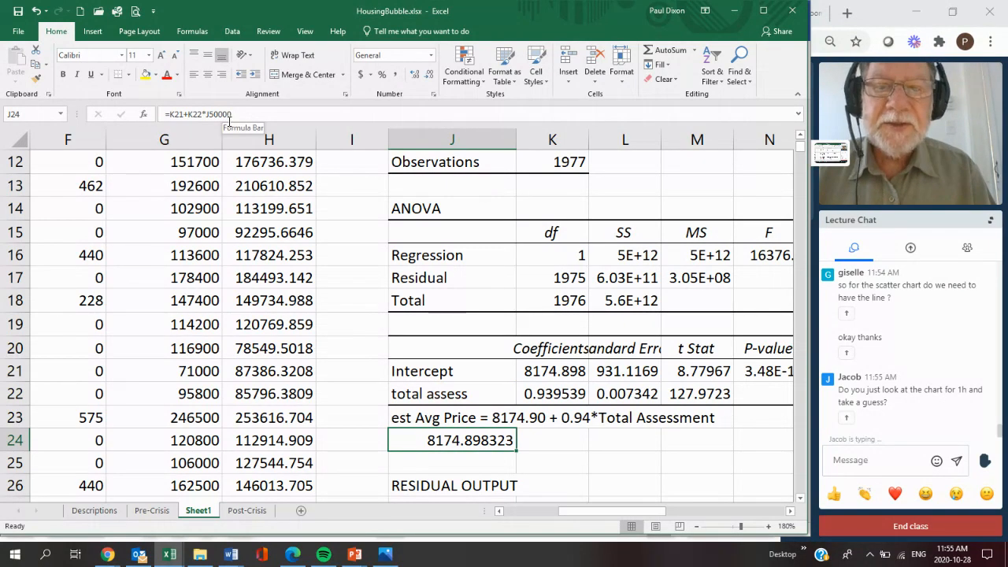
{"action": "left_click", "coordinate": [207, 114]}
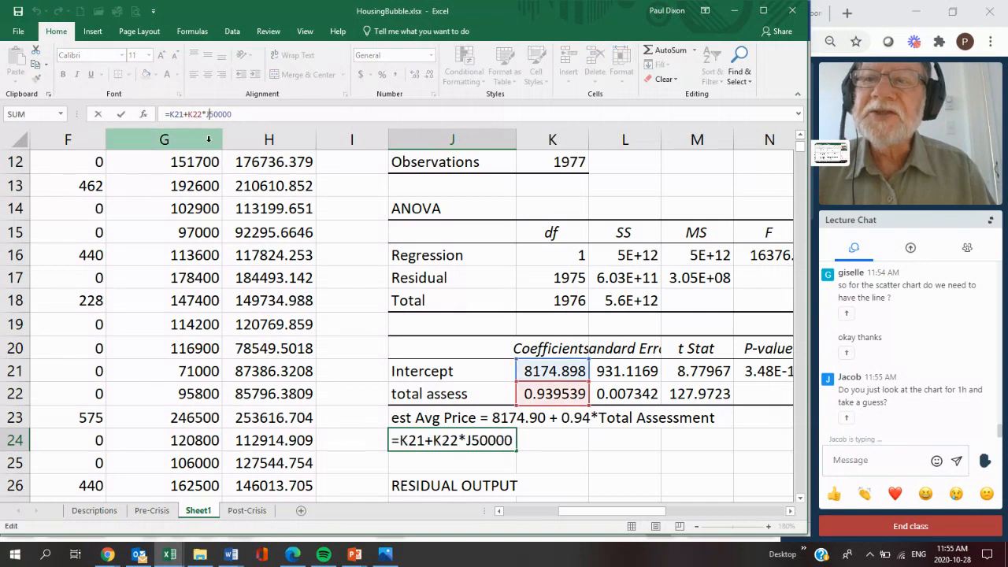
{"action": "key", "text": "Delete"}
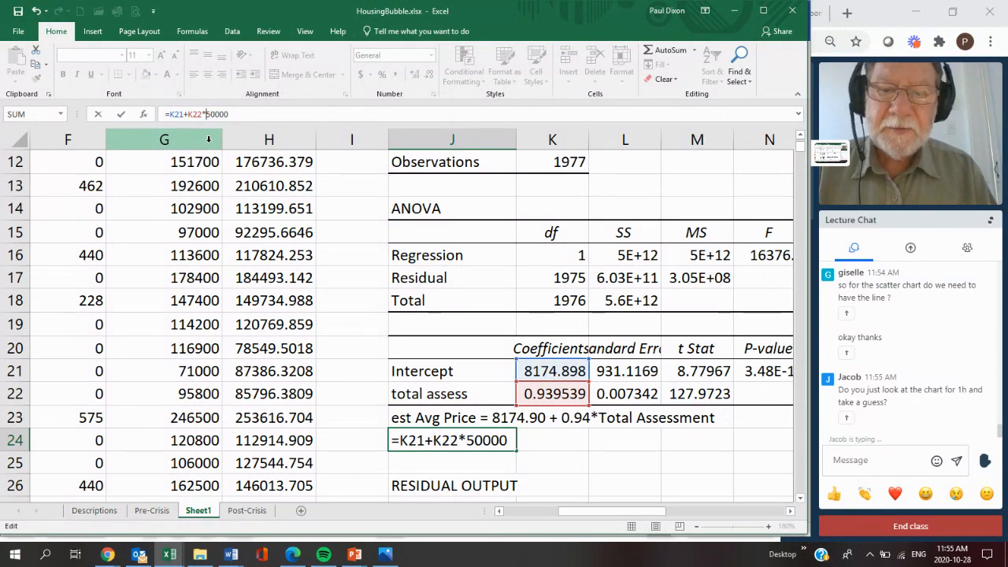
{"action": "key", "text": "Return"}
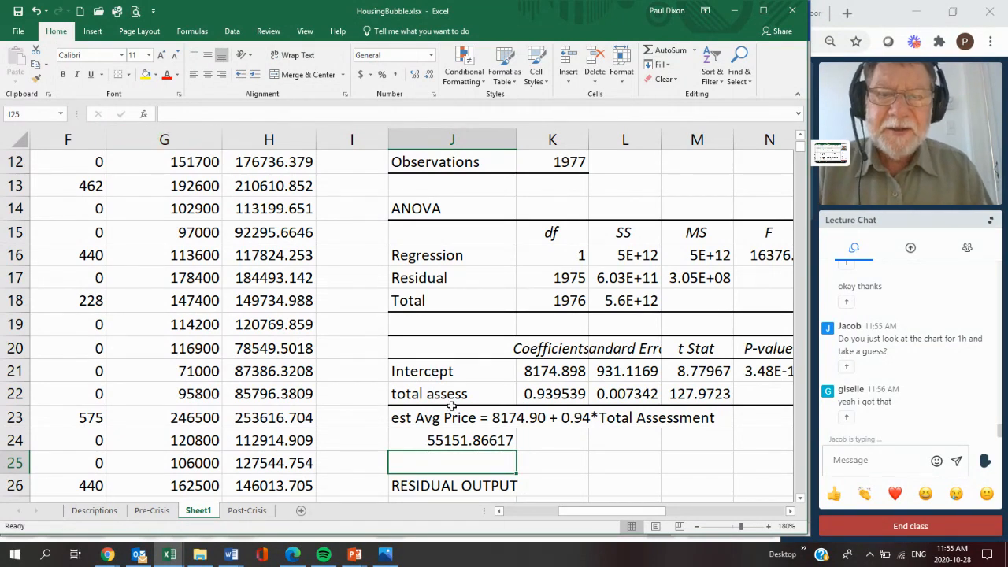
Change the assessment value in the J24 formula to 200000 to estimate the average price at that assessment.
{"action": "left_click", "coordinate": [452, 439]}
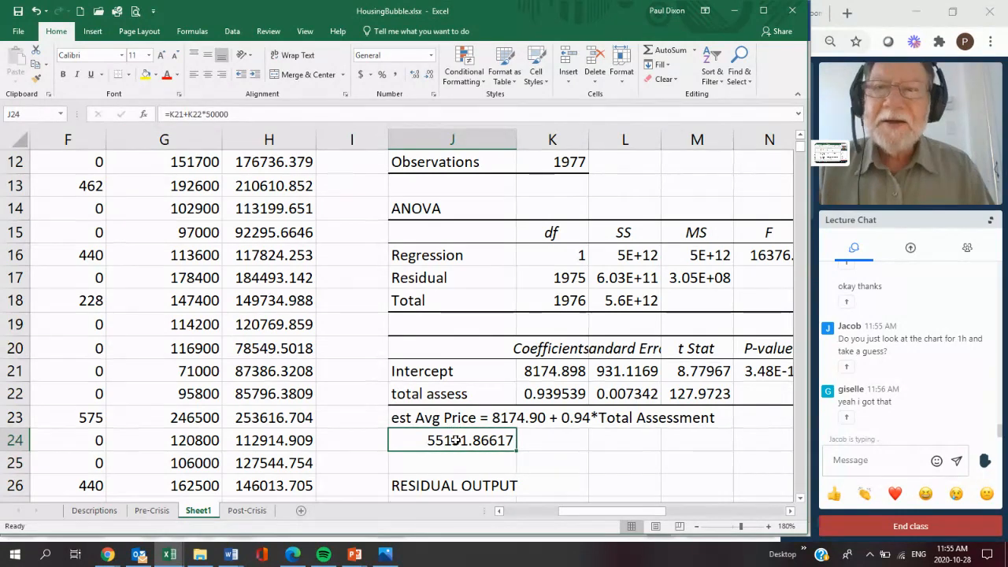
{"action": "left_click", "coordinate": [211, 114]}
{"action": "key", "text": "BackSpace"}
{"action": "type", "text": "2"}
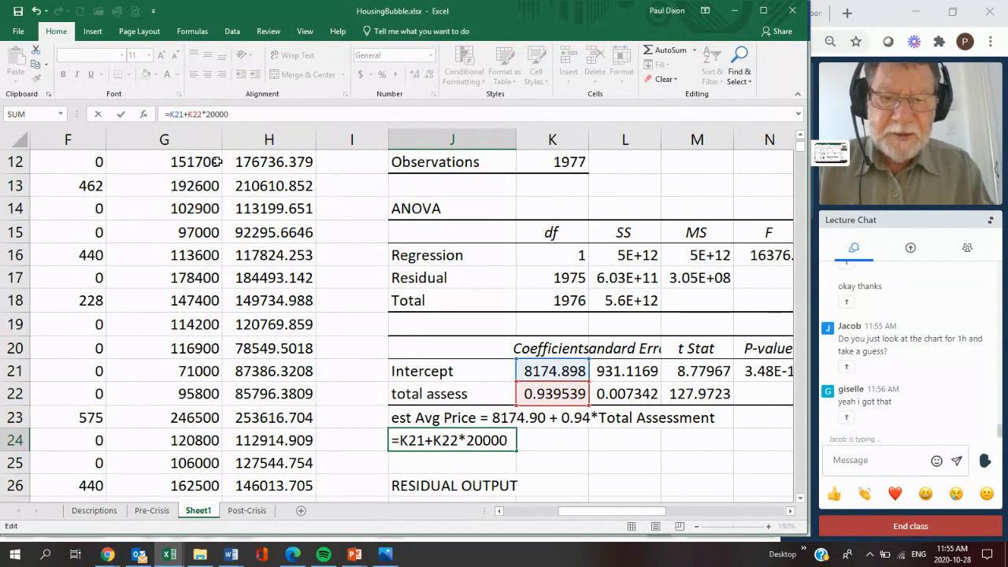
{"action": "type", "text": "0"}
{"action": "key", "text": "Return"}
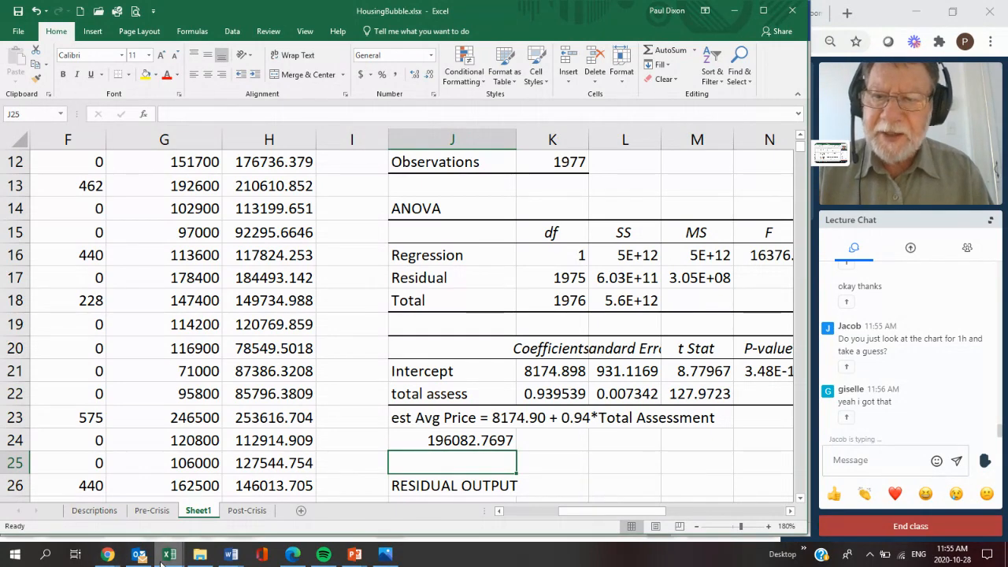
Switch to the Assignment 3 document in Word and read question 2, parts a to h, rechecking questions 1d to 1i.
{"action": "mouse_move", "coordinate": [230, 554]}
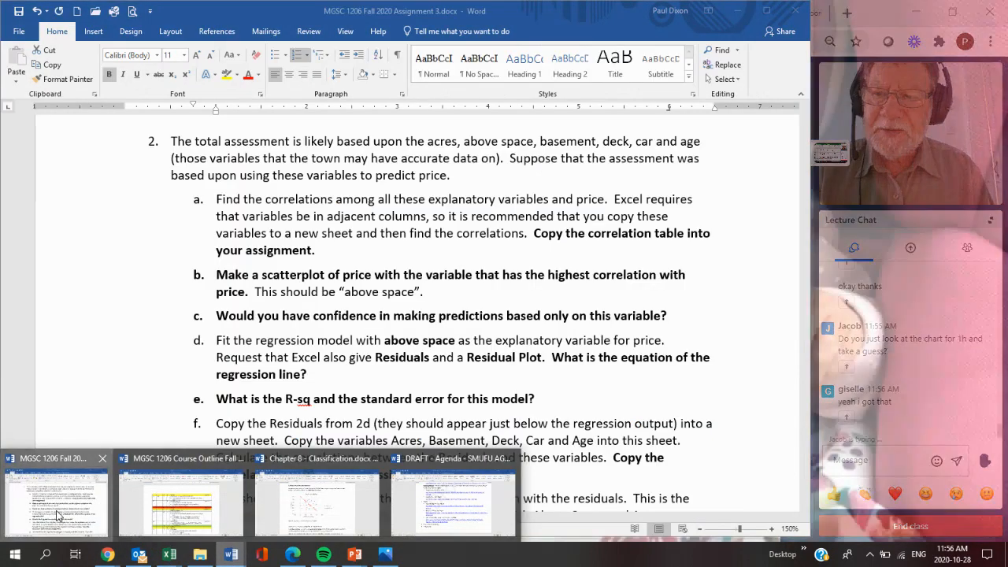
{"action": "left_click", "coordinate": [57, 516]}
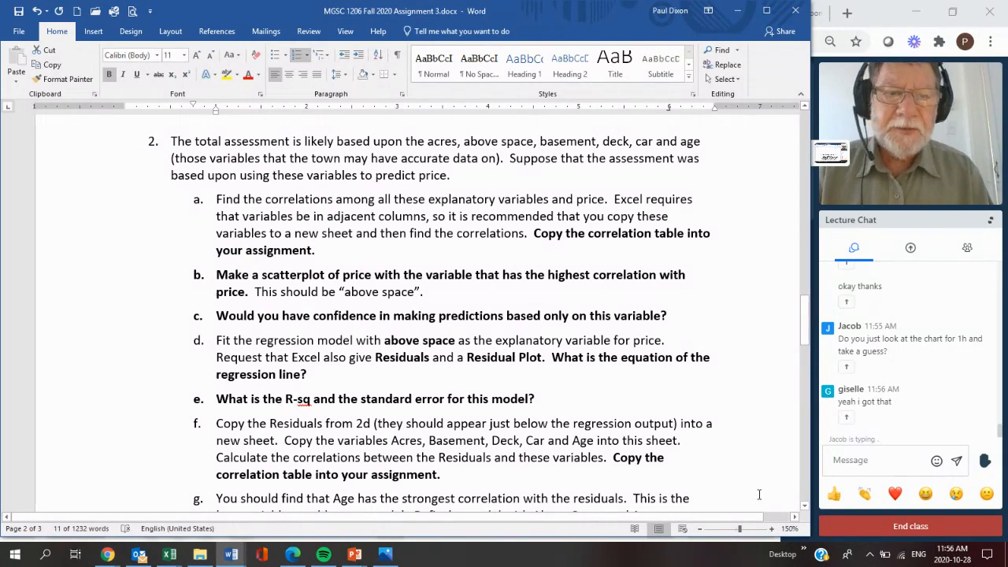
{"action": "left_click", "coordinate": [804, 506]}
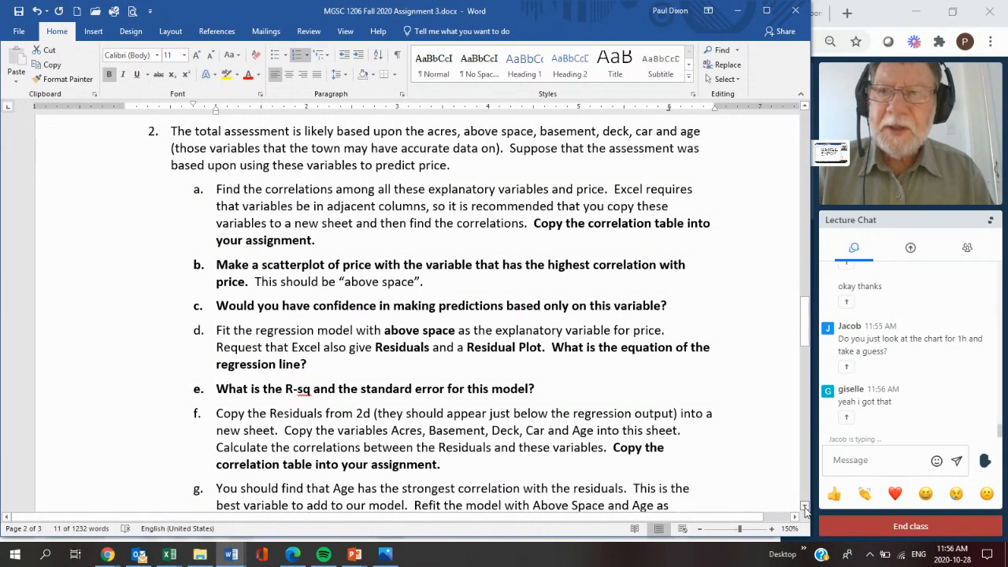
{"action": "left_click", "coordinate": [804, 507]}
{"action": "left_click", "coordinate": [804, 507]}
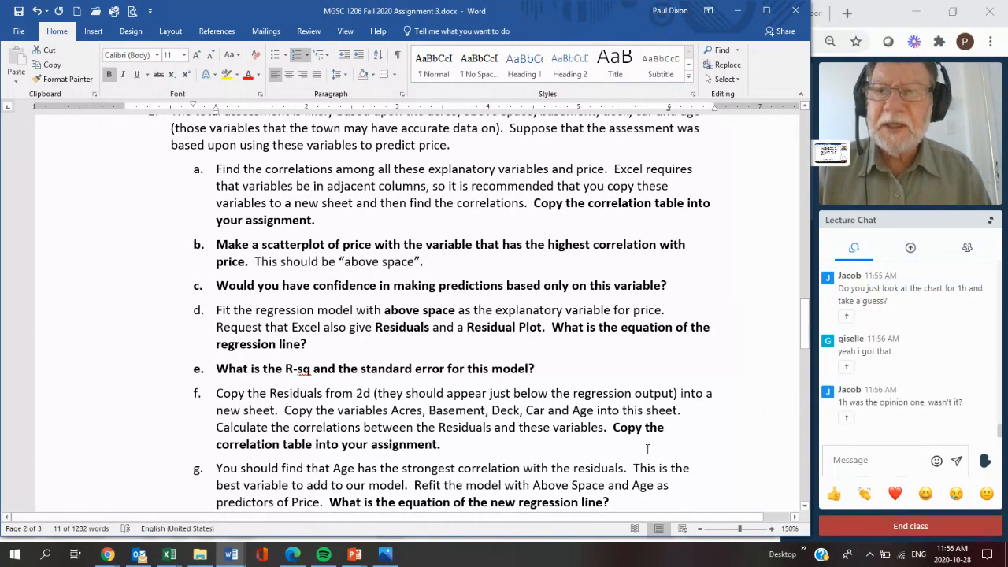
{"action": "left_click", "coordinate": [804, 142]}
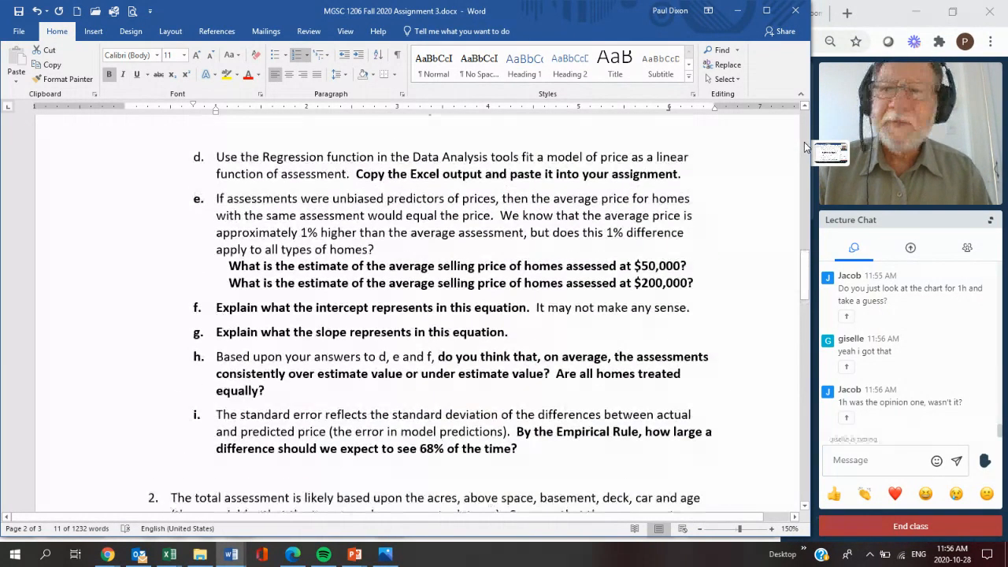
{"action": "left_click", "coordinate": [806, 492]}
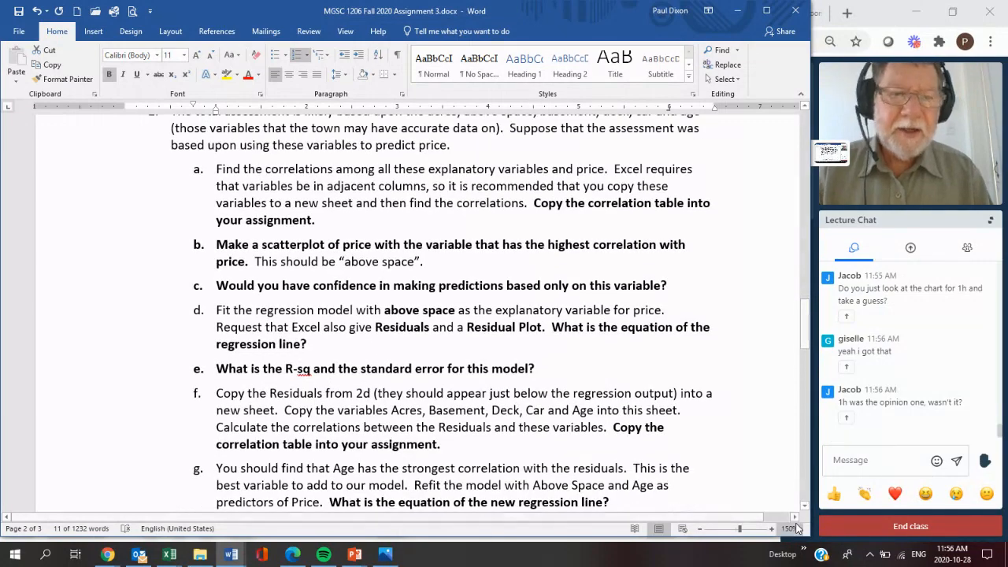
{"action": "left_click", "coordinate": [804, 506]}
{"action": "left_click", "coordinate": [805, 506]}
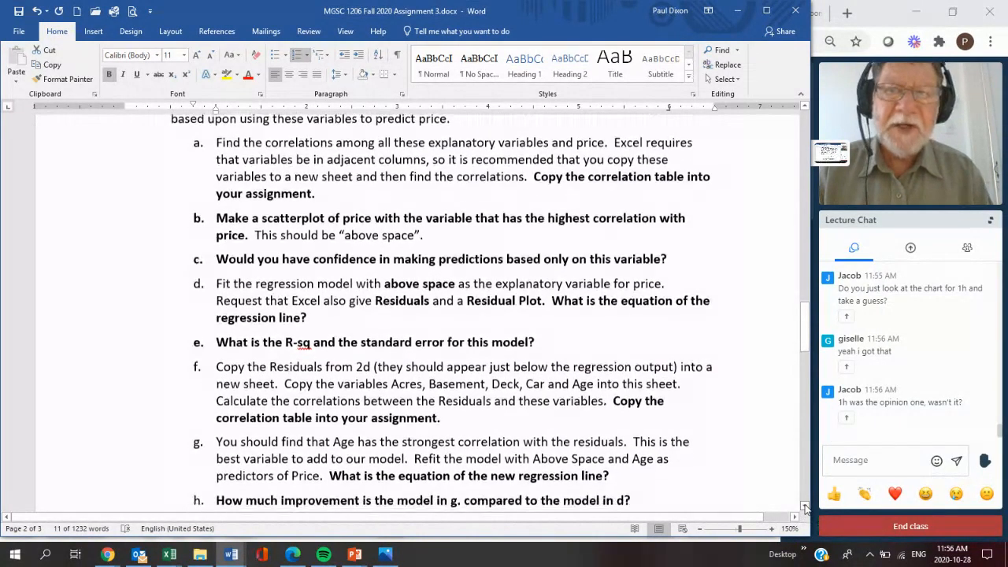
{"action": "left_click", "coordinate": [805, 506]}
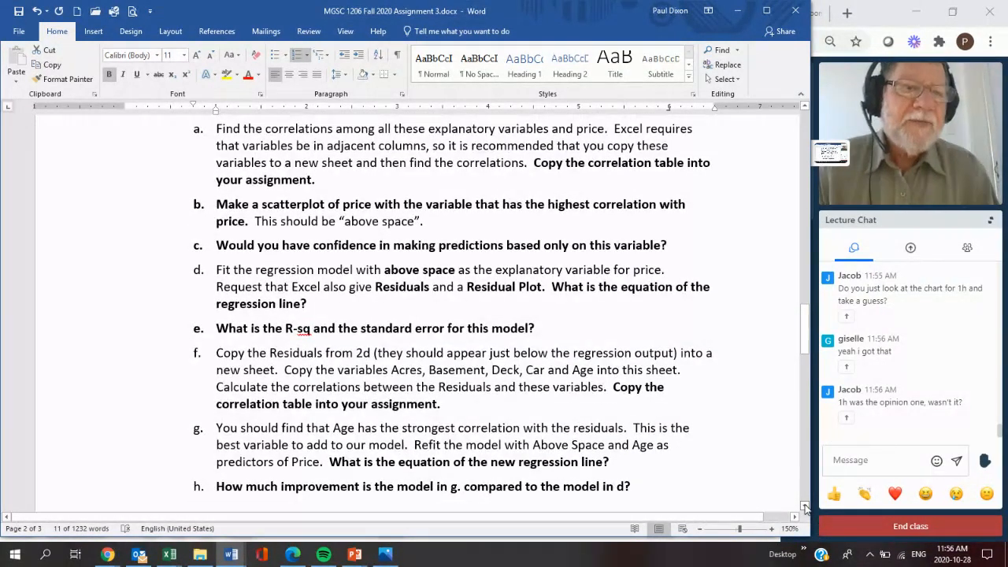
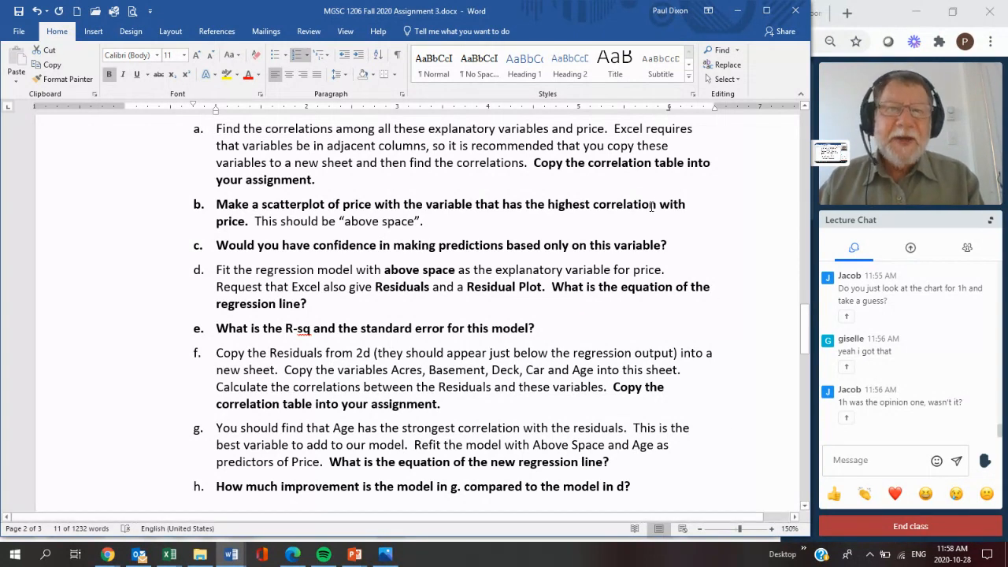
{"action": "scroll", "coordinate": [634, 211], "scroll_direction": "down", "scroll_amount": 4, "text": "ctrl"}
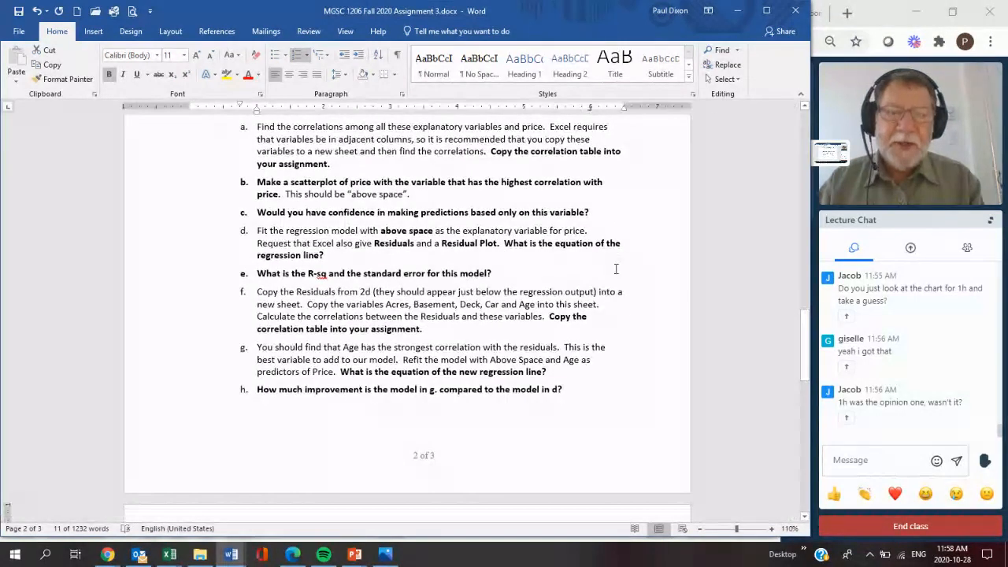
{"action": "left_click", "coordinate": [699, 530]}
{"action": "left_click", "coordinate": [699, 530]}
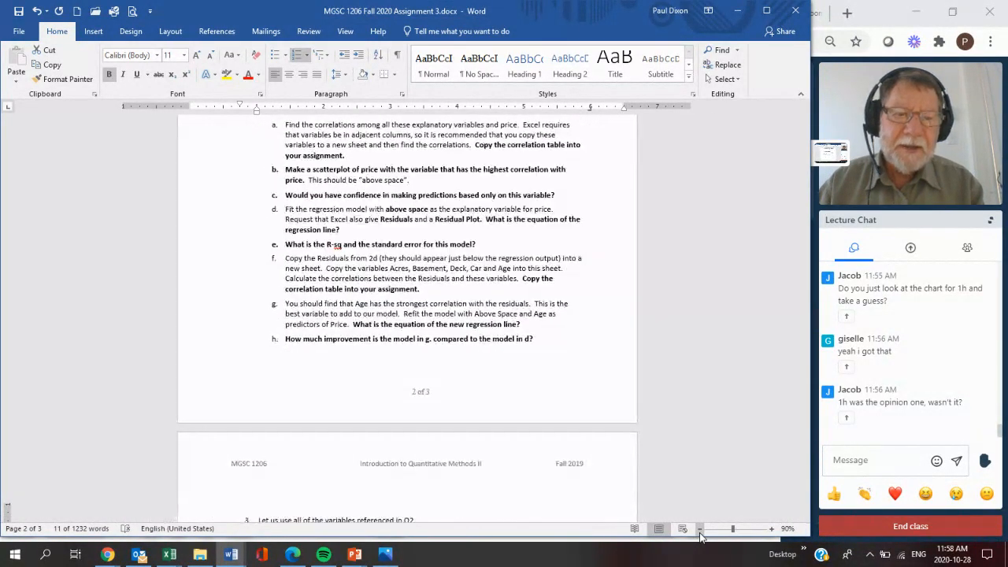
{"action": "left_click", "coordinate": [772, 529]}
{"action": "left_click", "coordinate": [772, 531]}
{"action": "left_click", "coordinate": [773, 531]}
{"action": "left_click", "coordinate": [772, 531]}
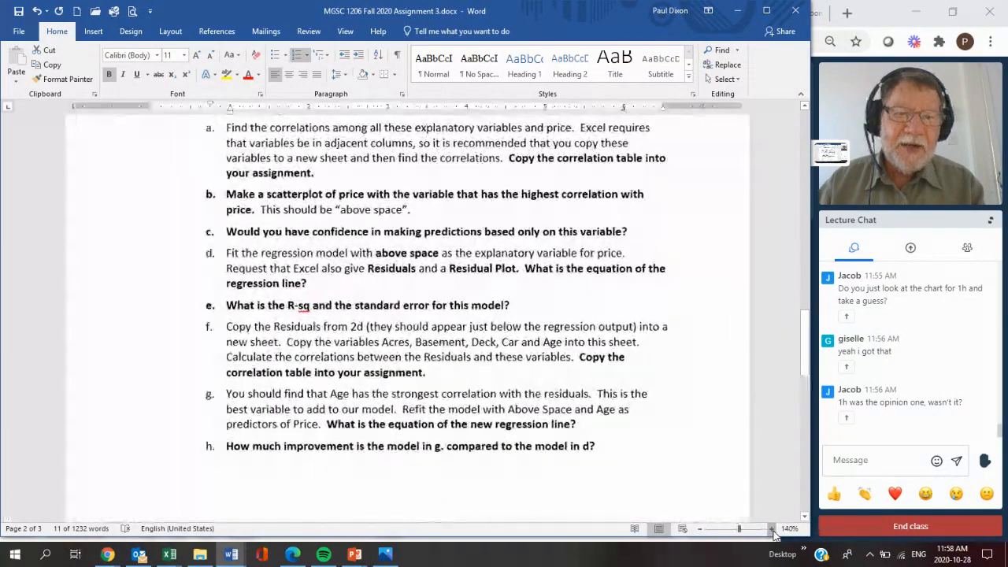
{"action": "left_click", "coordinate": [772, 531]}
{"action": "left_click", "coordinate": [772, 530]}
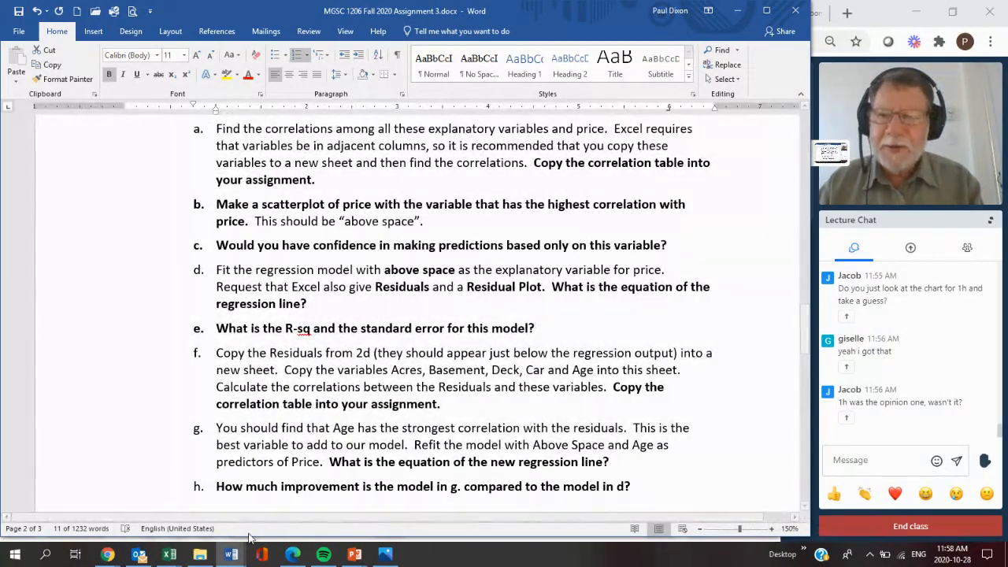
Switch to the HousingBubble workbook in Excel and copy Sheet1's columns A to H, Acres through Price$, into a new sheet.
{"action": "left_click", "coordinate": [172, 556]}
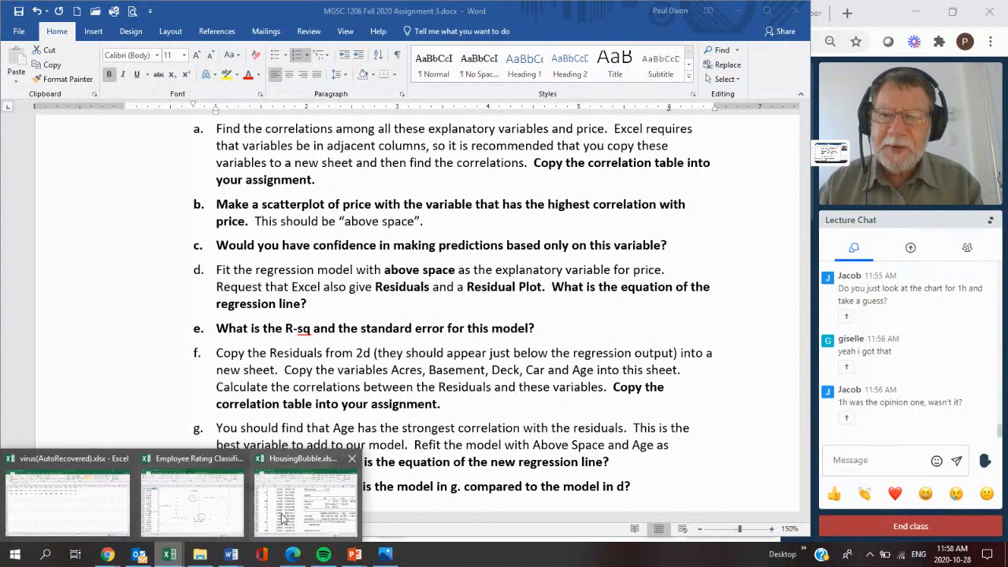
{"action": "left_click", "coordinate": [296, 517]}
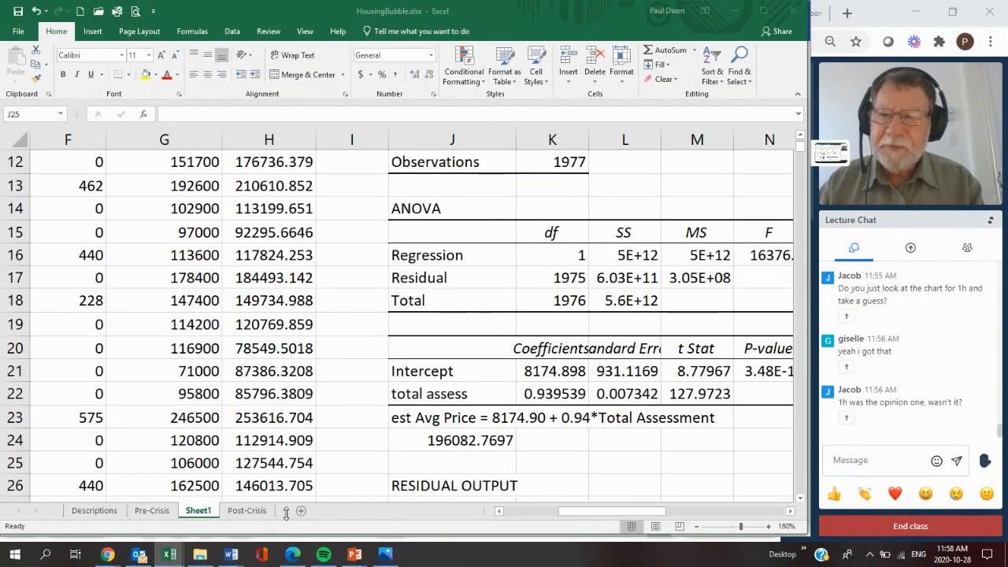
{"action": "left_click", "coordinate": [499, 510]}
{"action": "left_click", "coordinate": [498, 511]}
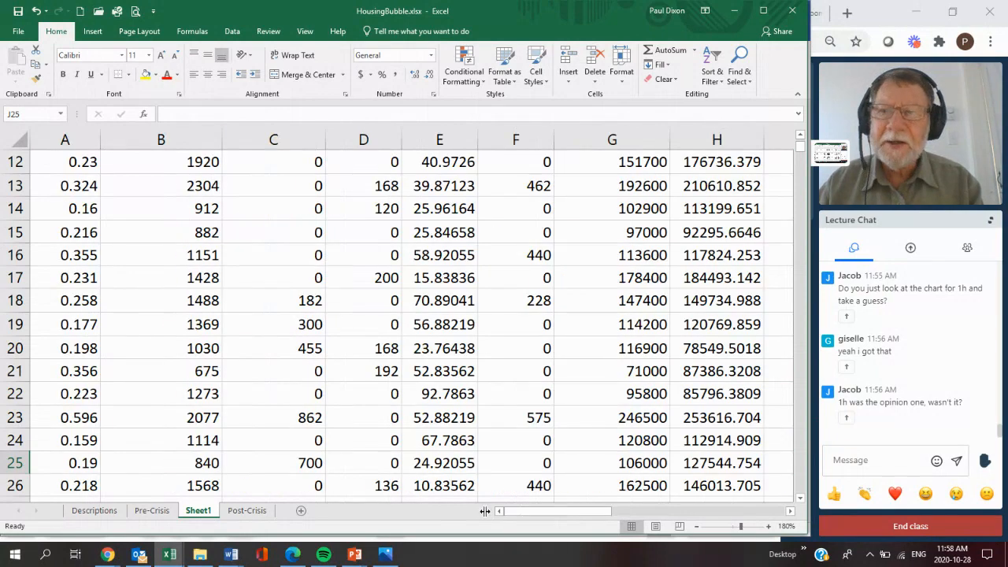
{"action": "left_click_drag", "start_coordinate": [800, 147], "coordinate": [801, 137]}
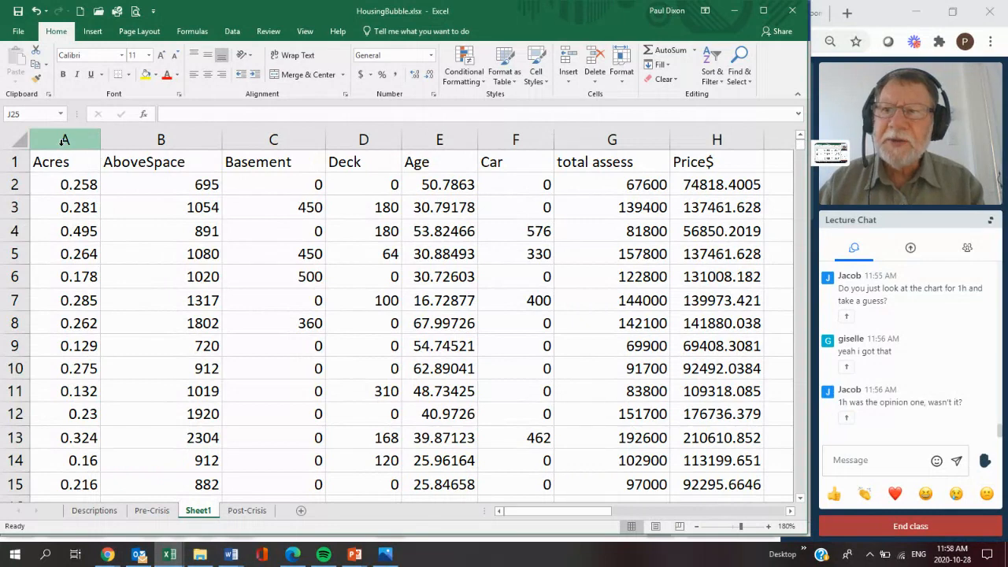
{"action": "mouse_move", "coordinate": [61, 142]}
{"action": "left_mouse_down"}
{"action": "mouse_move", "coordinate": [455, 156]}
{"action": "mouse_move", "coordinate": [742, 144]}
{"action": "left_mouse_up"}
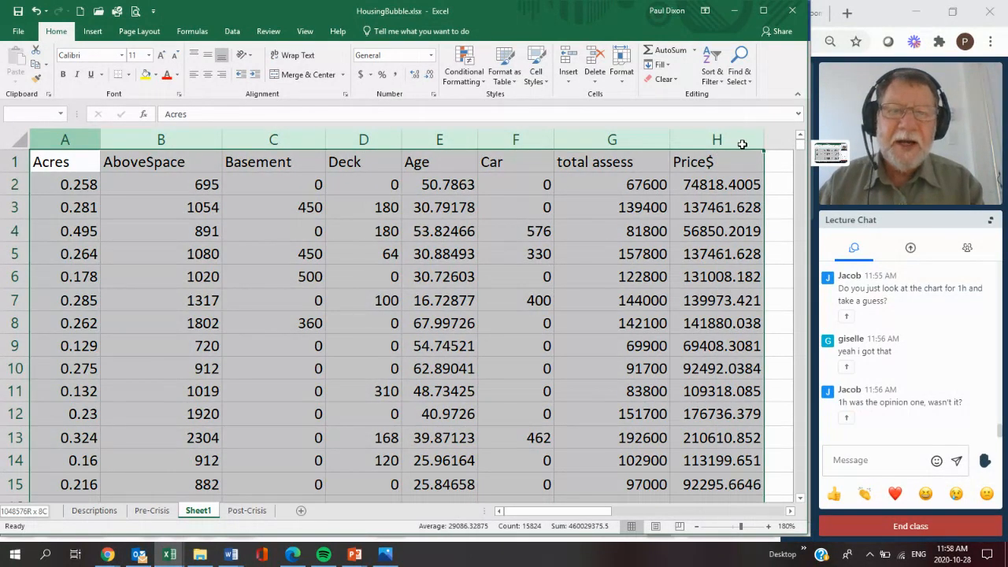
{"action": "key", "text": "ctrl+c"}
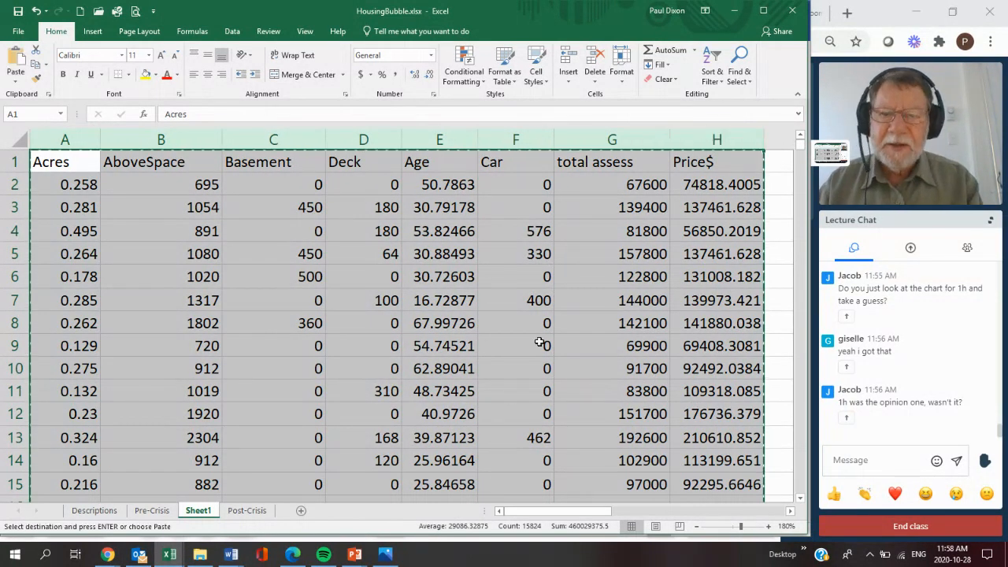
{"action": "left_click", "coordinate": [301, 510]}
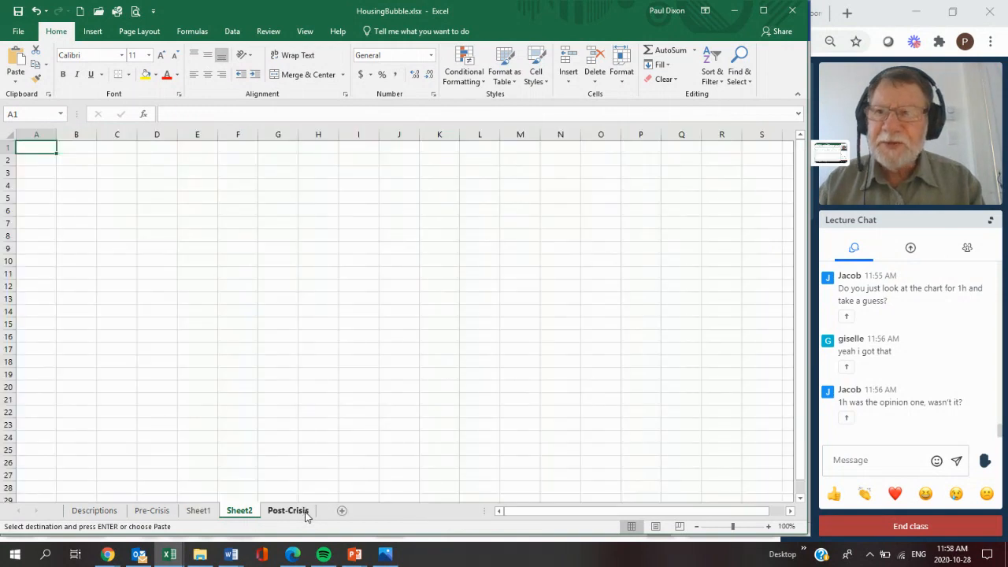
{"action": "key", "text": "Return"}
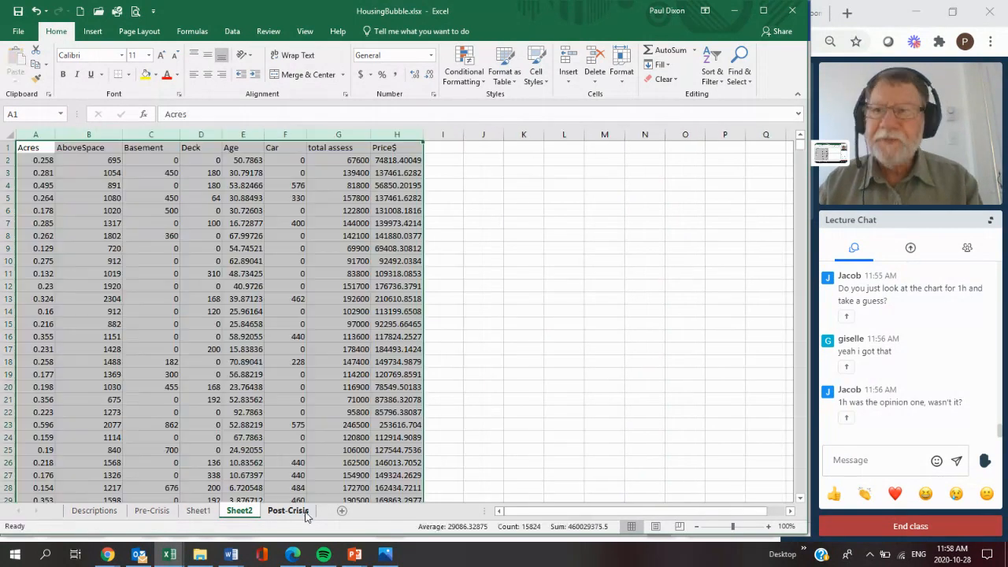
Rename Sheet1, which holds the question 1 regression, as Q1.
{"action": "right_click", "coordinate": [195, 513]}
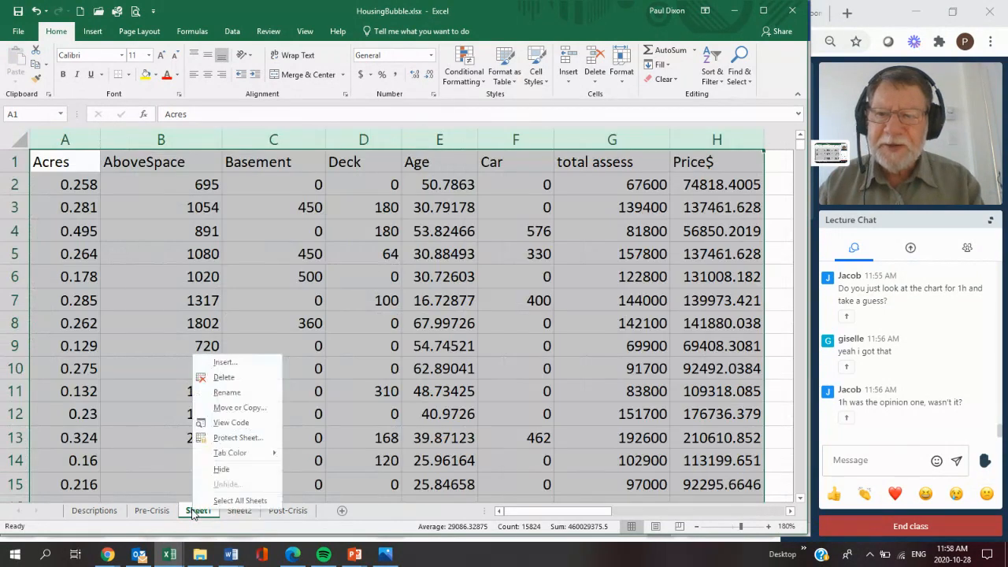
{"action": "left_click", "coordinate": [227, 391]}
{"action": "type", "text": "Q1"}
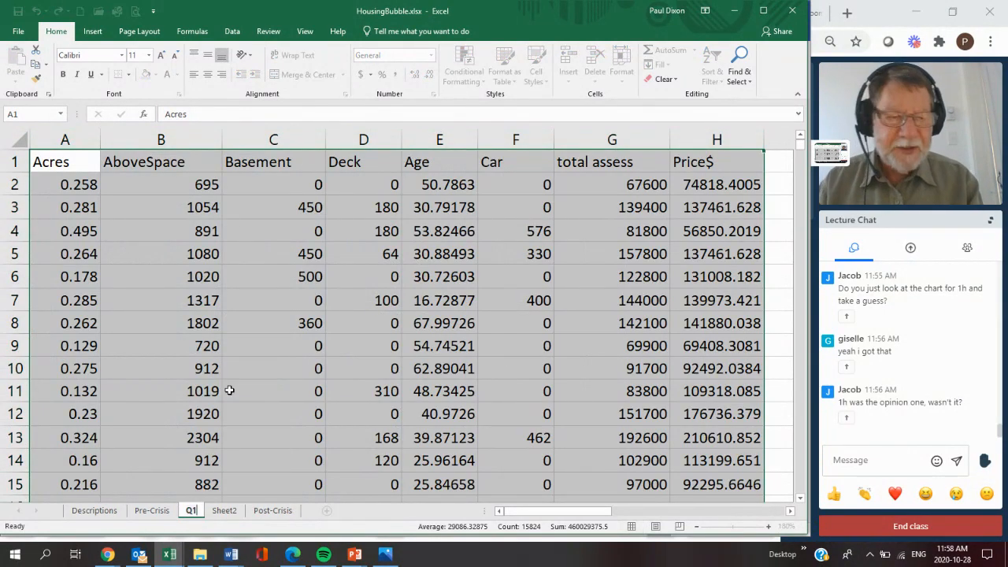
{"action": "key", "text": "Return"}
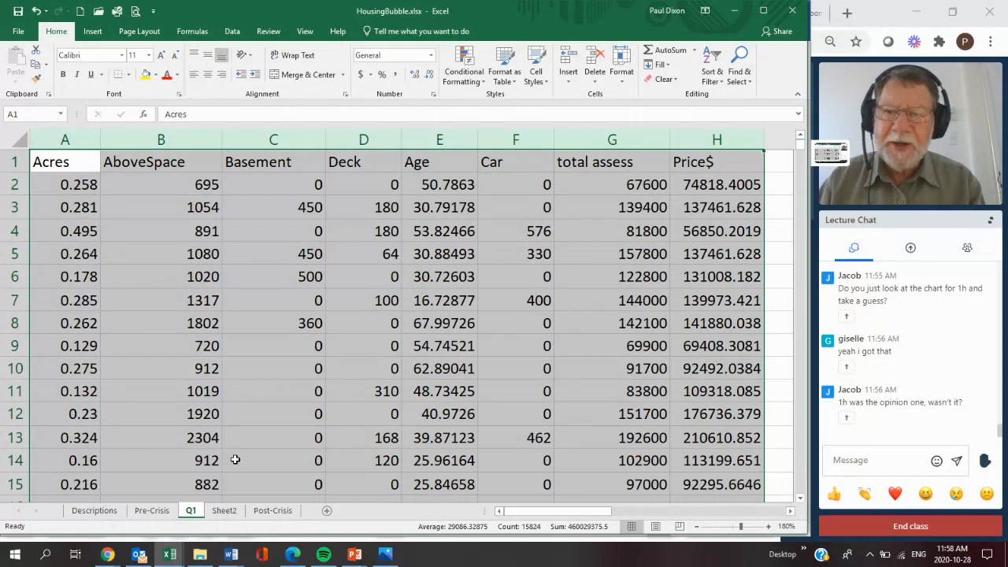
Rename Sheet2, which holds the copied housing variables, as Q2.
{"action": "left_click", "coordinate": [226, 514]}
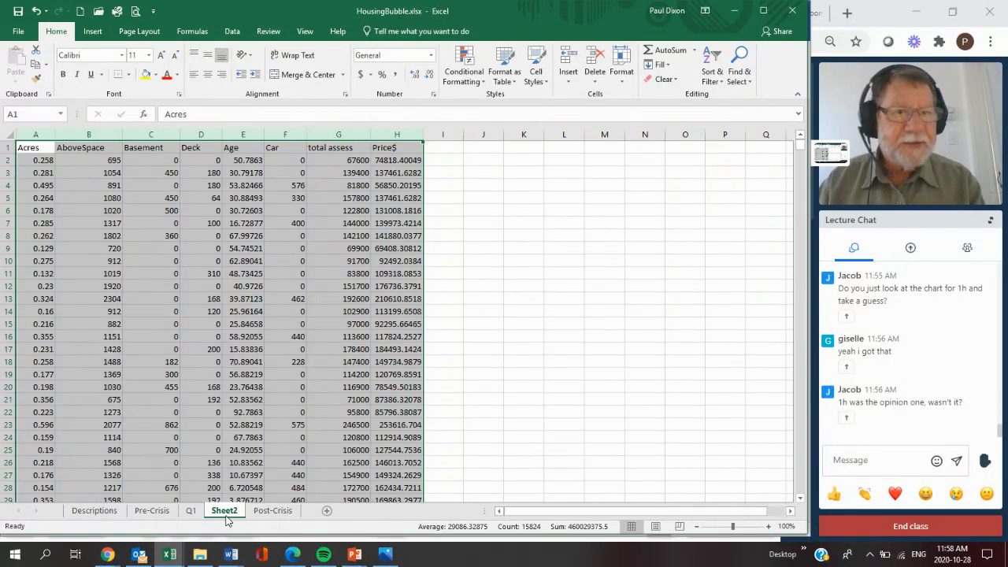
{"action": "right_click", "coordinate": [226, 513]}
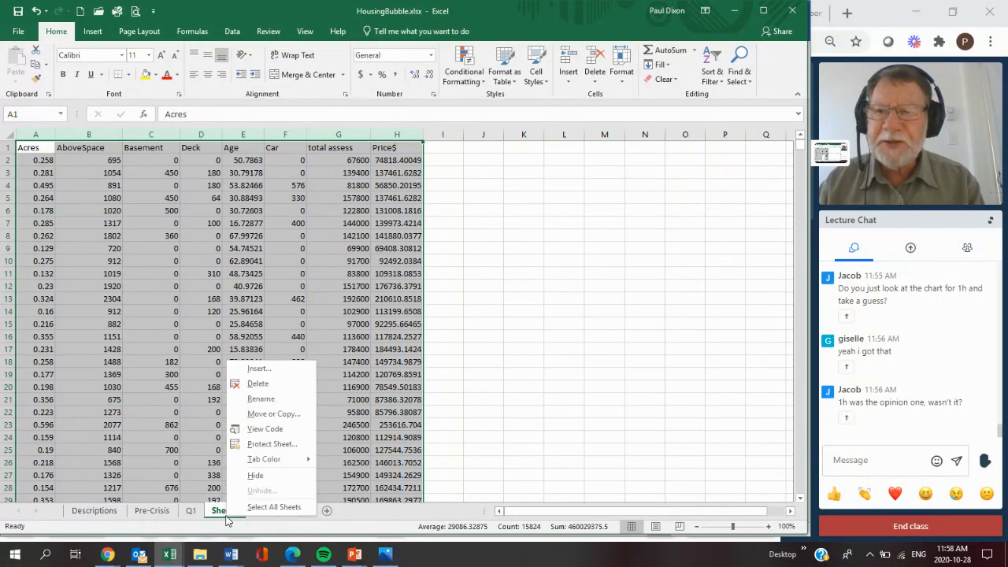
{"action": "left_click", "coordinate": [268, 399]}
{"action": "type", "text": "Q2"}
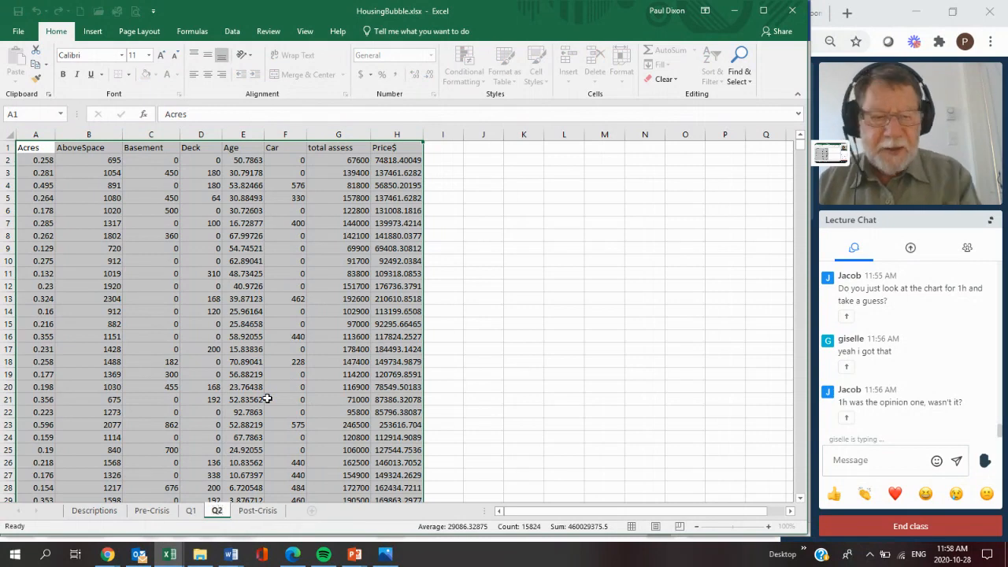
{"action": "key", "text": "Return"}
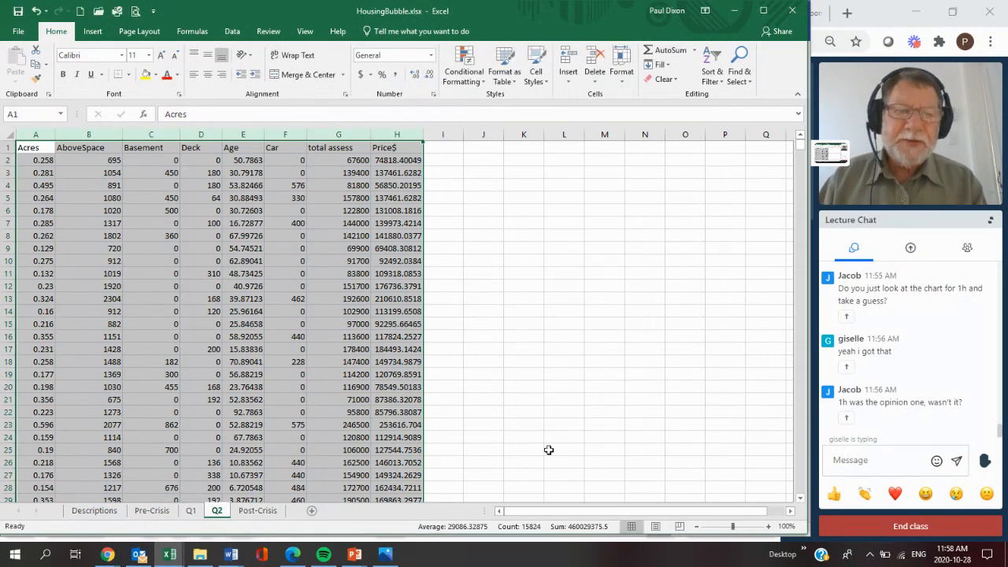
{"action": "left_click", "coordinate": [768, 525]}
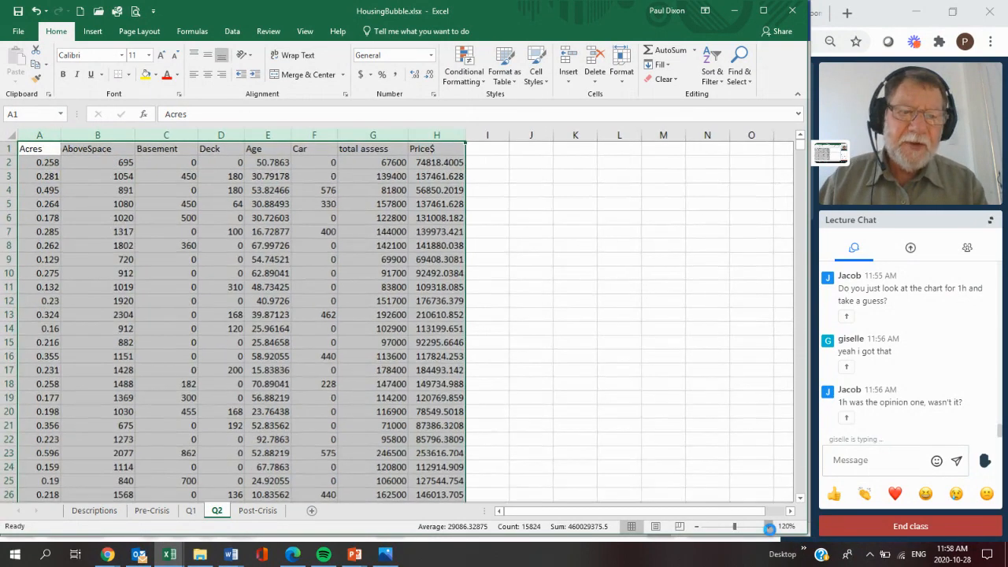
{"action": "left_click", "coordinate": [768, 526]}
{"action": "left_click", "coordinate": [768, 526]}
{"action": "left_click", "coordinate": [769, 526]}
{"action": "left_click", "coordinate": [769, 526]}
{"action": "left_click", "coordinate": [768, 526]}
{"action": "left_click", "coordinate": [769, 526]}
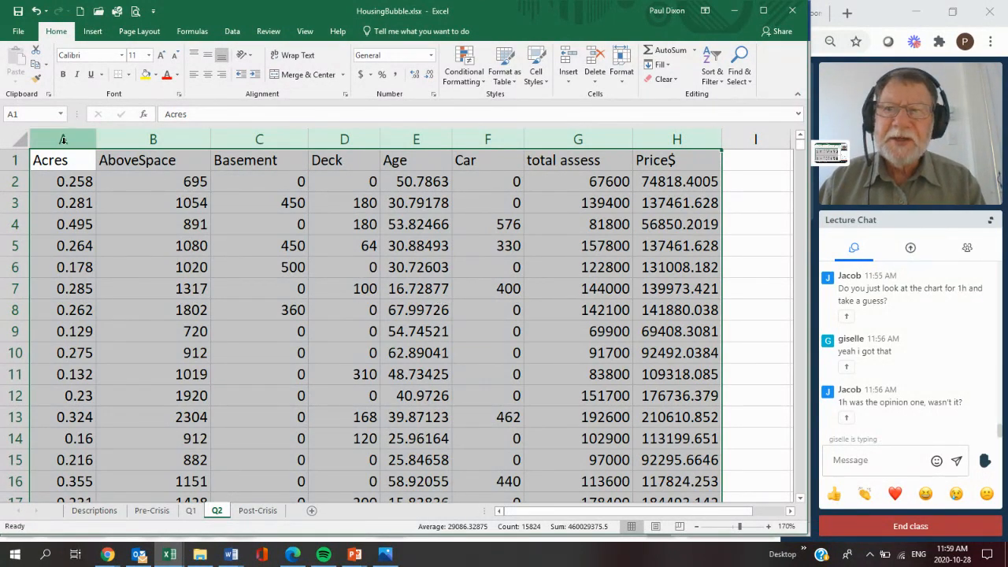
{"action": "mouse_move", "coordinate": [63, 140]}
{"action": "left_mouse_down"}
{"action": "mouse_move", "coordinate": [85, 140]}
{"action": "mouse_move", "coordinate": [57, 156]}
{"action": "left_mouse_up"}
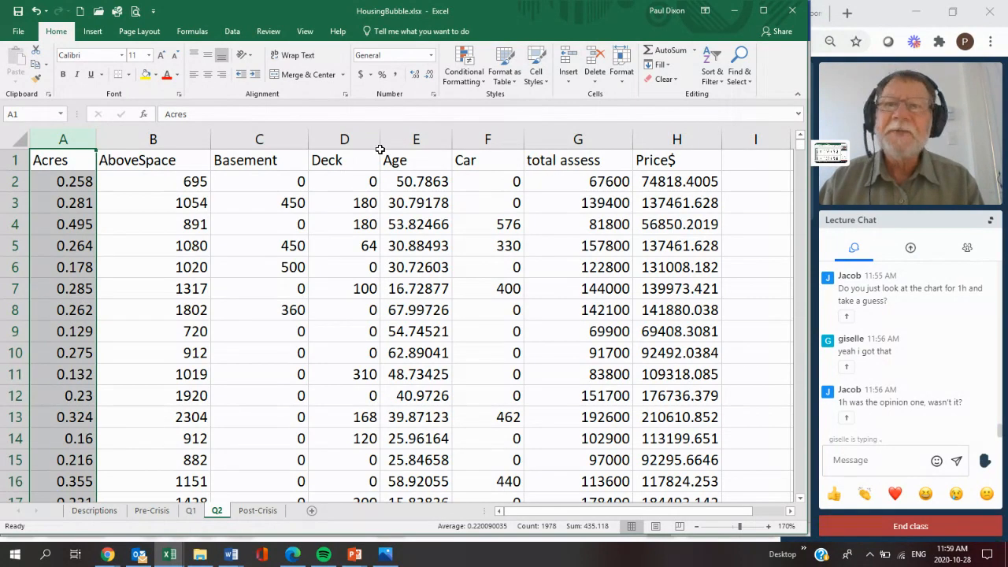
{"action": "left_click", "coordinate": [232, 31]}
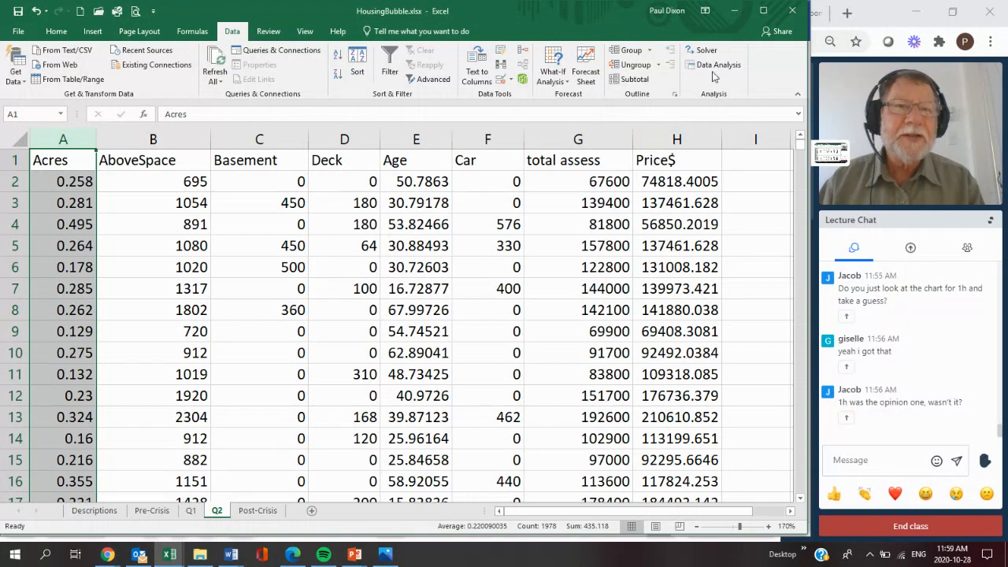
{"action": "left_click", "coordinate": [714, 68]}
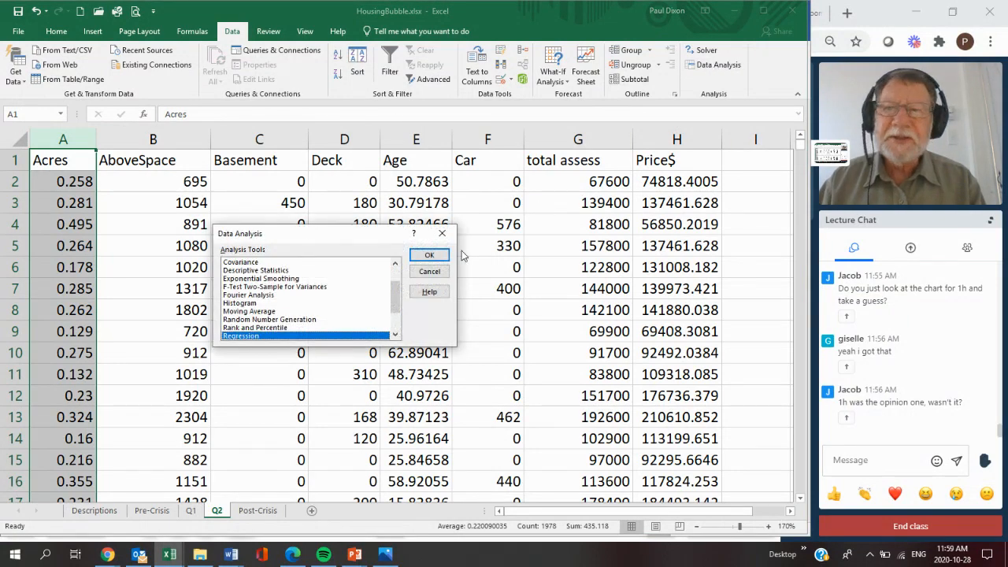
{"action": "left_click", "coordinate": [396, 265]}
{"action": "left_click", "coordinate": [260, 263]}
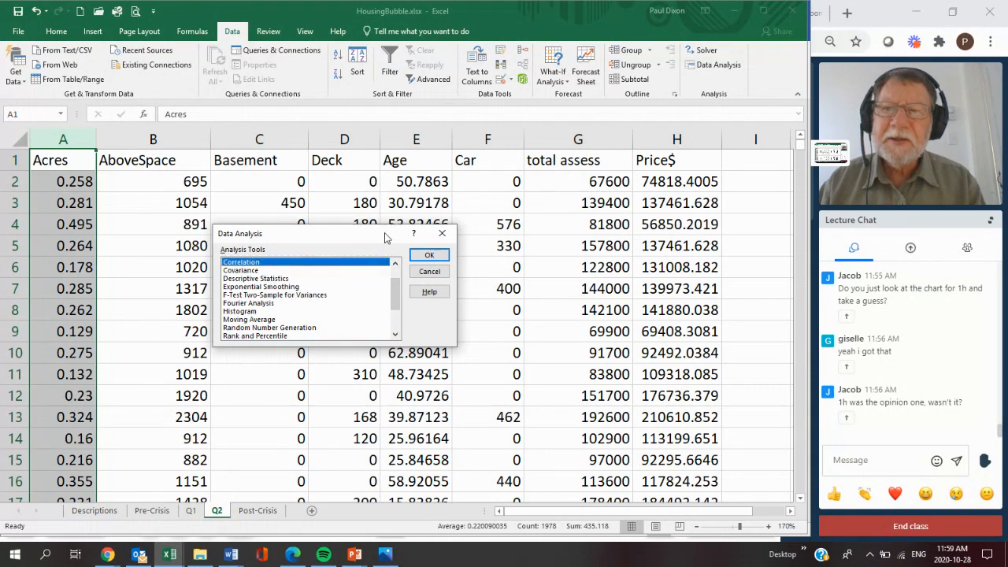
{"action": "left_click", "coordinate": [429, 254]}
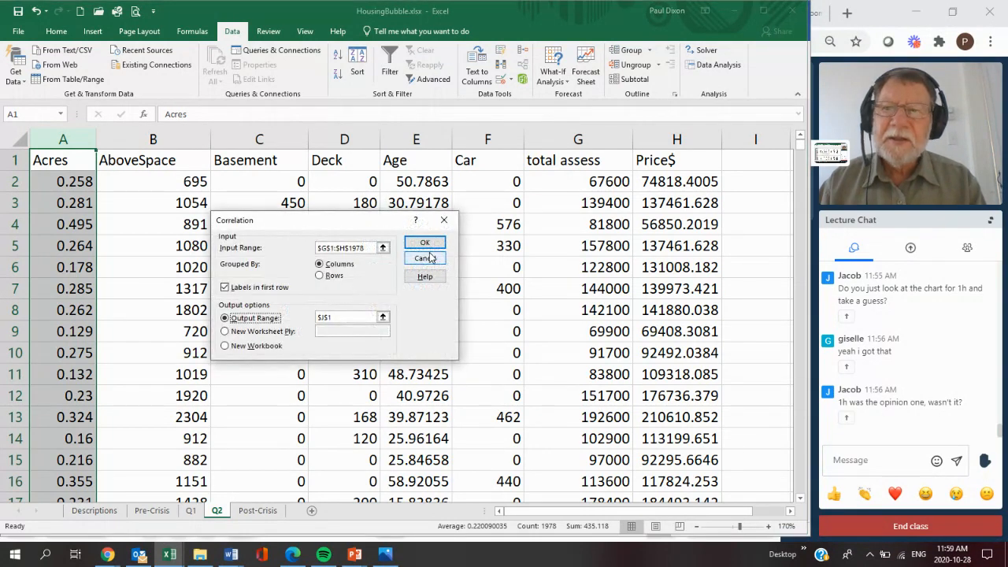
{"action": "left_click", "coordinate": [327, 247]}
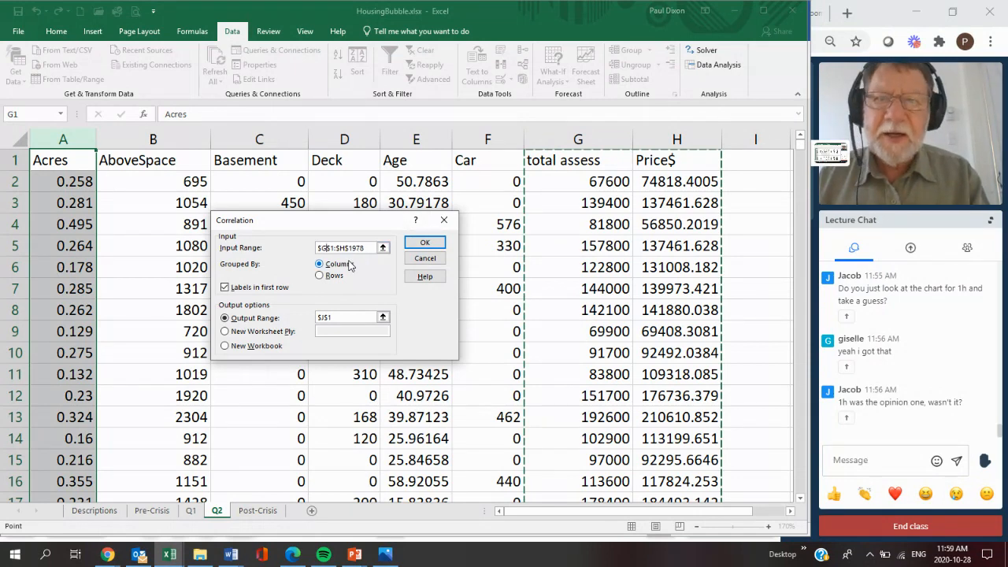
{"action": "left_click", "coordinate": [424, 258]}
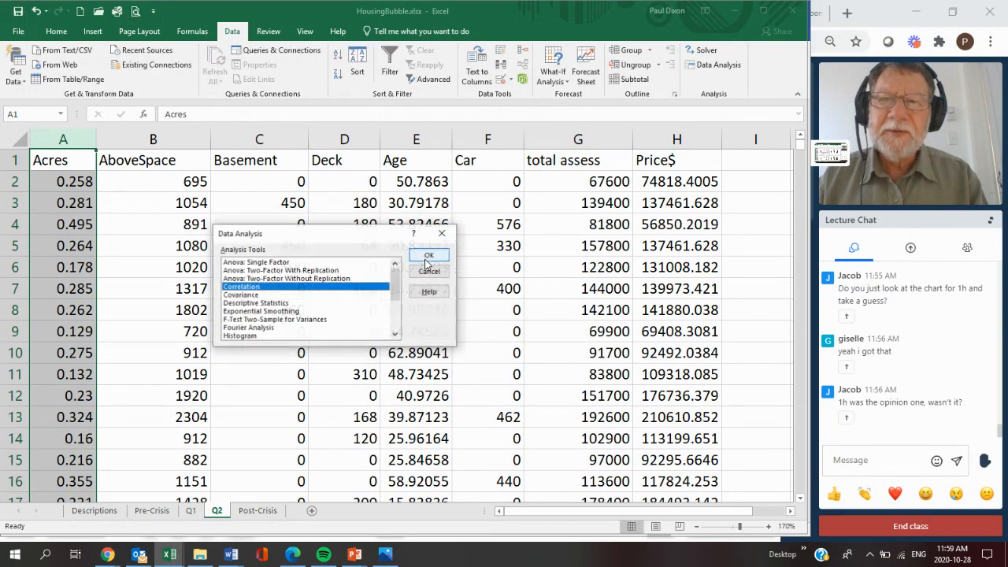
{"action": "left_click", "coordinate": [429, 271]}
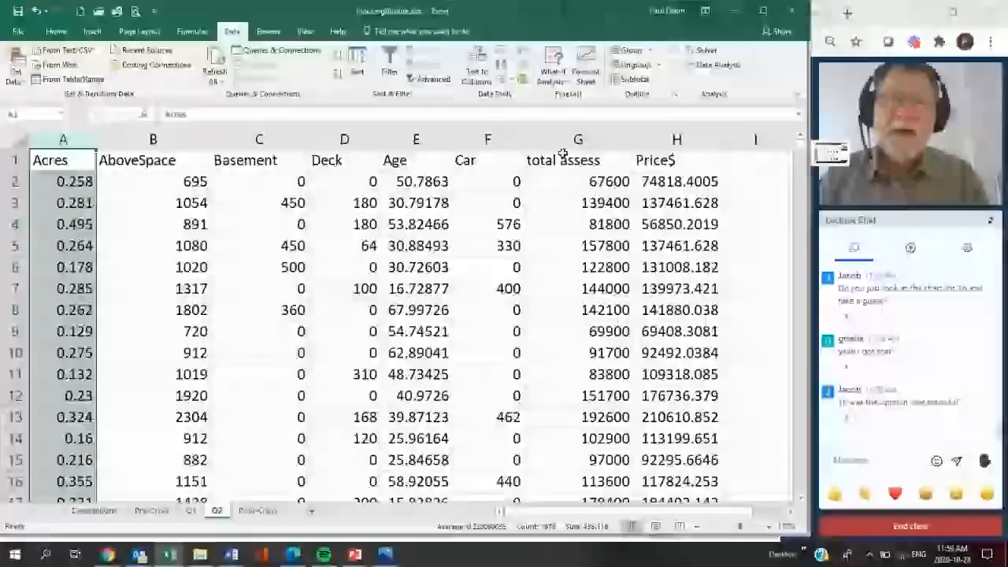
Delete the total assess column from the Q2 sheet so Price$ sits directly beside the explanatory variables.
{"action": "left_click", "coordinate": [569, 142]}
{"action": "right_click", "coordinate": [569, 142]}
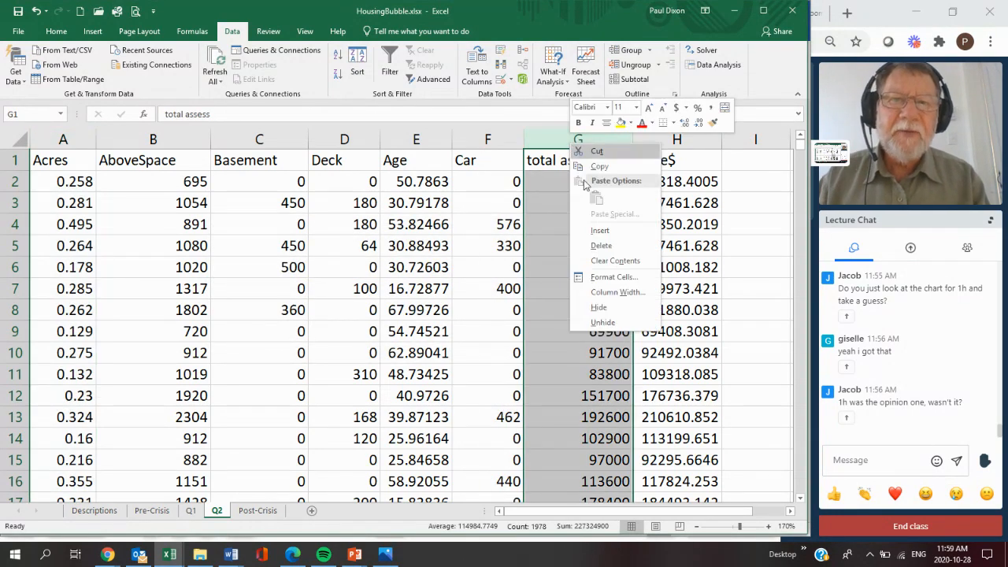
{"action": "left_click", "coordinate": [598, 245]}
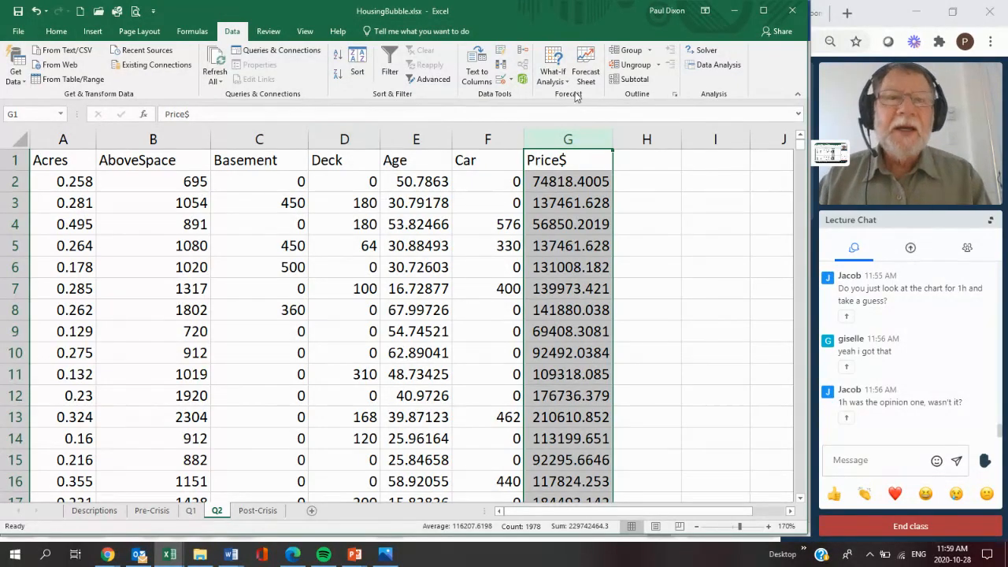
Run a Correlation analysis on $A$1:$G$1978, grouped by columns with labels in the first row, and output the table at $I$1.
{"action": "left_click", "coordinate": [701, 68]}
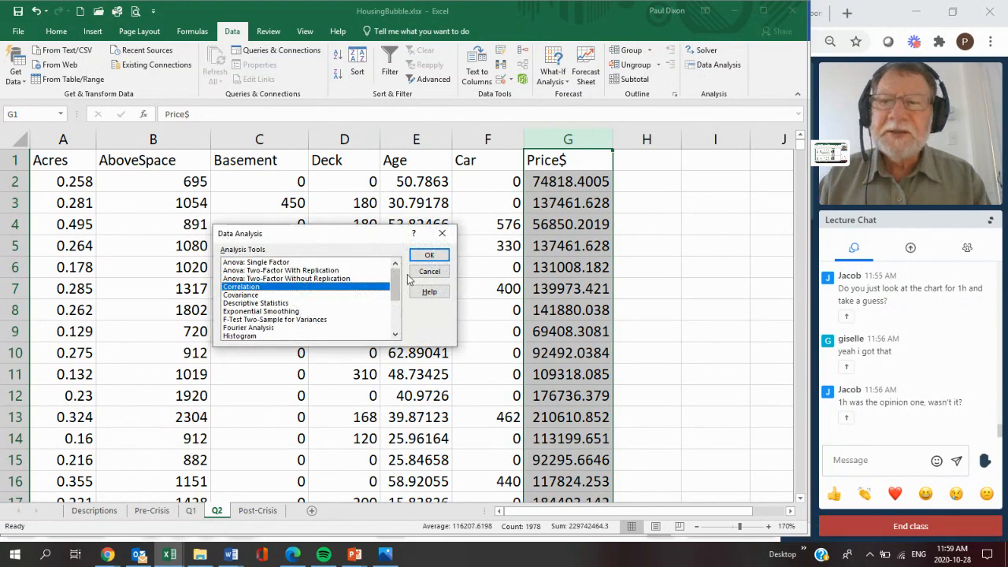
{"action": "left_click", "coordinate": [432, 257]}
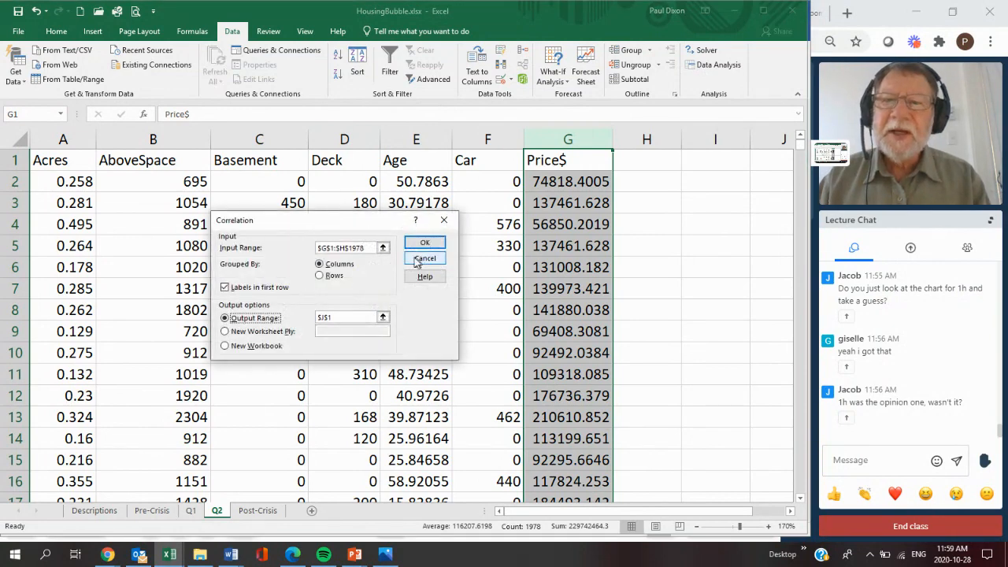
{"action": "left_click", "coordinate": [329, 248]}
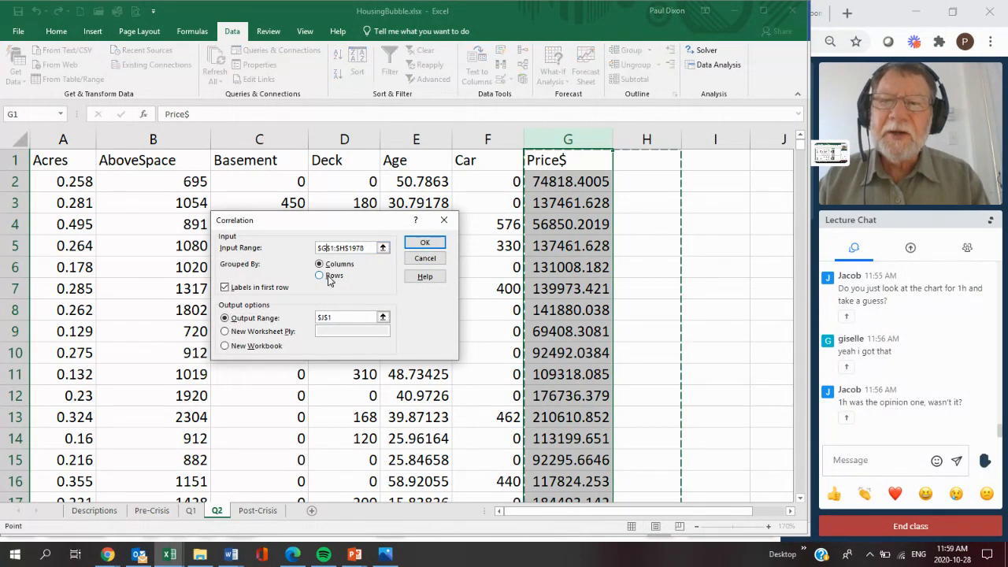
{"action": "key", "text": "BackSpace"}
{"action": "type", "text": "A"}
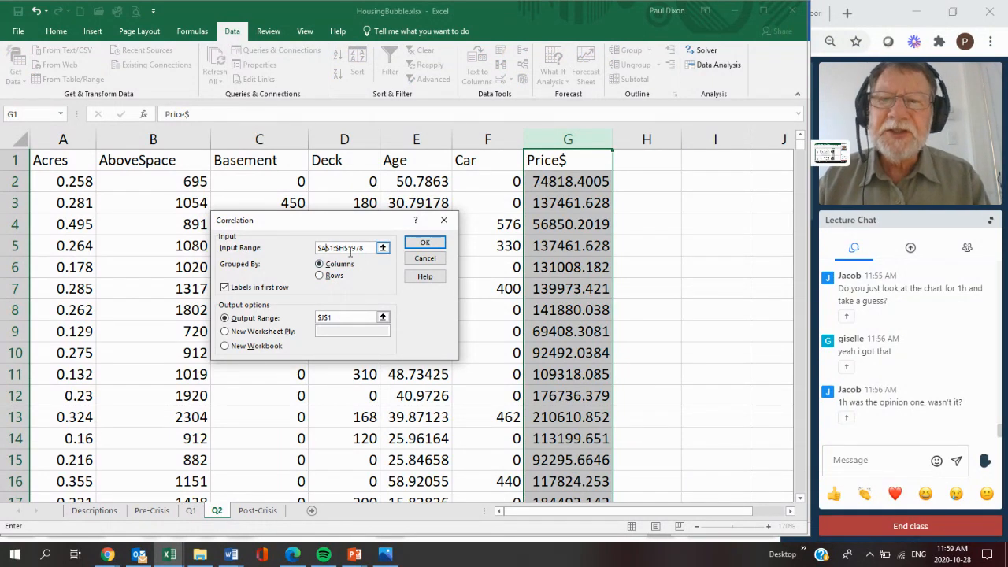
{"action": "left_click", "coordinate": [343, 248]}
{"action": "key", "text": "BackSpace"}
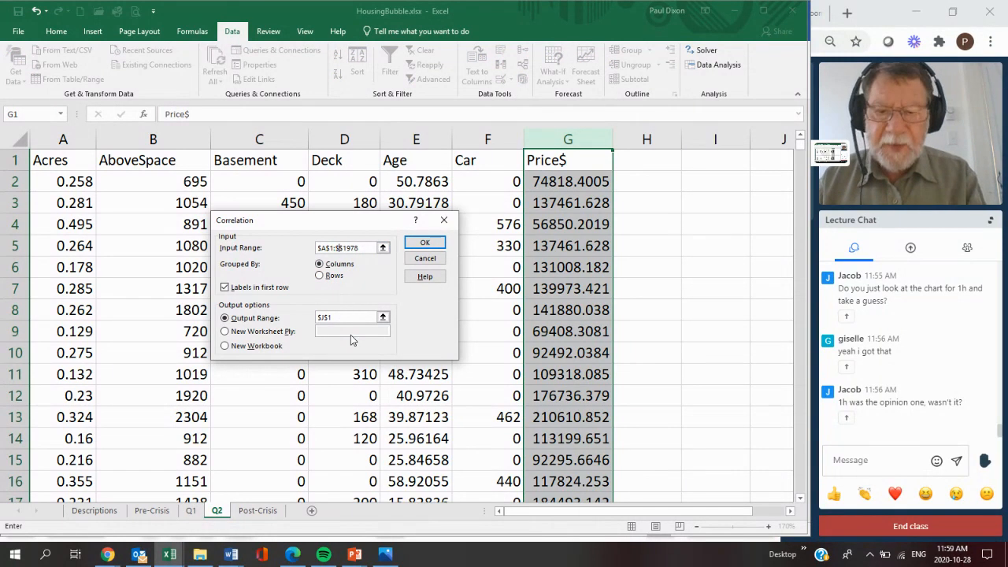
{"action": "type", "text": "G"}
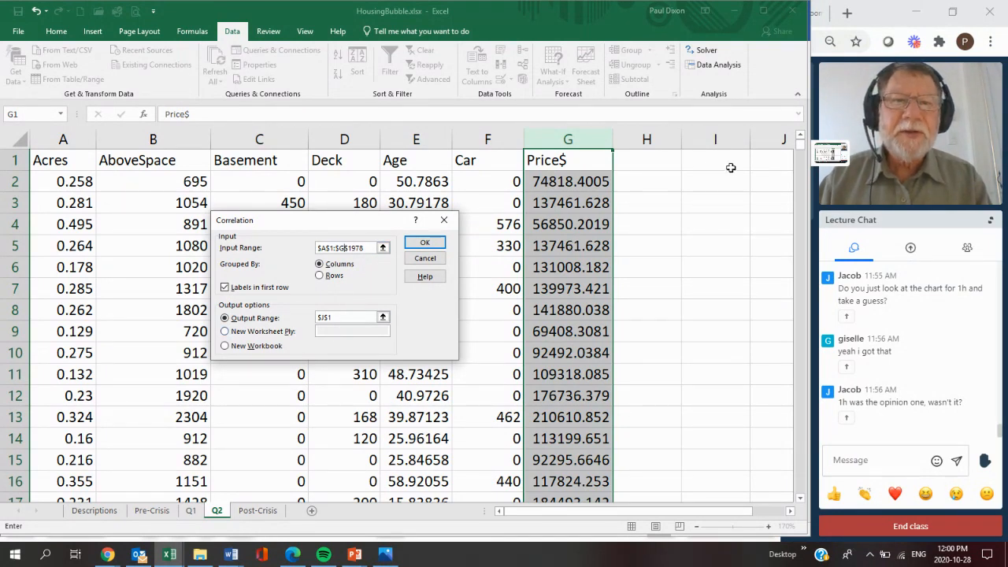
{"action": "left_click", "coordinate": [325, 317]}
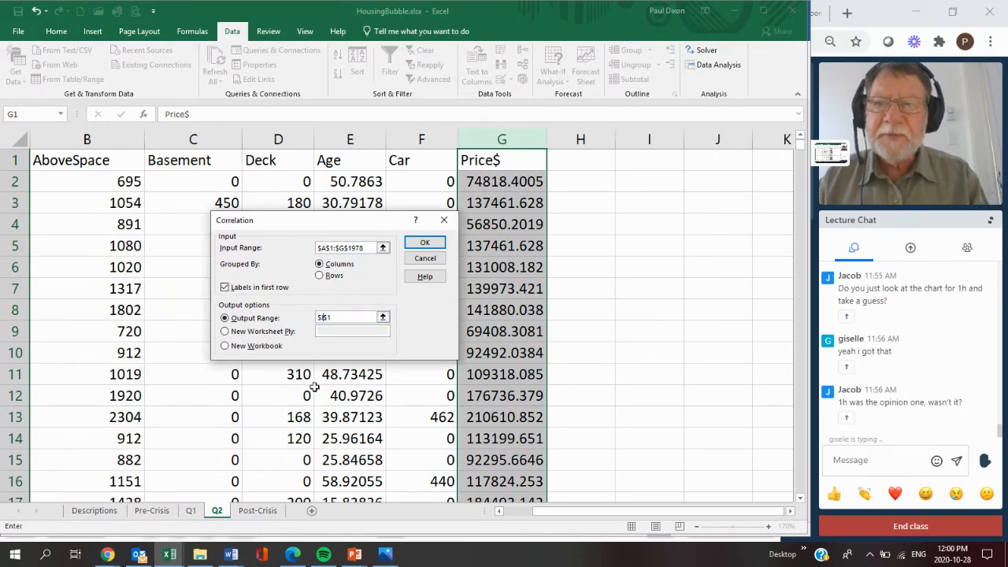
{"action": "left_click", "coordinate": [421, 244]}
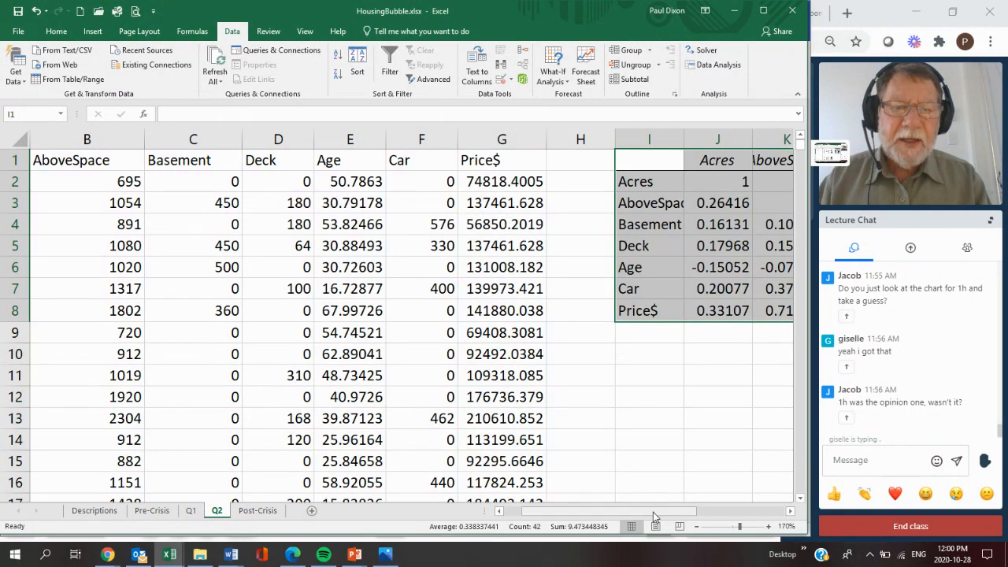
Insert a scatter chart of the AboveSpace and Price$ columns on the Q2 sheet.
{"action": "left_click_drag", "start_coordinate": [653, 511], "coordinate": [724, 510]}
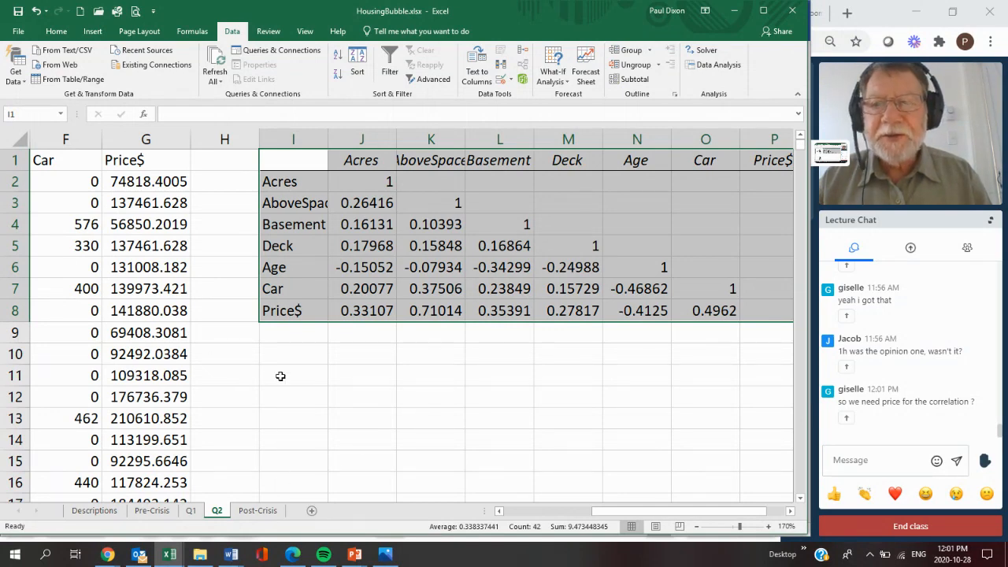
{"action": "left_click_drag", "start_coordinate": [621, 511], "coordinate": [500, 513]}
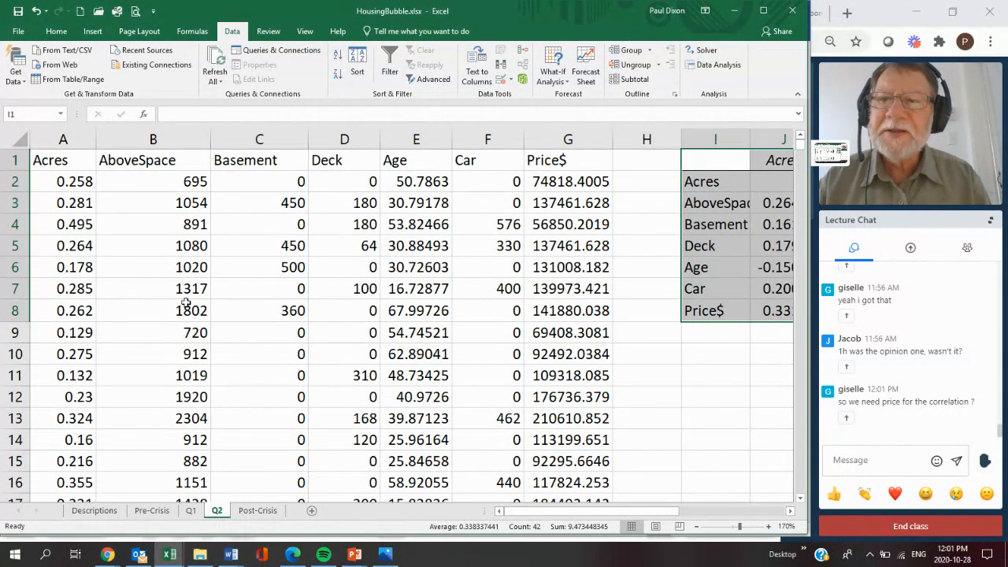
{"action": "left_click", "coordinate": [143, 131]}
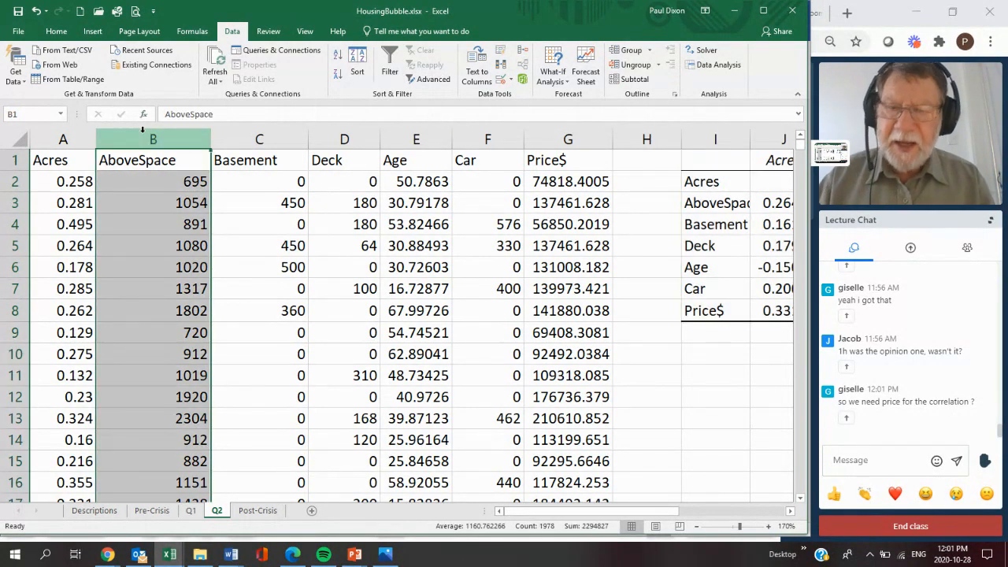
{"action": "left_click", "coordinate": [569, 139], "text": "ctrl"}
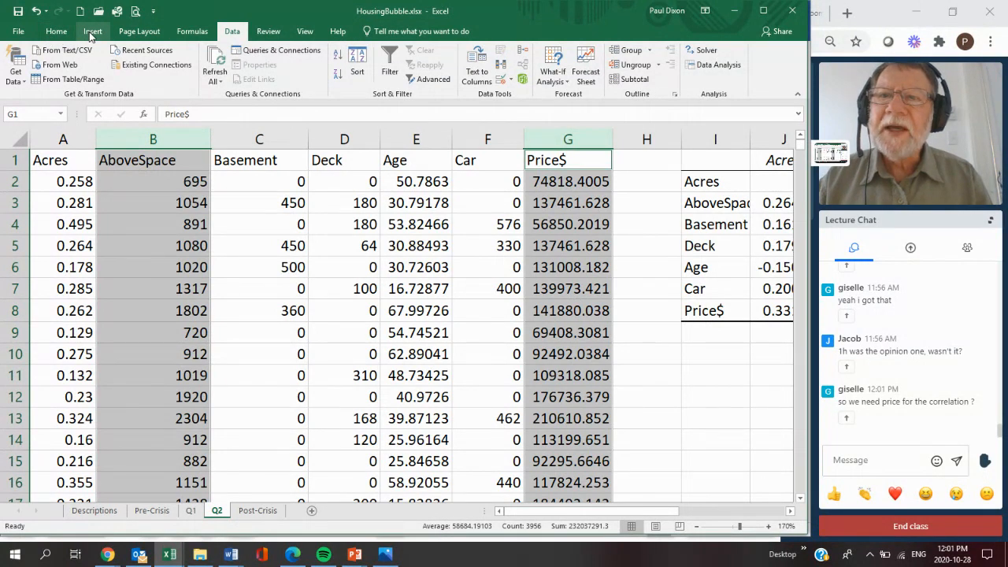
{"action": "left_click", "coordinate": [55, 33]}
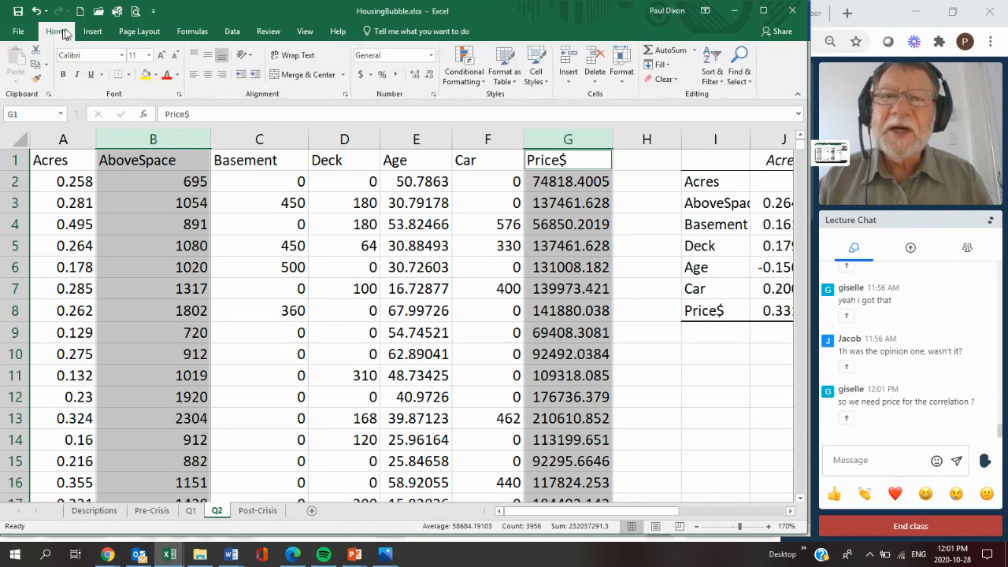
{"action": "left_click", "coordinate": [93, 32]}
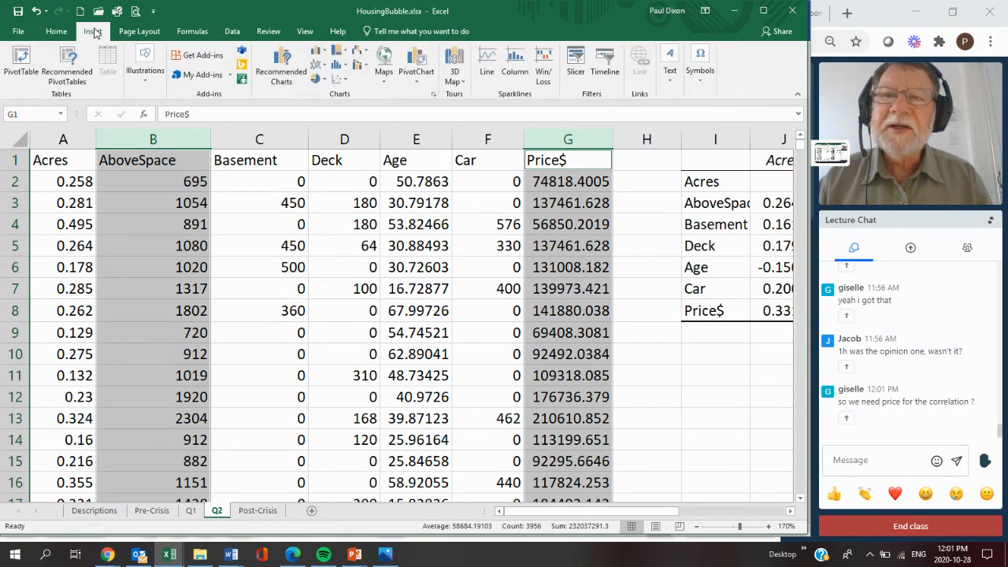
{"action": "left_click", "coordinate": [269, 63]}
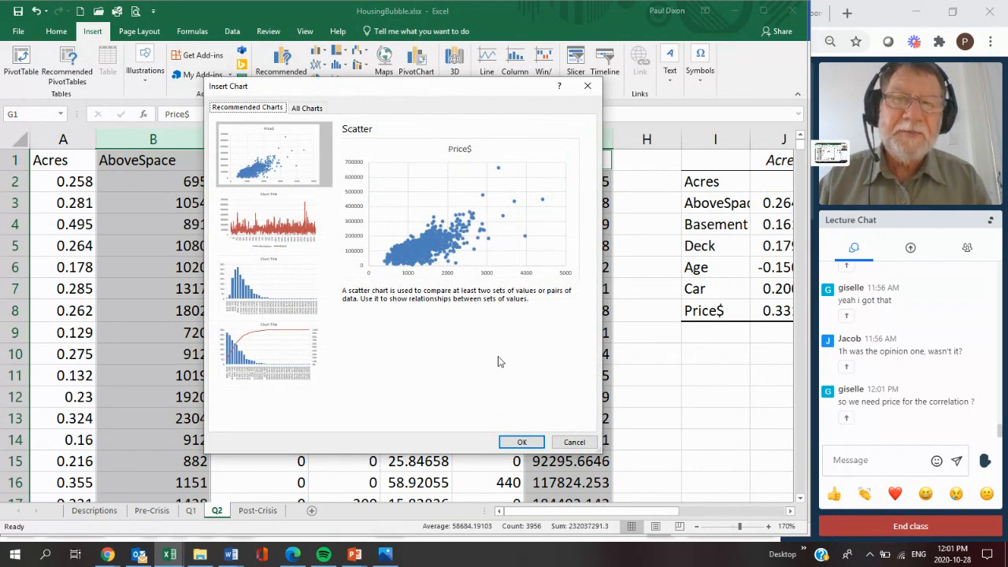
{"action": "left_click", "coordinate": [516, 443]}
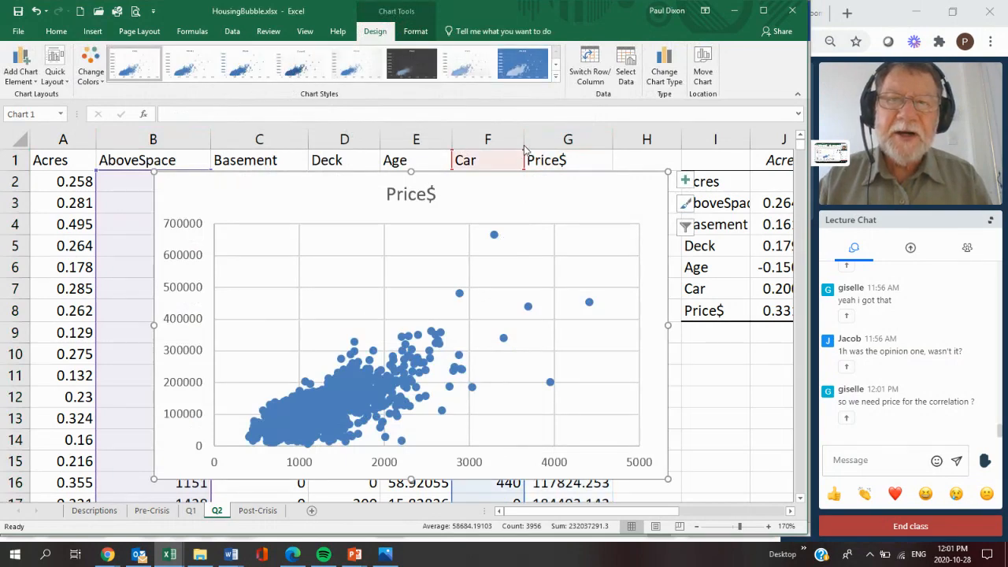
Move the Price$ scatter chart over the data columns so that its top edge sits near row 4, clear of the correlation table.
{"action": "left_click_drag", "start_coordinate": [518, 196], "coordinate": [540, 175]}
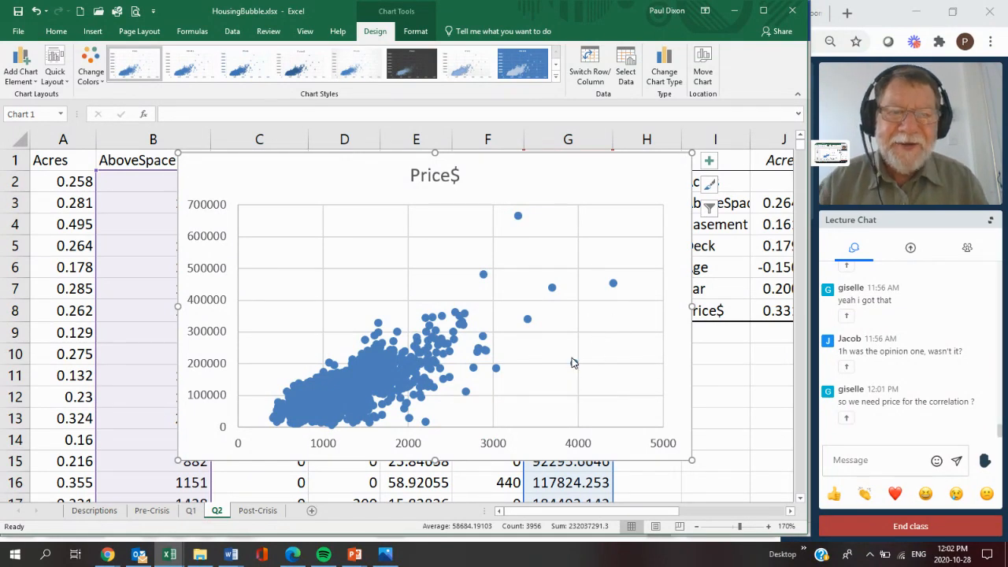
{"action": "mouse_move", "coordinate": [573, 363]}
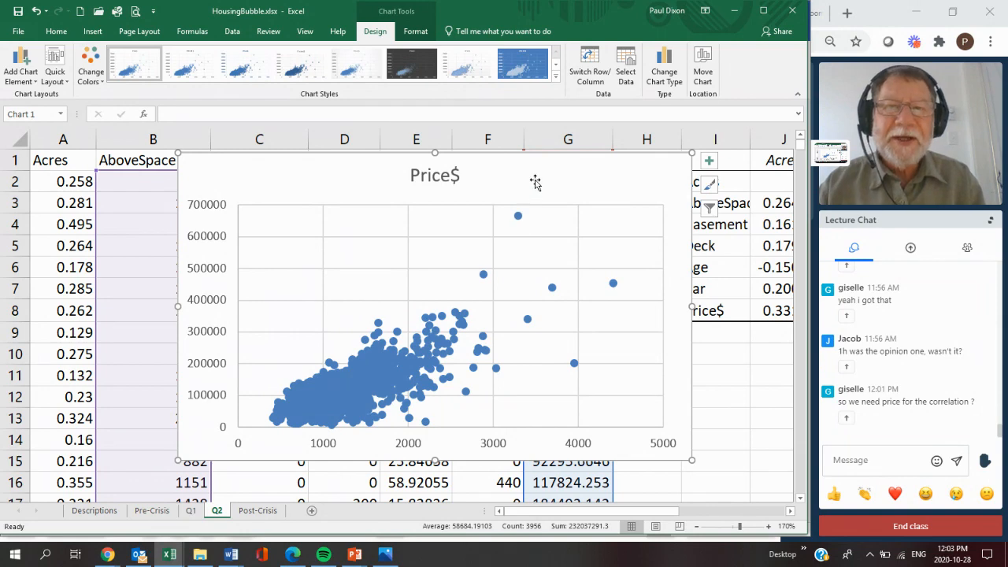
{"action": "left_click_drag", "start_coordinate": [533, 180], "coordinate": [433, 230]}
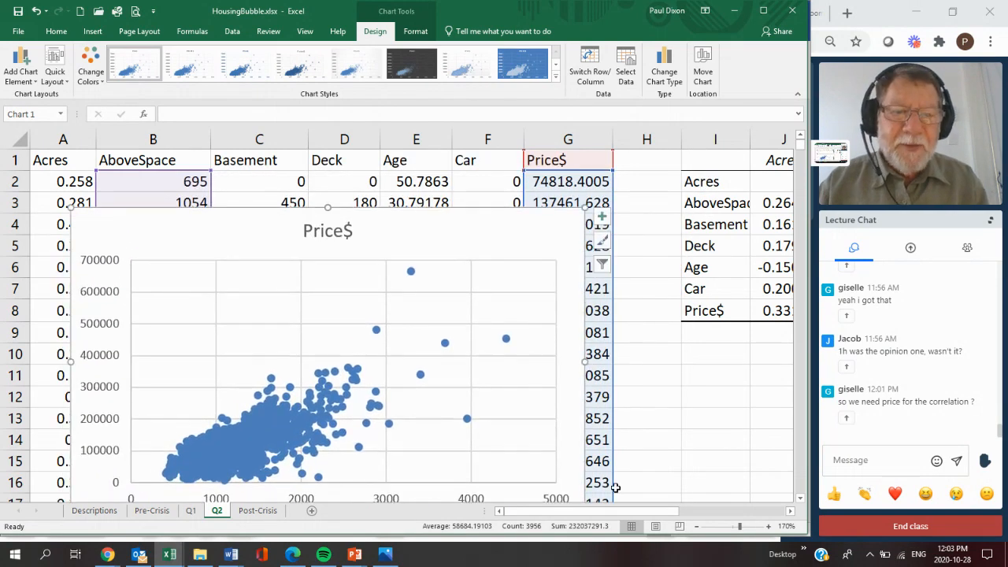
Review the Price$ row of the correlation table and check question 2's instructions in the Word assignment document before returning to Excel.
{"action": "left_click_drag", "start_coordinate": [624, 512], "coordinate": [677, 510]}
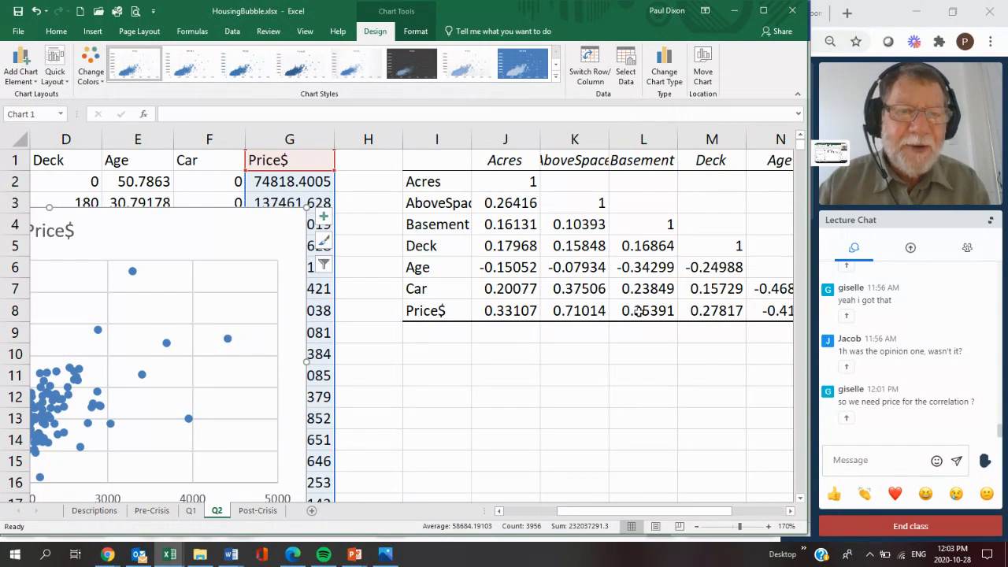
{"action": "left_click_drag", "start_coordinate": [788, 312], "coordinate": [444, 312]}
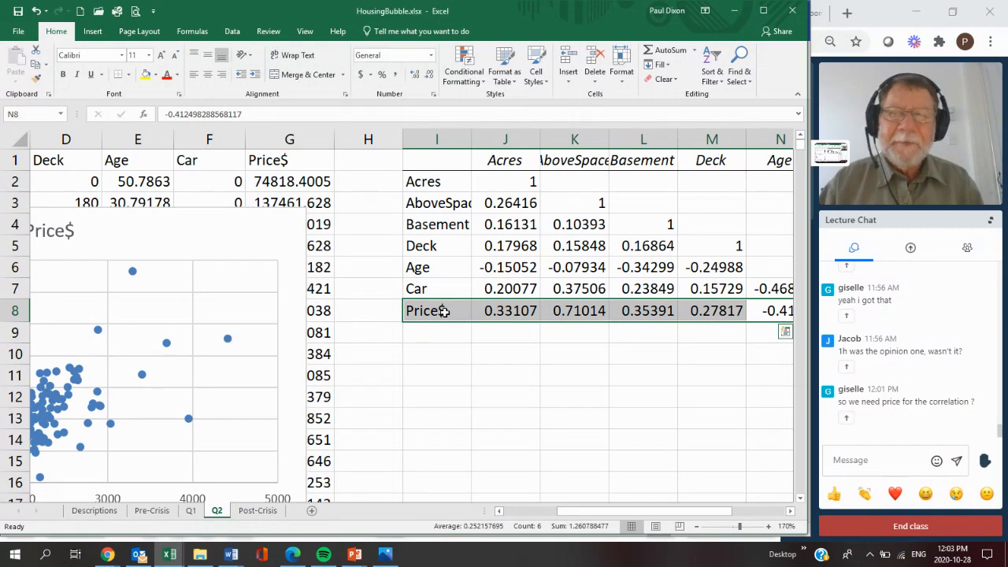
{"action": "left_click", "coordinate": [231, 555]}
{"action": "left_click", "coordinate": [82, 495]}
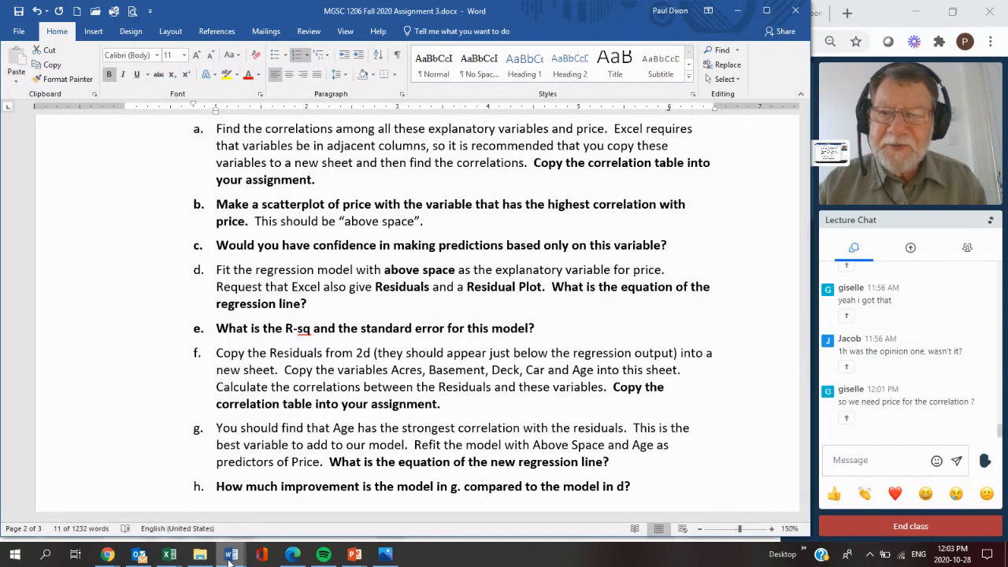
{"action": "left_click", "coordinate": [170, 557]}
{"action": "left_click", "coordinate": [301, 504]}
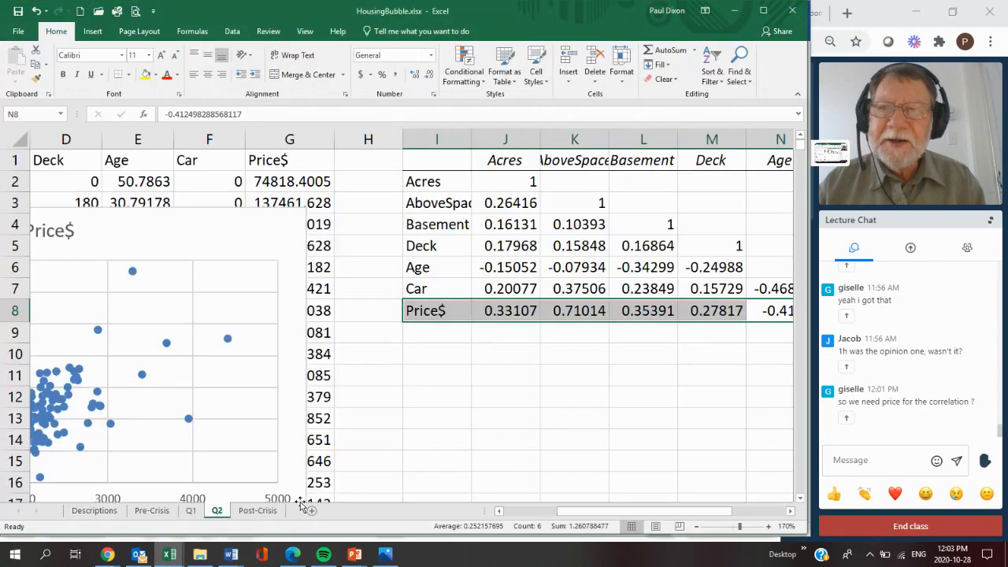
Start a Regression analysis and set its Input Y Range to the Price$ column, $G$1:$G$1978.
{"action": "left_click_drag", "start_coordinate": [558, 512], "coordinate": [505, 513]}
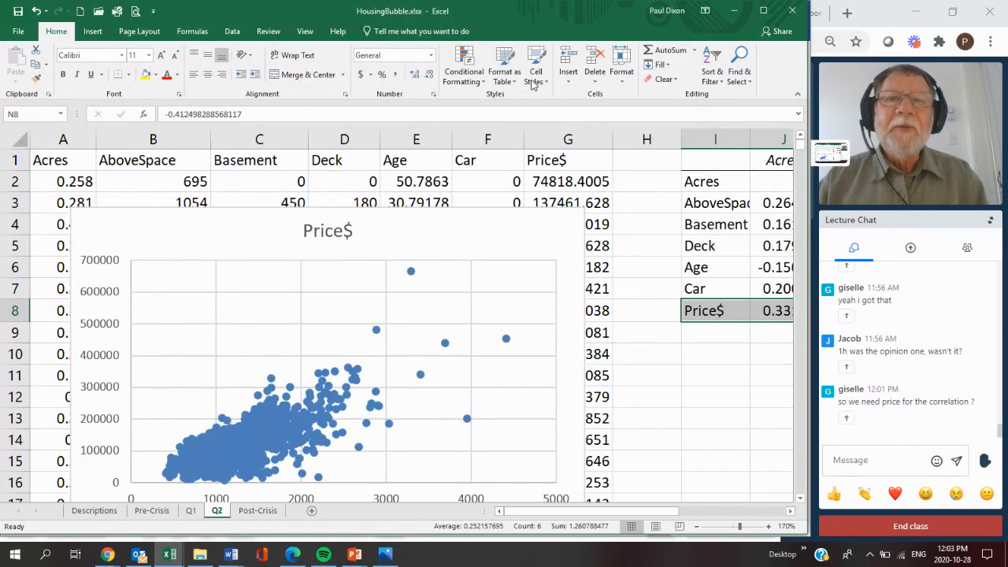
{"action": "left_click", "coordinate": [232, 33]}
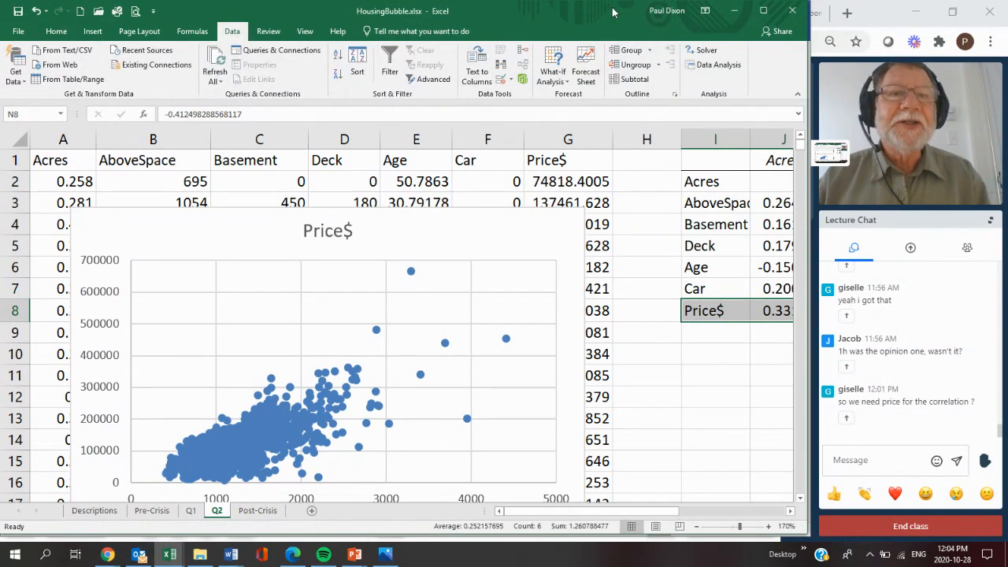
{"action": "left_click", "coordinate": [709, 66]}
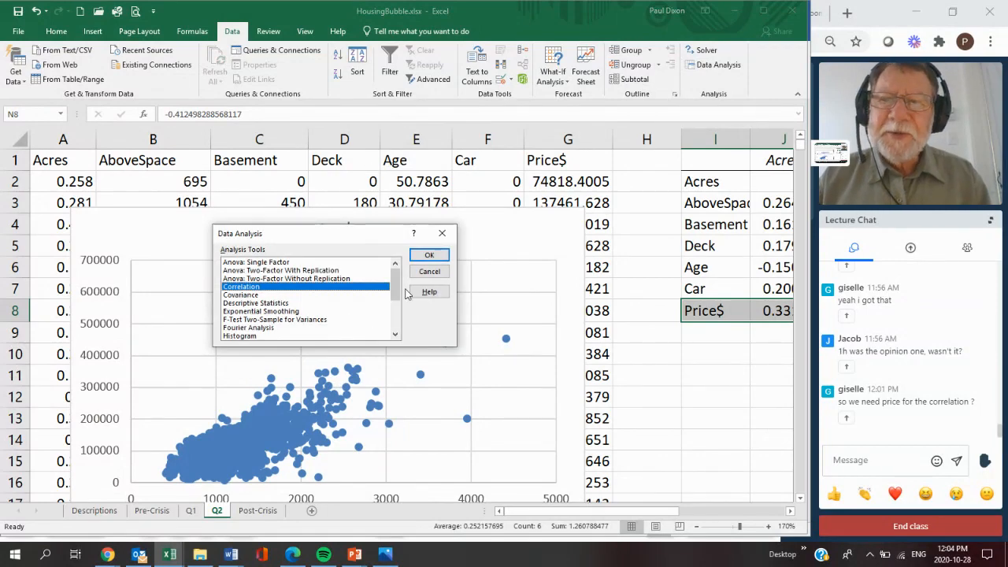
{"action": "left_click_drag", "start_coordinate": [395, 291], "coordinate": [395, 309]}
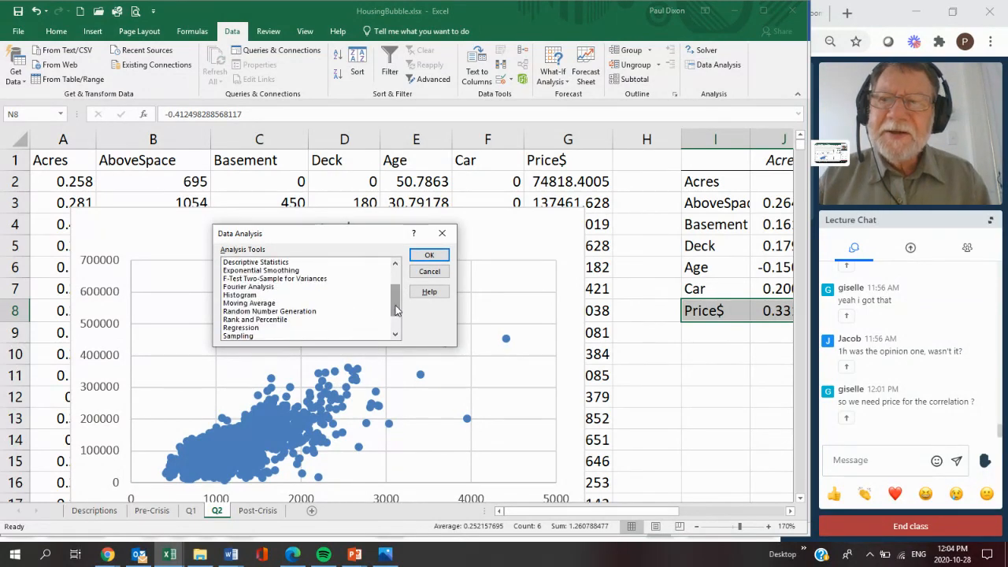
{"action": "left_click", "coordinate": [254, 328]}
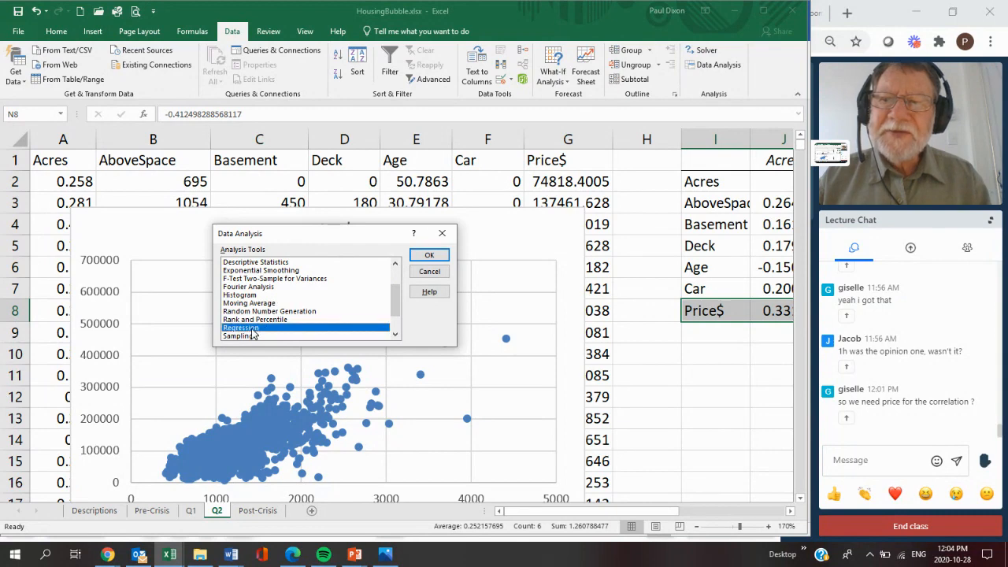
{"action": "left_click", "coordinate": [426, 257]}
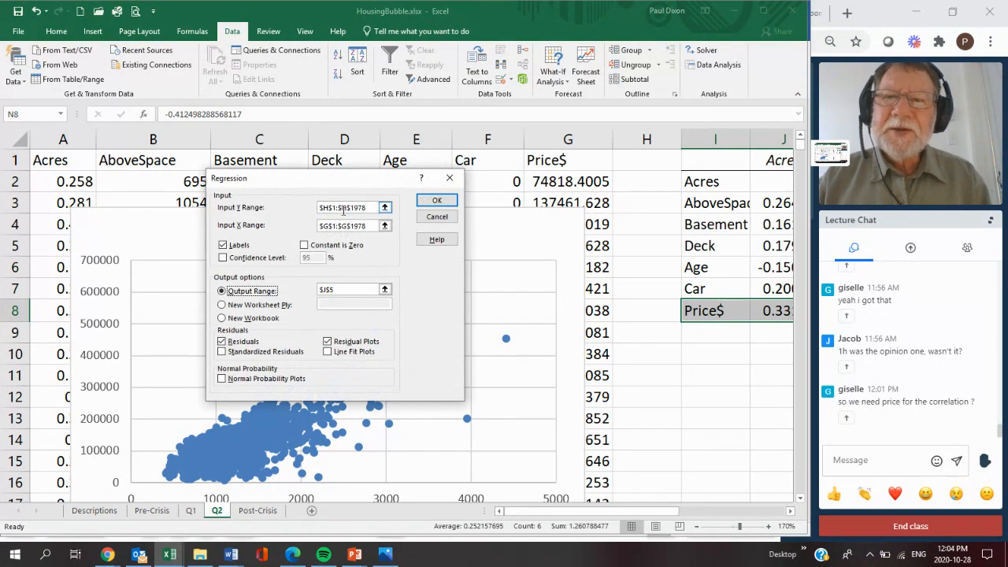
{"action": "left_click", "coordinate": [326, 207]}
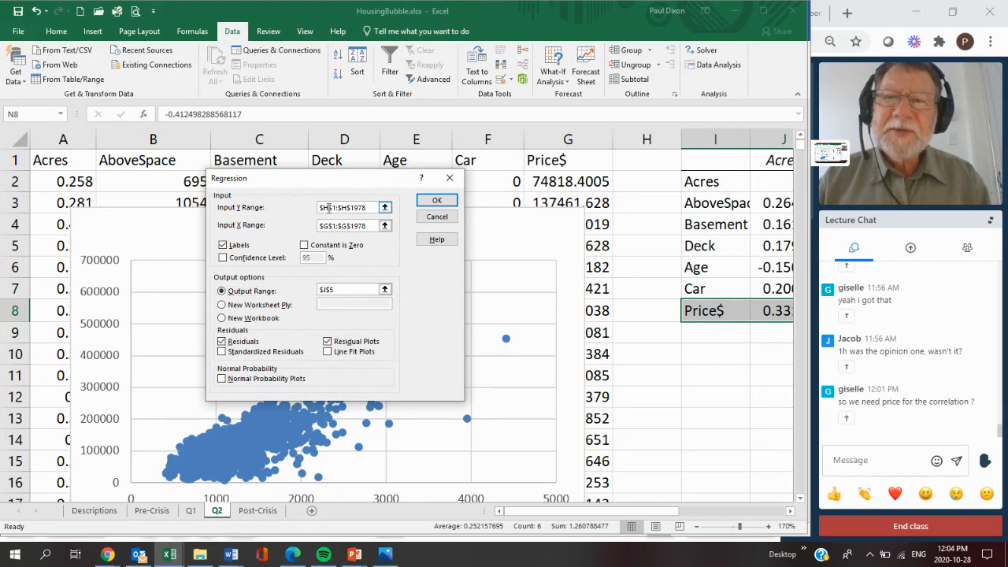
{"action": "key", "text": "BackSpace"}
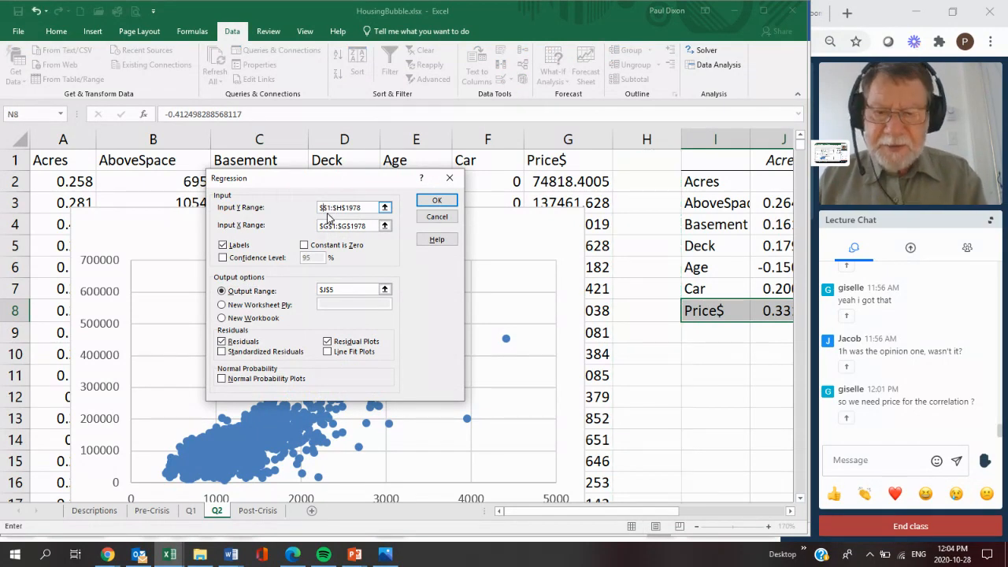
{"action": "type", "text": "G"}
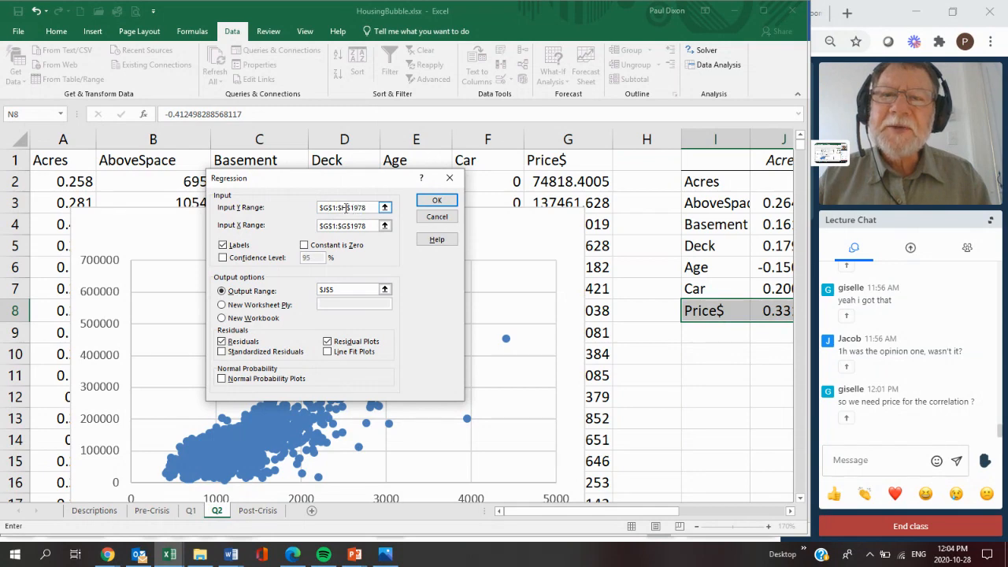
{"action": "left_click", "coordinate": [347, 208]}
{"action": "key", "text": "BackSpace"}
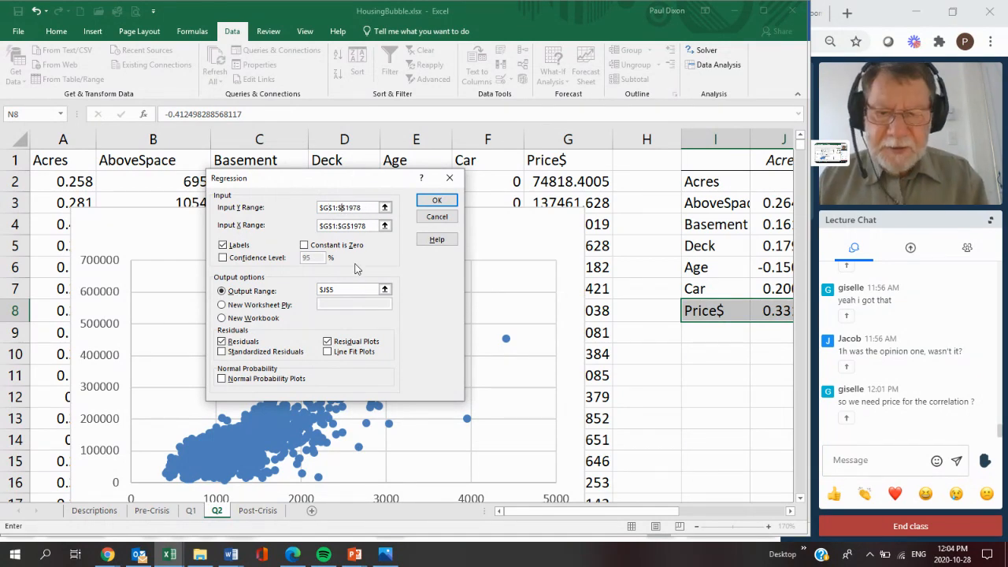
{"action": "type", "text": "G"}
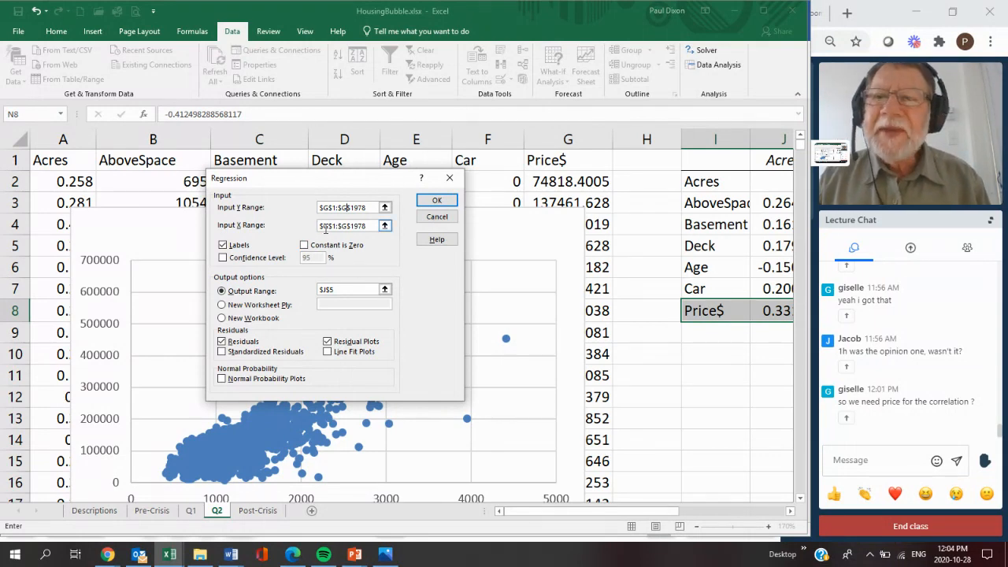
Set the regression's Input X Range to the AboveSpace column, $B$1:$B$1978.
{"action": "left_click", "coordinate": [324, 289]}
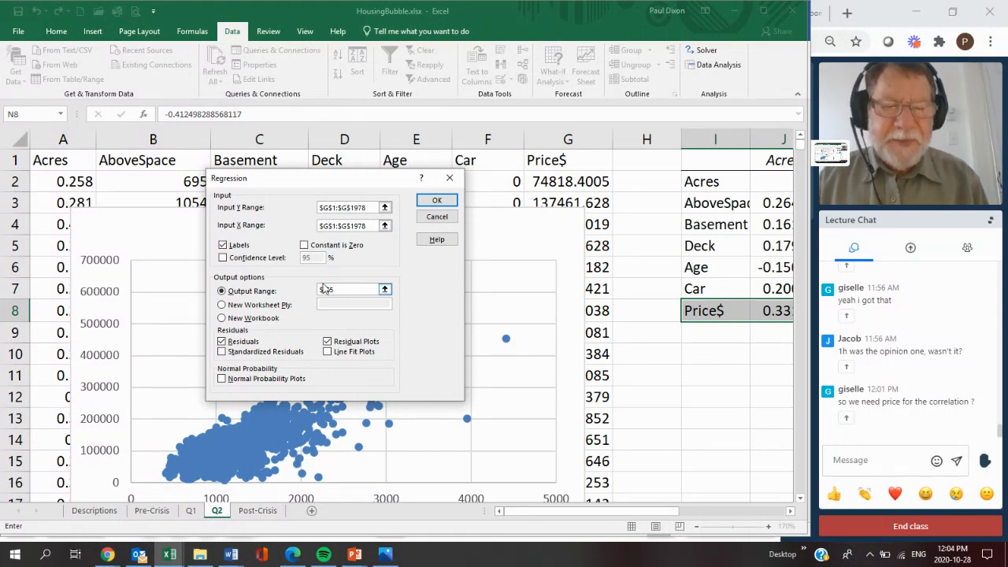
{"action": "key", "text": "BackSpace"}
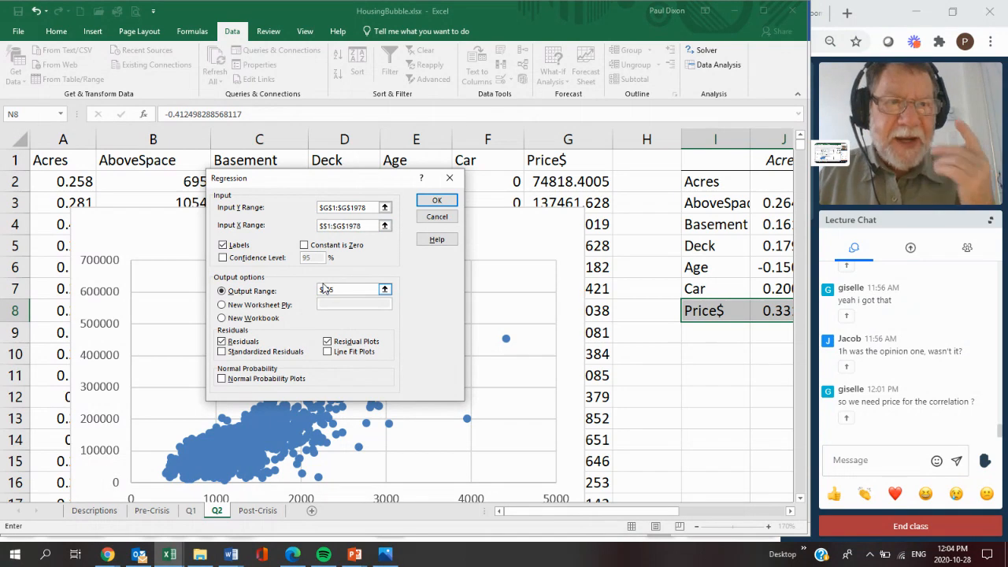
{"action": "type", "text": "B"}
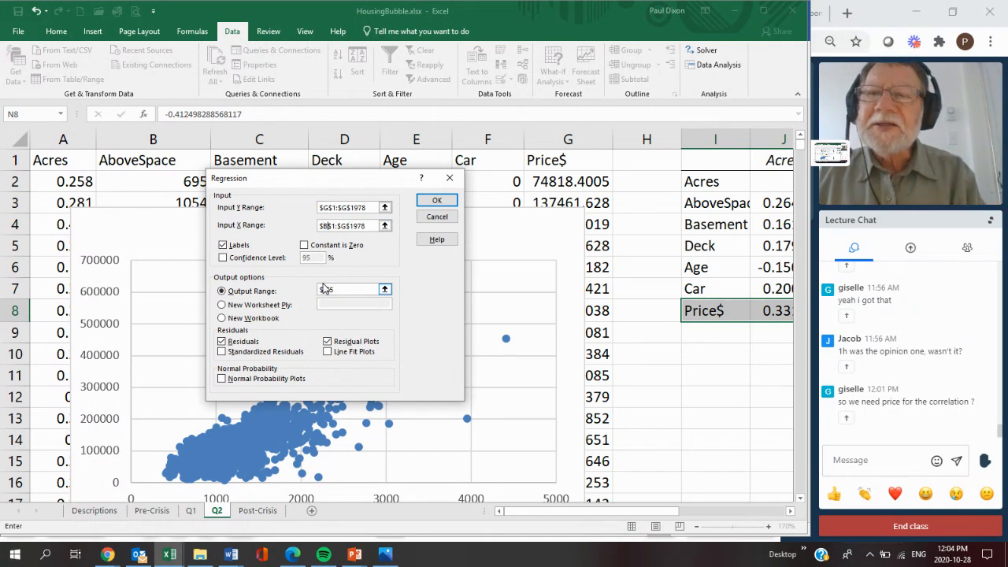
{"action": "left_click", "coordinate": [350, 225]}
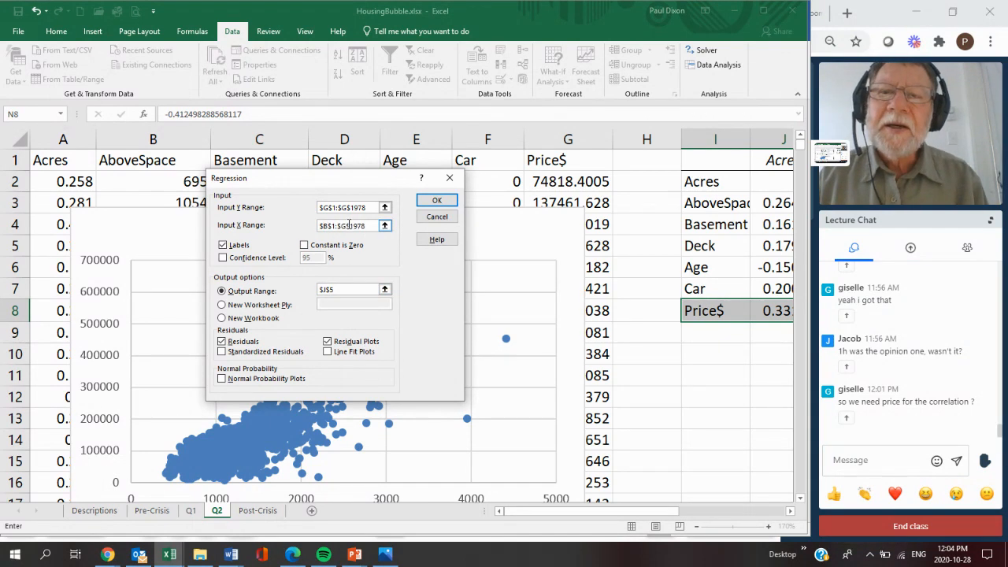
{"action": "key", "text": "BackSpace"}
{"action": "type", "text": "B"}
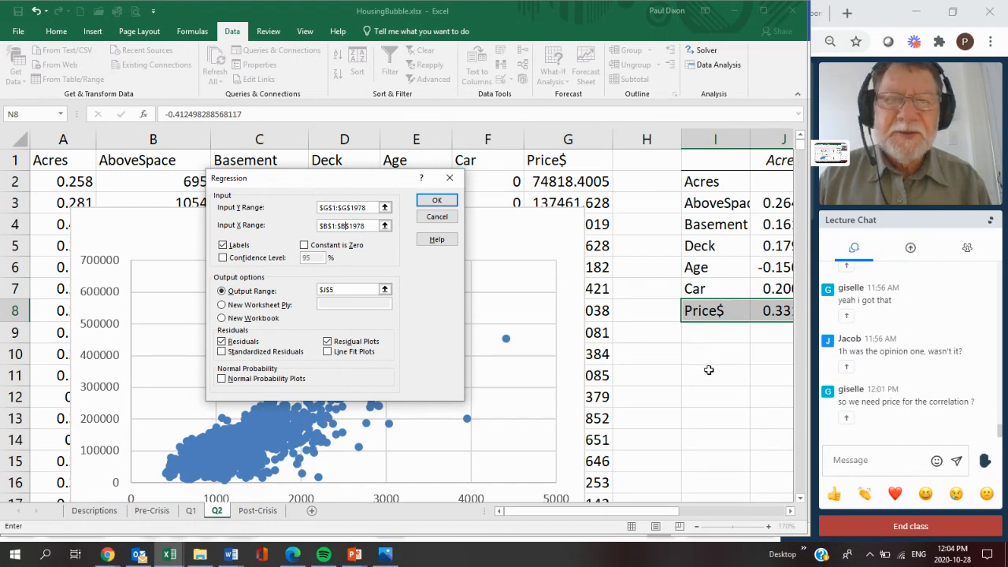
Set the regression's output range to I10 and run the analysis.
{"action": "left_click_drag", "start_coordinate": [333, 289], "coordinate": [309, 293]}
{"action": "type", "text": "i"}
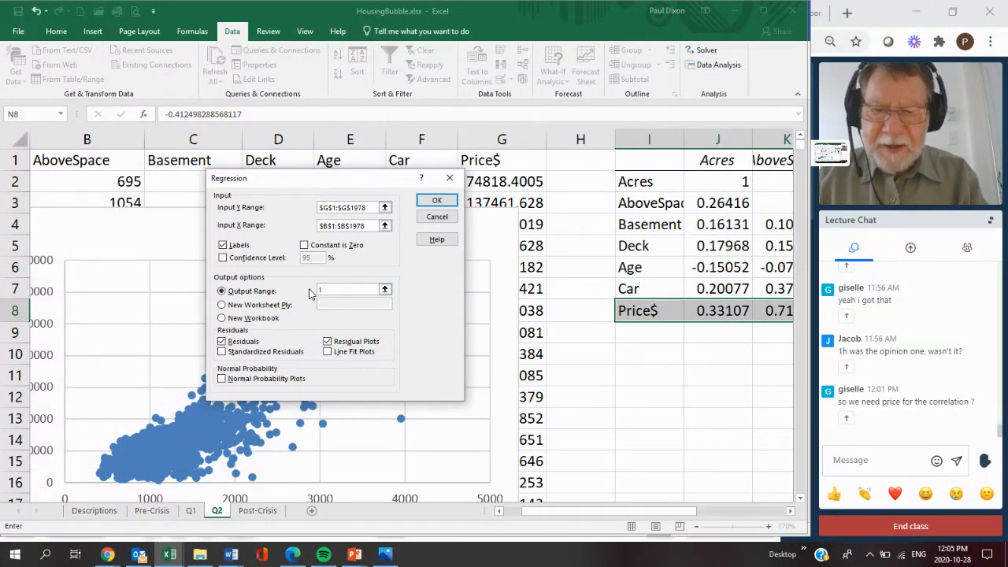
{"action": "type", "text": "10"}
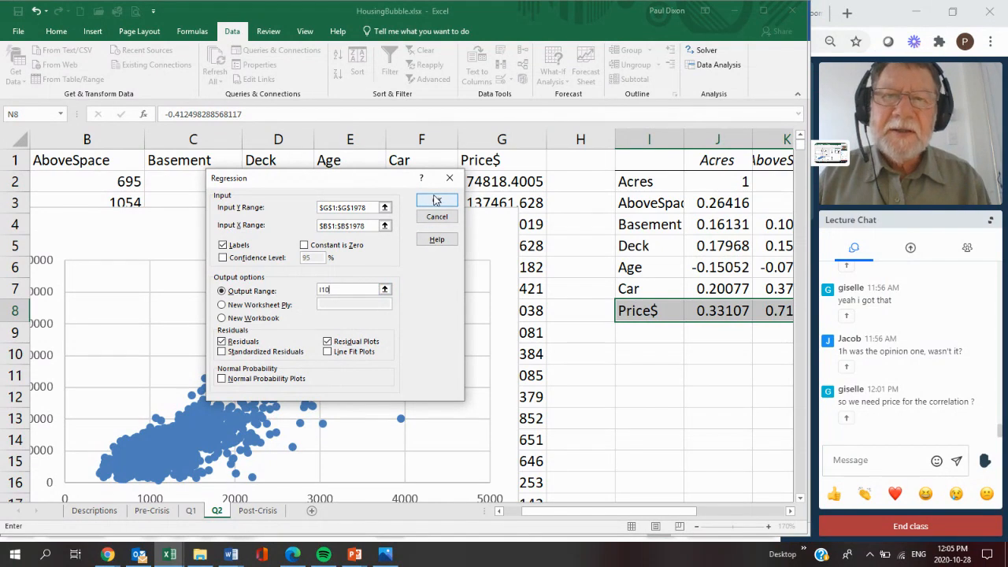
{"action": "left_click", "coordinate": [436, 202]}
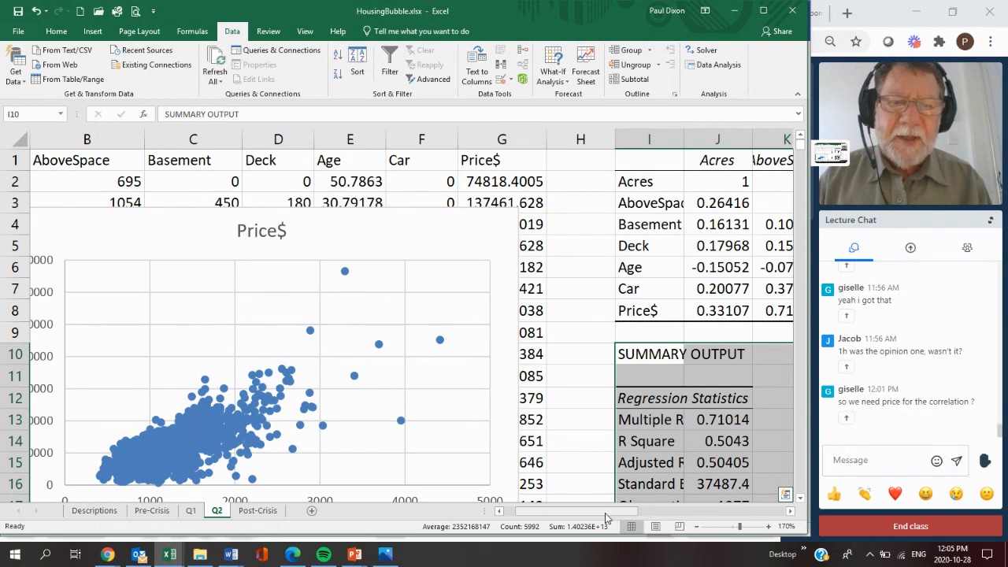
{"action": "left_click_drag", "start_coordinate": [609, 512], "coordinate": [653, 515]}
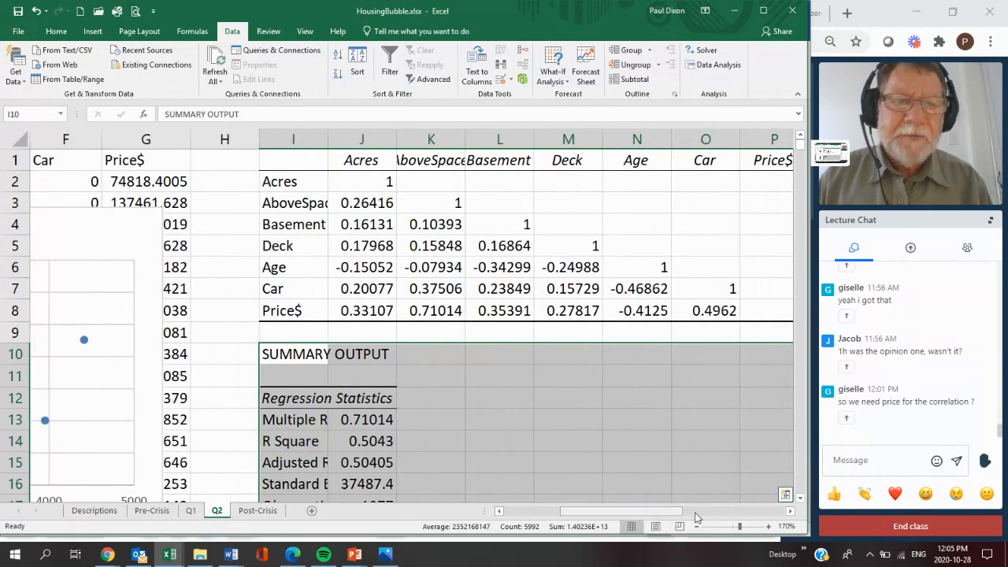
Review the regression output down to the residuals table and check question 2's instructions in the Word assignment before returning to HousingBubble.xlsx.
{"action": "left_click", "coordinate": [800, 501]}
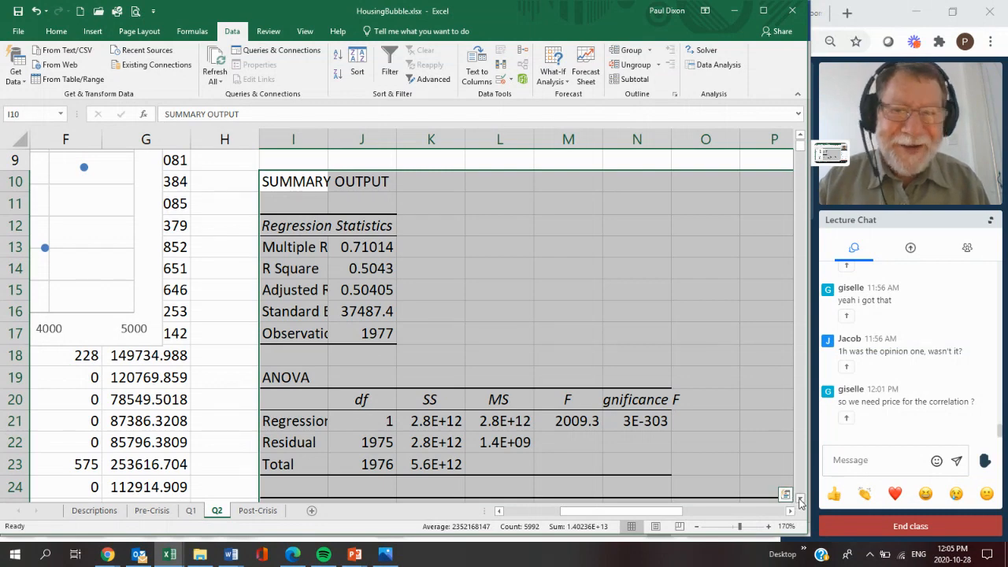
{"action": "left_click_drag", "start_coordinate": [800, 502], "coordinate": [799, 502]}
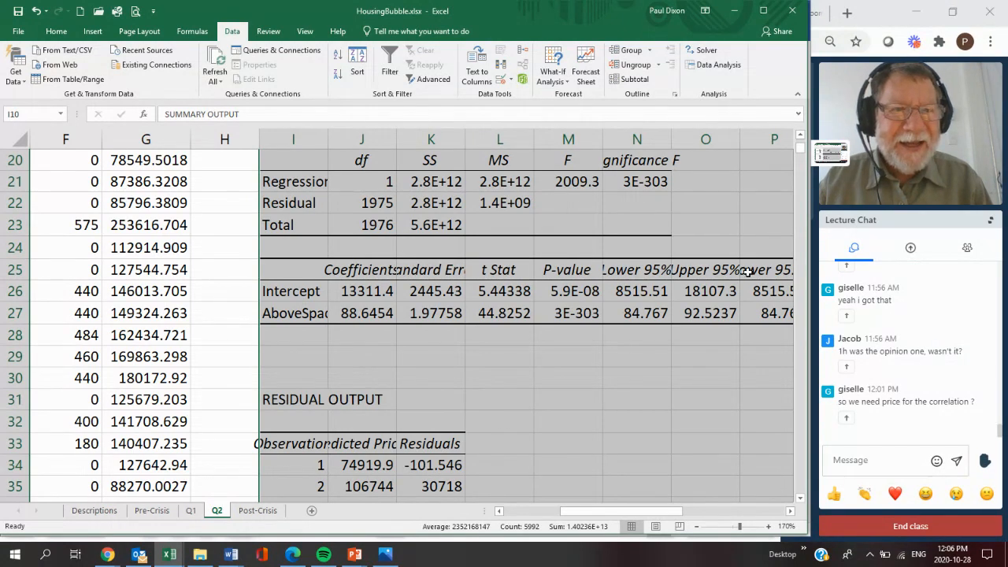
{"action": "left_click", "coordinate": [800, 498]}
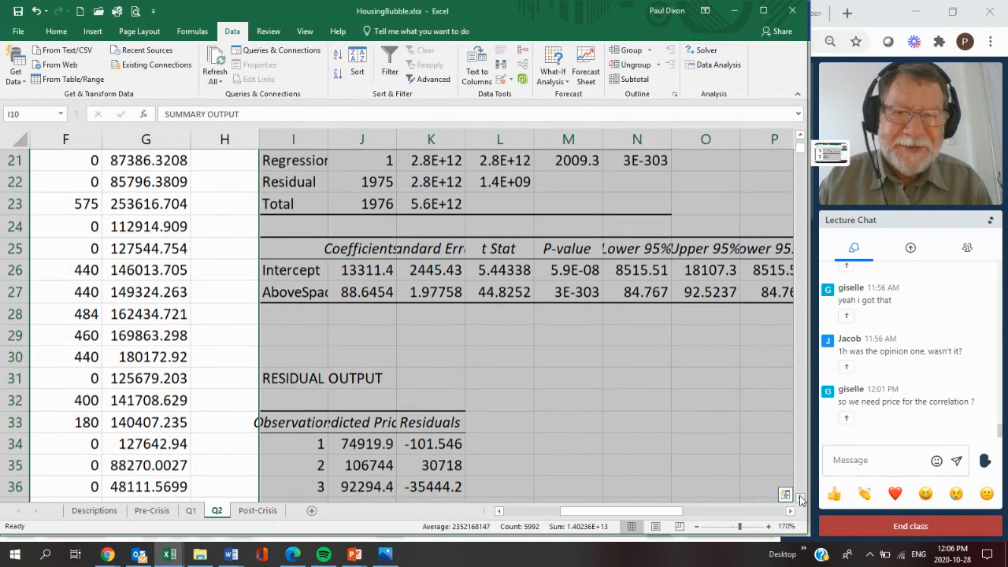
{"action": "left_click", "coordinate": [800, 498]}
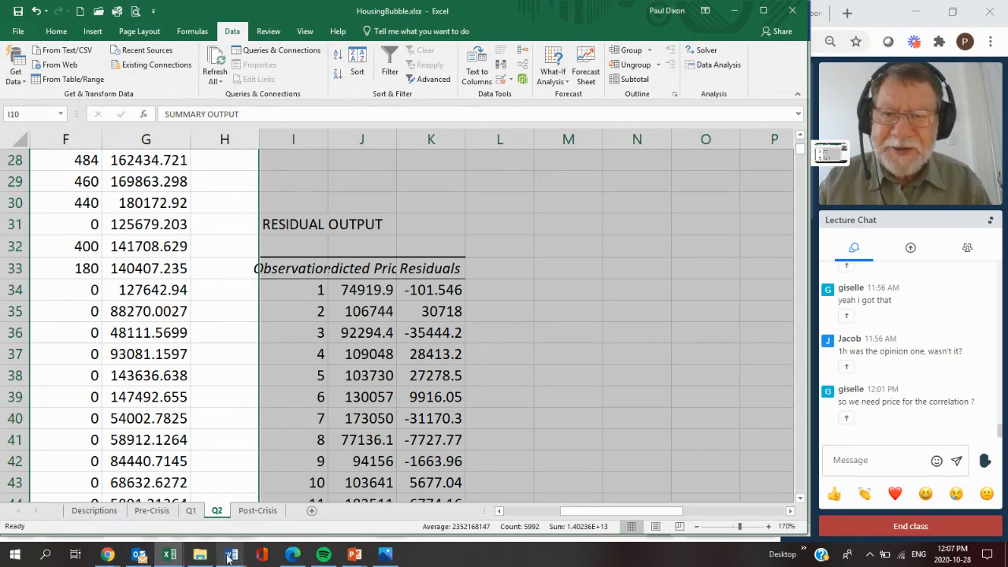
{"action": "mouse_move", "coordinate": [229, 557]}
{"action": "left_click", "coordinate": [59, 492]}
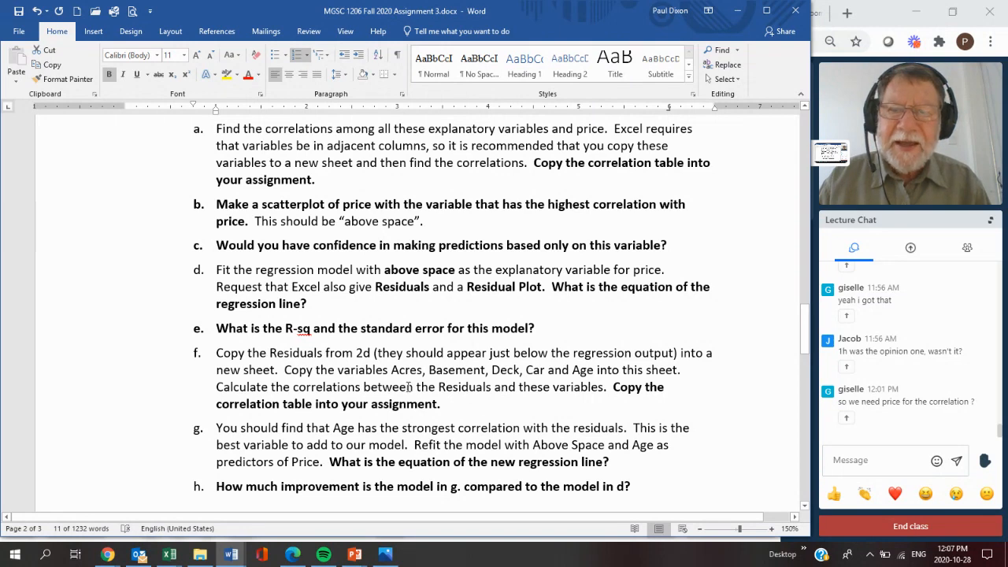
{"action": "mouse_move", "coordinate": [169, 554]}
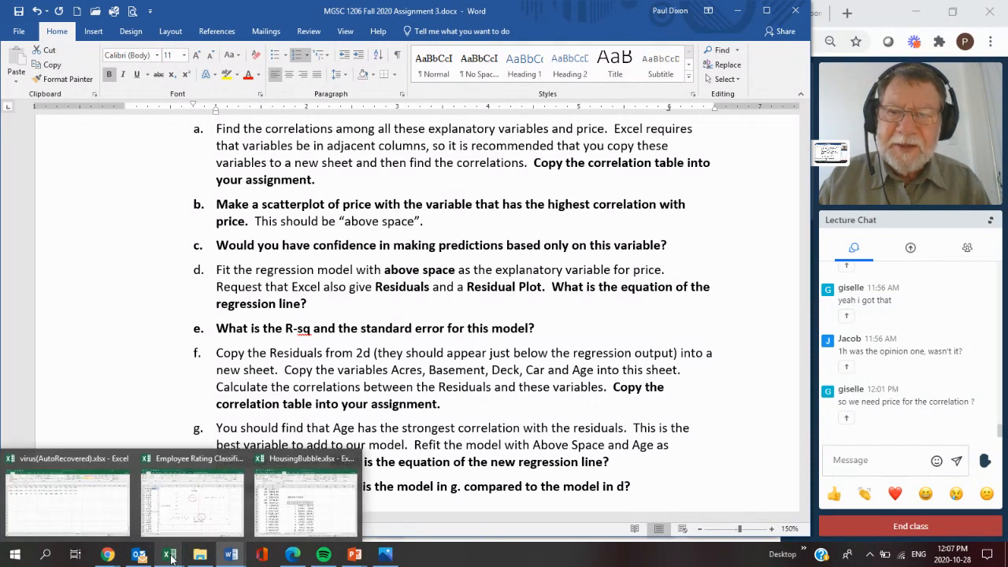
{"action": "left_click", "coordinate": [300, 489]}
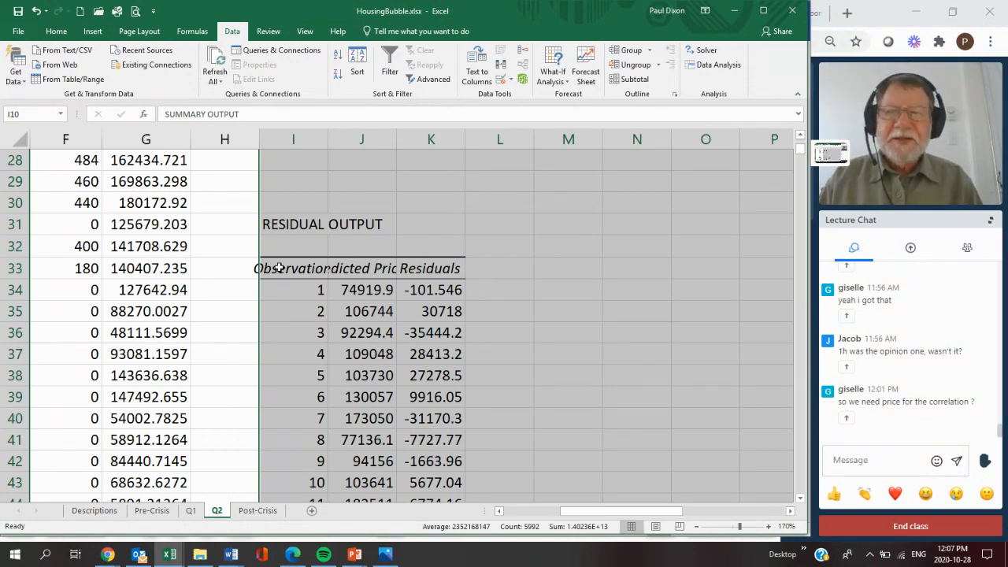
Copy the regression's residual output table with its headers, I33:K2010, from sheet Q2 into a new worksheet at A1.
{"action": "left_click_drag", "start_coordinate": [280, 267], "coordinate": [419, 396]}
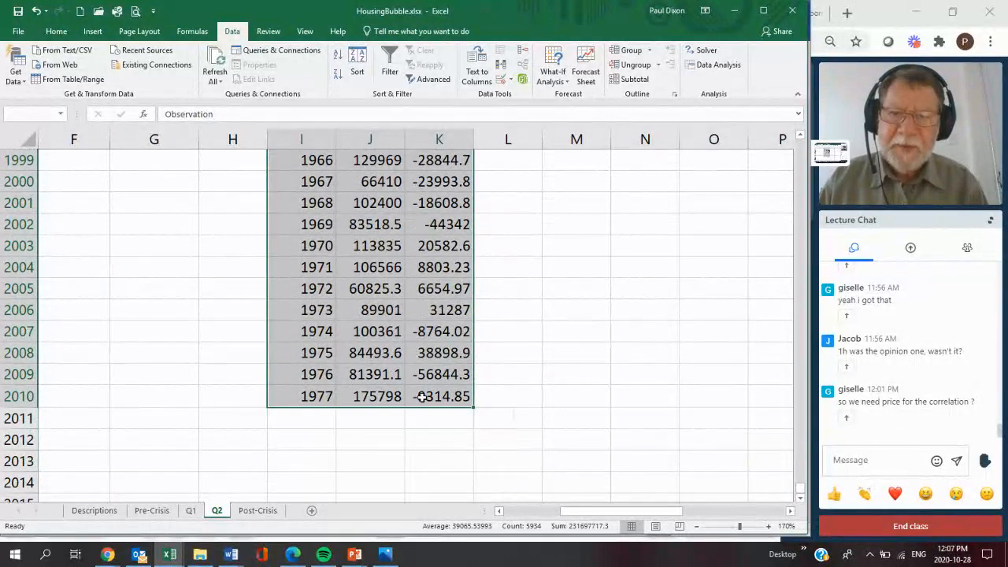
{"action": "key", "text": "ctrl+c"}
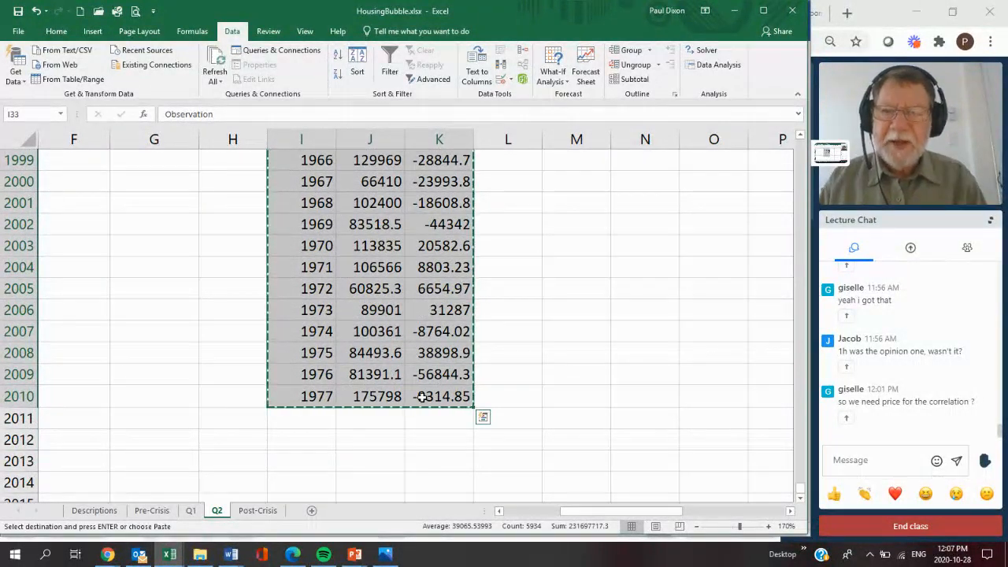
{"action": "left_click", "coordinate": [312, 511]}
{"action": "key", "text": "Return"}
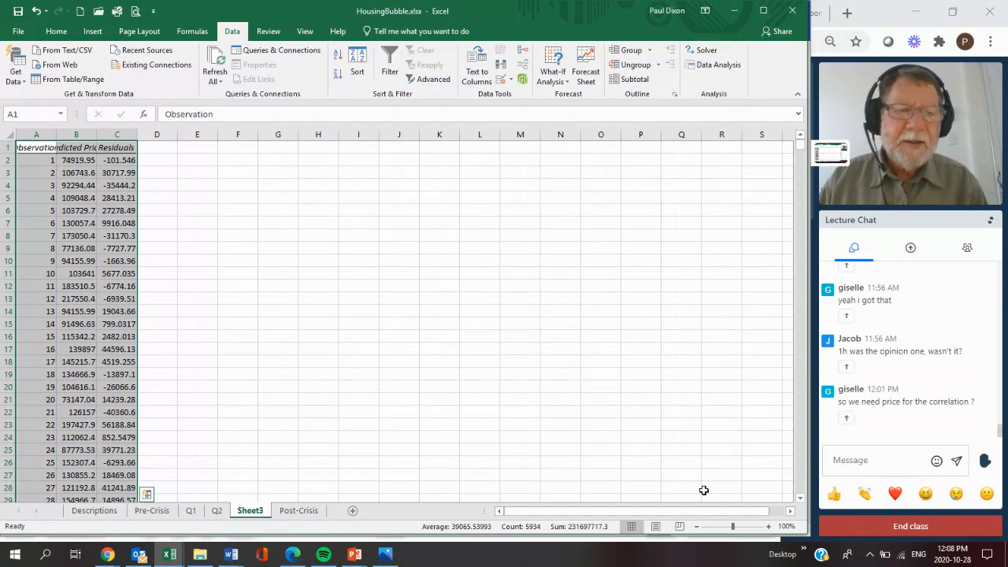
{"action": "left_click", "coordinate": [769, 528]}
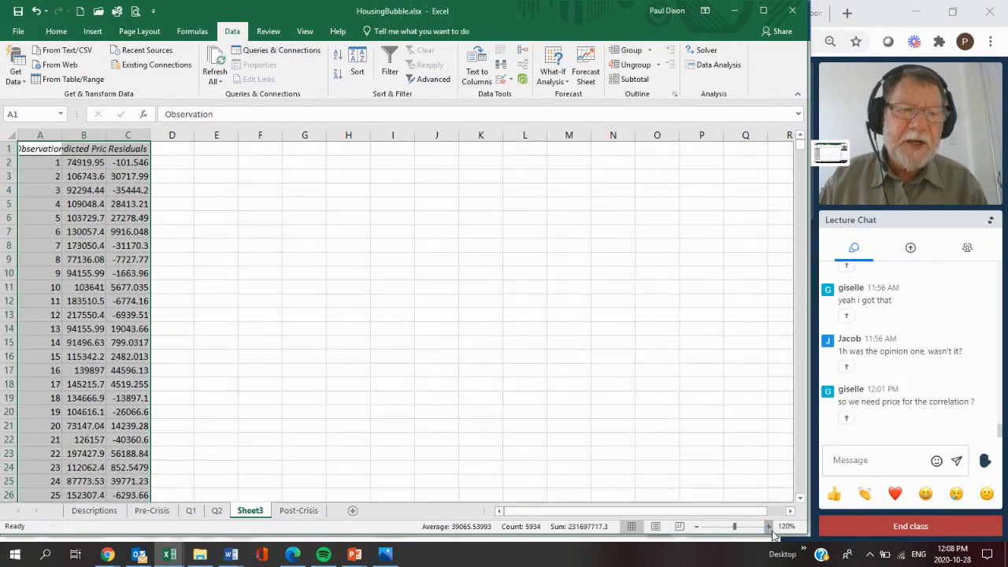
{"action": "left_click", "coordinate": [769, 528]}
{"action": "left_click", "coordinate": [769, 527]}
{"action": "left_click", "coordinate": [769, 527]}
{"action": "left_click", "coordinate": [770, 528]}
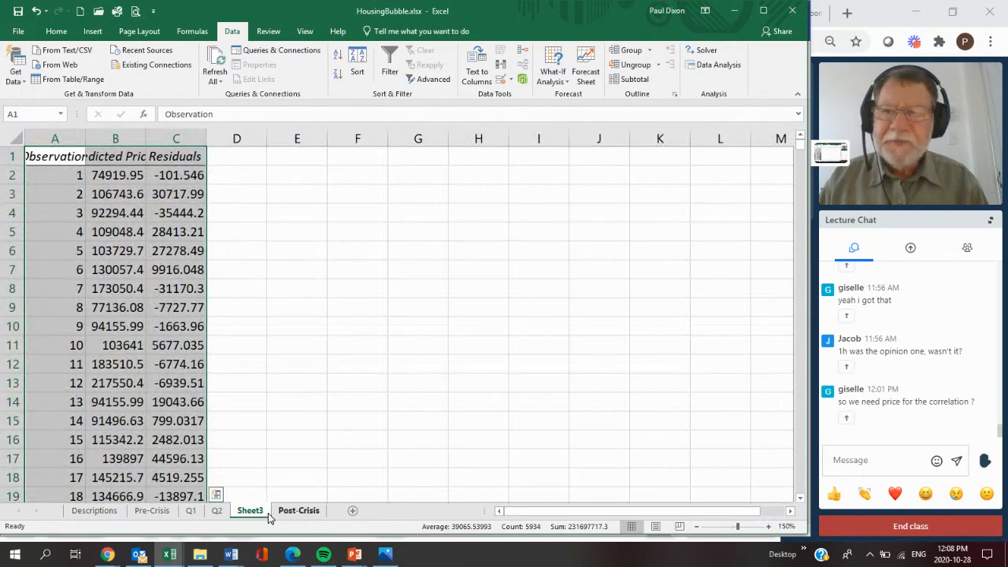
Copy columns A to G, Acres through Price$, from sheet Q2 into Sheet3 starting at D1 and delete the pasted scatterplot.
{"action": "left_click", "coordinate": [215, 512]}
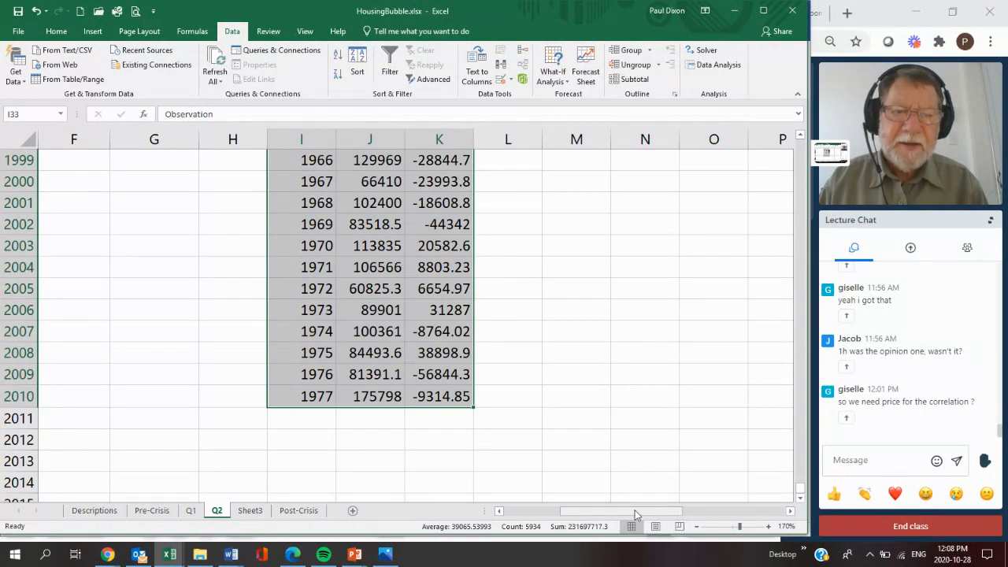
{"action": "left_click", "coordinate": [511, 510]}
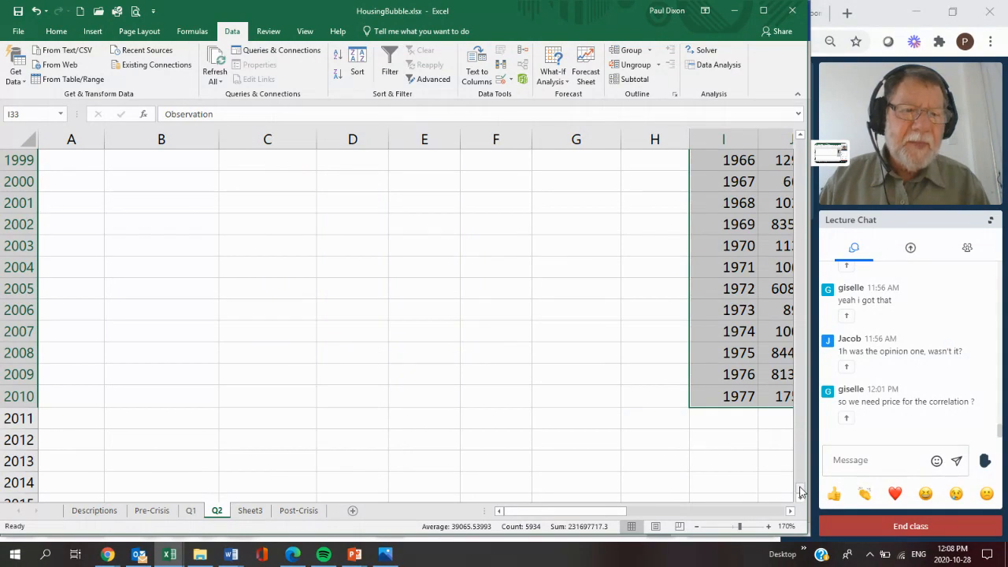
{"action": "left_click_drag", "start_coordinate": [799, 490], "coordinate": [797, 148]}
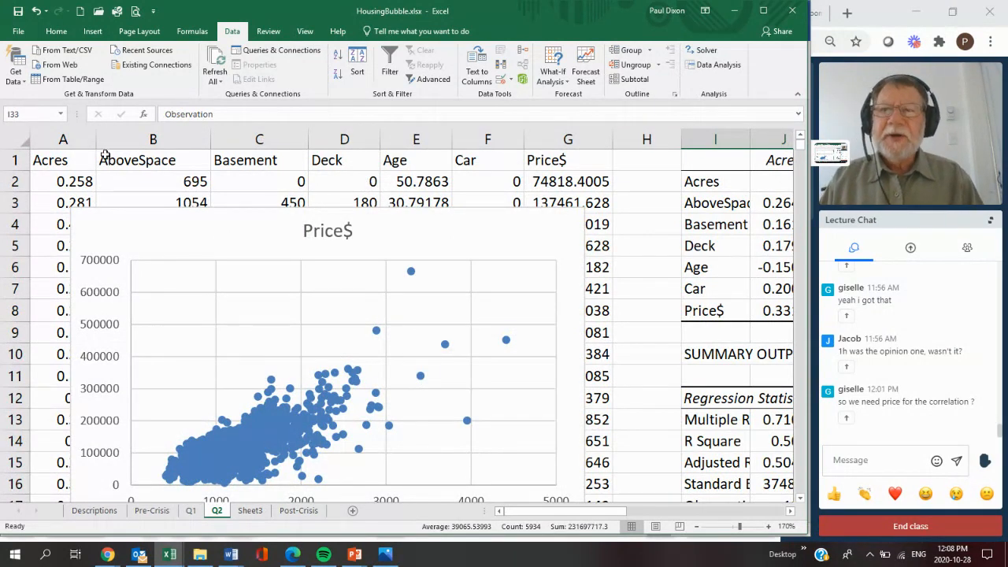
{"action": "left_click_drag", "start_coordinate": [52, 140], "coordinate": [562, 139]}
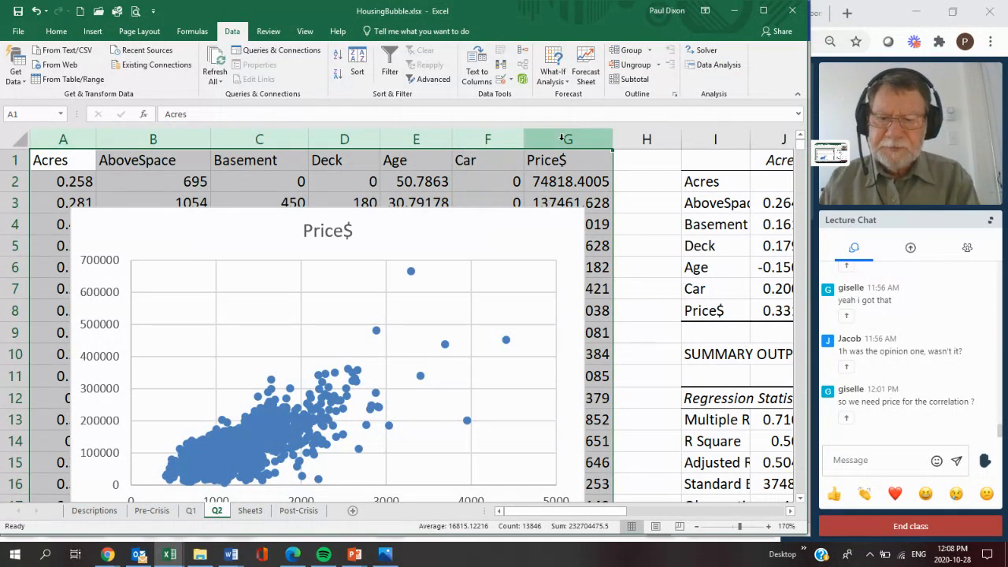
{"action": "key", "text": "ctrl+c"}
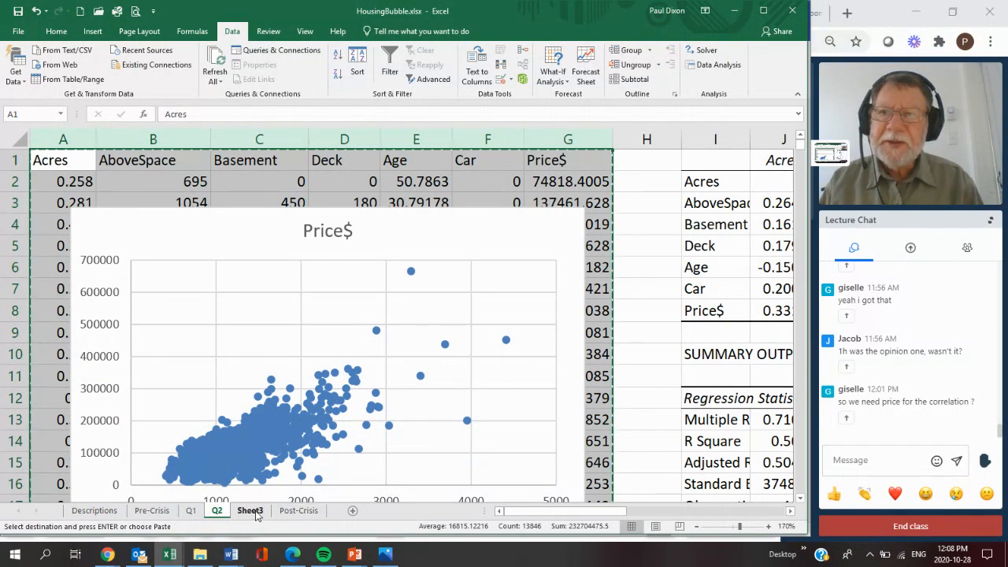
{"action": "left_click", "coordinate": [250, 511]}
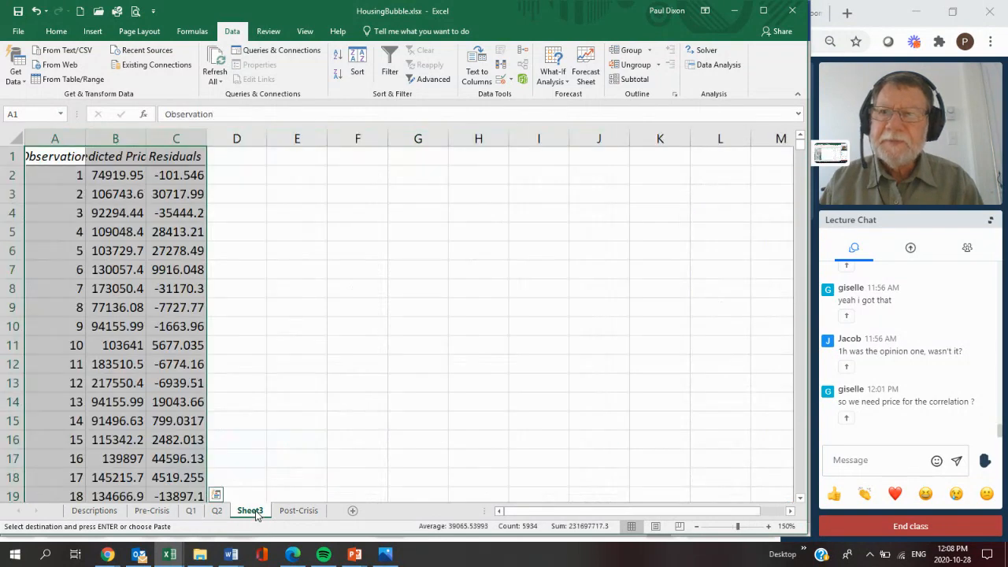
{"action": "left_click", "coordinate": [233, 158]}
{"action": "key", "text": "ctrl+v"}
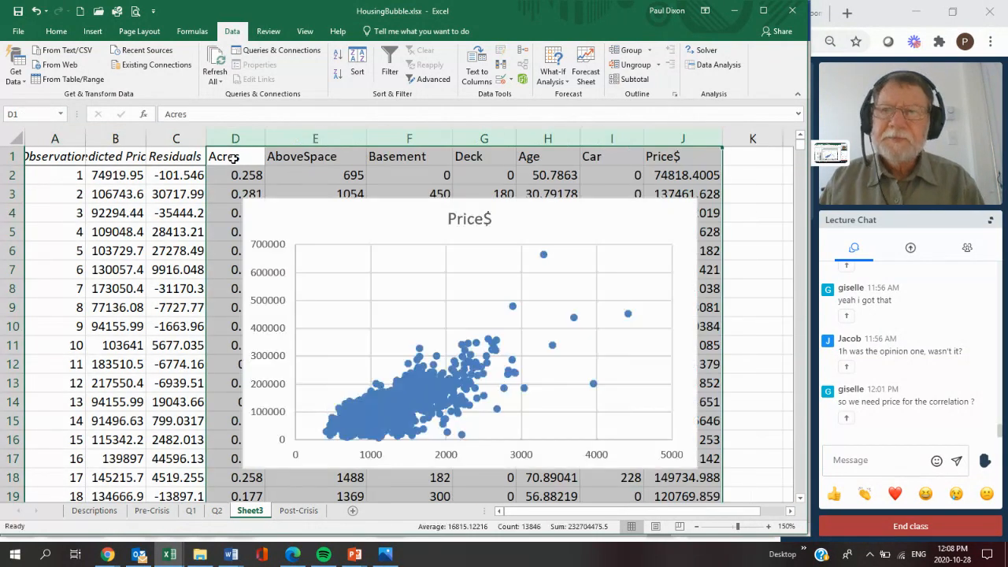
{"action": "left_click", "coordinate": [675, 225]}
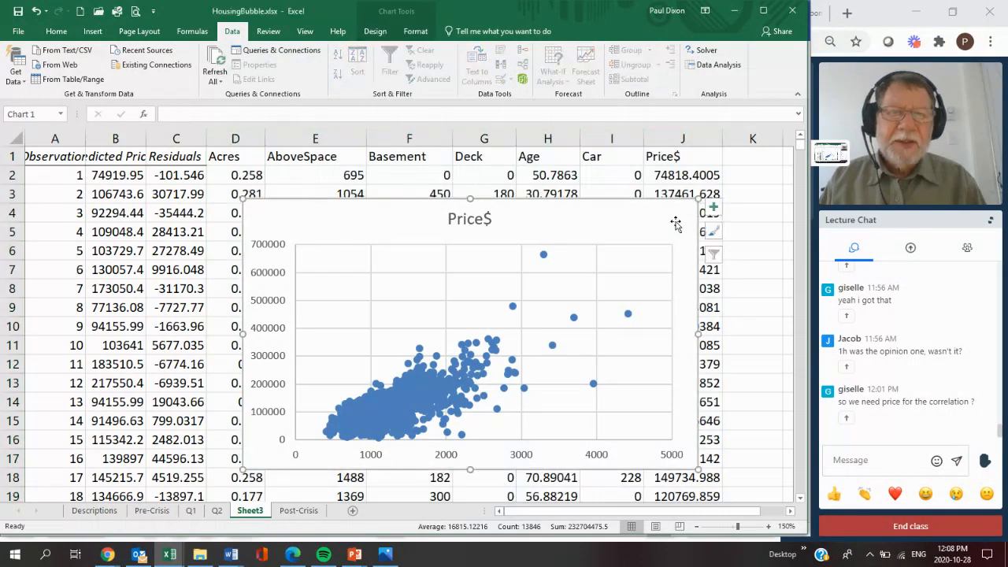
{"action": "key", "text": "Delete"}
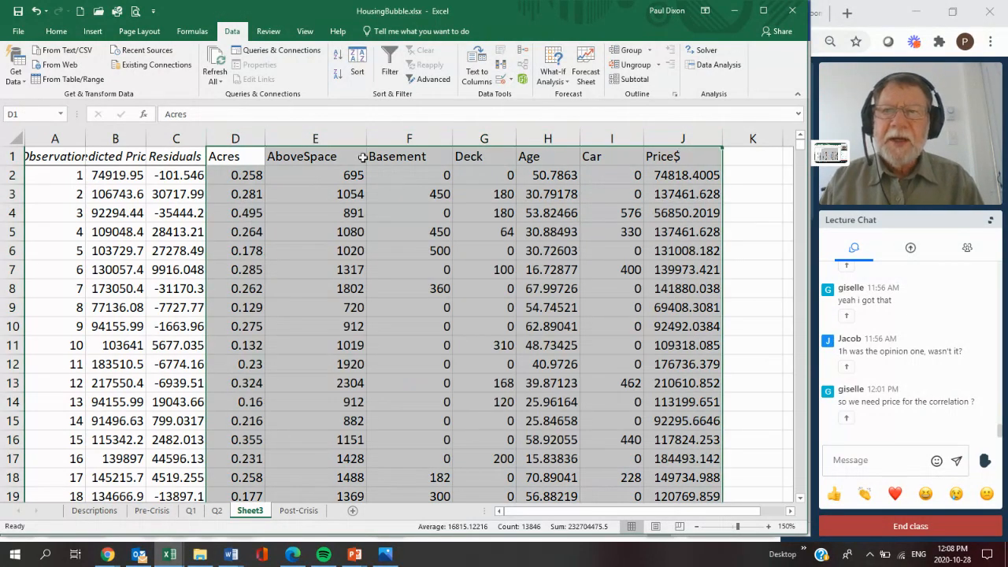
Enlarge the AboveSpace Residual Plot on sheet Q2 and examine the spread of its points.
{"action": "left_click", "coordinate": [325, 135]}
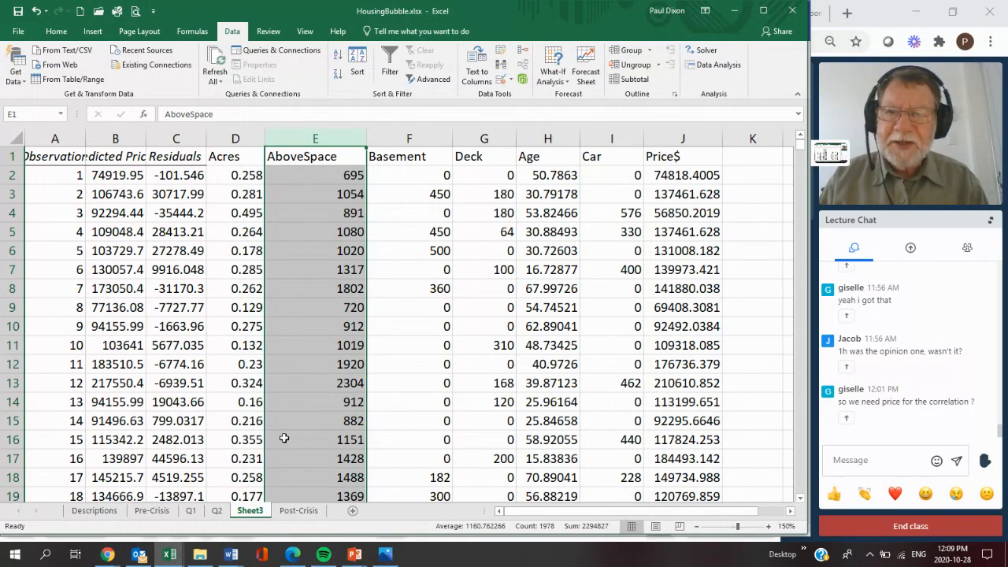
{"action": "left_click", "coordinate": [218, 512]}
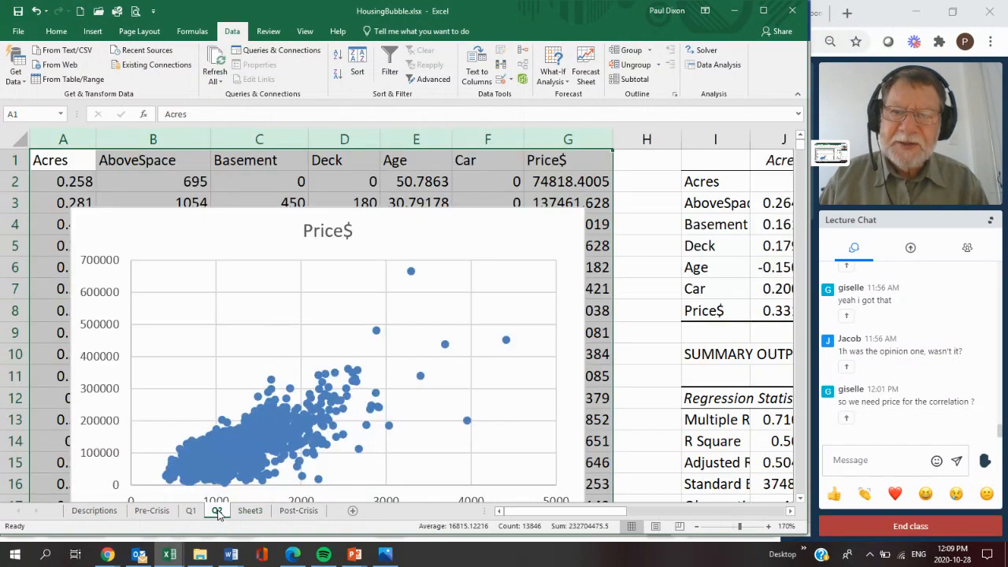
{"action": "left_click_drag", "start_coordinate": [612, 520], "coordinate": [757, 522]}
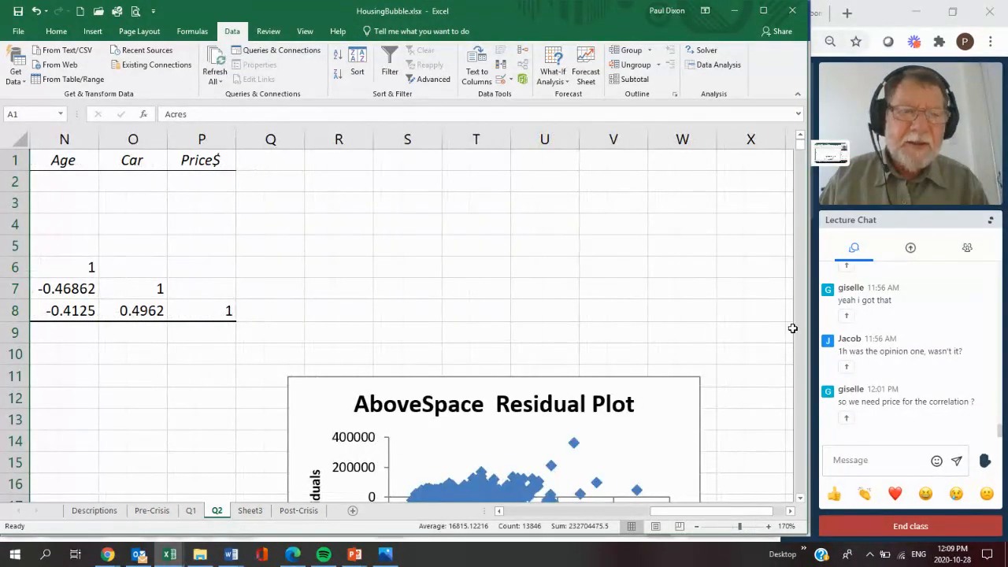
{"action": "left_click_drag", "start_coordinate": [802, 142], "coordinate": [802, 144]}
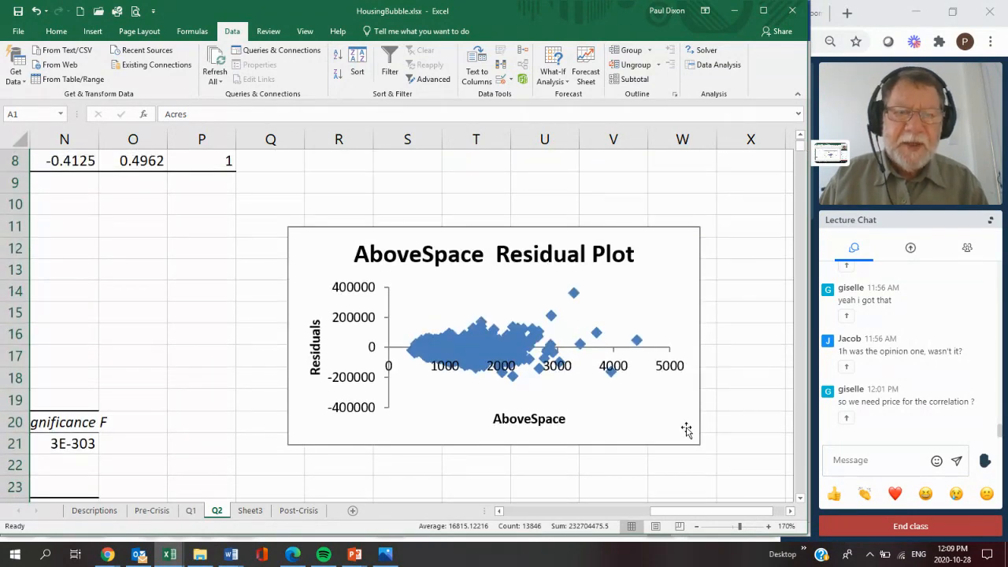
{"action": "left_click", "coordinate": [700, 228]}
{"action": "left_click_drag", "start_coordinate": [708, 212], "coordinate": [750, 157]}
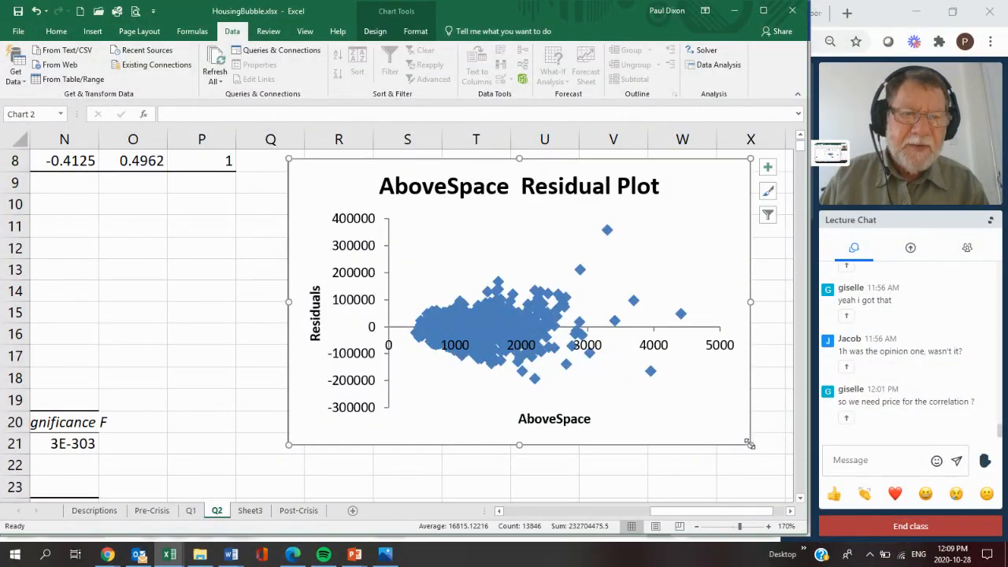
{"action": "left_click_drag", "start_coordinate": [750, 445], "coordinate": [769, 467]}
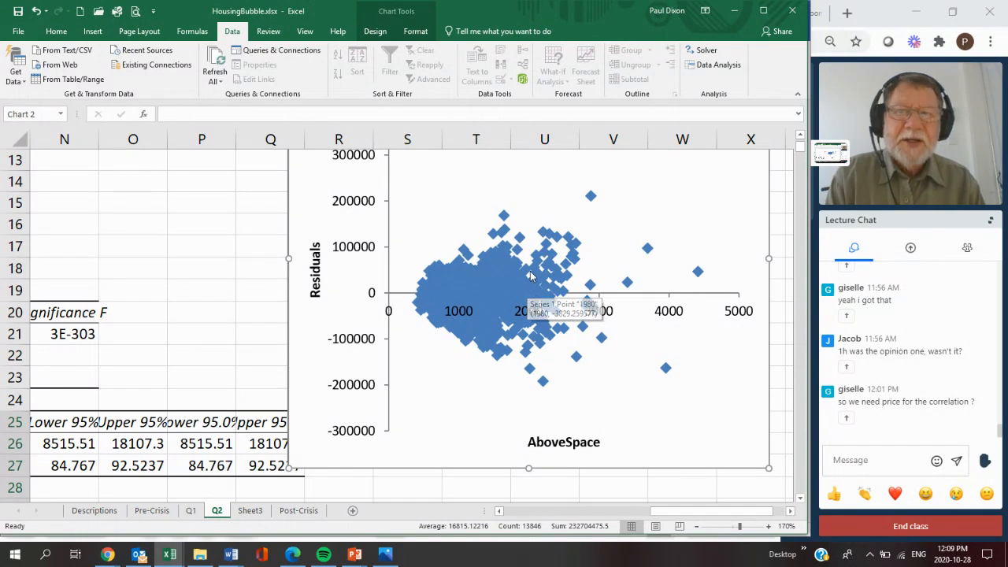
{"action": "mouse_move", "coordinate": [546, 240]}
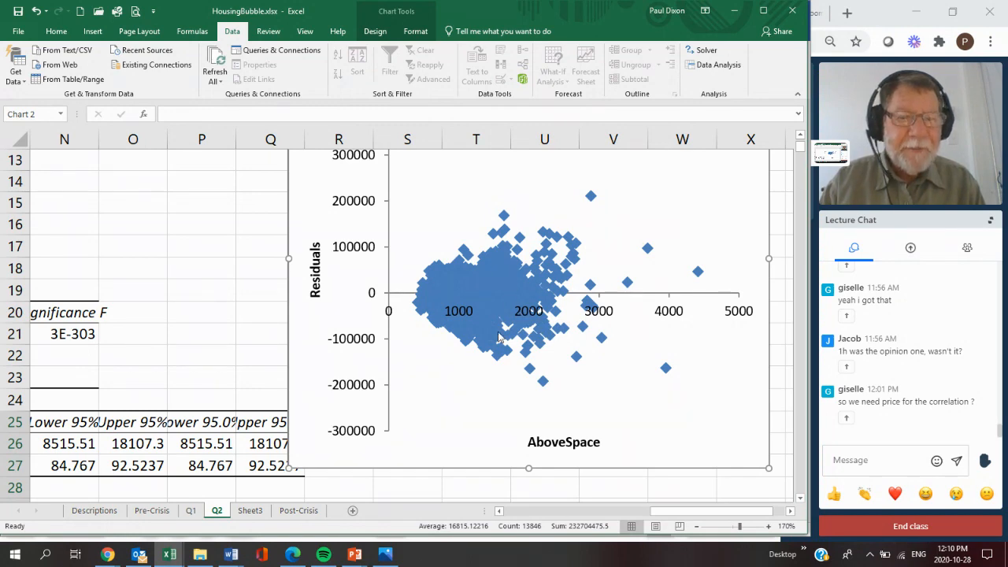
Set up a Correlation analysis on Sheet3 with input range C1:I1978, covering Residuals through Car with labels in the first row.
{"action": "left_click", "coordinate": [250, 510]}
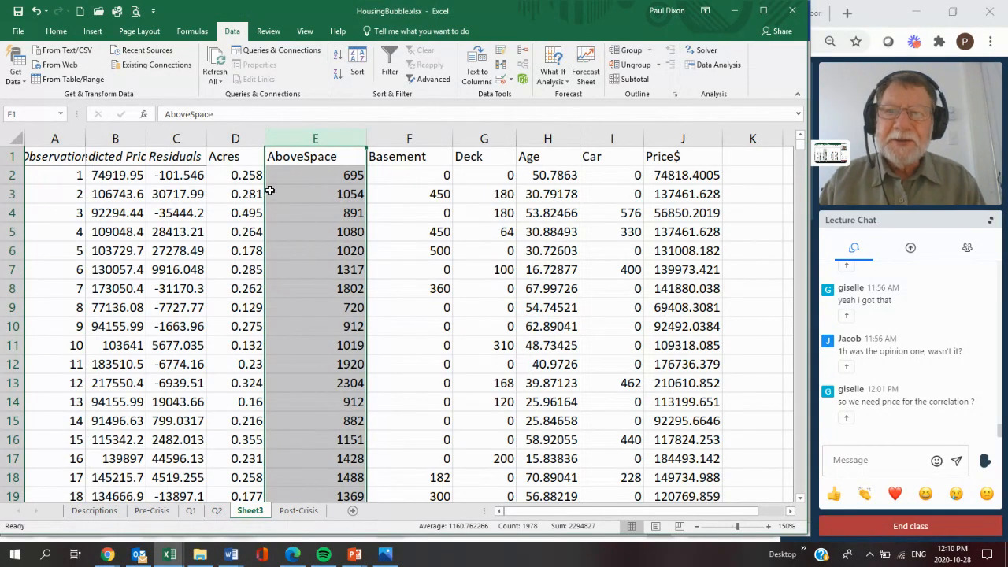
{"action": "left_click", "coordinate": [718, 66]}
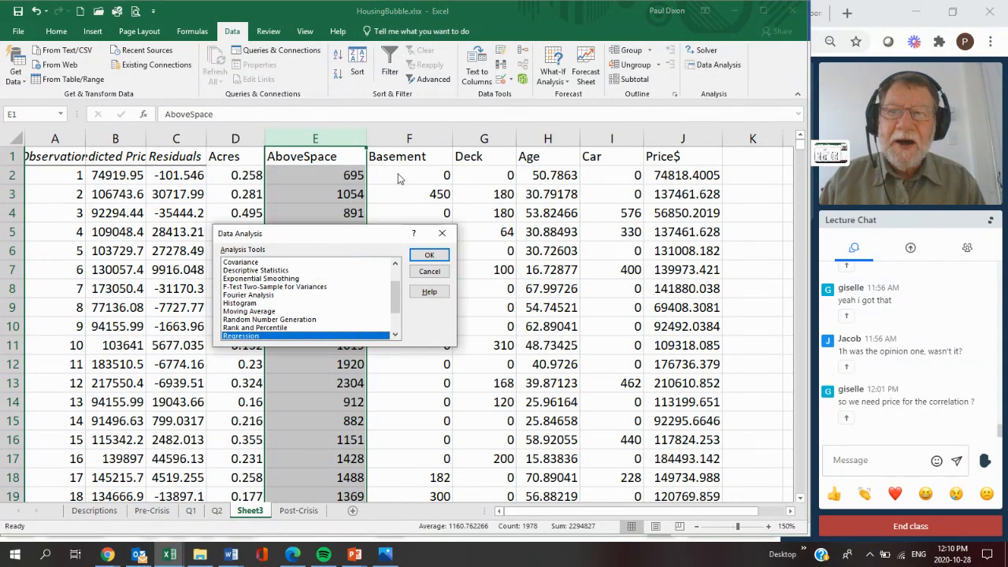
{"action": "left_click", "coordinate": [397, 262]}
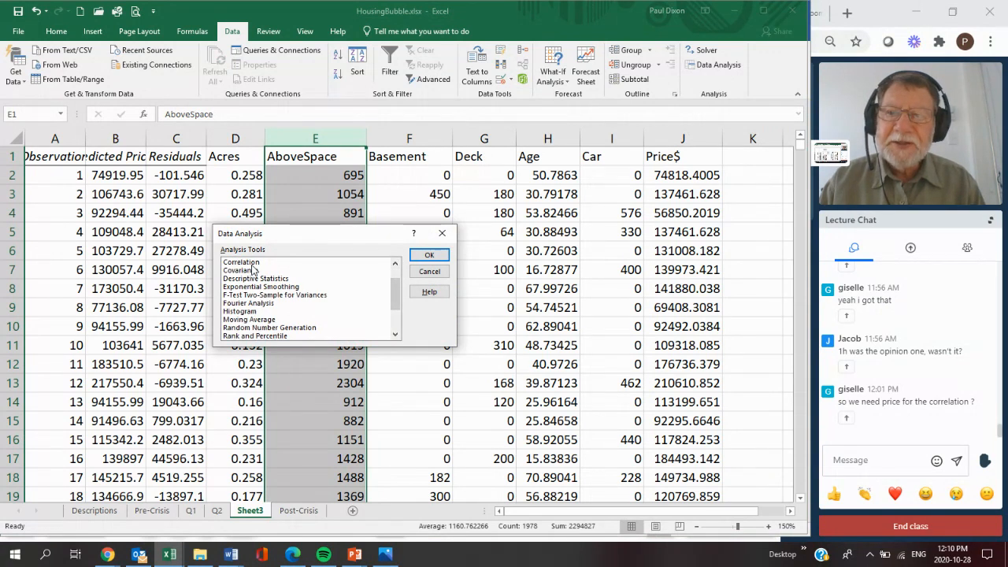
{"action": "left_click", "coordinate": [246, 262]}
{"action": "left_click", "coordinate": [430, 254]}
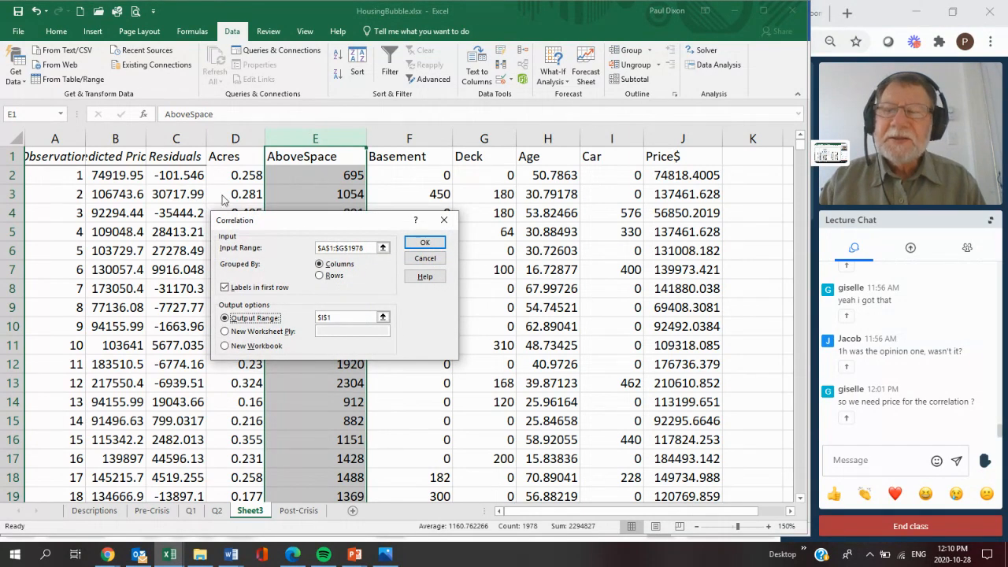
{"action": "left_click", "coordinate": [326, 248]}
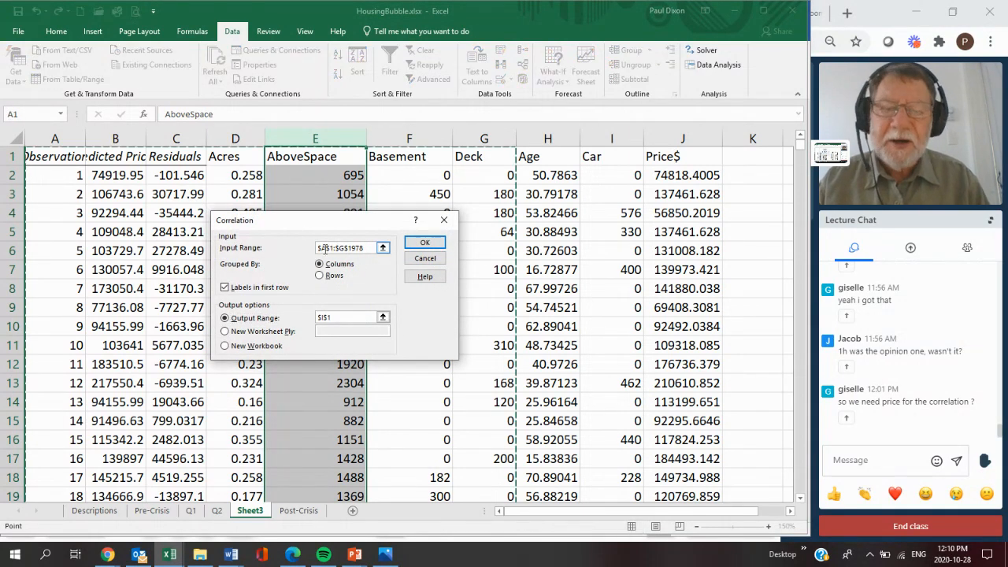
{"action": "key", "text": "BackSpace"}
{"action": "type", "text": "D"}
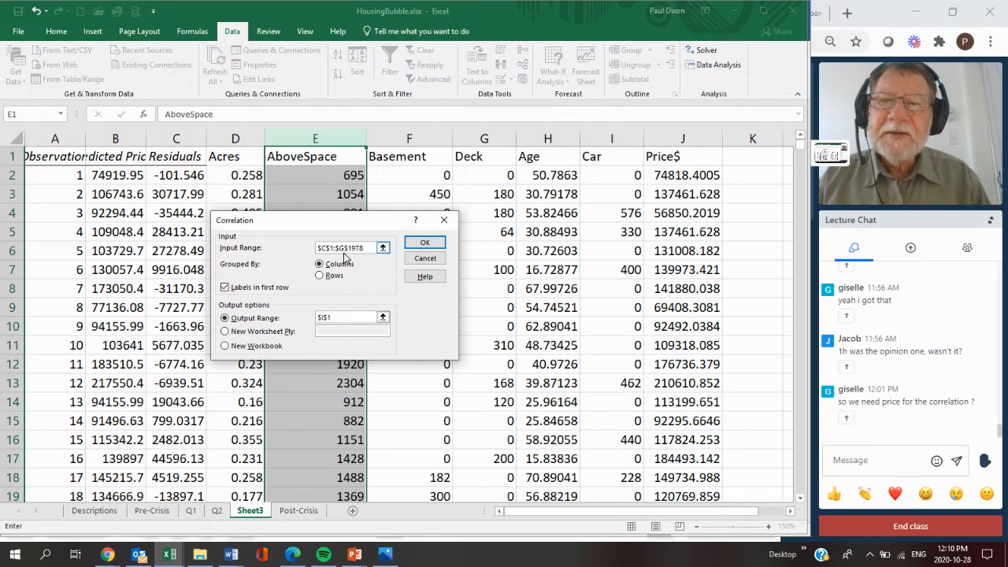
{"action": "left_click", "coordinate": [344, 248]}
{"action": "key", "text": "BackSpace"}
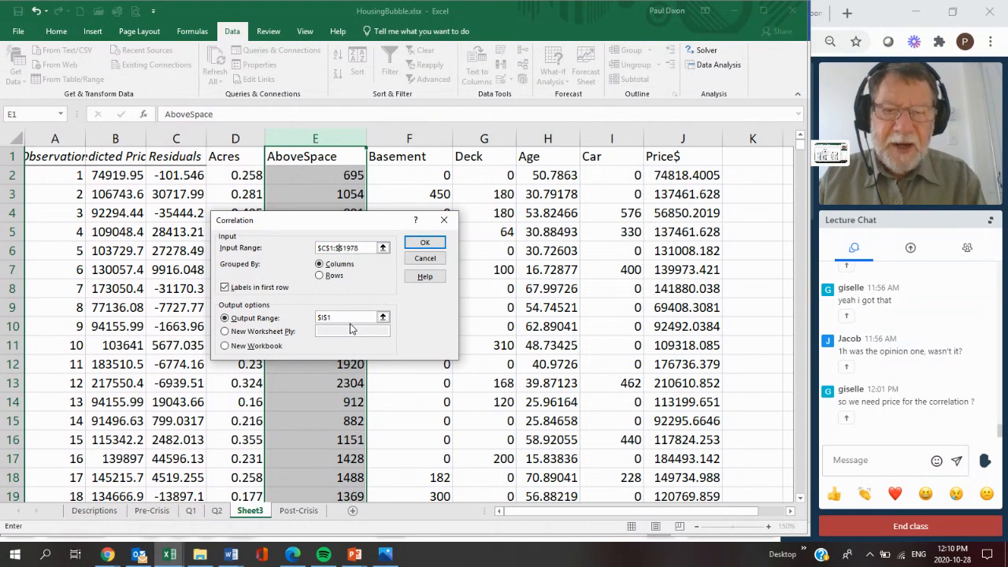
{"action": "type", "text": "I"}
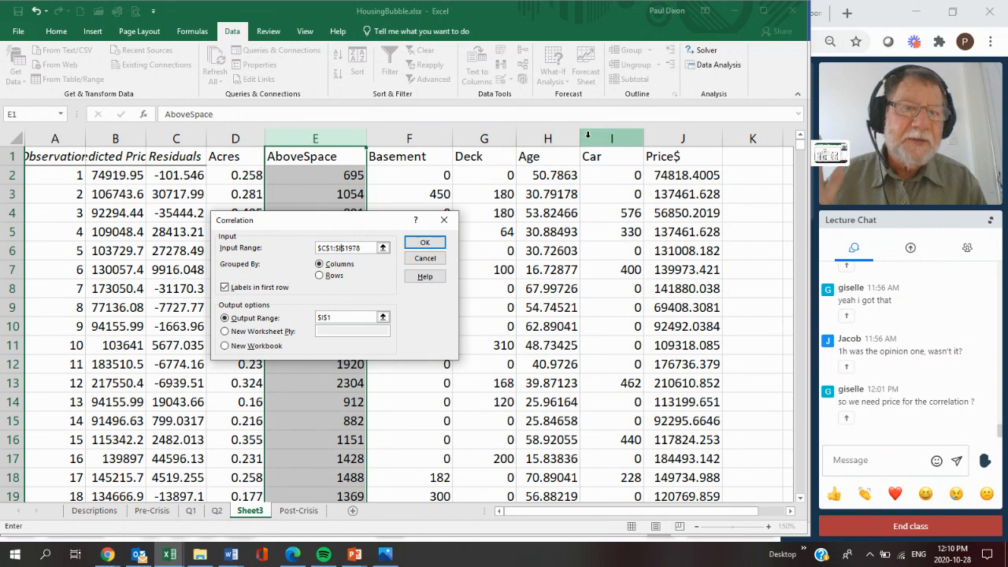
Place the correlation output at L1 on Sheet3 and run the analysis.
{"action": "left_click", "coordinate": [323, 318]}
{"action": "key", "text": "BackSpace"}
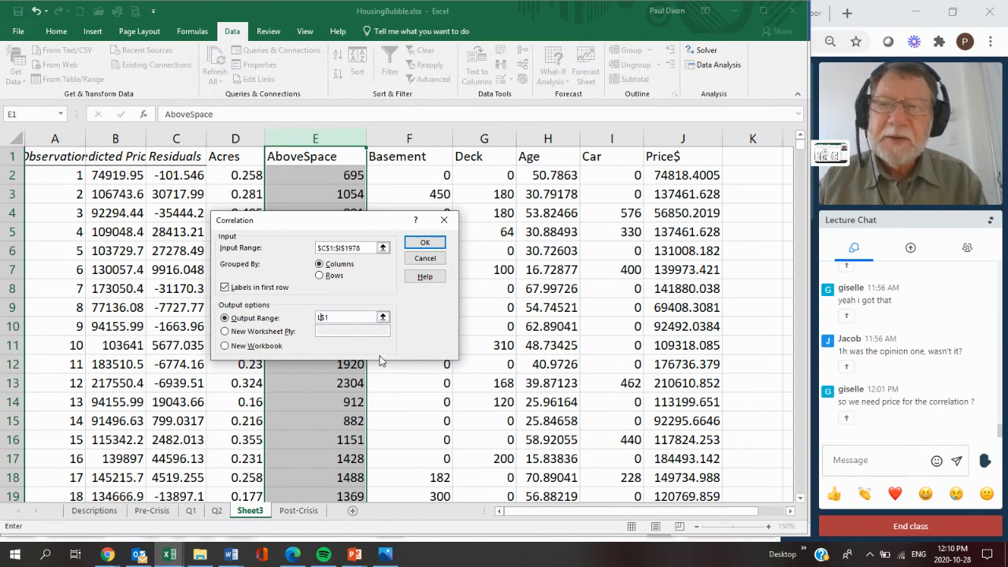
{"action": "left_click", "coordinate": [429, 244]}
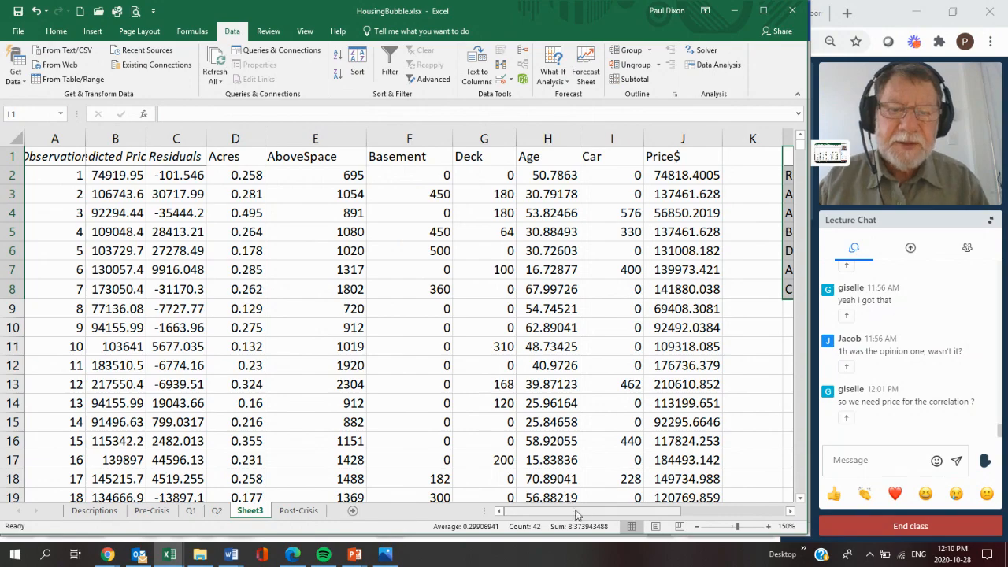
Examine the Residuals column of the correlation table, M1:M8, and check question 2g in the Word assignment before returning to HousingBubble.xlsx.
{"action": "left_click_drag", "start_coordinate": [577, 510], "coordinate": [680, 510]}
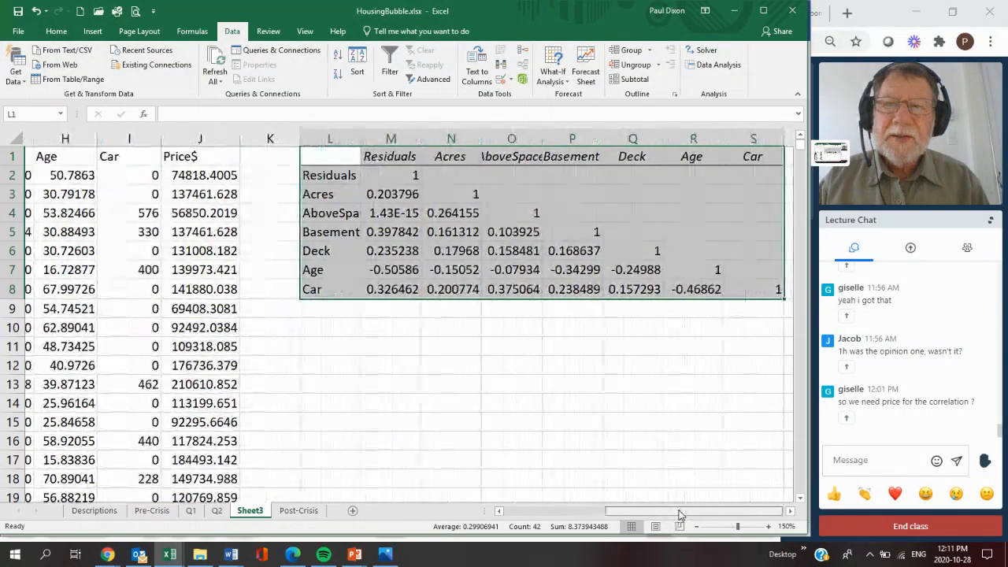
{"action": "left_click", "coordinate": [381, 155]}
{"action": "left_click_drag", "start_coordinate": [381, 156], "coordinate": [398, 286]}
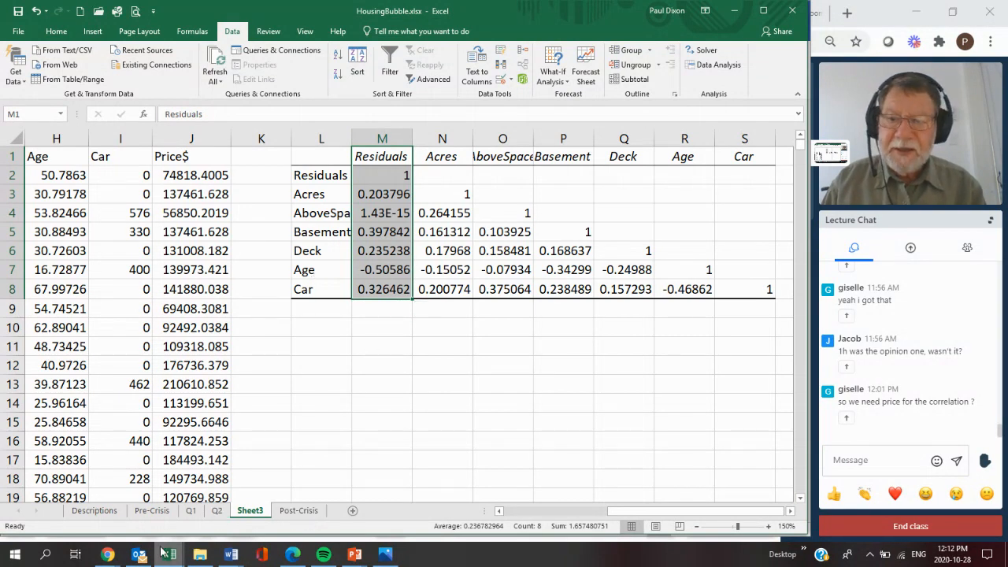
{"action": "mouse_move", "coordinate": [227, 557]}
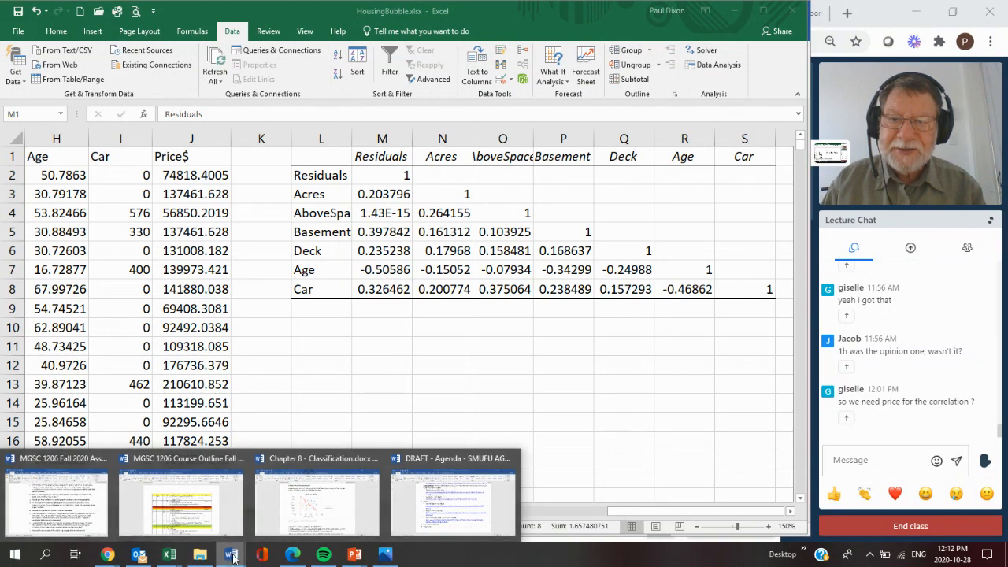
{"action": "left_click", "coordinate": [69, 512]}
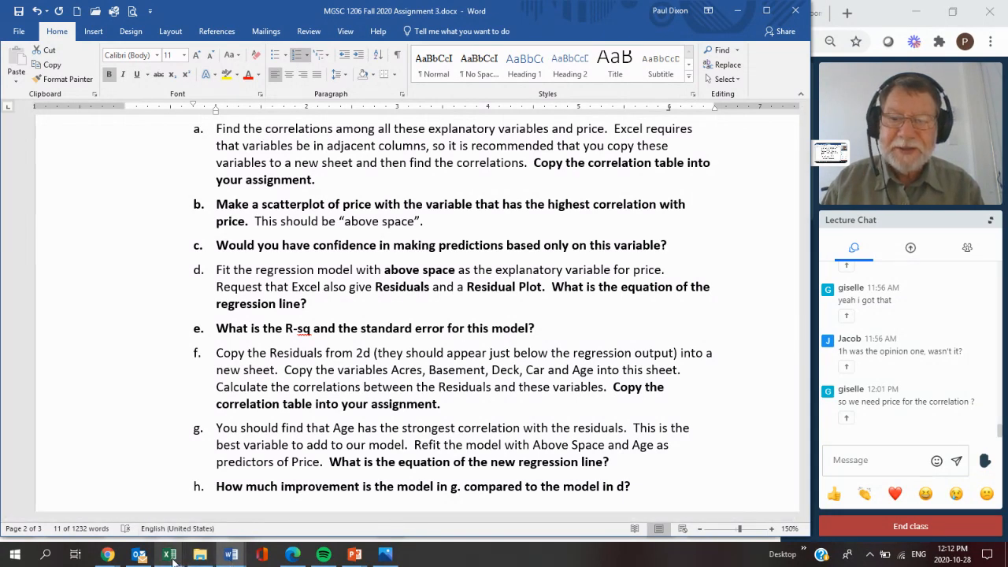
{"action": "left_click", "coordinate": [172, 556]}
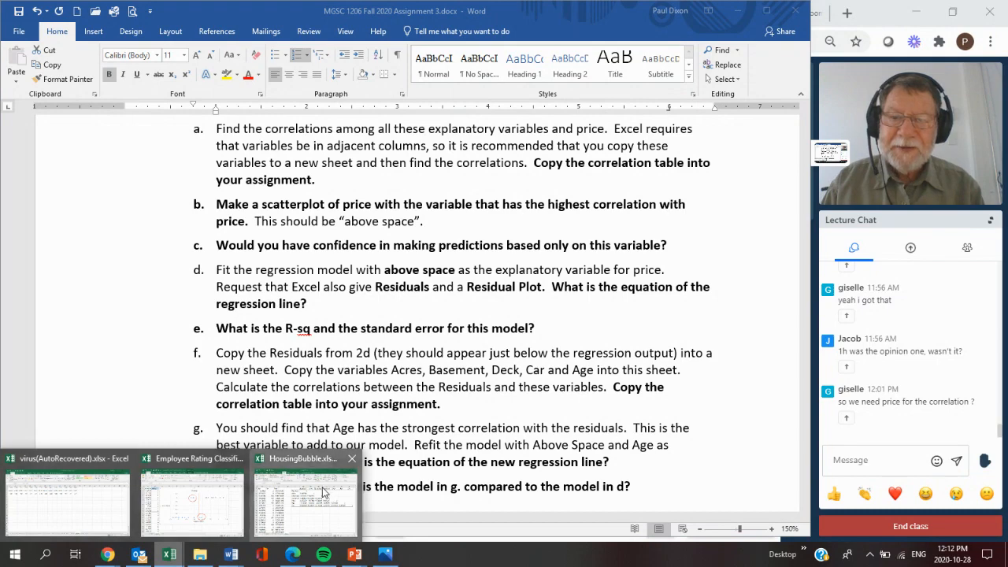
{"action": "left_click", "coordinate": [322, 492]}
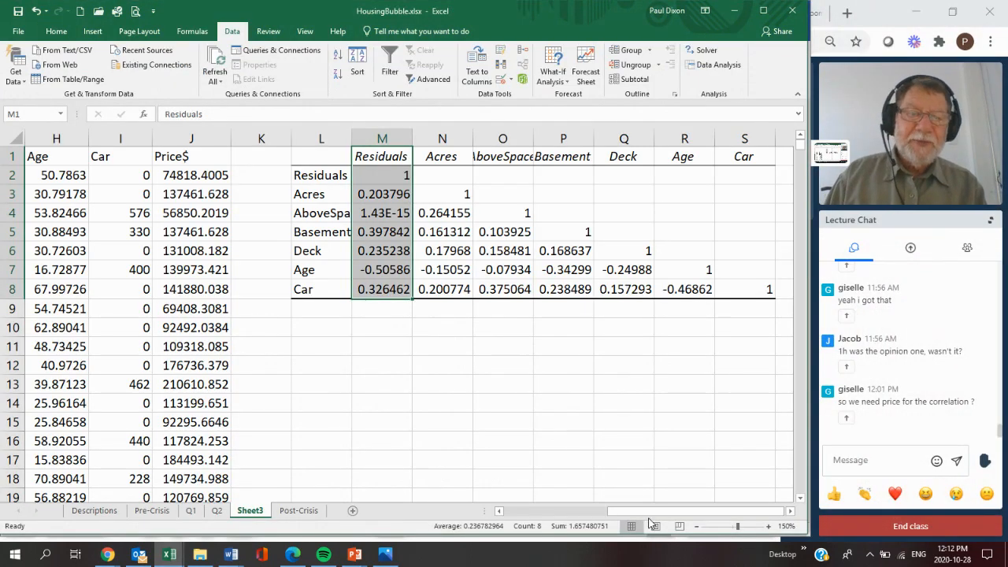
Copy columns E to J, AboveSpace through Price$, from Sheet3 into a new worksheet at A1.
{"action": "left_click_drag", "start_coordinate": [648, 513], "coordinate": [593, 517]}
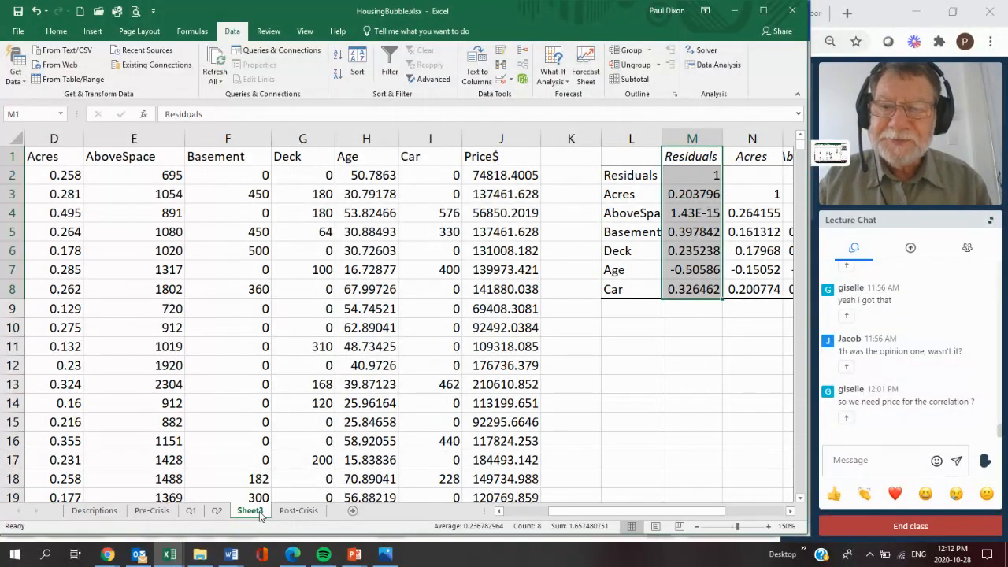
{"action": "left_click", "coordinate": [124, 139]}
{"action": "left_click_drag", "start_coordinate": [124, 139], "coordinate": [478, 137]}
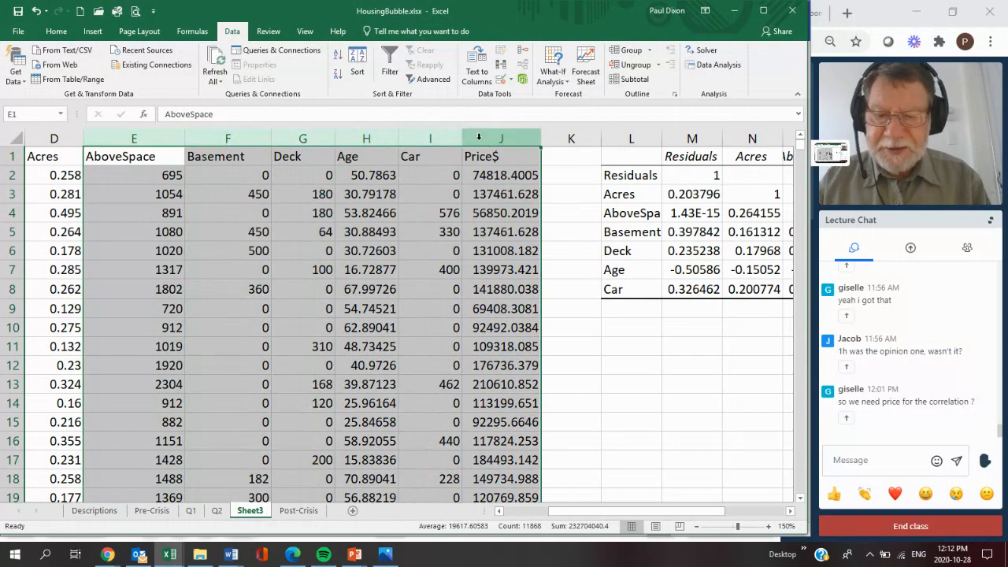
{"action": "key", "text": "ctrl+c"}
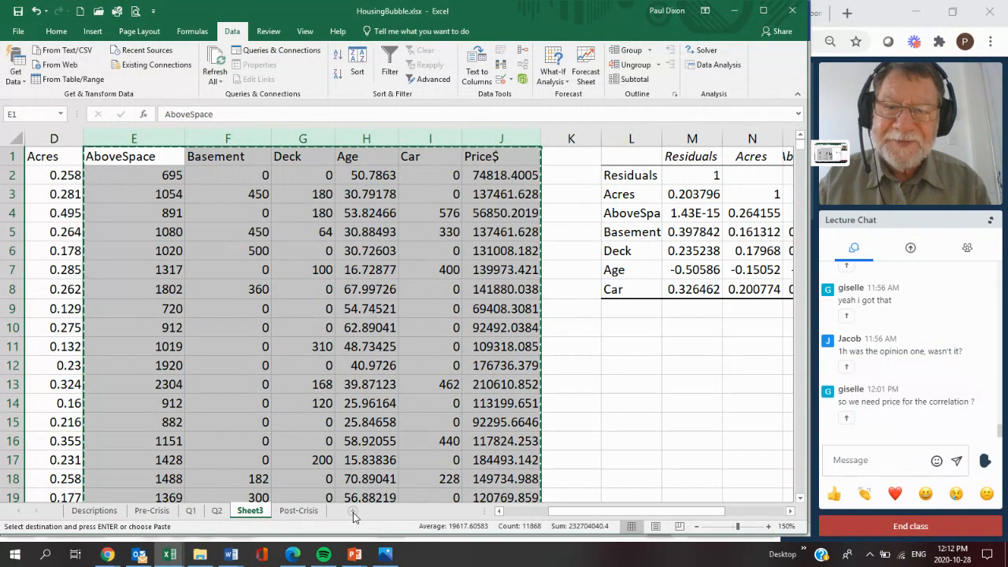
{"action": "left_click", "coordinate": [353, 511]}
{"action": "key", "text": "Return"}
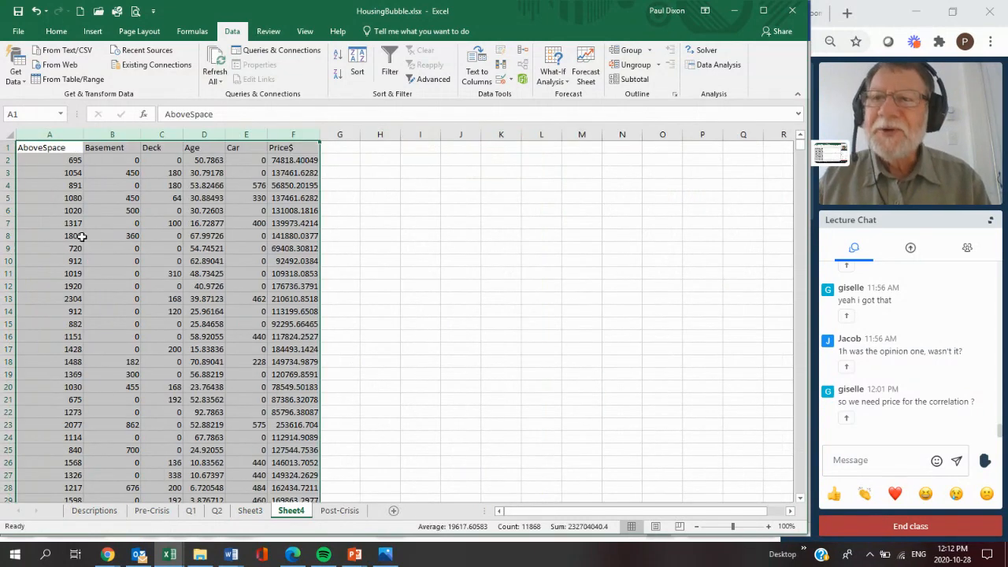
Delete the Basement, Deck and Car columns from Sheet4, leaving AboveSpace and Age adjacent beside Price$.
{"action": "left_click_drag", "start_coordinate": [95, 137], "coordinate": [159, 137]}
{"action": "right_click", "coordinate": [159, 137]}
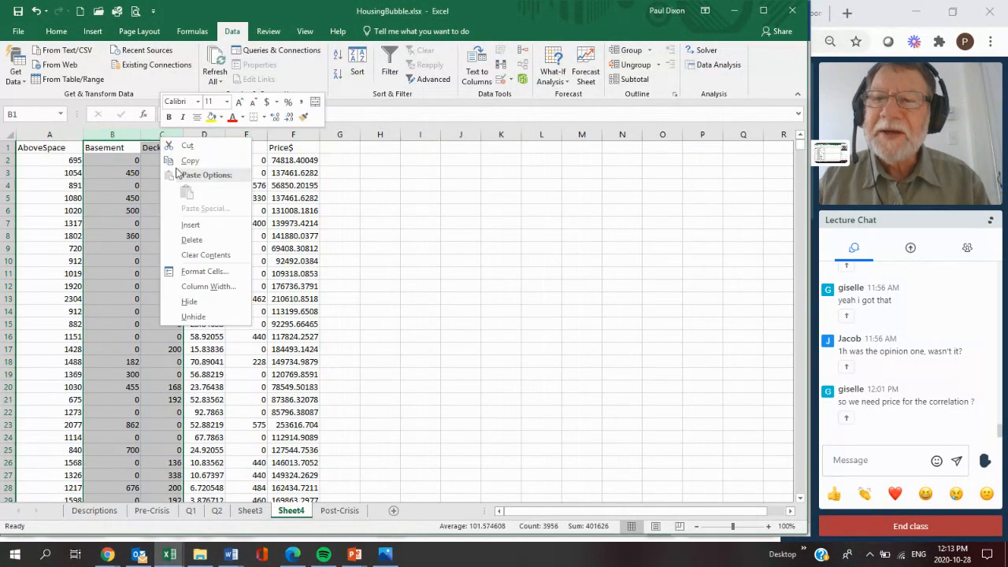
{"action": "left_click", "coordinate": [193, 239]}
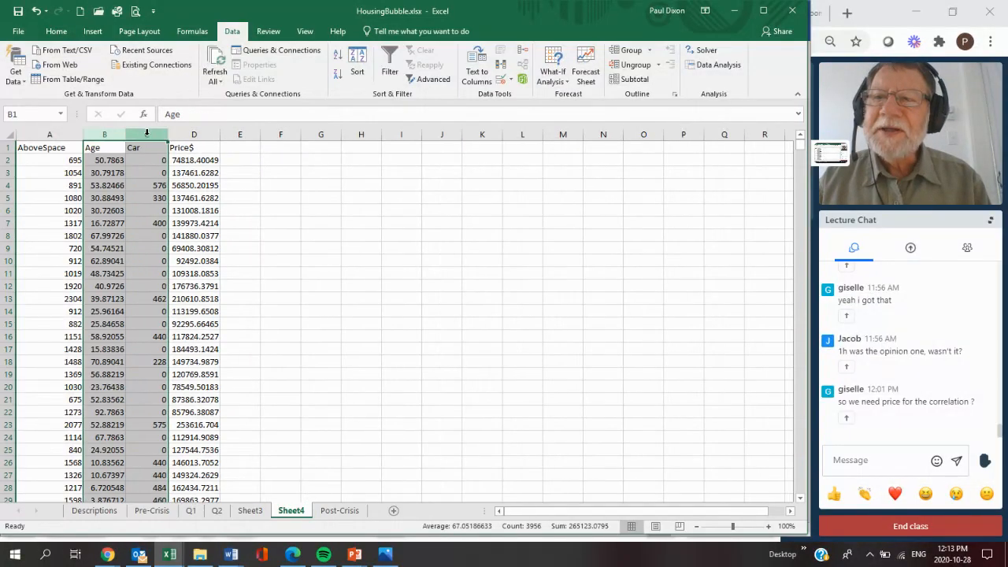
{"action": "left_click", "coordinate": [147, 135]}
{"action": "right_click", "coordinate": [147, 136]}
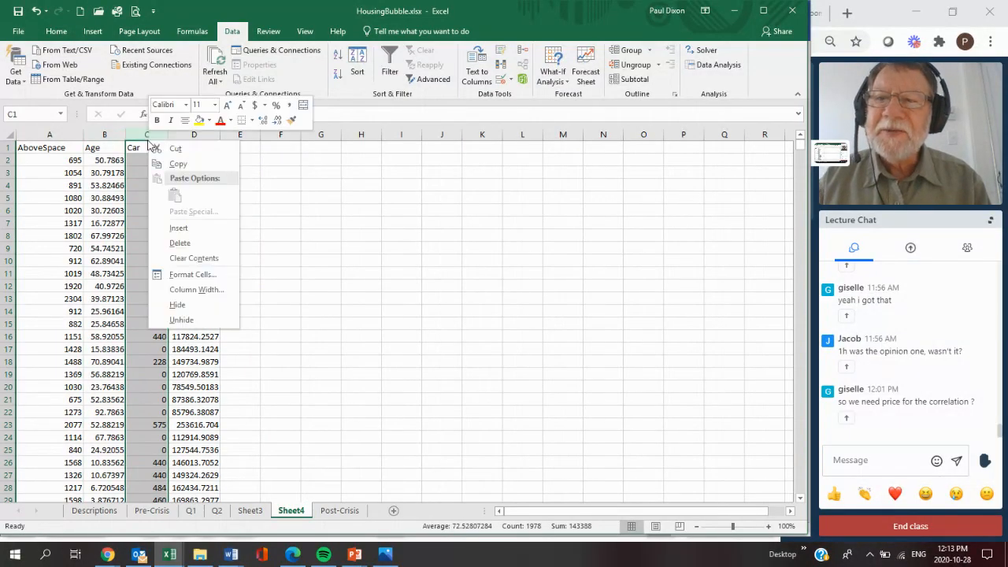
{"action": "left_click", "coordinate": [181, 244]}
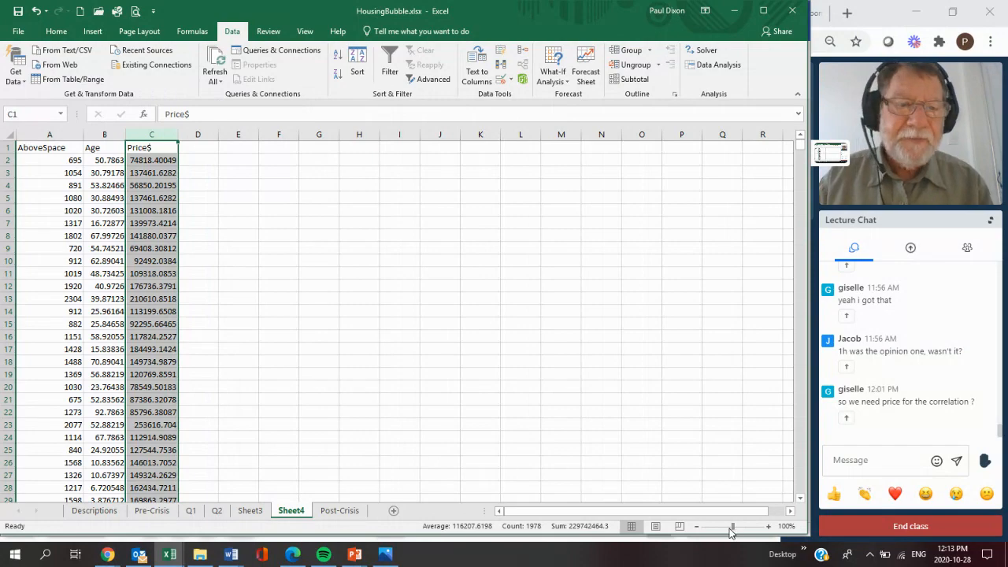
Start a Regression analysis on Sheet4 and set its Y input range to the Price$ data, C1:C1978.
{"action": "left_click", "coordinate": [769, 532]}
{"action": "left_click", "coordinate": [769, 532]}
{"action": "left_click", "coordinate": [769, 532]}
{"action": "left_click", "coordinate": [769, 533]}
{"action": "left_click", "coordinate": [769, 532]}
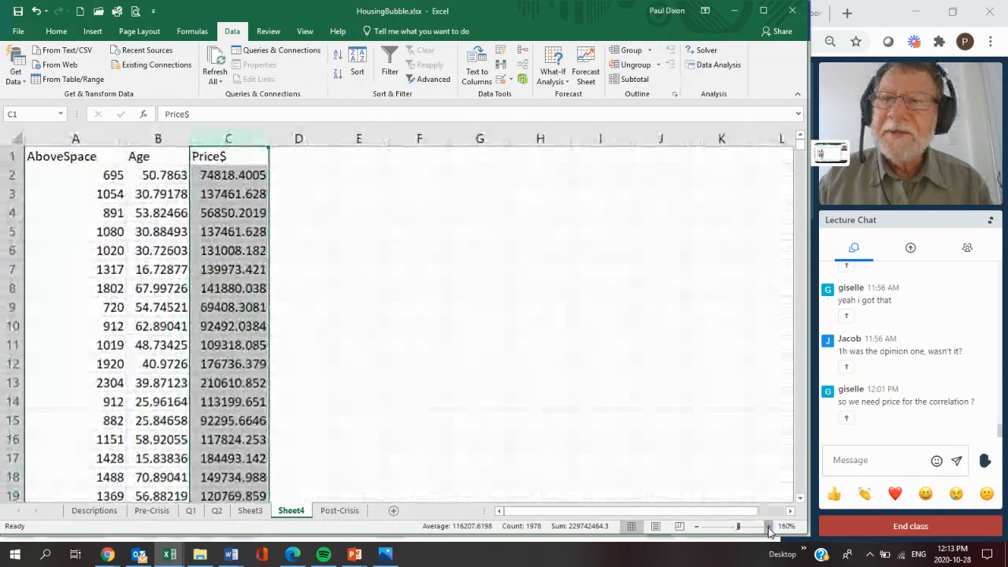
{"action": "left_click", "coordinate": [770, 532]}
{"action": "left_click", "coordinate": [769, 532]}
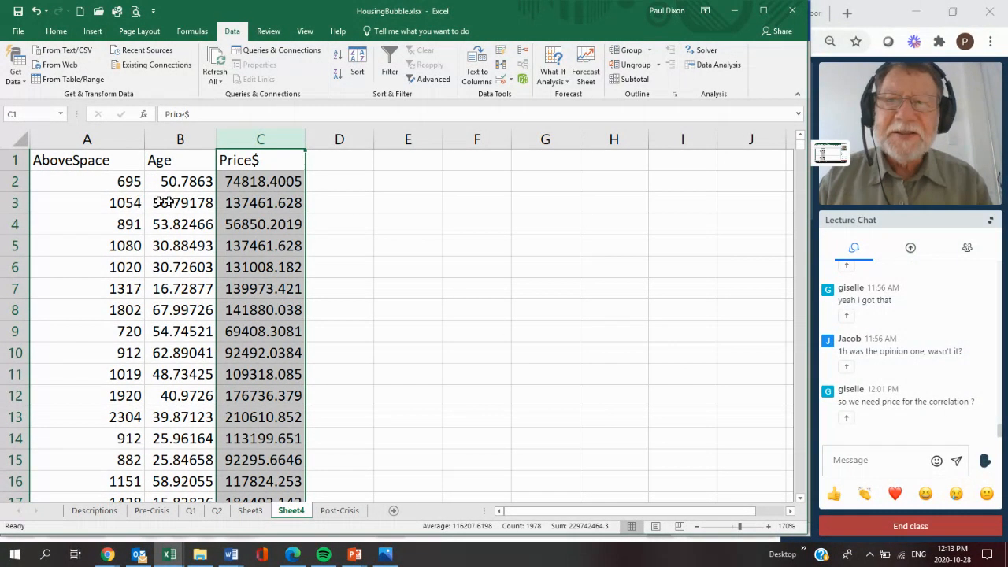
{"action": "left_click", "coordinate": [703, 69]}
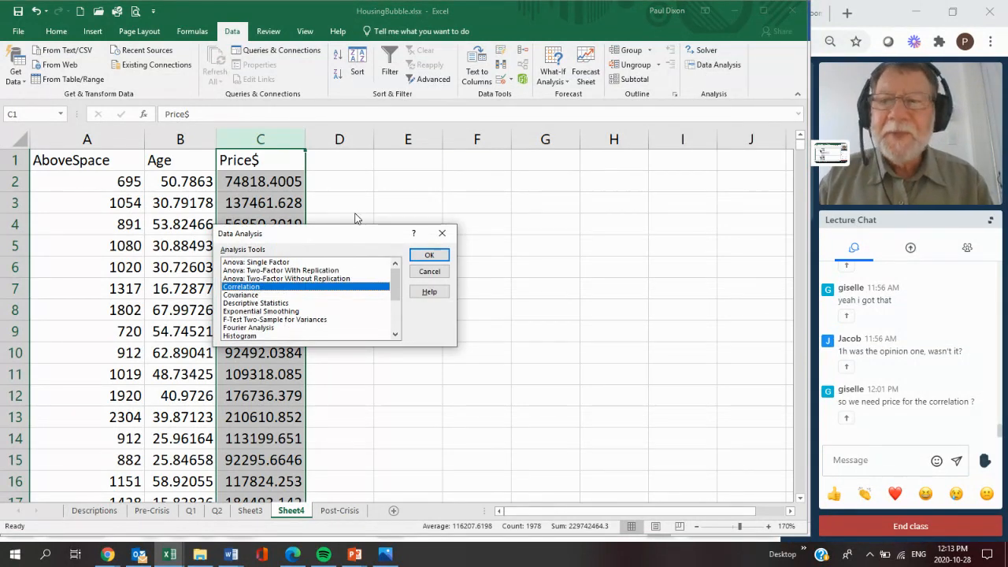
{"action": "left_click", "coordinate": [399, 324]}
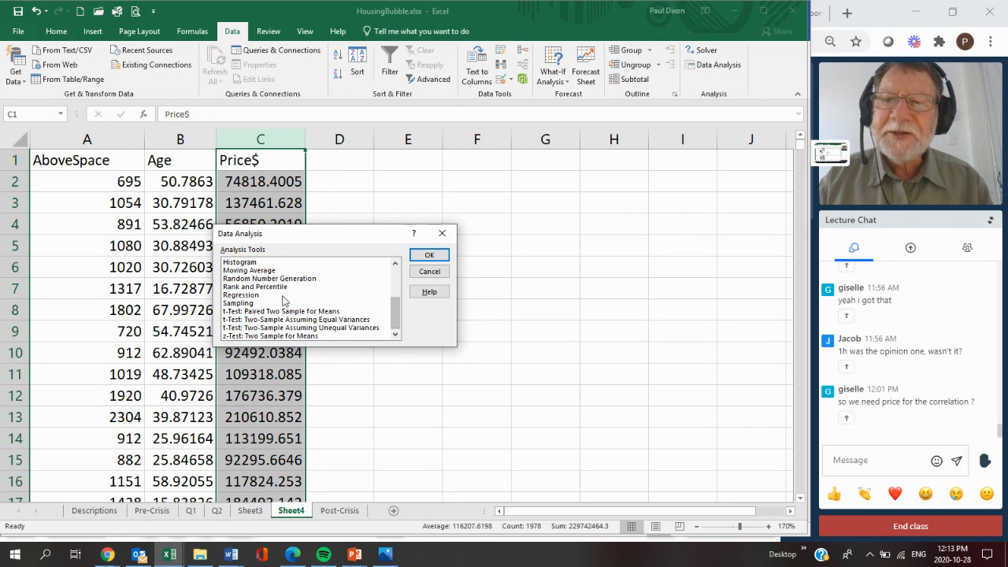
{"action": "left_click", "coordinate": [242, 295]}
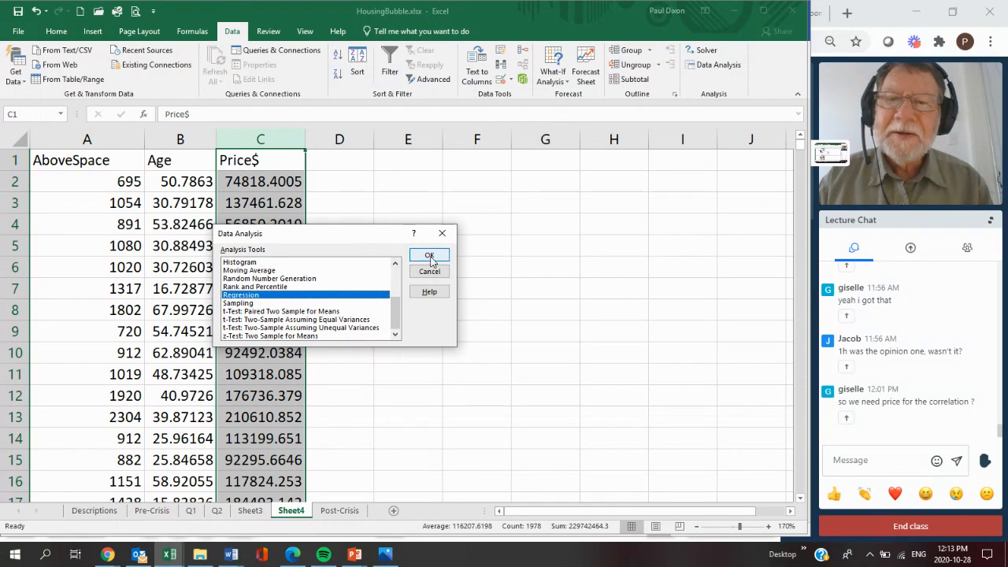
{"action": "left_click", "coordinate": [430, 255]}
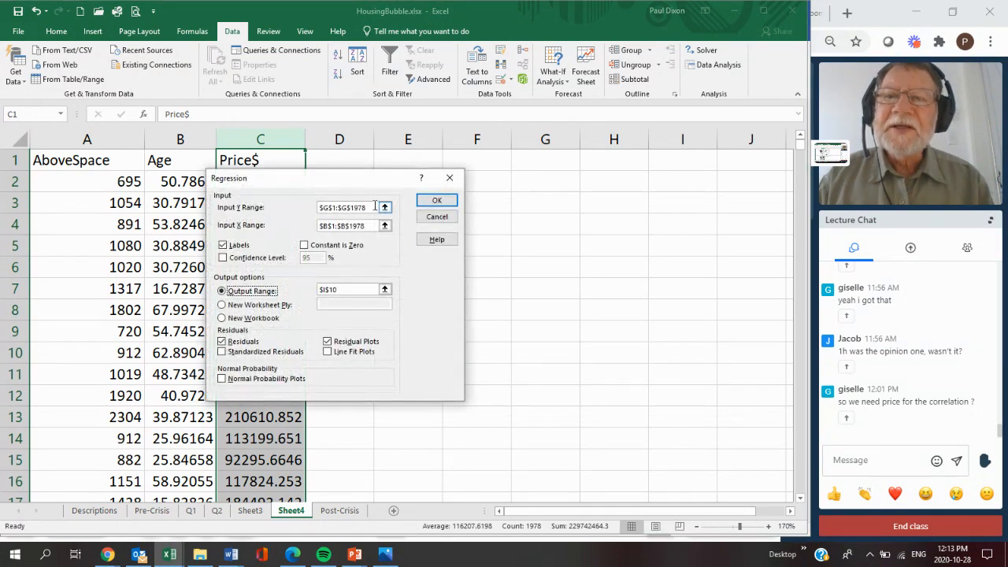
{"action": "left_click", "coordinate": [333, 206]}
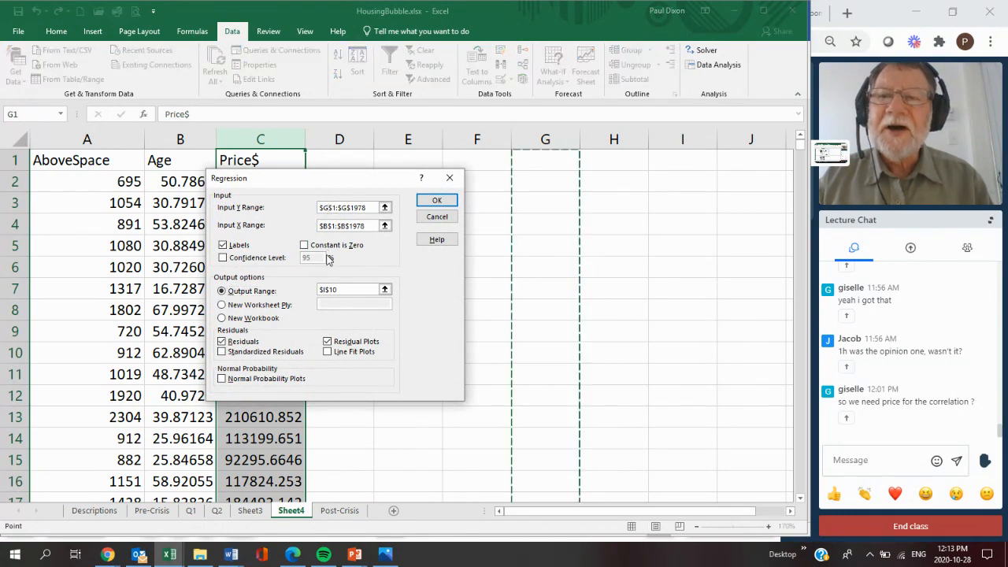
{"action": "key", "text": "BackSpace"}
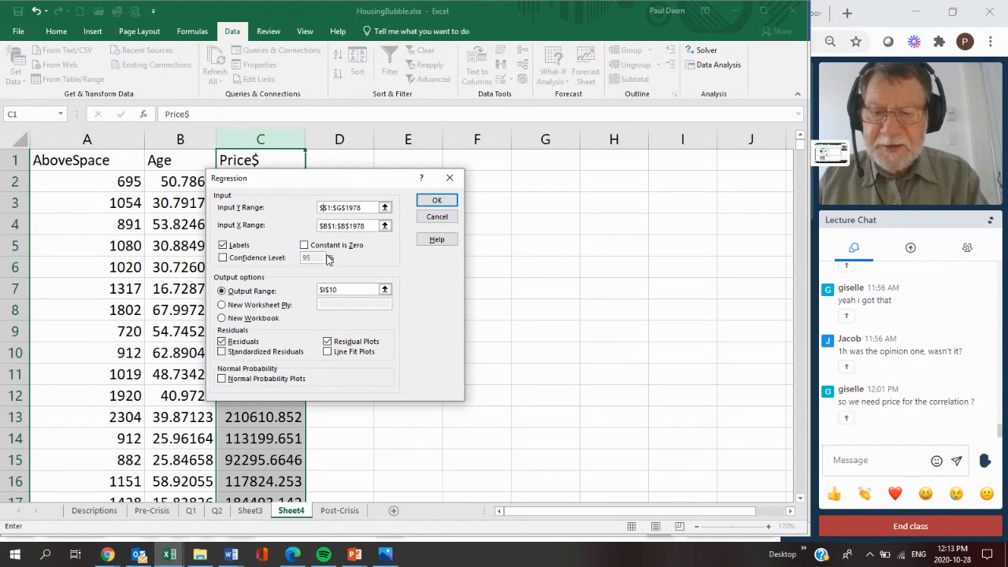
{"action": "type", "text": "C"}
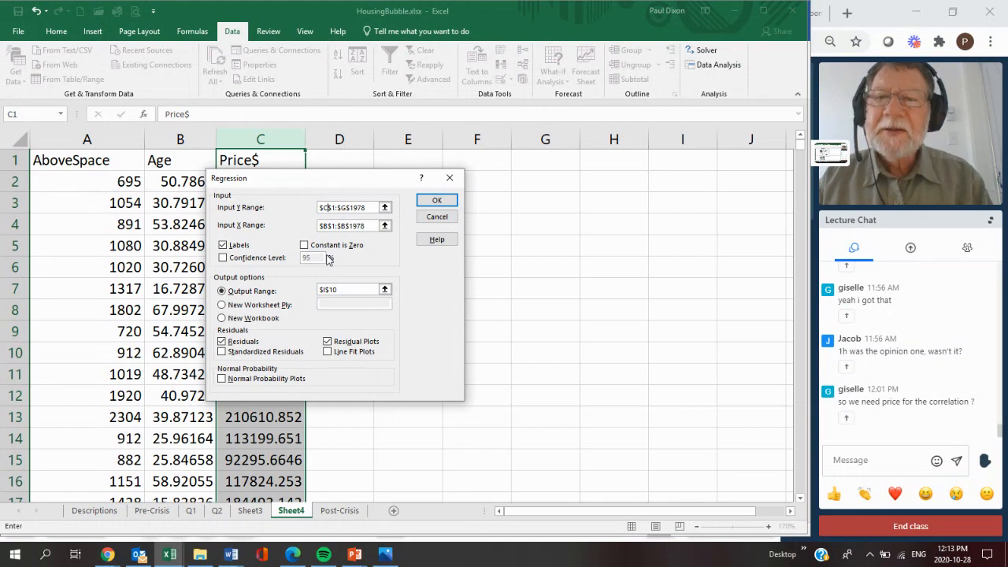
{"action": "left_click", "coordinate": [346, 209]}
{"action": "key", "text": "BackSpace"}
{"action": "type", "text": "C"}
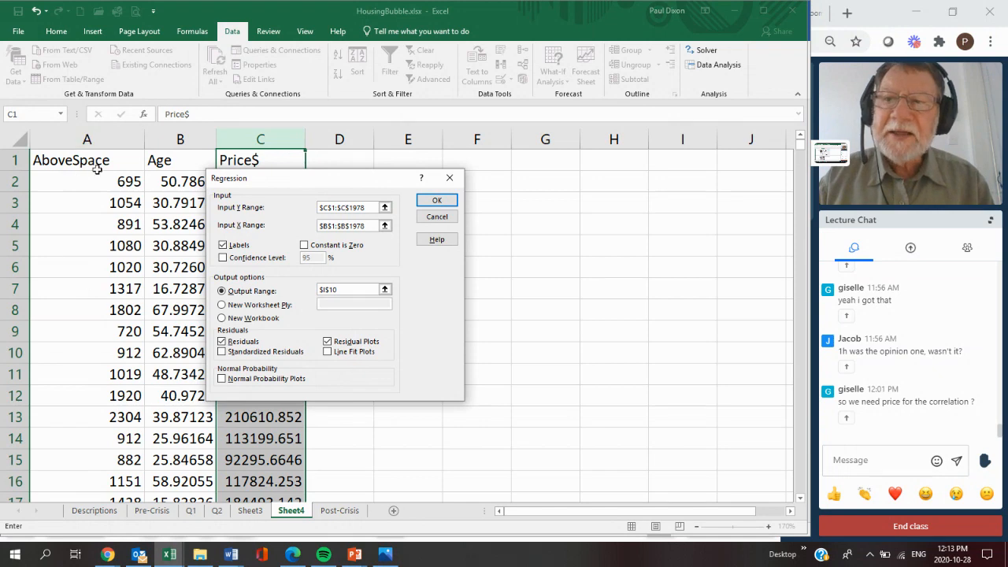
Set the regression's X input range to the AboveSpace and Age data, A1:B1978.
{"action": "left_click", "coordinate": [328, 228]}
{"action": "key", "text": "BackSpace"}
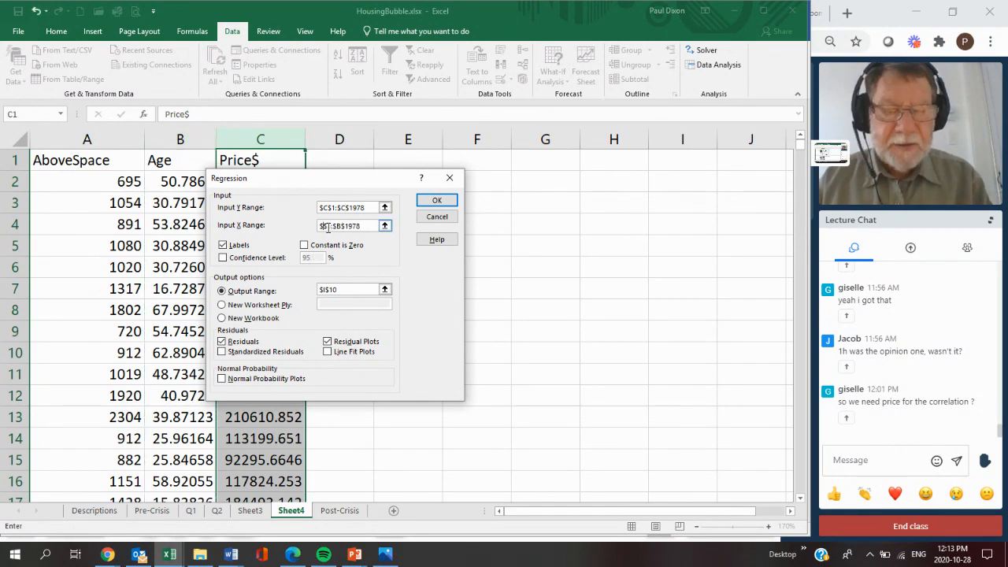
{"action": "type", "text": "A"}
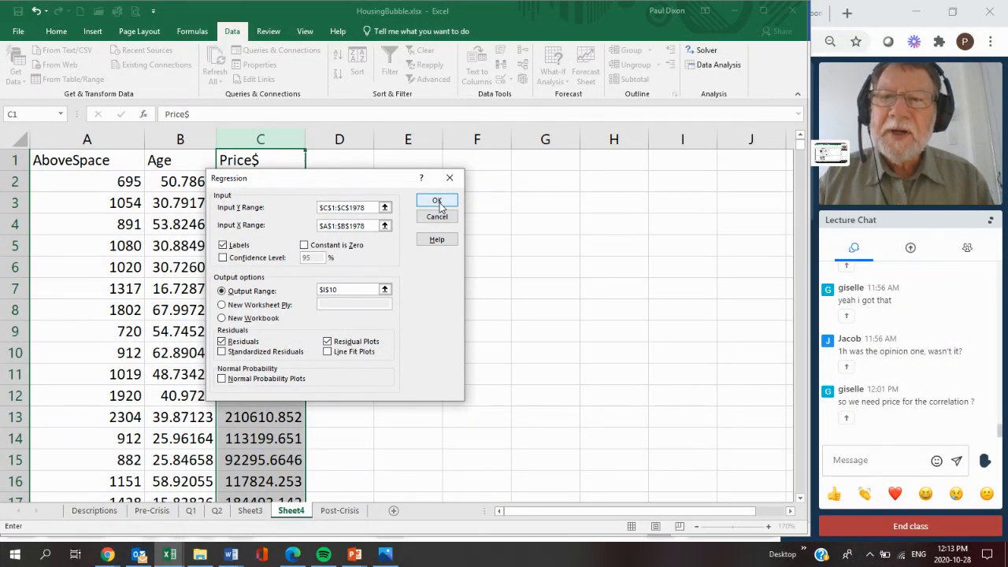
Set the regression's output range to E1 on Sheet4 and run the analysis with residuals and residual plots.
{"action": "left_click", "coordinate": [326, 289]}
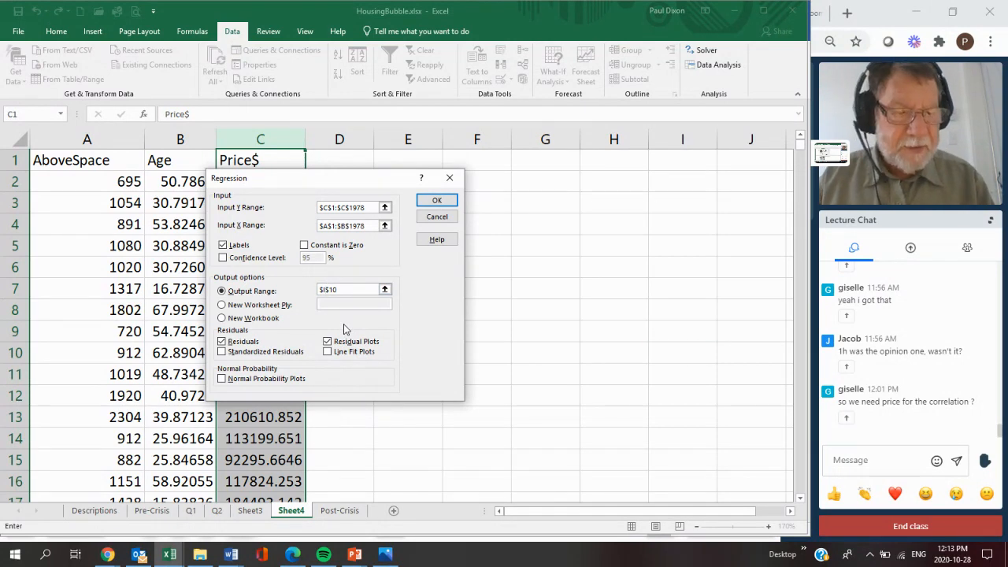
{"action": "key", "text": "Delete"}
{"action": "key", "text": "Delete"}
{"action": "key", "text": "Delete"}
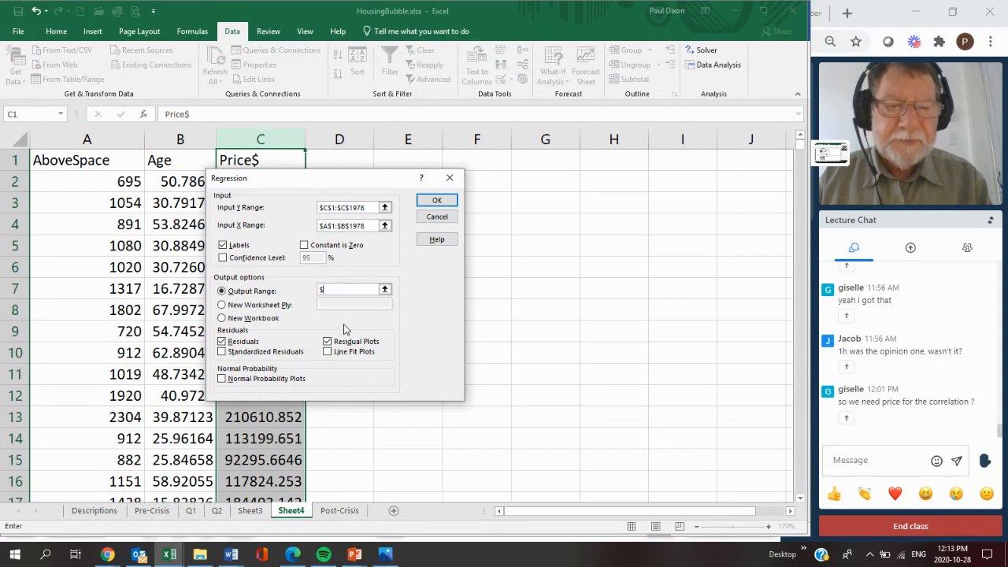
{"action": "type", "text": "D1"}
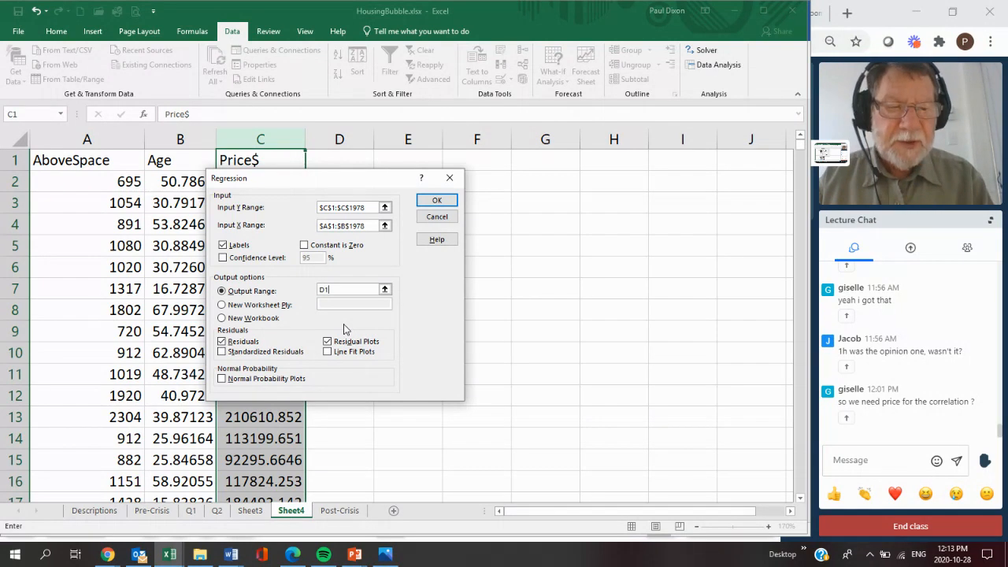
{"action": "key", "text": "BackSpace"}
{"action": "key", "text": "BackSpace"}
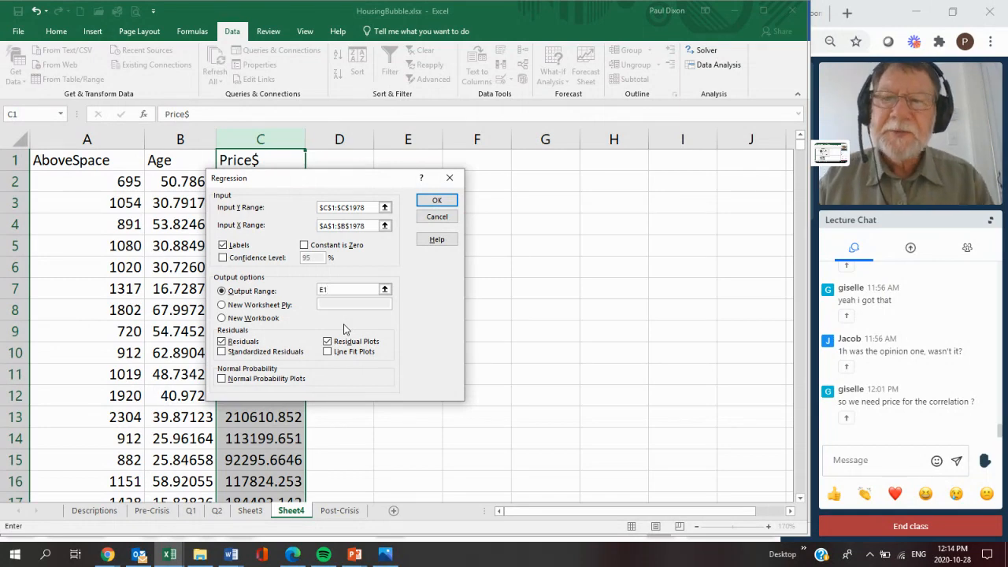
{"action": "key", "text": "Return"}
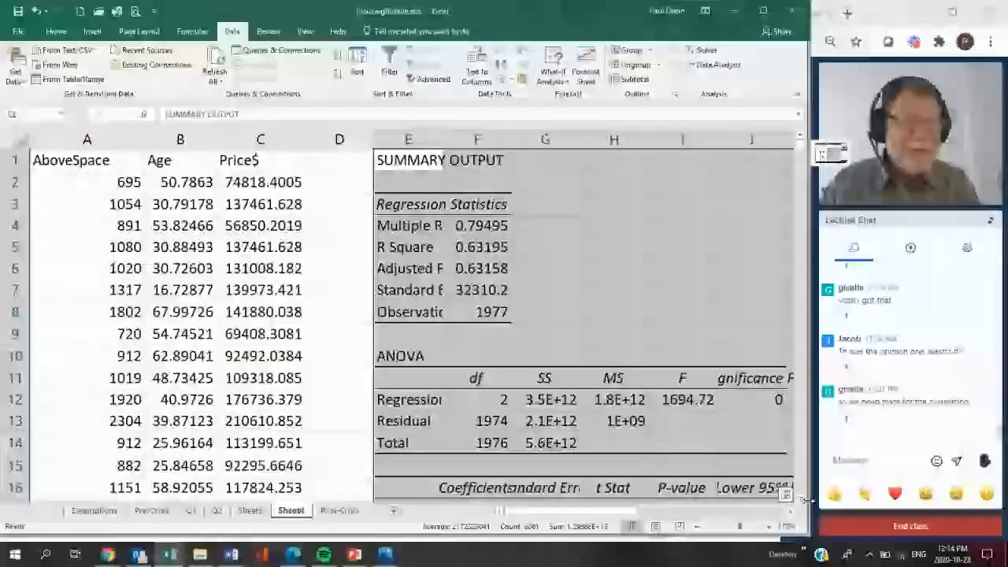
Examine the ANOVA and coefficient tables of the regression output, and switch to the Slide 3 window in Chrome.
{"action": "scroll", "coordinate": [802, 500], "scroll_direction": "down", "scroll_amount": 5}
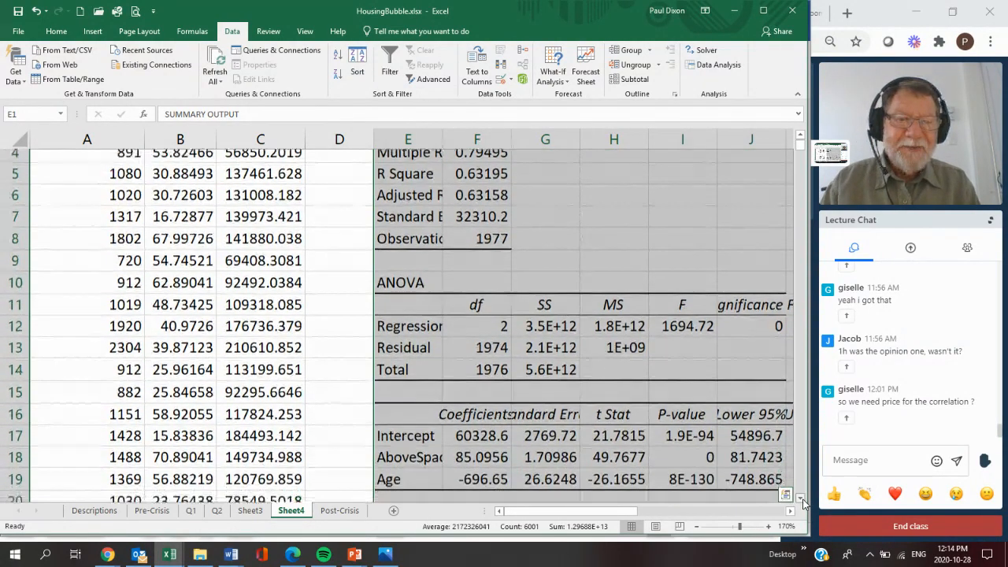
{"action": "scroll", "coordinate": [803, 501], "scroll_direction": "down", "scroll_amount": 2}
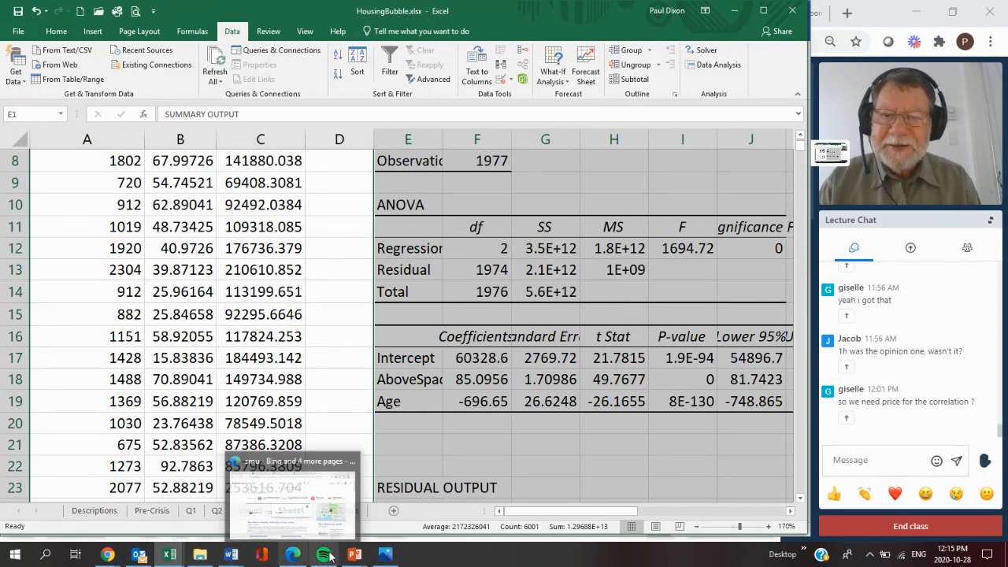
{"action": "mouse_move", "coordinate": [108, 554]}
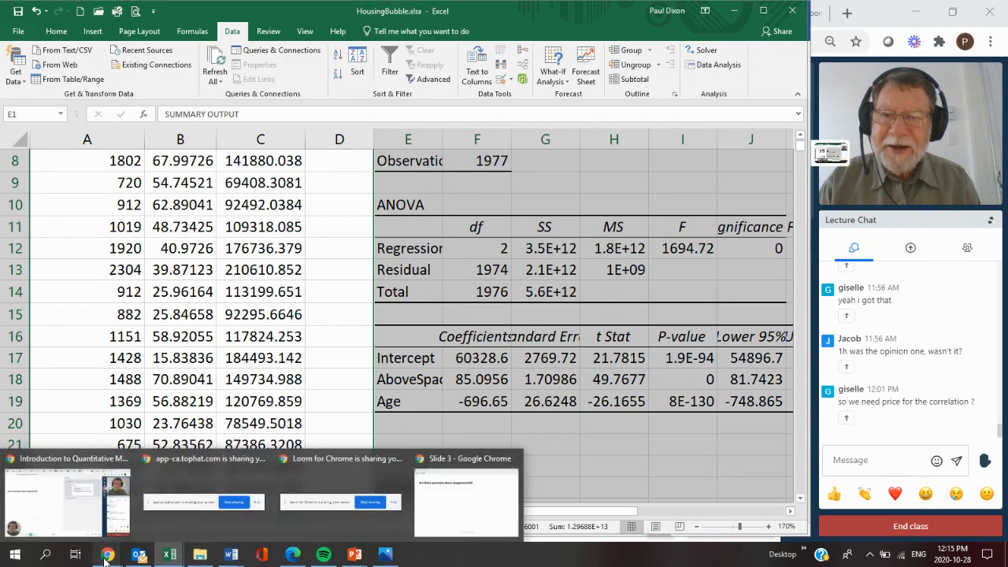
{"action": "left_click", "coordinate": [449, 501]}
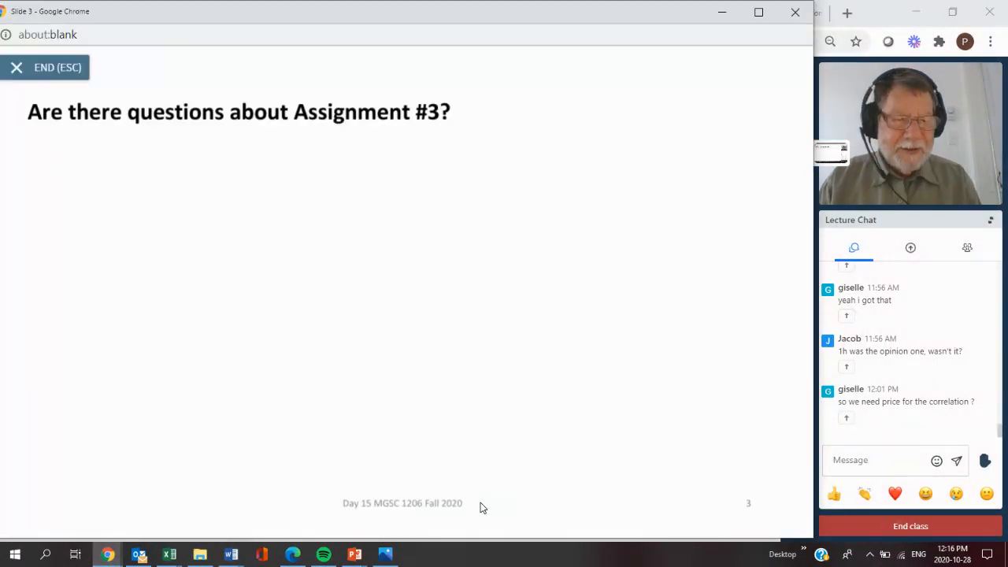